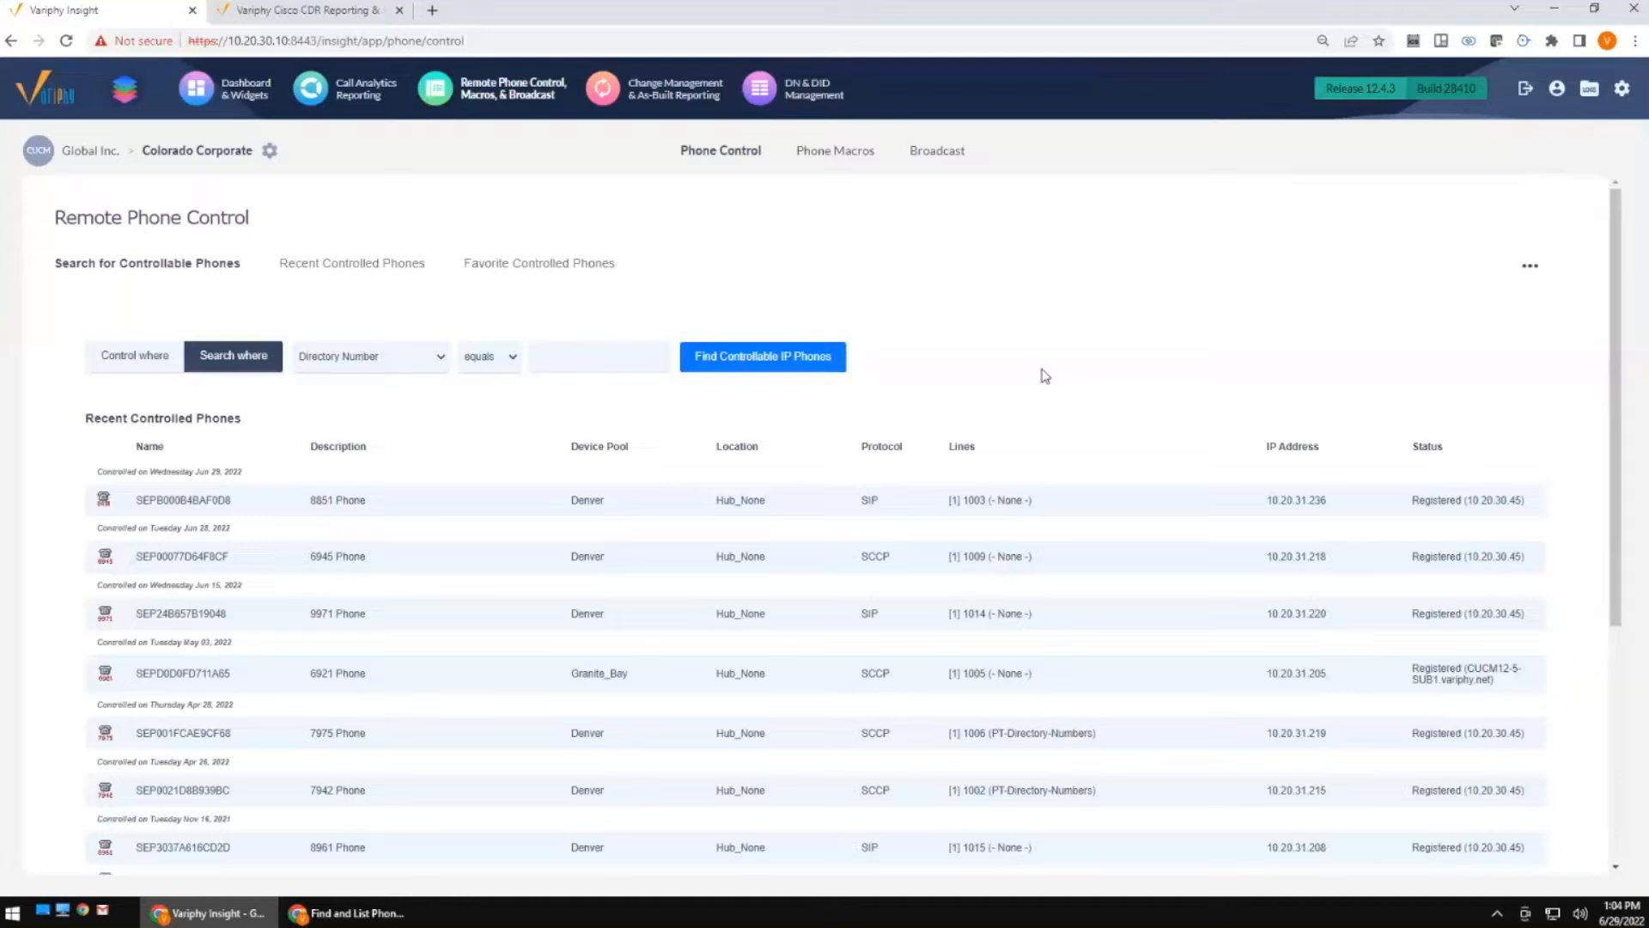
Switch to the Variphy knowledge base and search it for 8851.
left_click(309, 10)
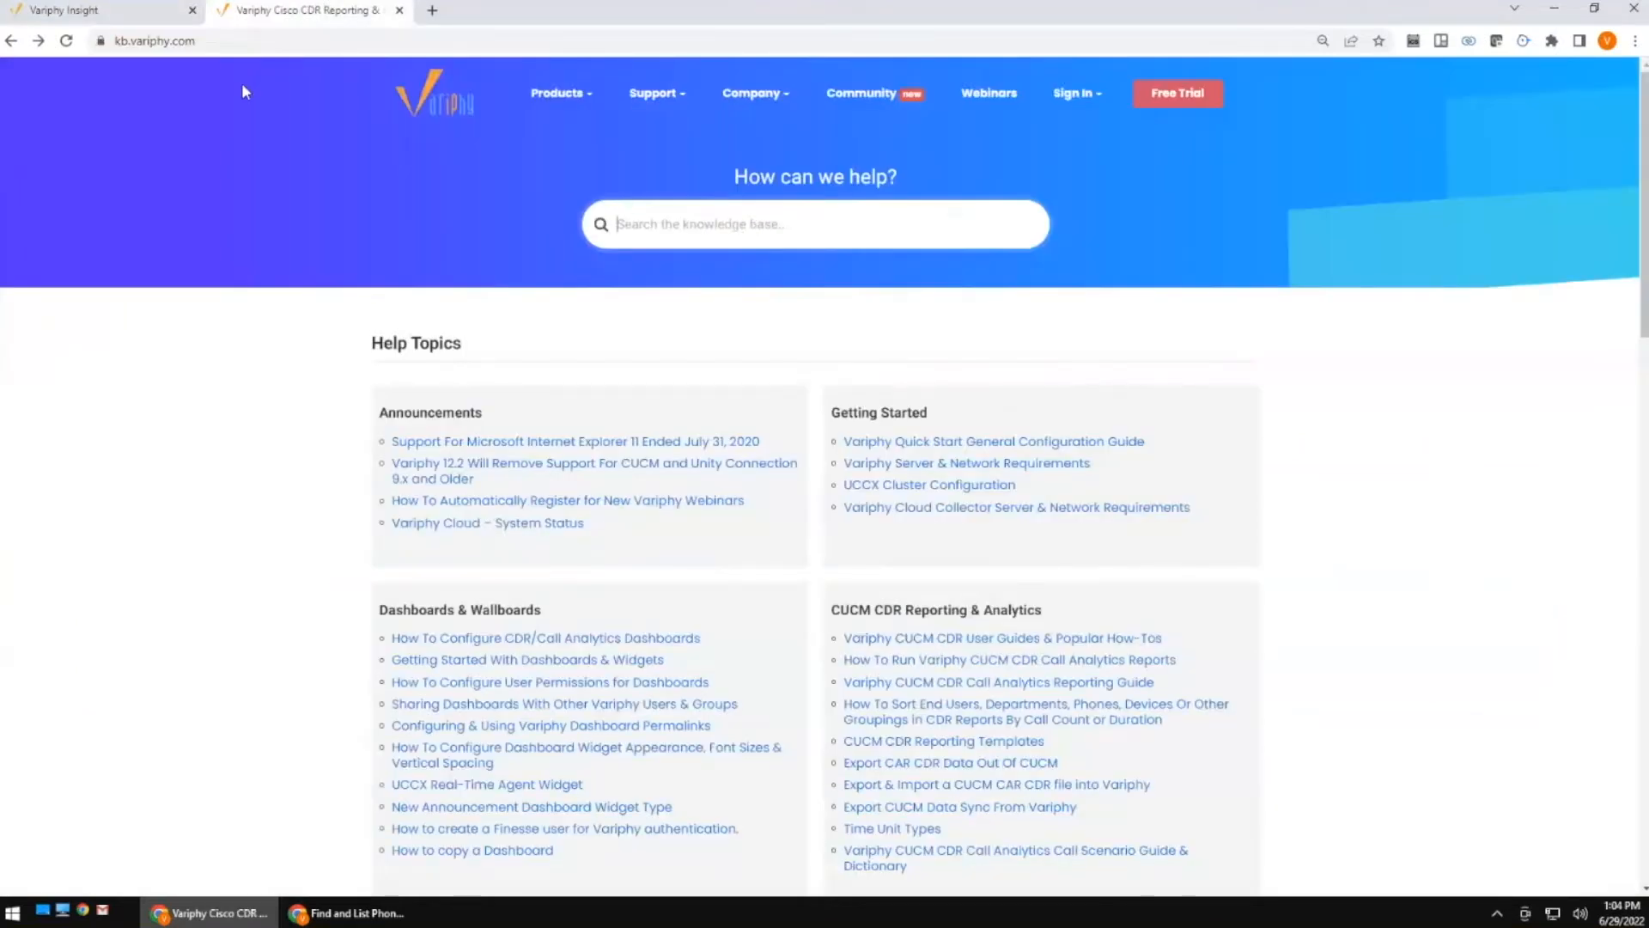
left_click(147, 10)
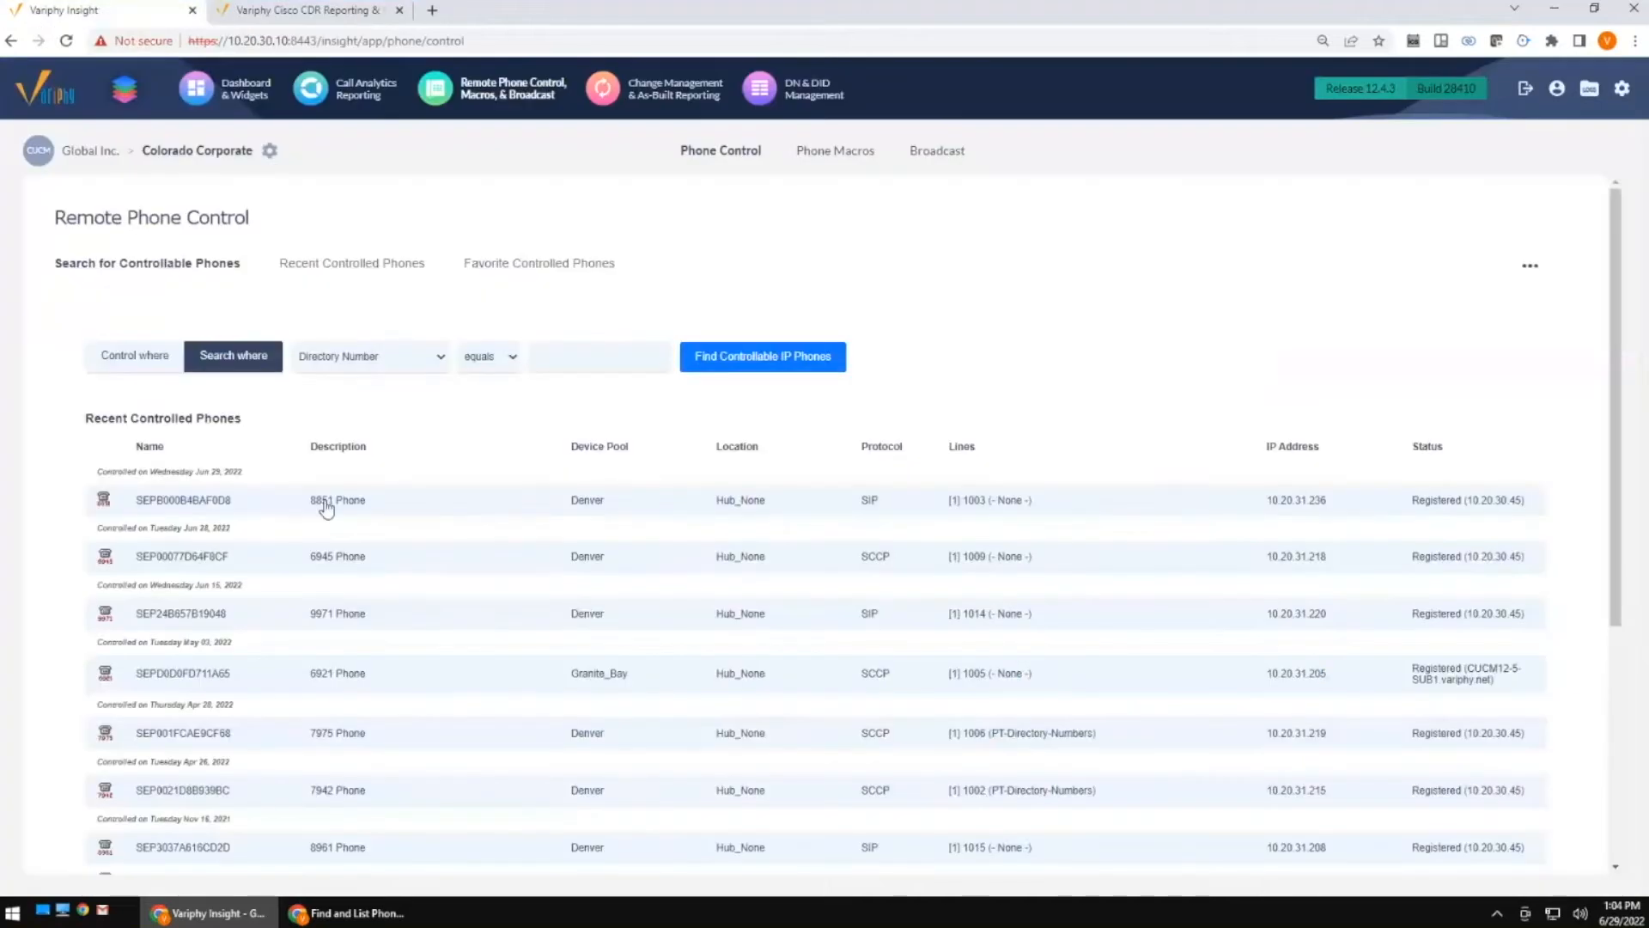
left_click(310, 10)
left_click(792, 223)
type("885")
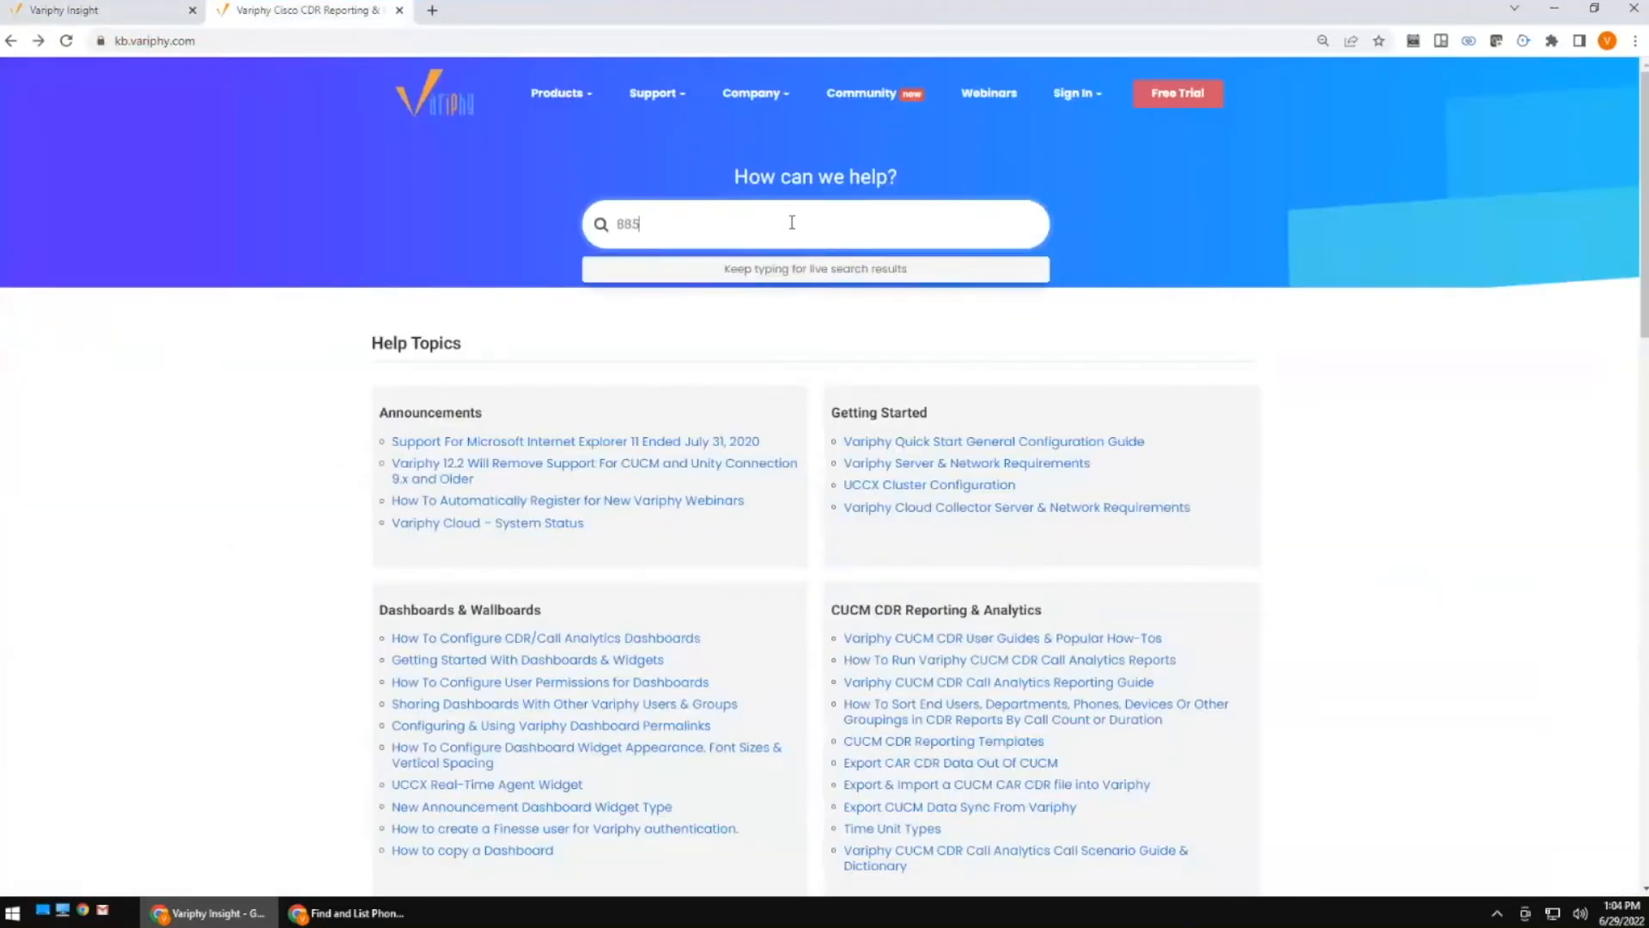
type("1")
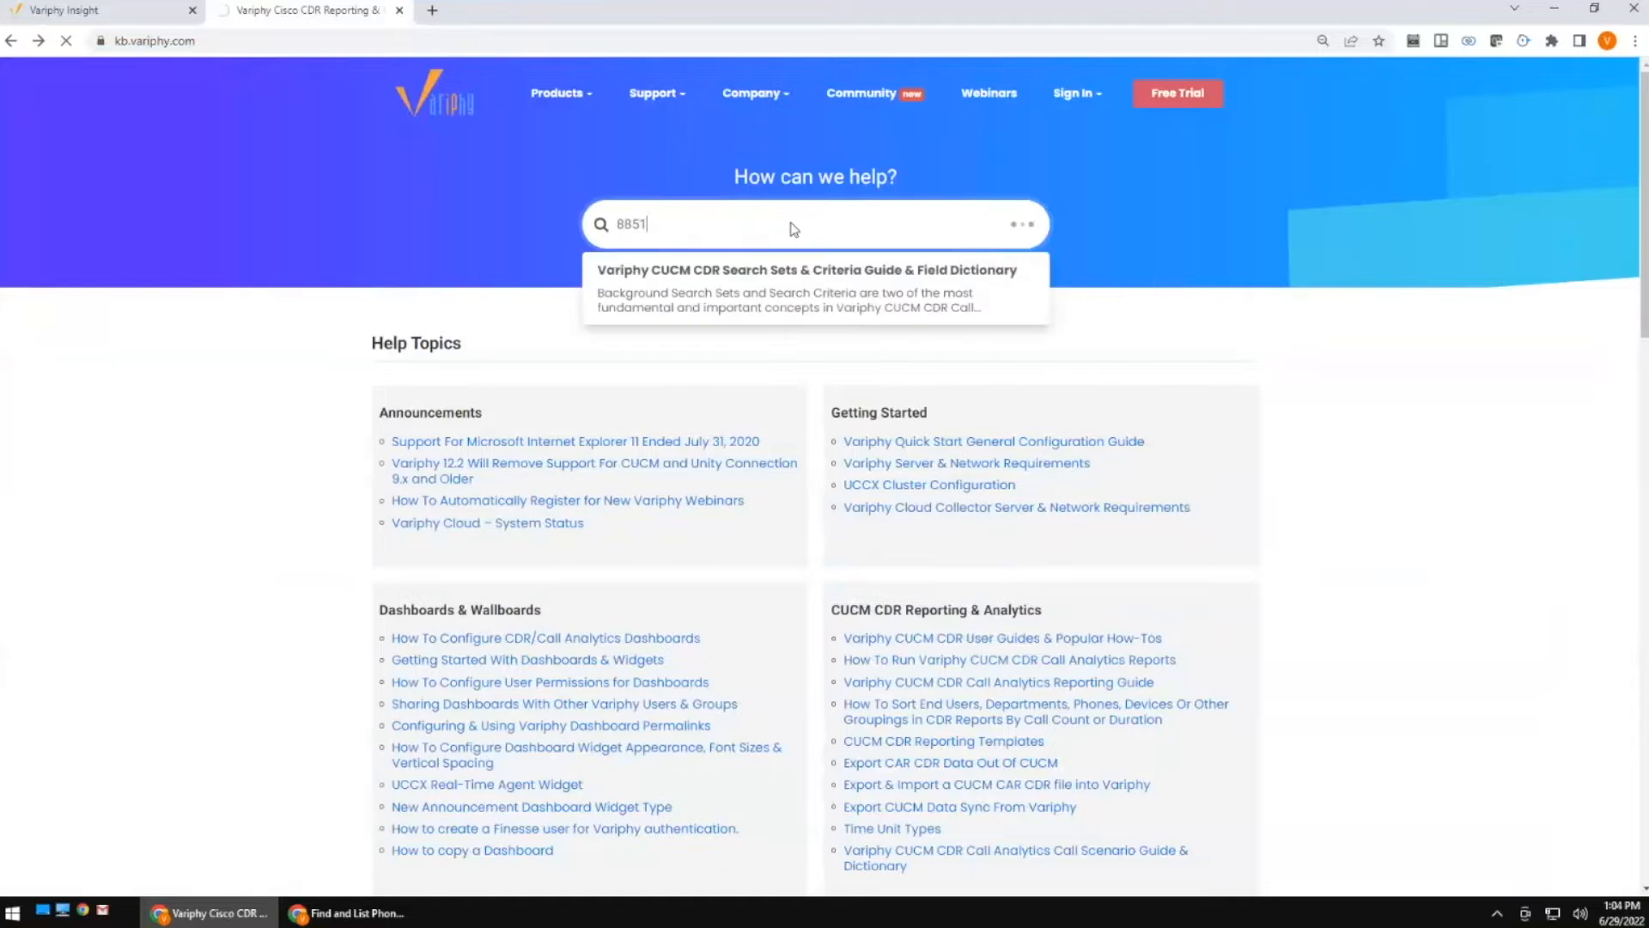
key("Return")
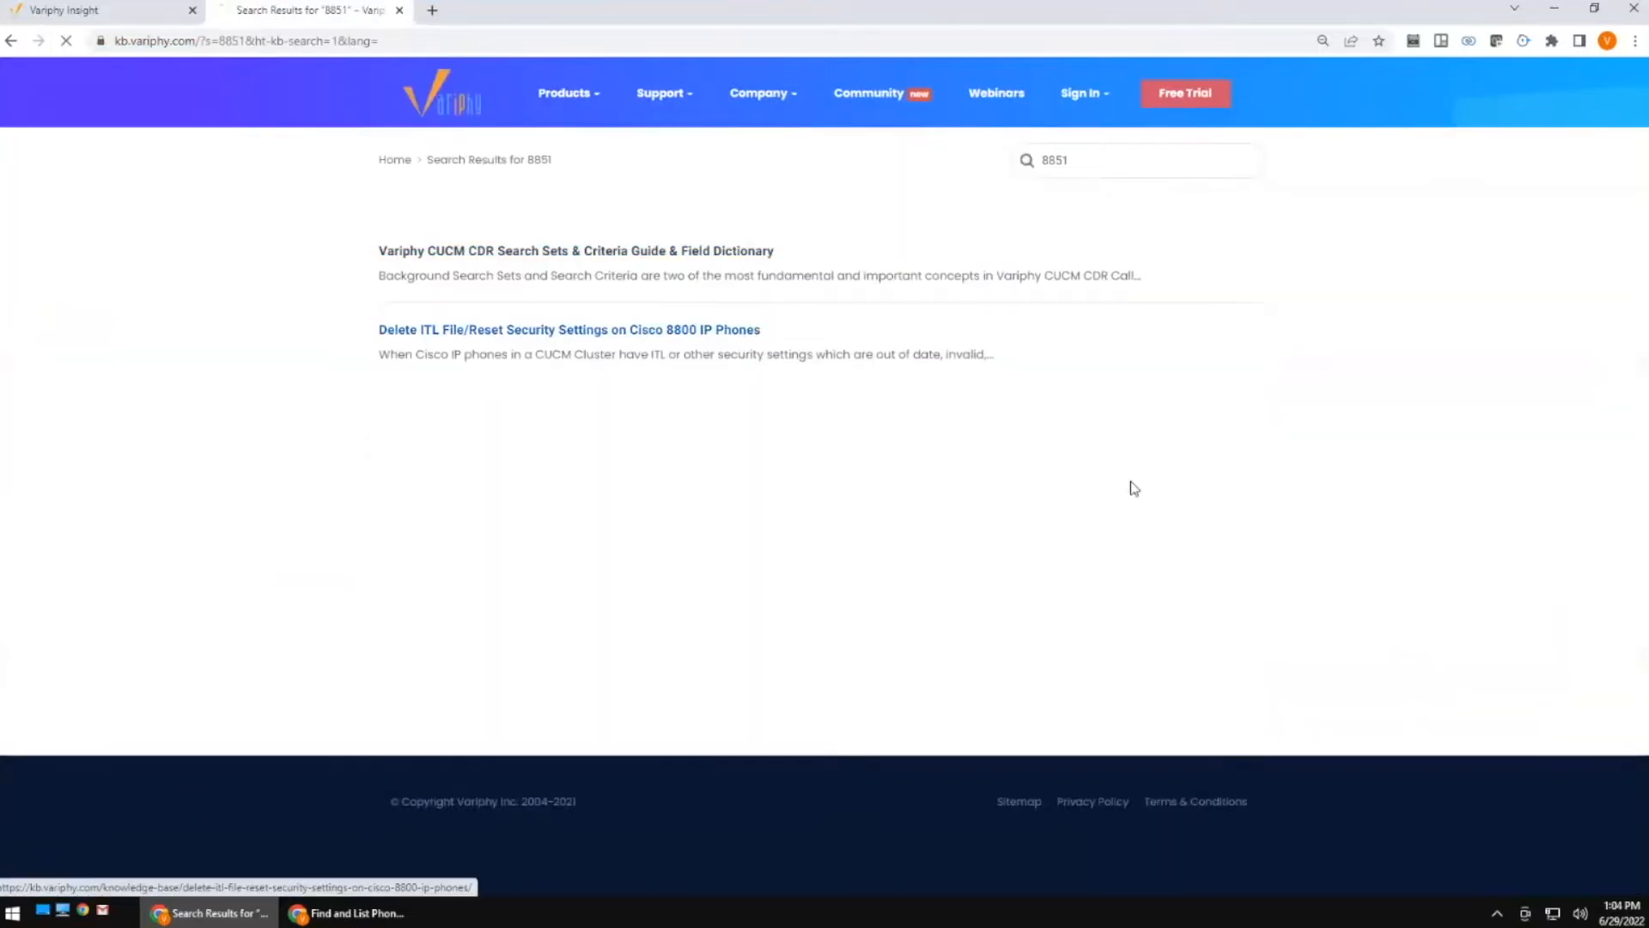
Examine the article on deleting the ITL file and resetting security settings on Cisco 8800 IP phones, and close it.
scroll(1259, 533, "down", 3)
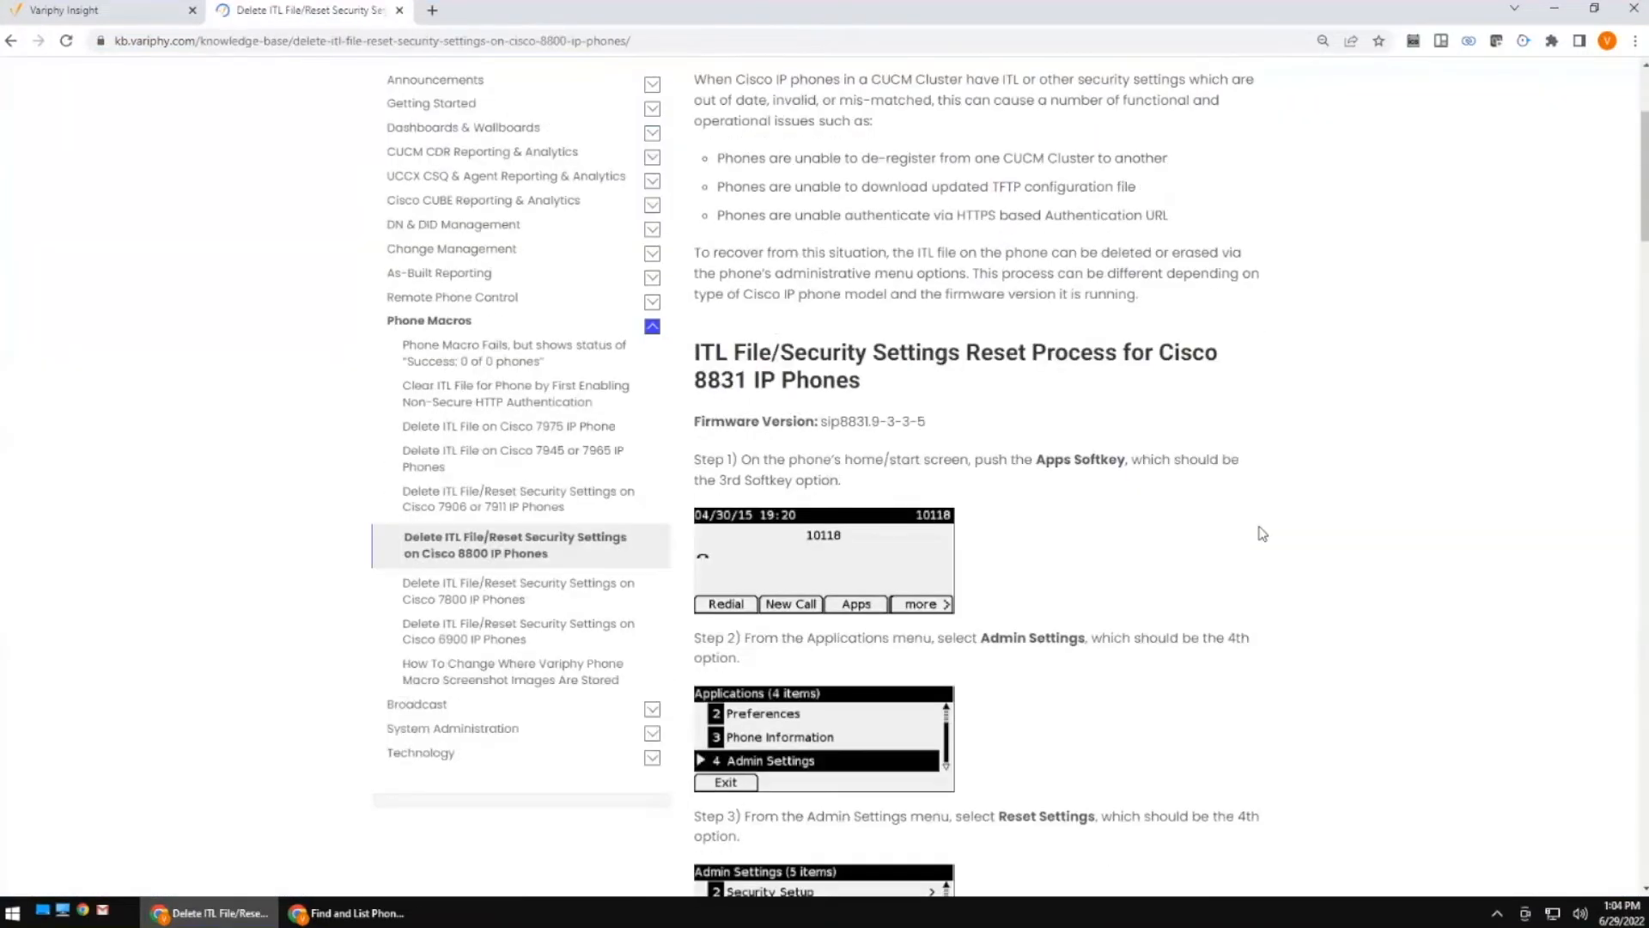
scroll(1306, 520, "up", 3)
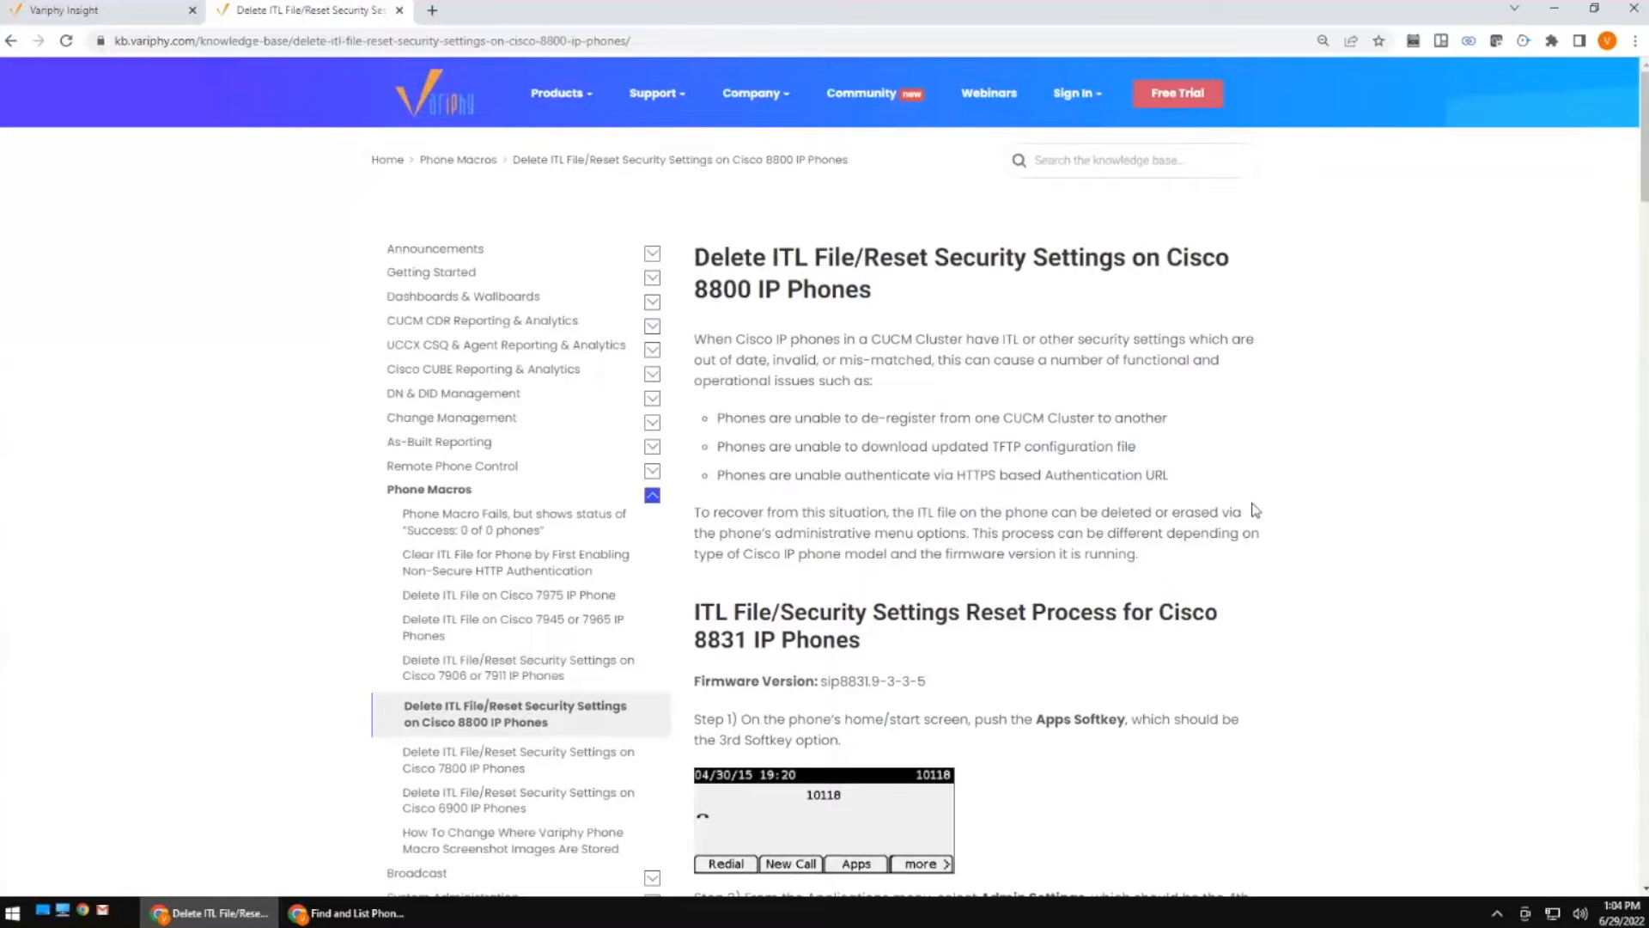
scroll(1259, 516, "down", 4)
scroll(1242, 508, "up", 4)
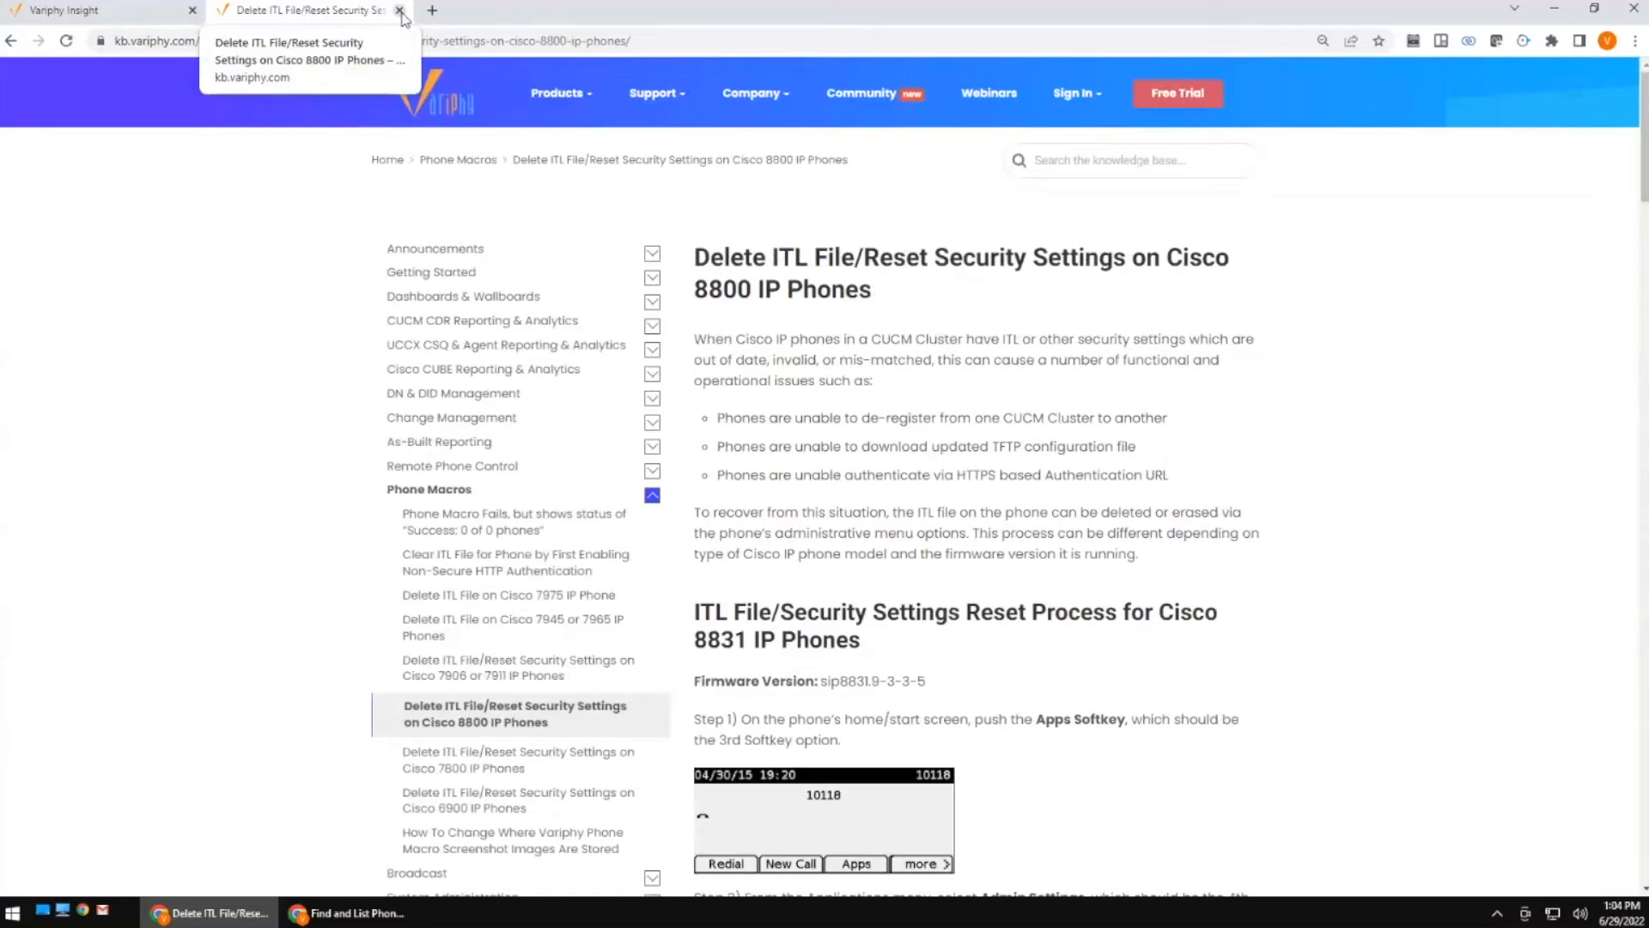
left_click(400, 11)
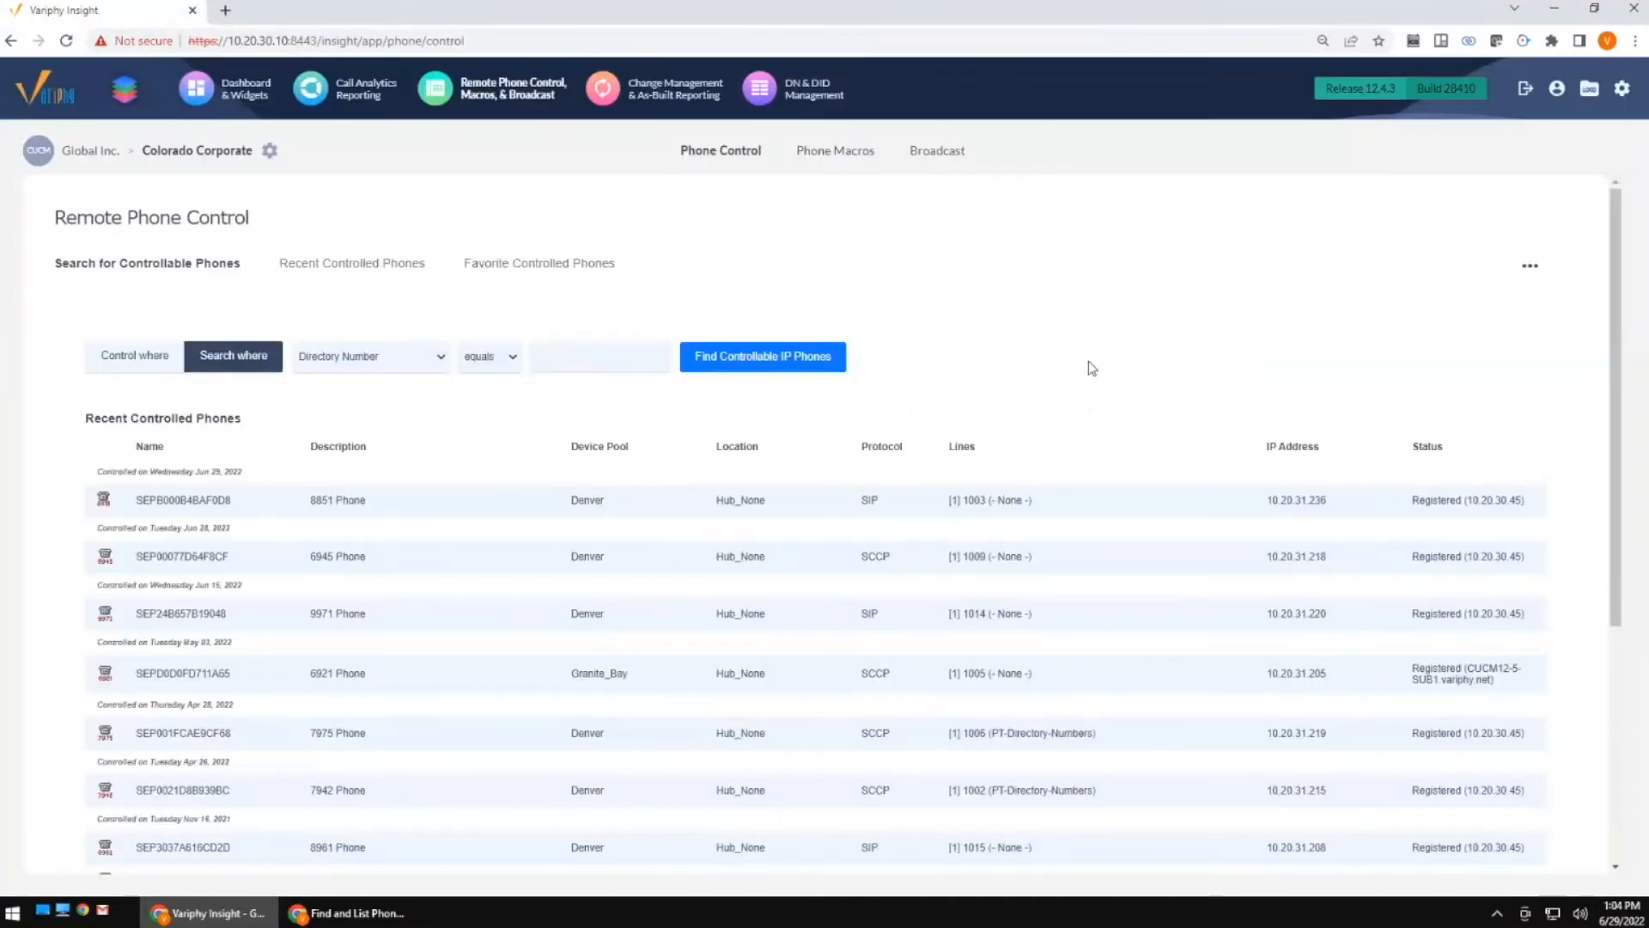
Open a remote control session for the 8851 phone and return to the main Variphy Insight window.
left_click(169, 507)
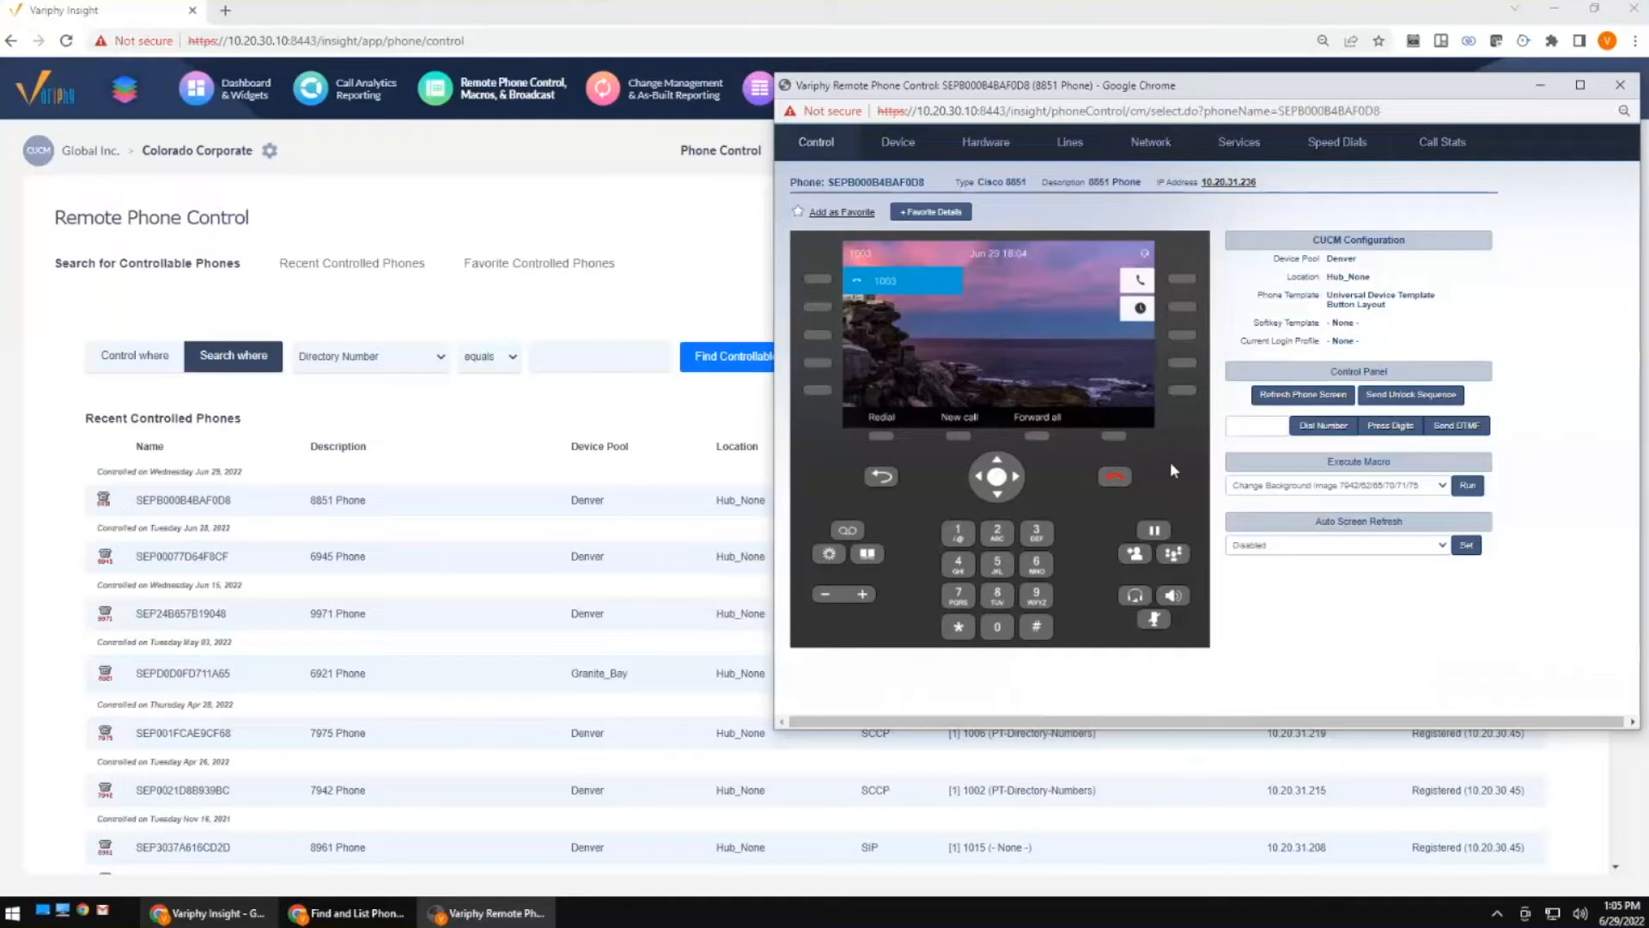
left_click(549, 211)
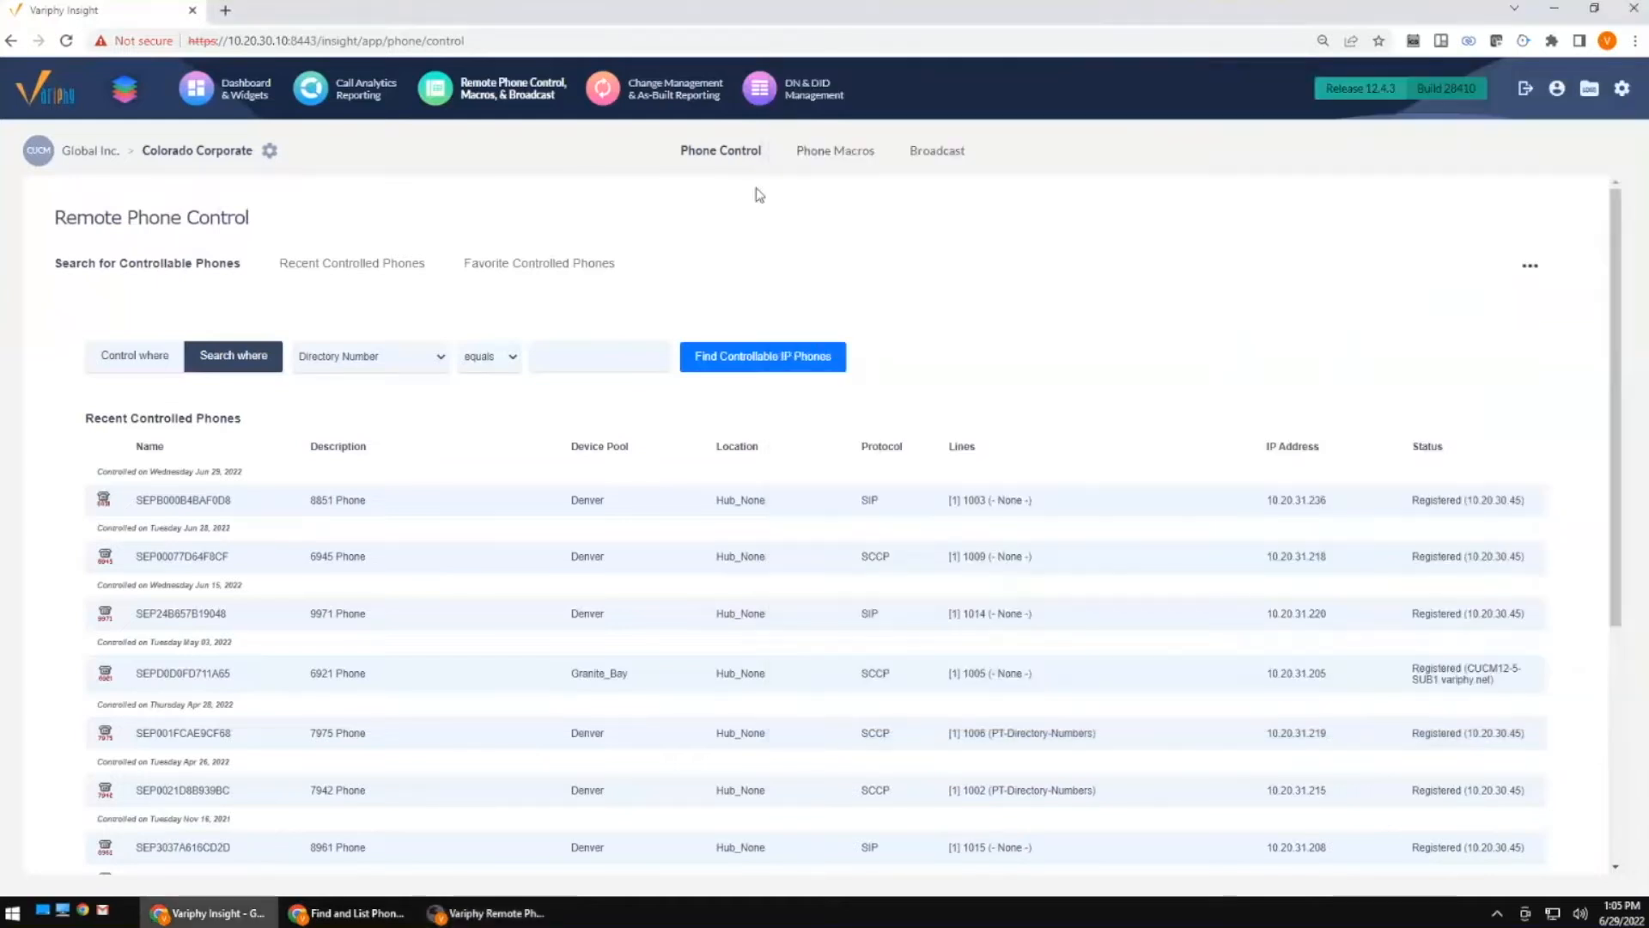
Start a new phone macro and set its phone model to the Cisco 8811, 8841, 8845, 8851, 8861, 8865 group.
left_click(835, 155)
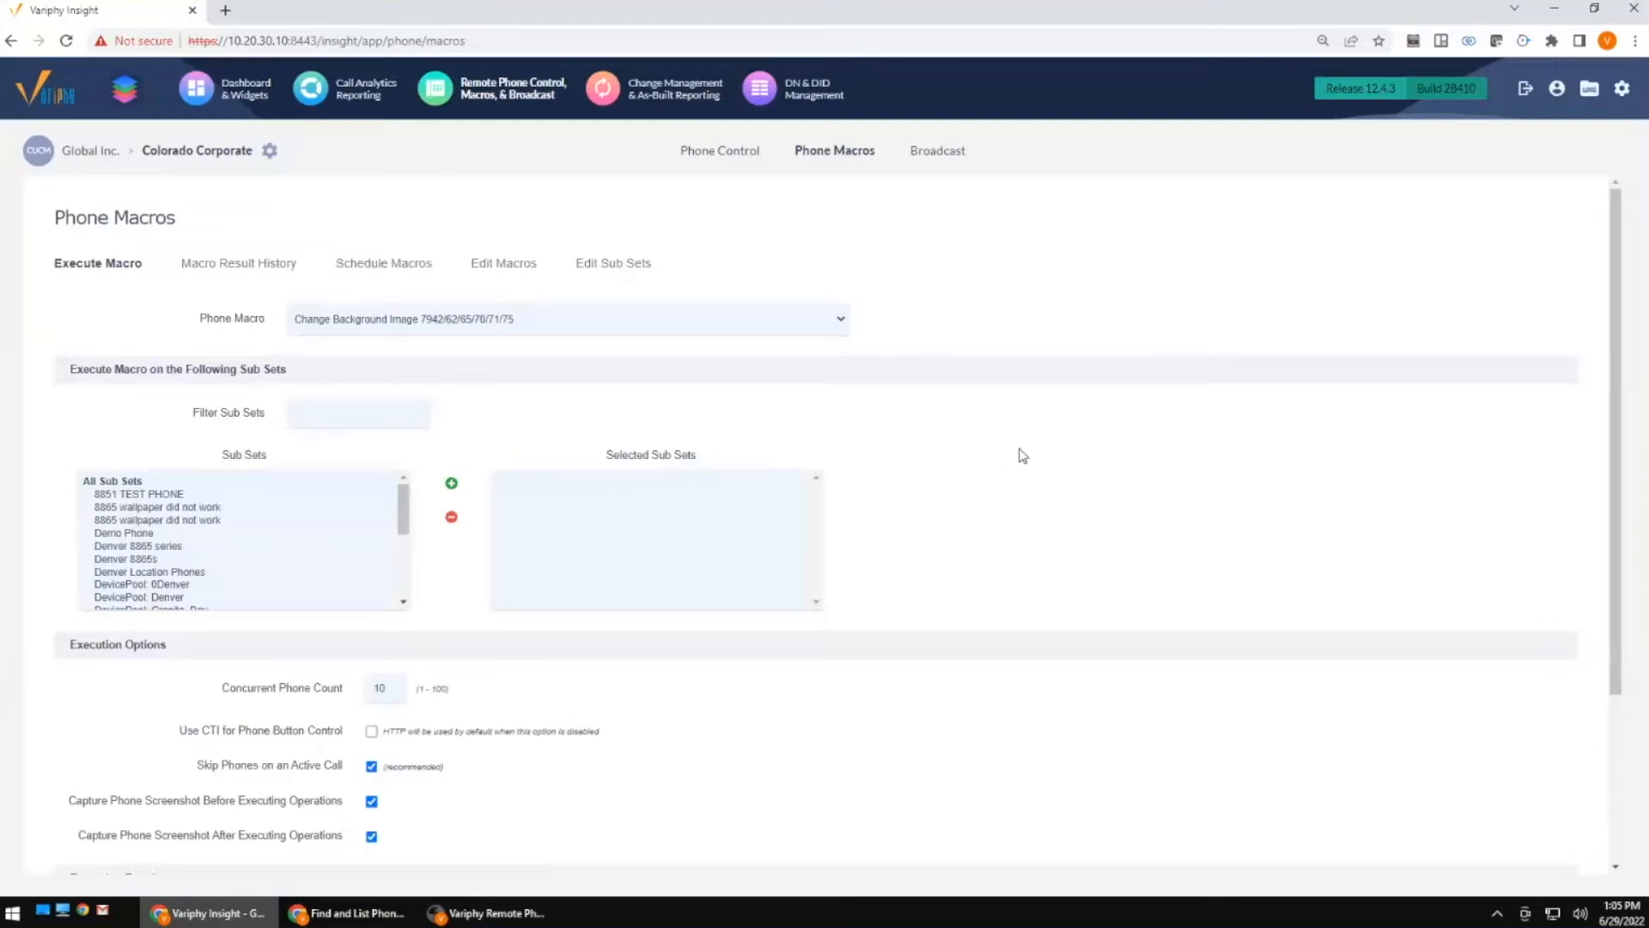
left_click(508, 269)
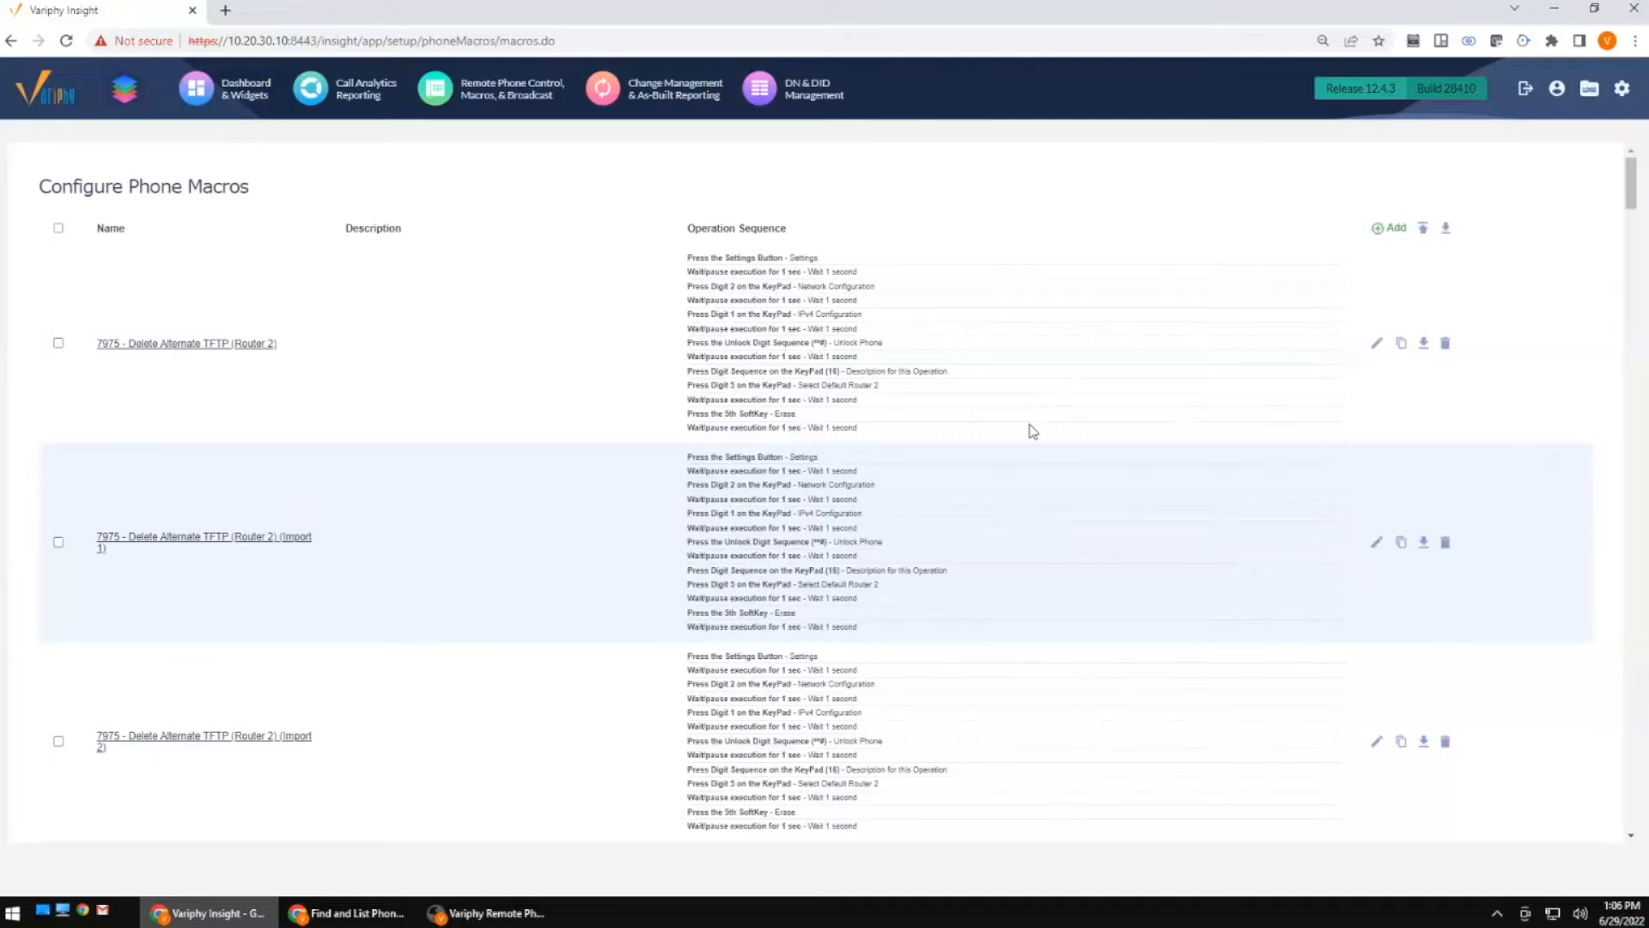
left_click(1392, 228)
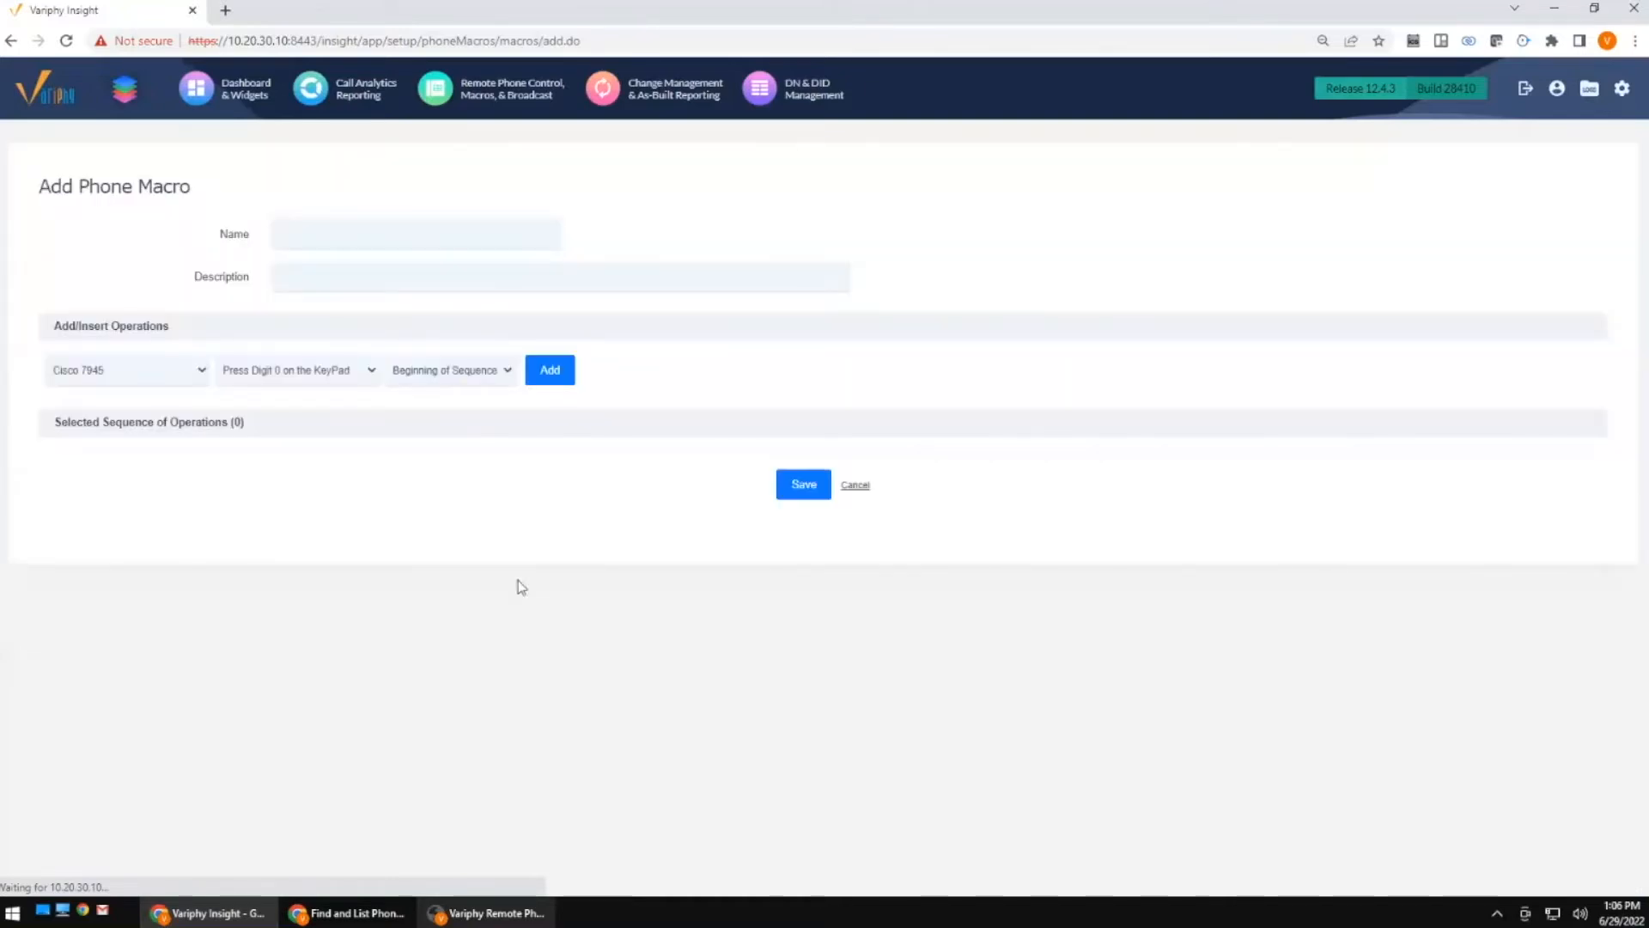
left_click(122, 379)
scroll(257, 502, "down", 1)
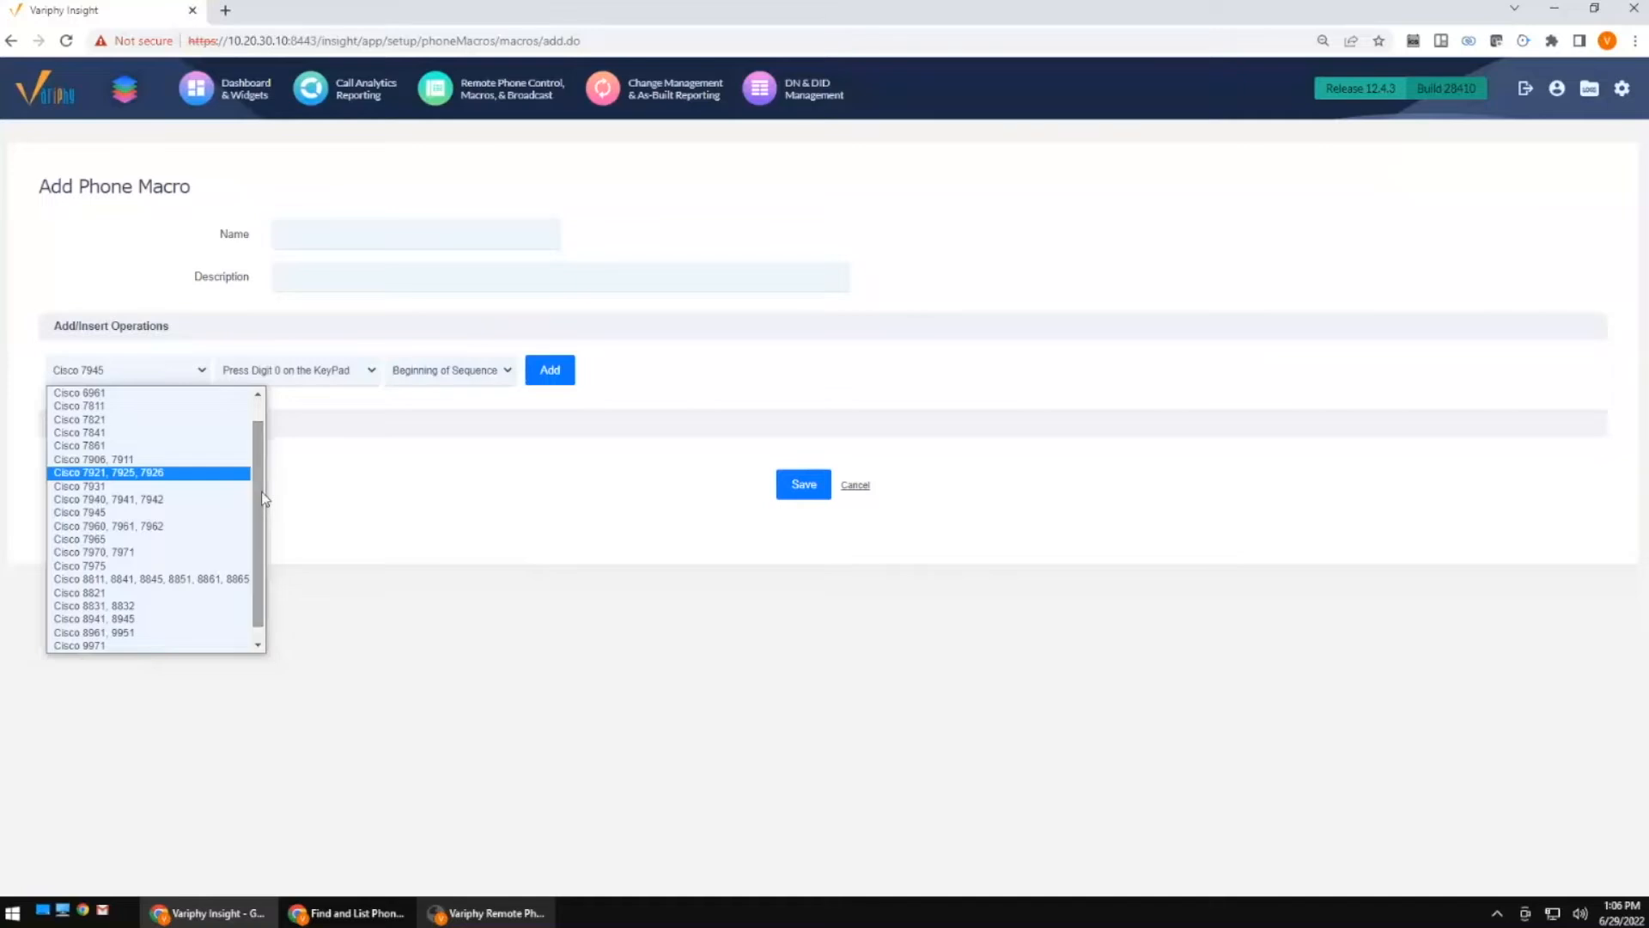
left_click(179, 579)
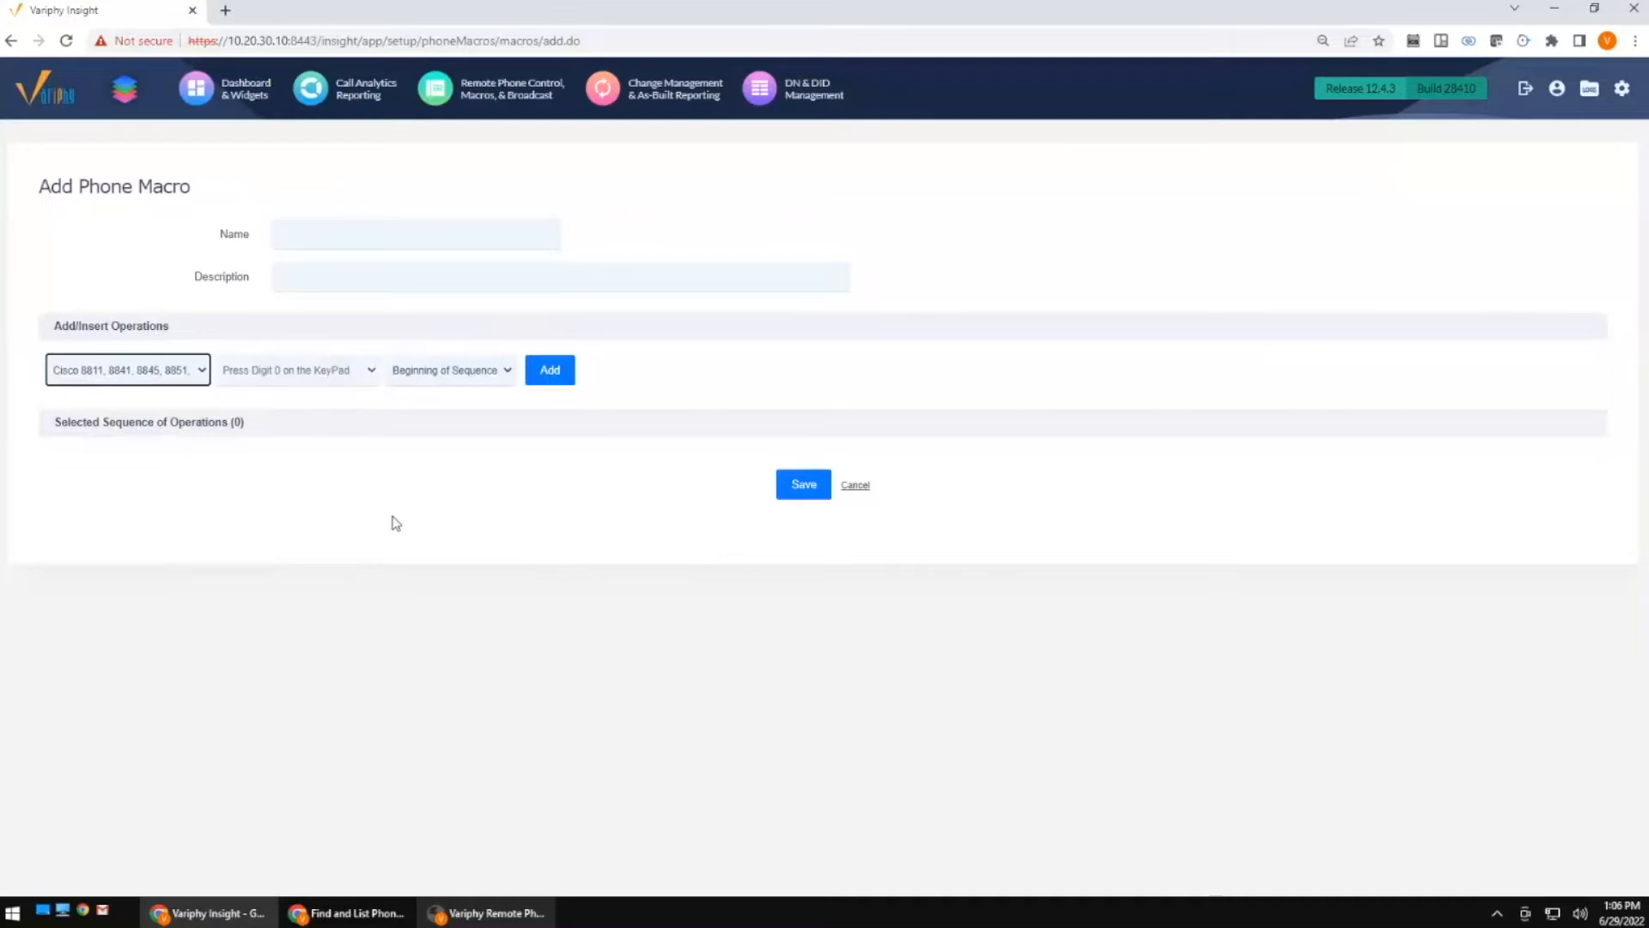
left_click(359, 371)
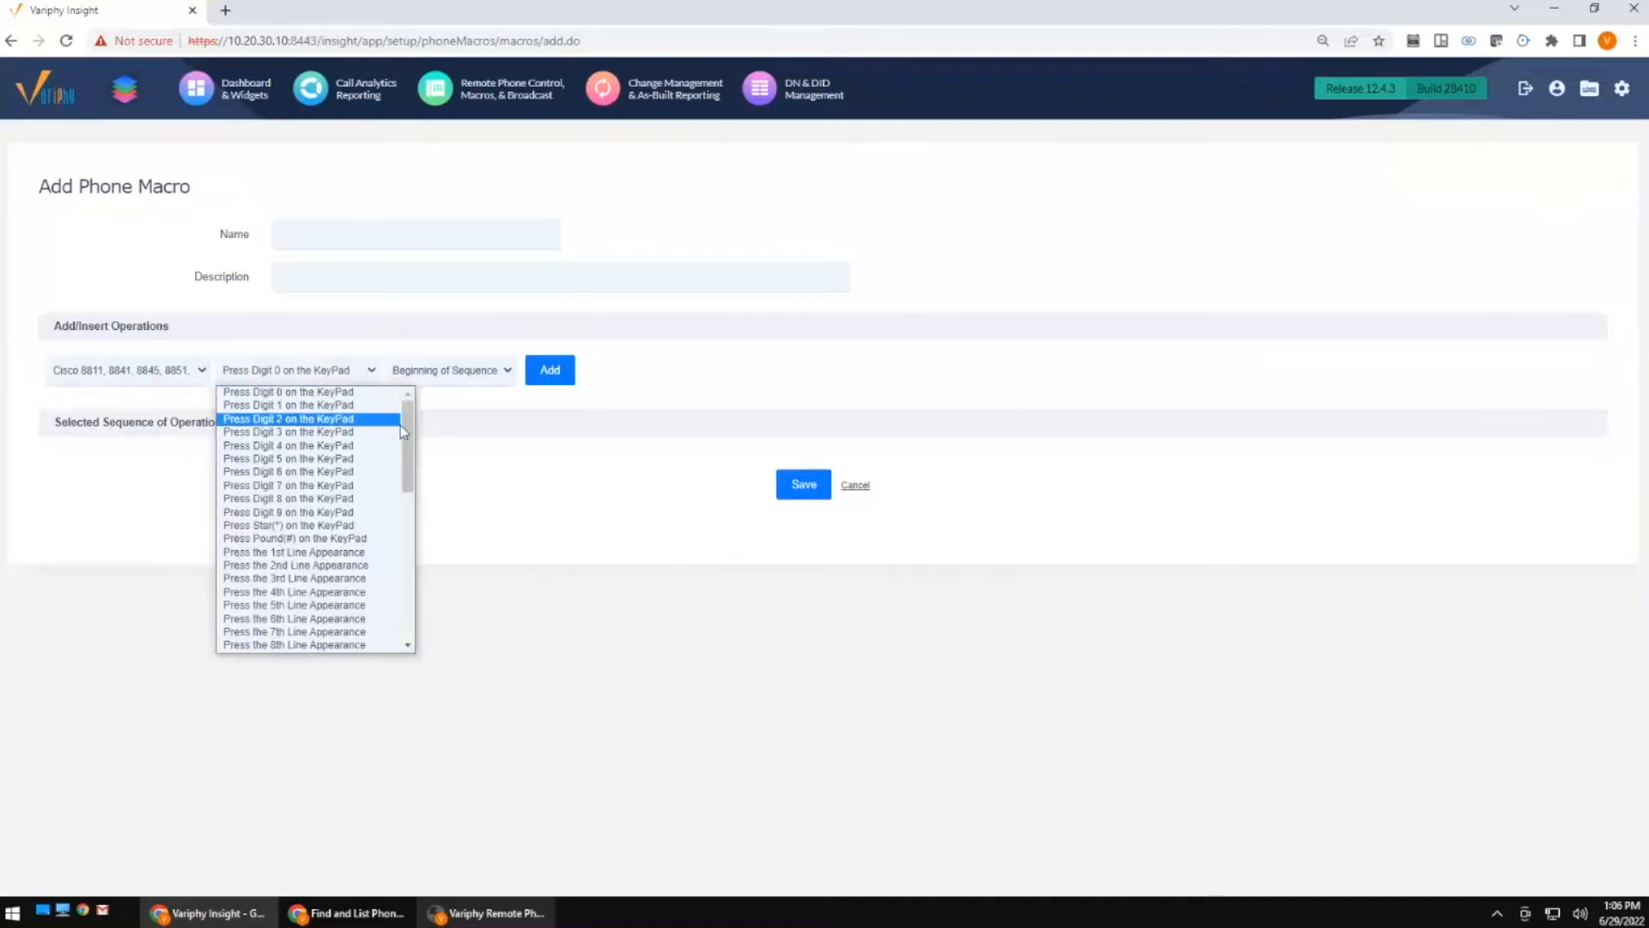
mouse_move(410, 414)
left_mouse_down()
mouse_move(416, 579)
mouse_move(414, 409)
left_mouse_up()
left_click(489, 488)
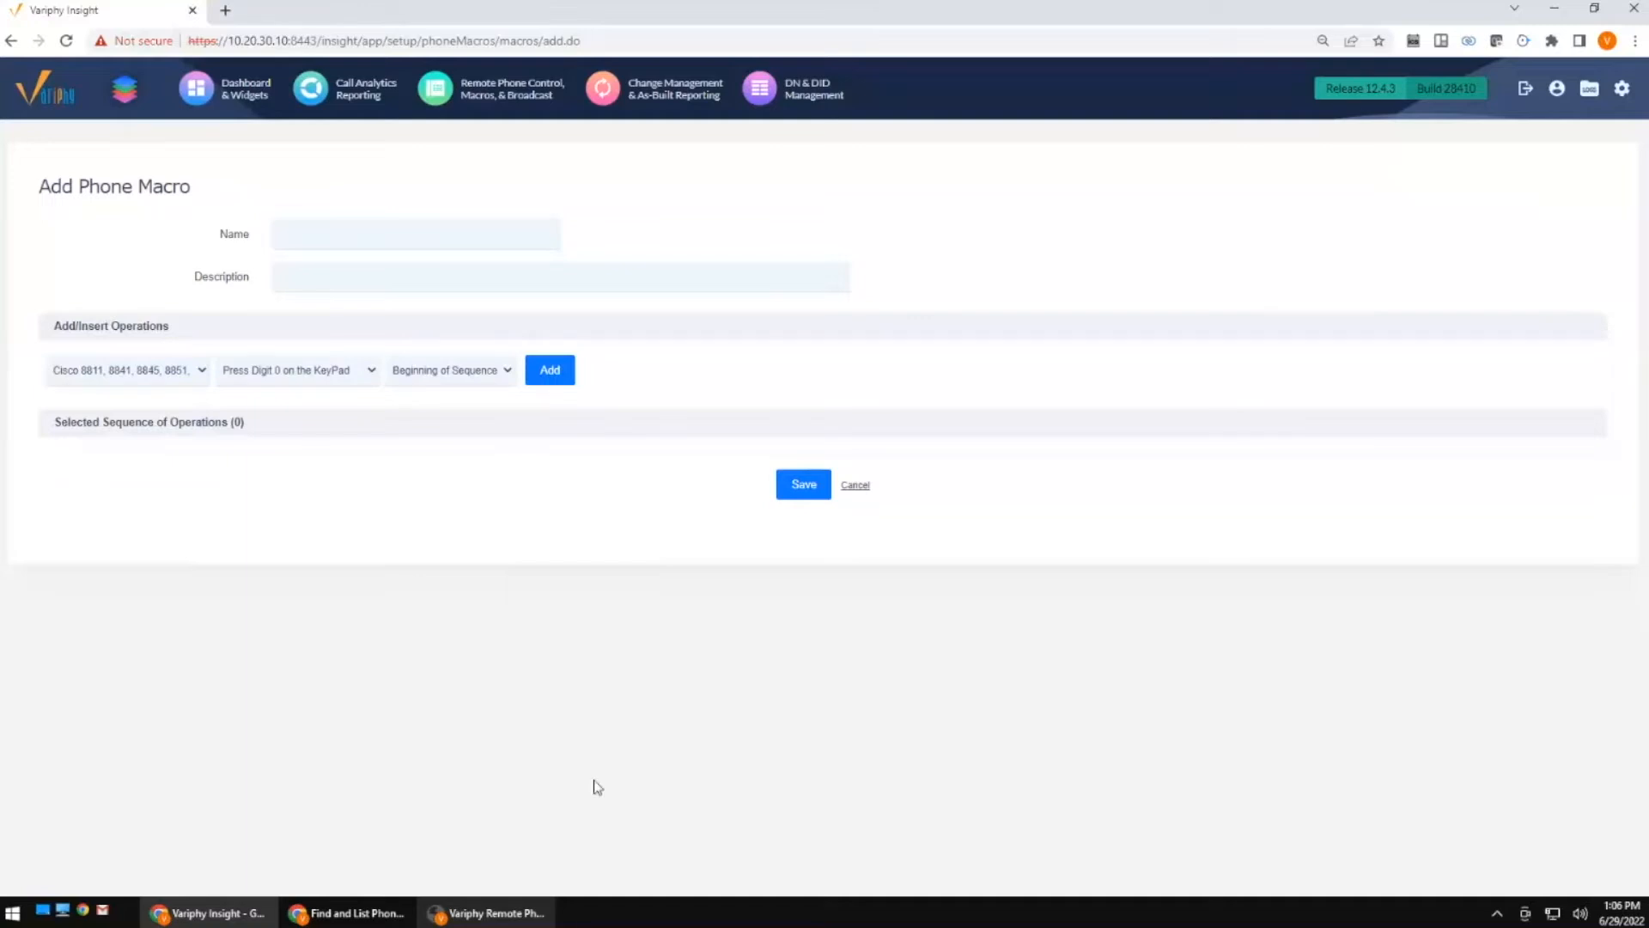
Switch to the 8851 phone's remote control window and bring up the Applications menu on the phone.
left_click(375, 917)
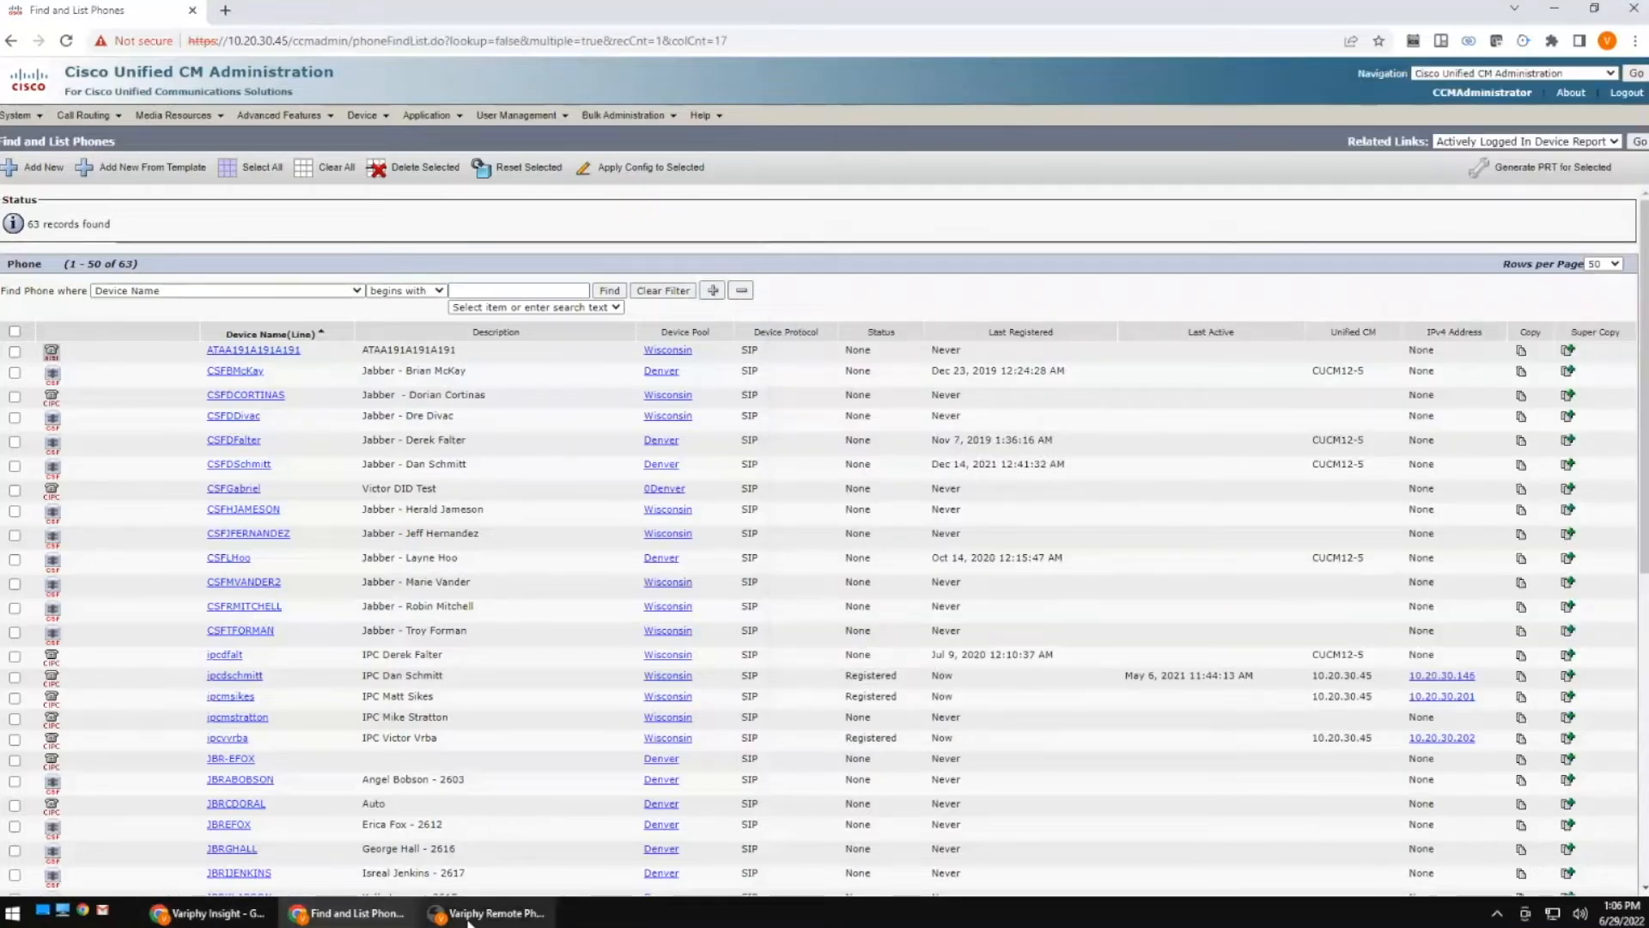
left_click(485, 913)
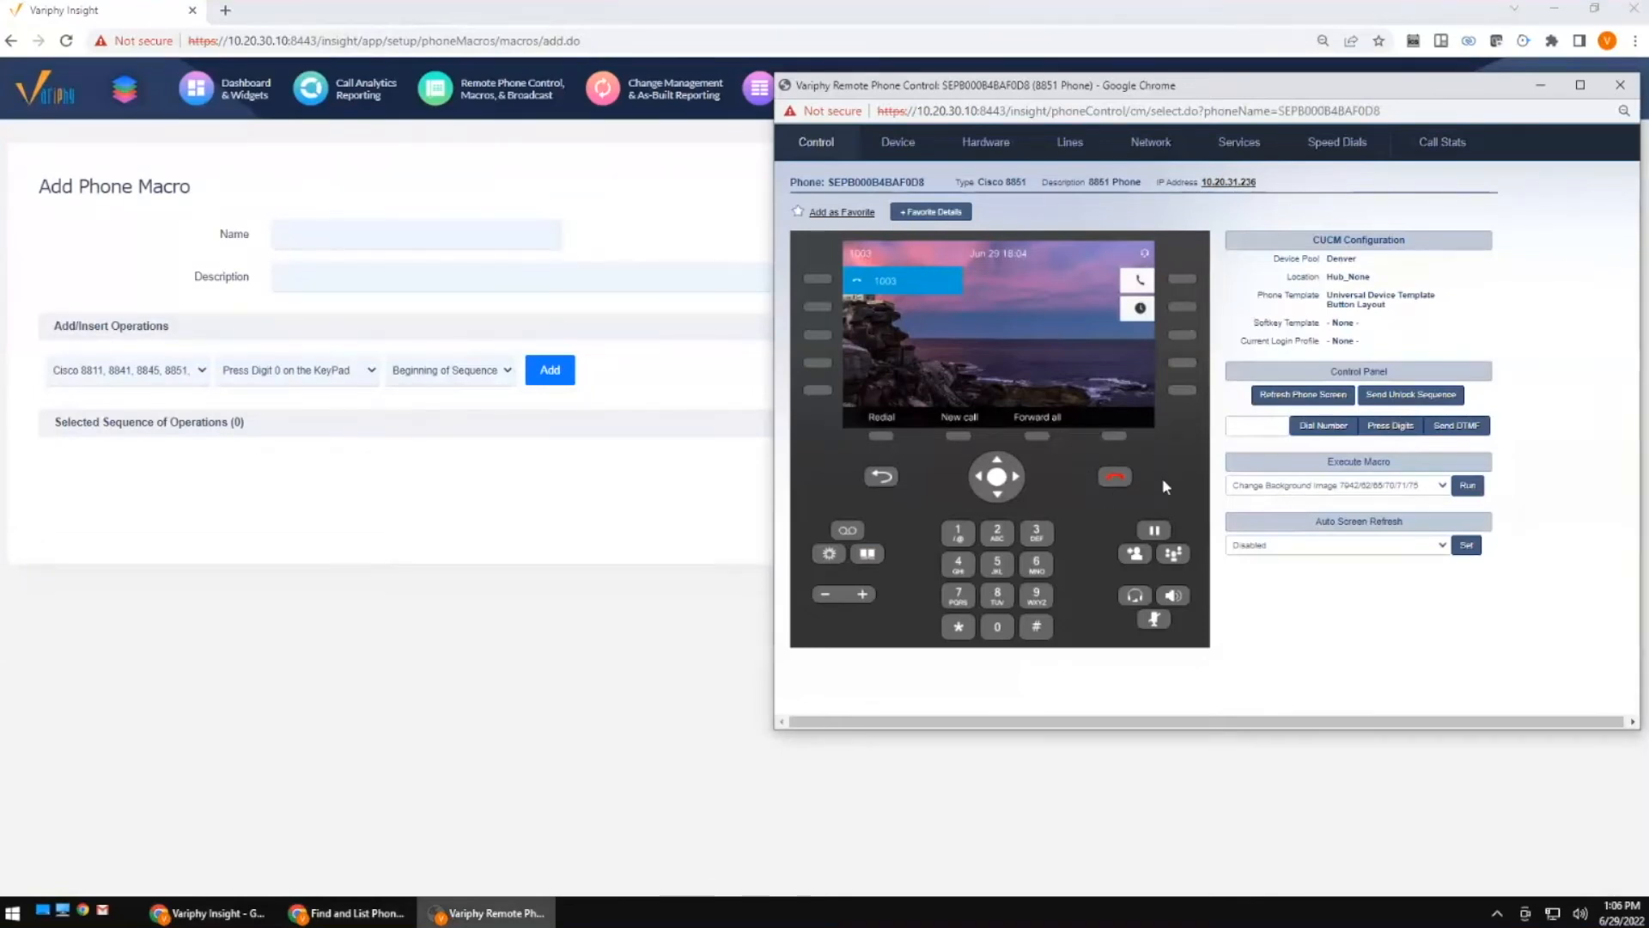
left_click(827, 555)
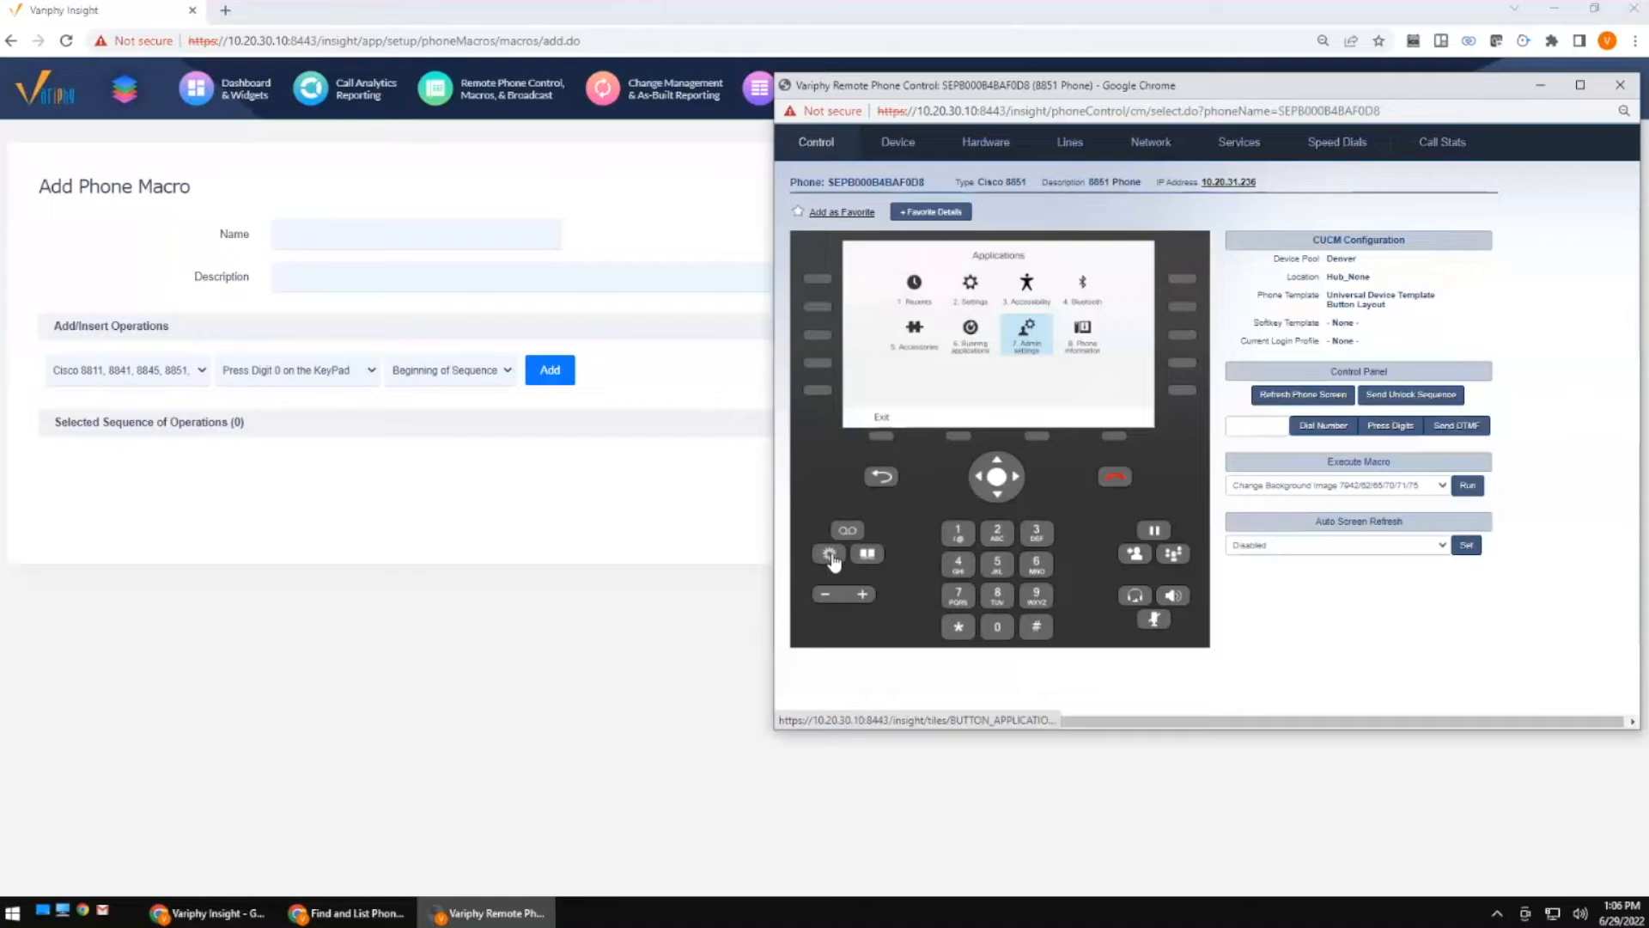
Add the operation "Press the Applications Button" at the beginning of the macro's sequence.
left_click(318, 373)
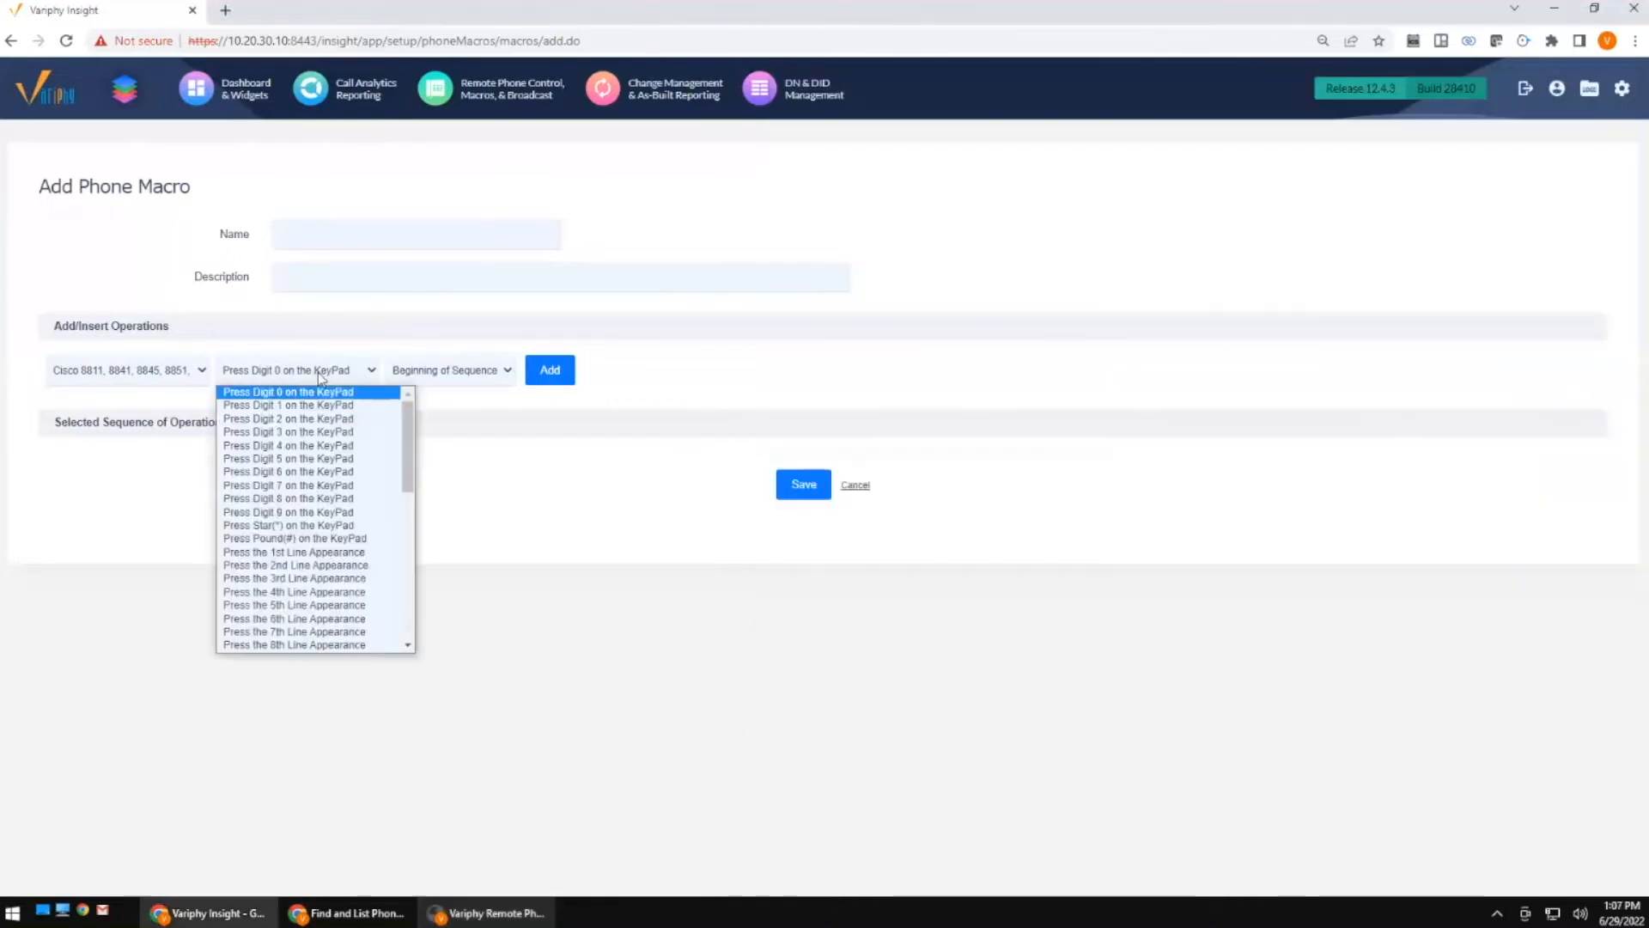
left_click_drag(404, 410, 408, 567)
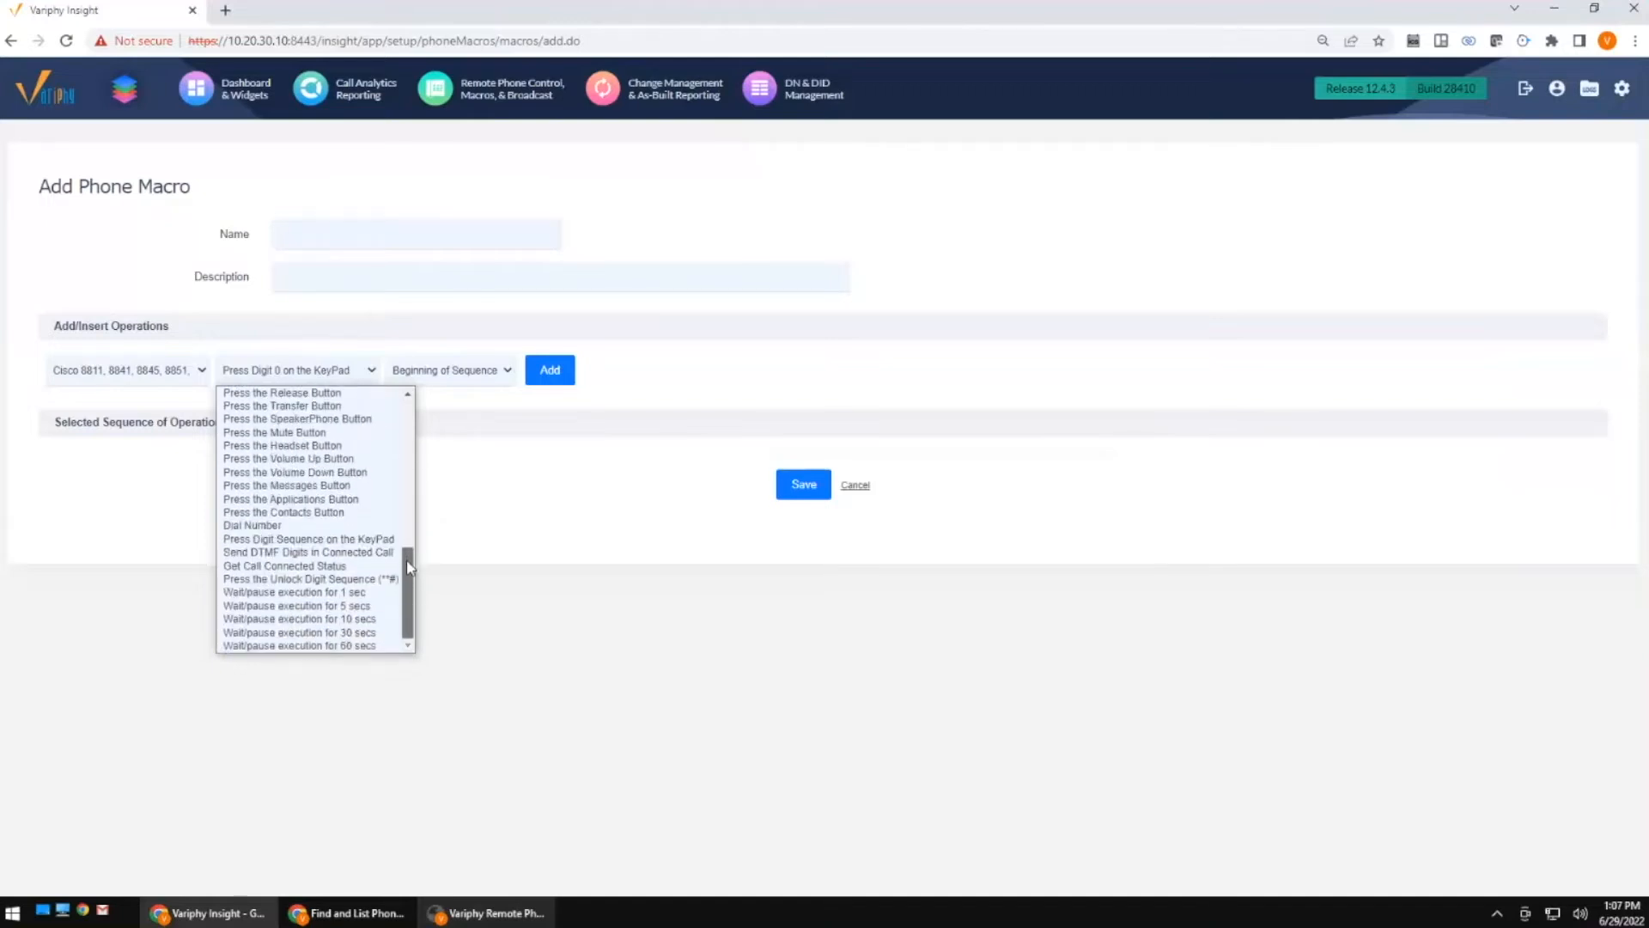
left_click(297, 501)
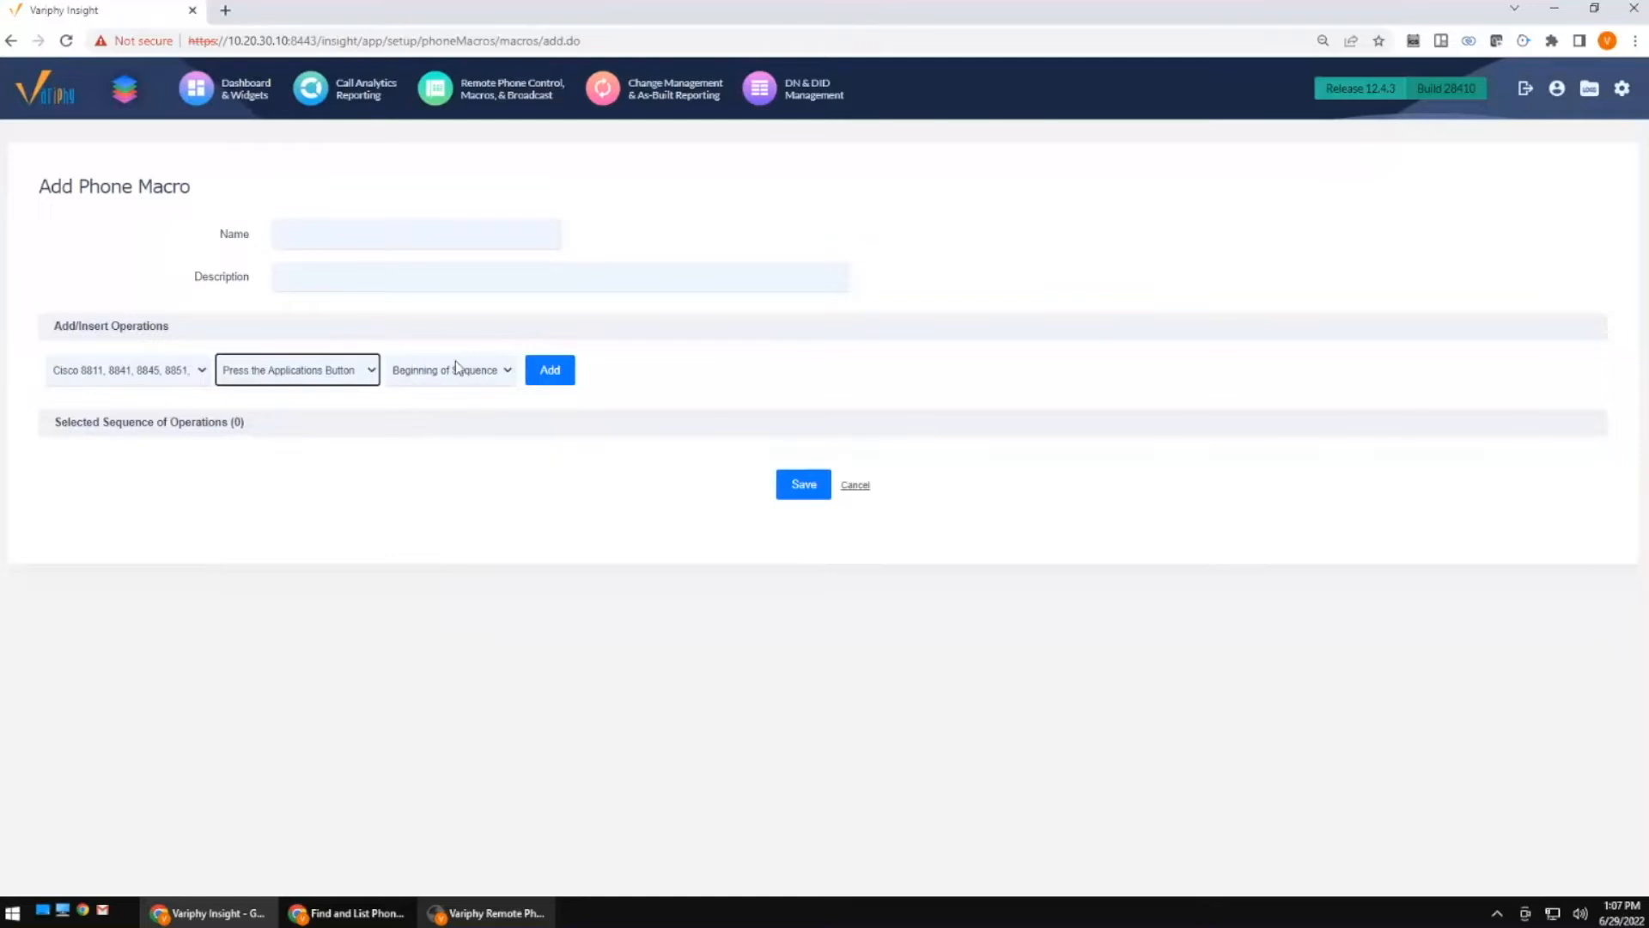
left_click(553, 376)
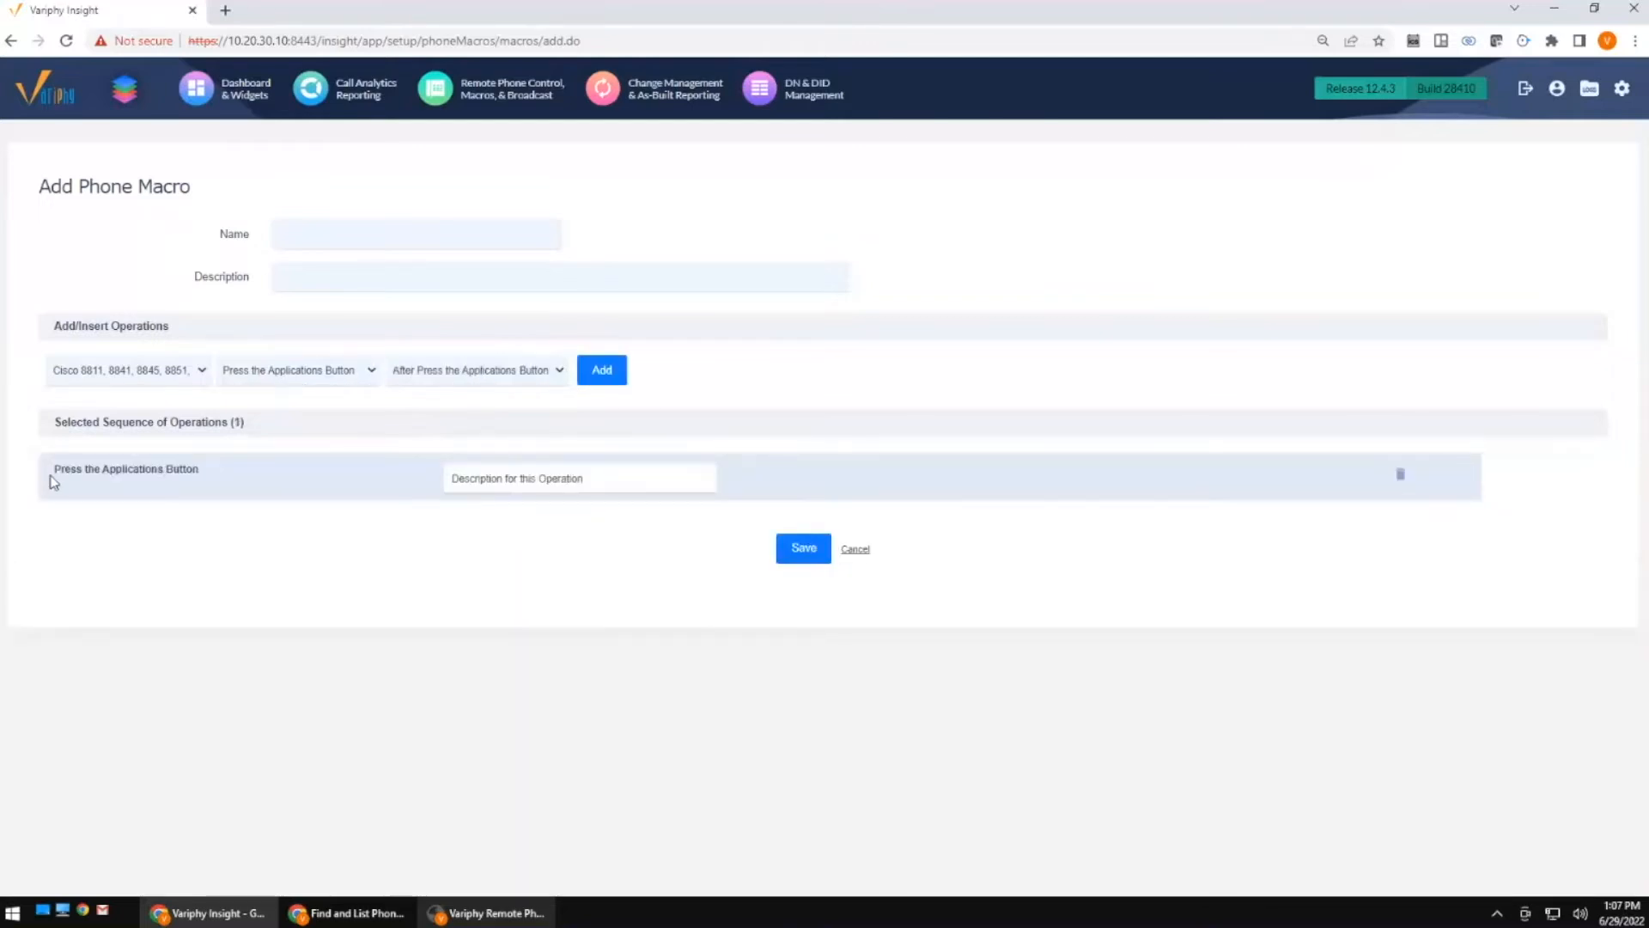
Describe the Applications Button operation as "Navigate to Phone menu".
left_click_drag(53, 469, 213, 475)
left_click(553, 480)
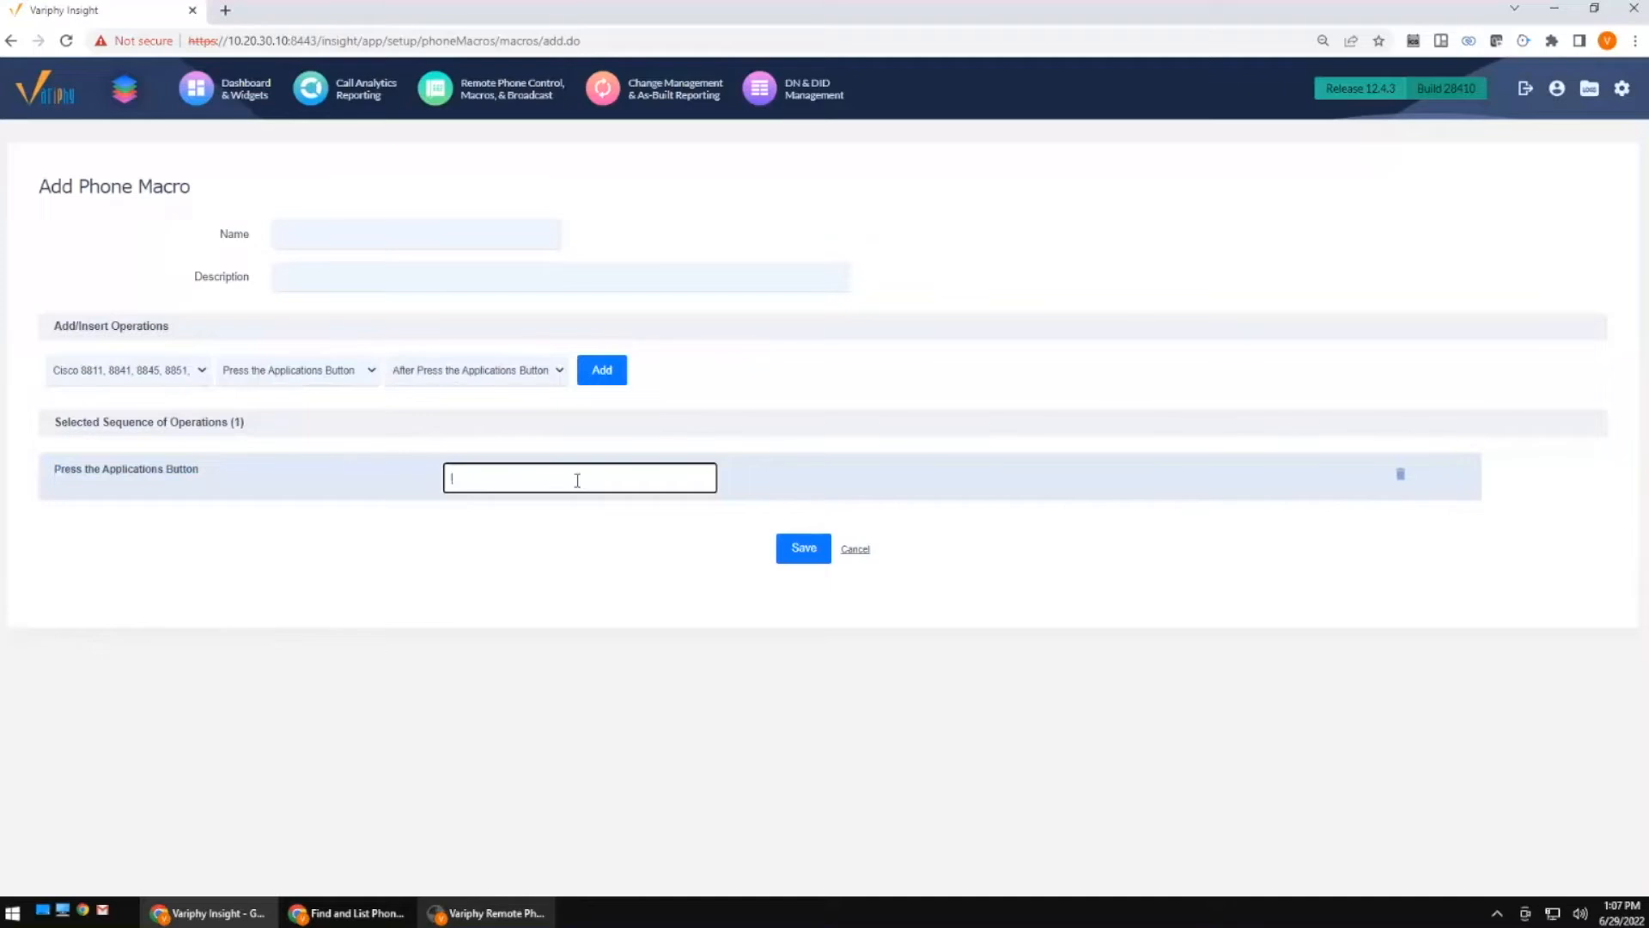
type("Navigate to")
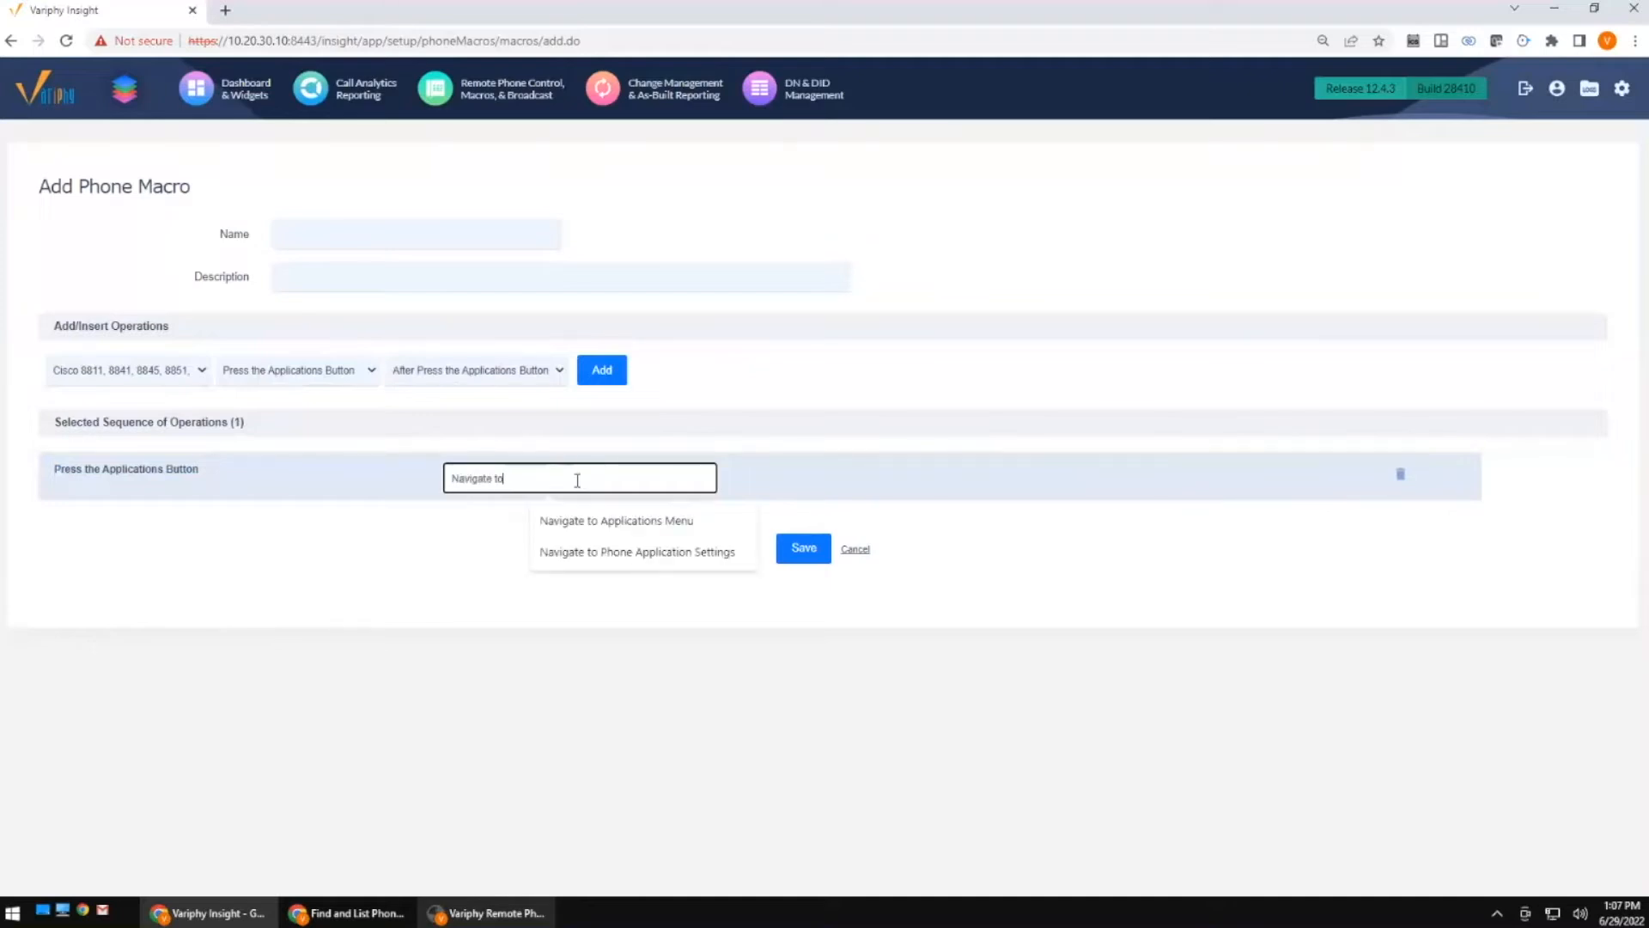
type(" Phone menu")
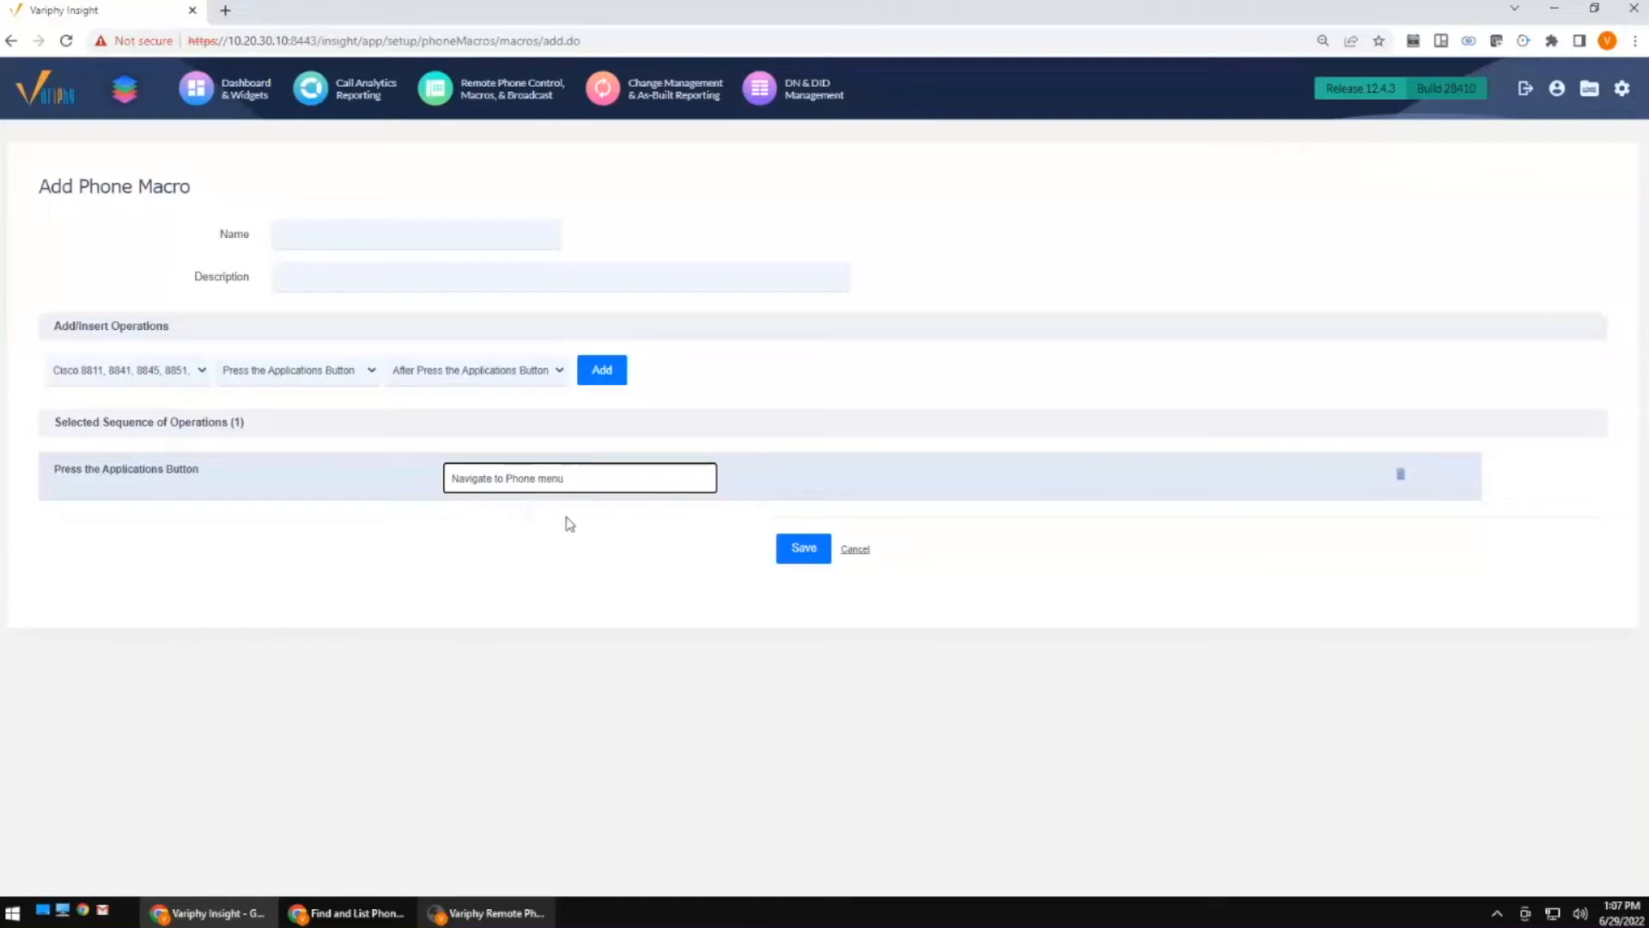
left_click(569, 550)
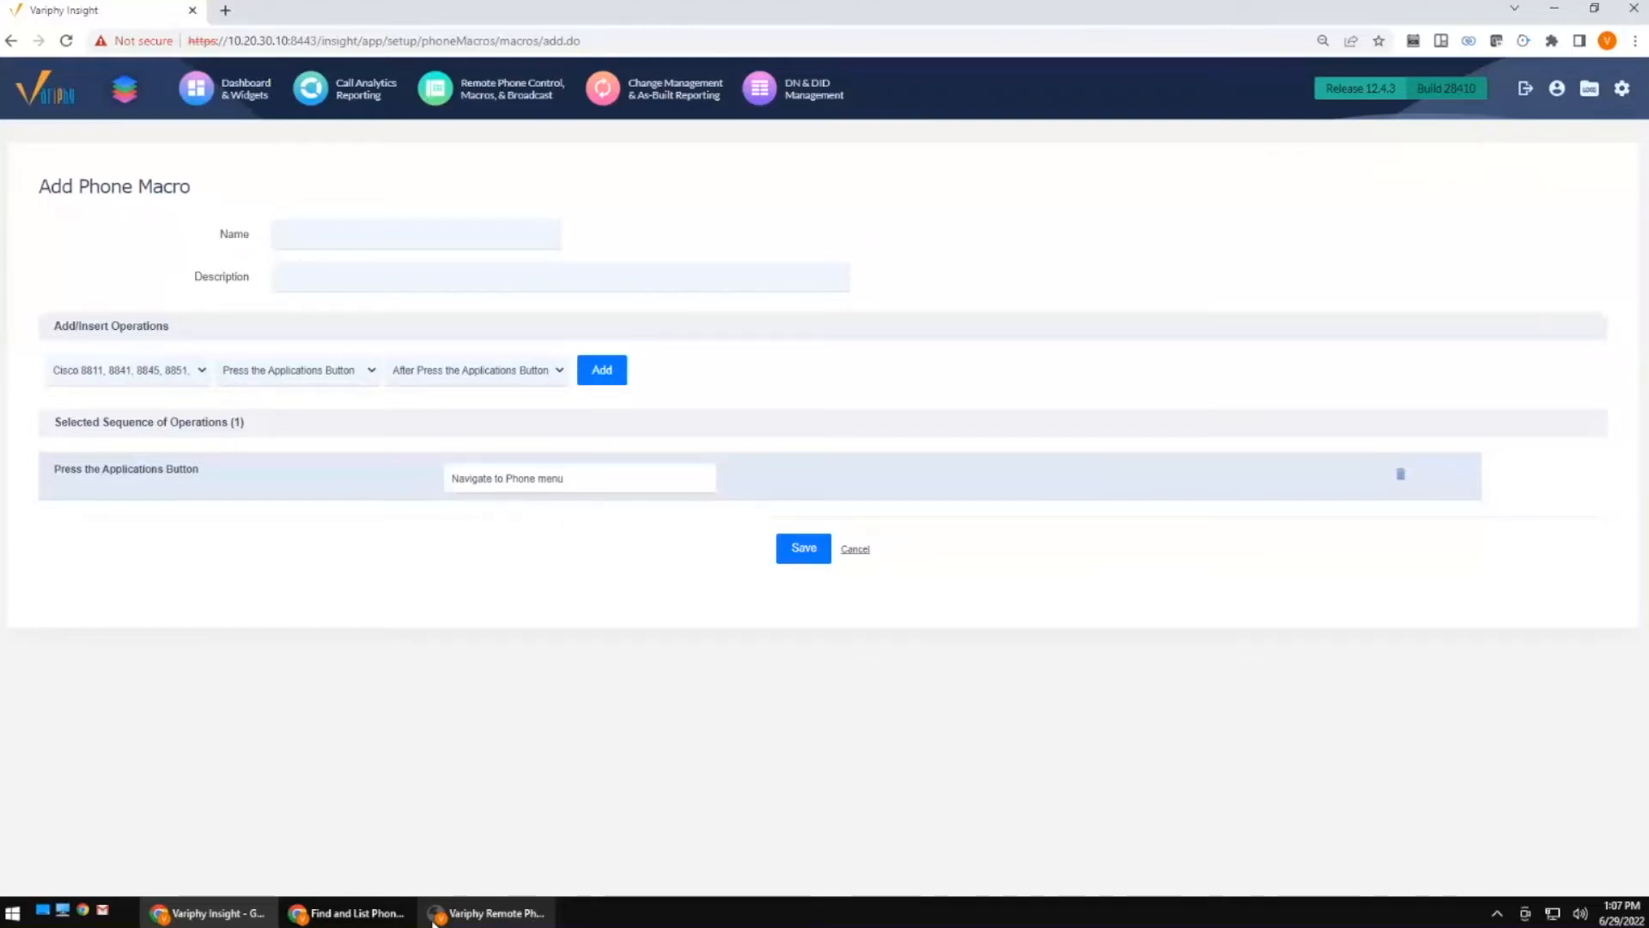
Arrange the macro form and the remote phone window side by side, and enter the phone's Admin settings with keypad digit 7.
left_click(472, 918)
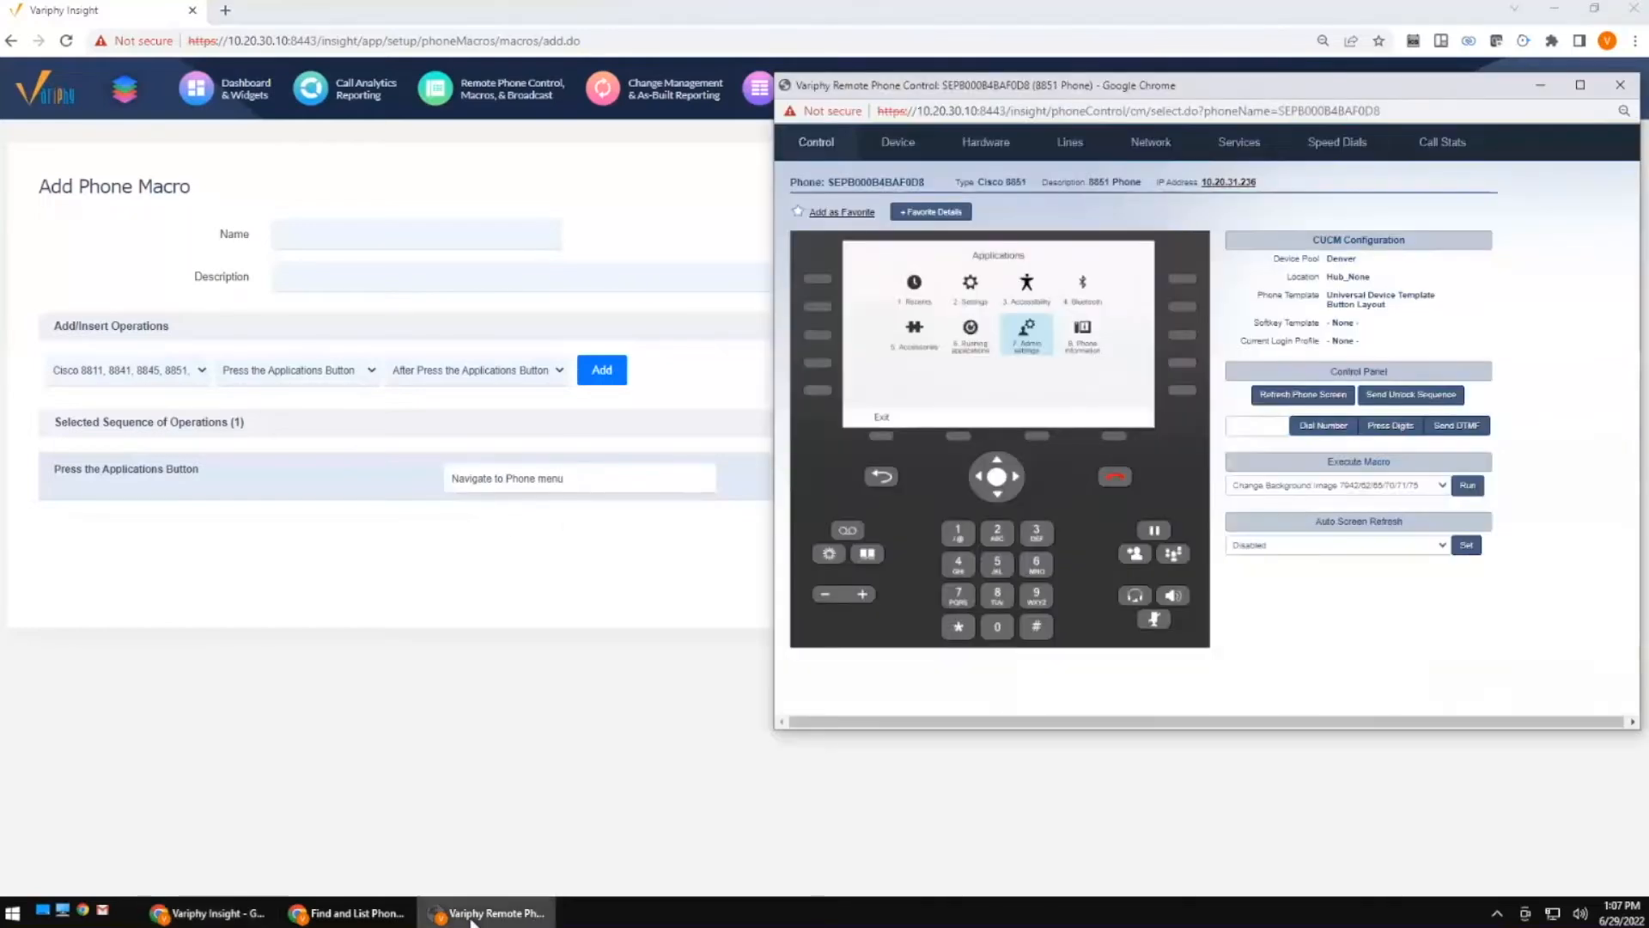
left_click(1605, 10)
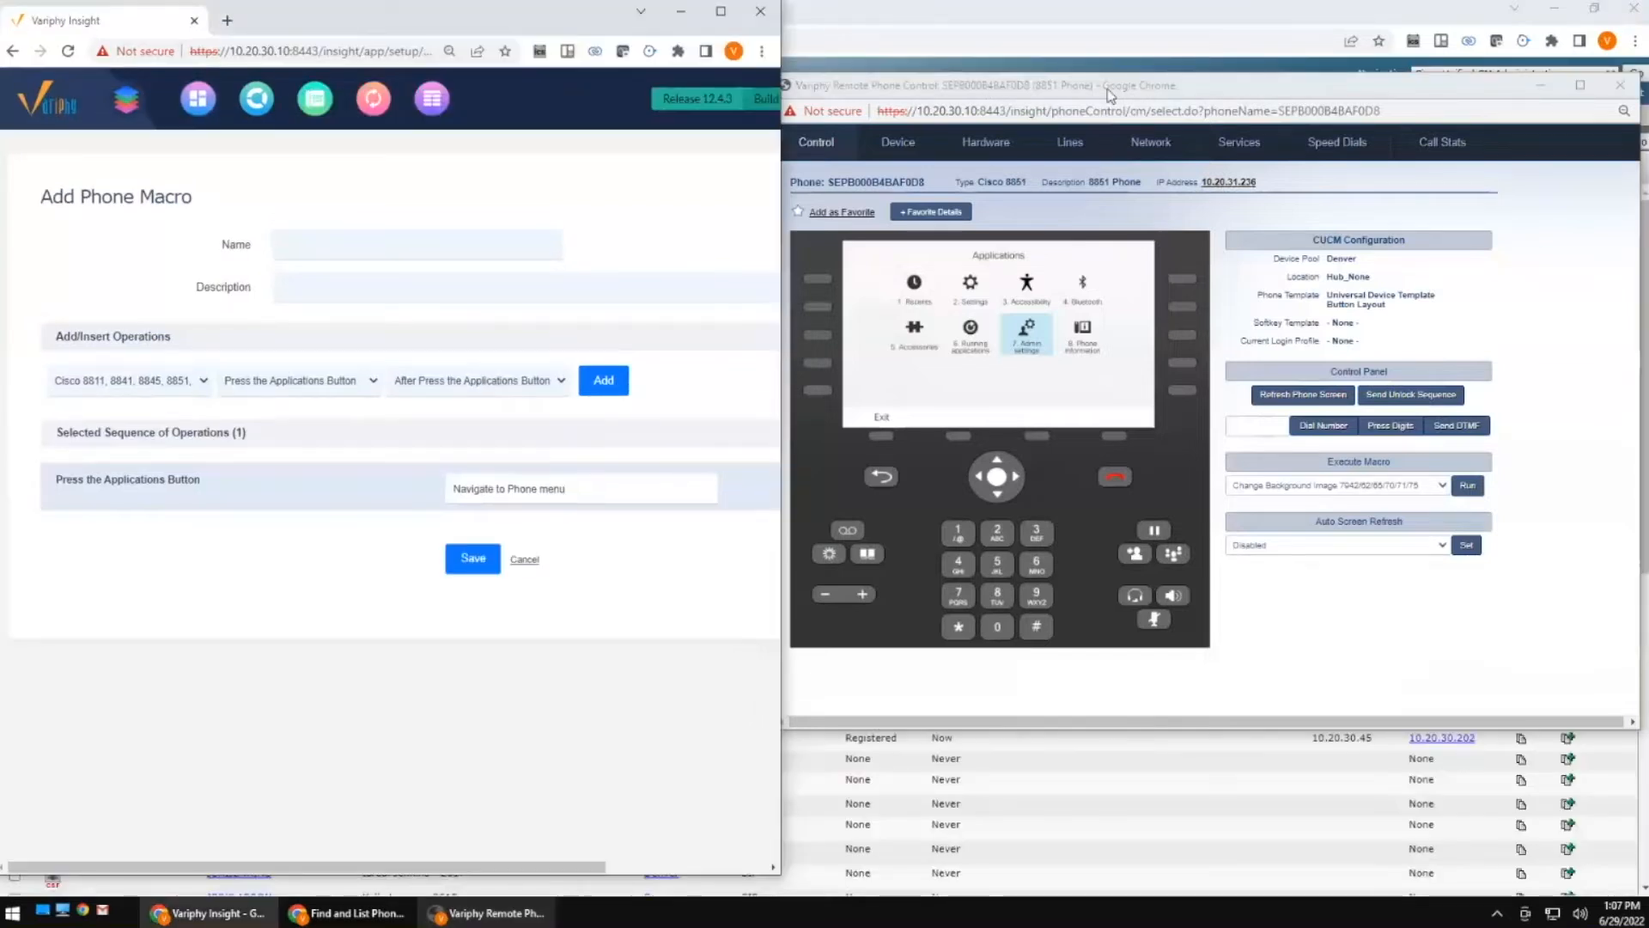
left_click_drag(1167, 105, 1169, 119)
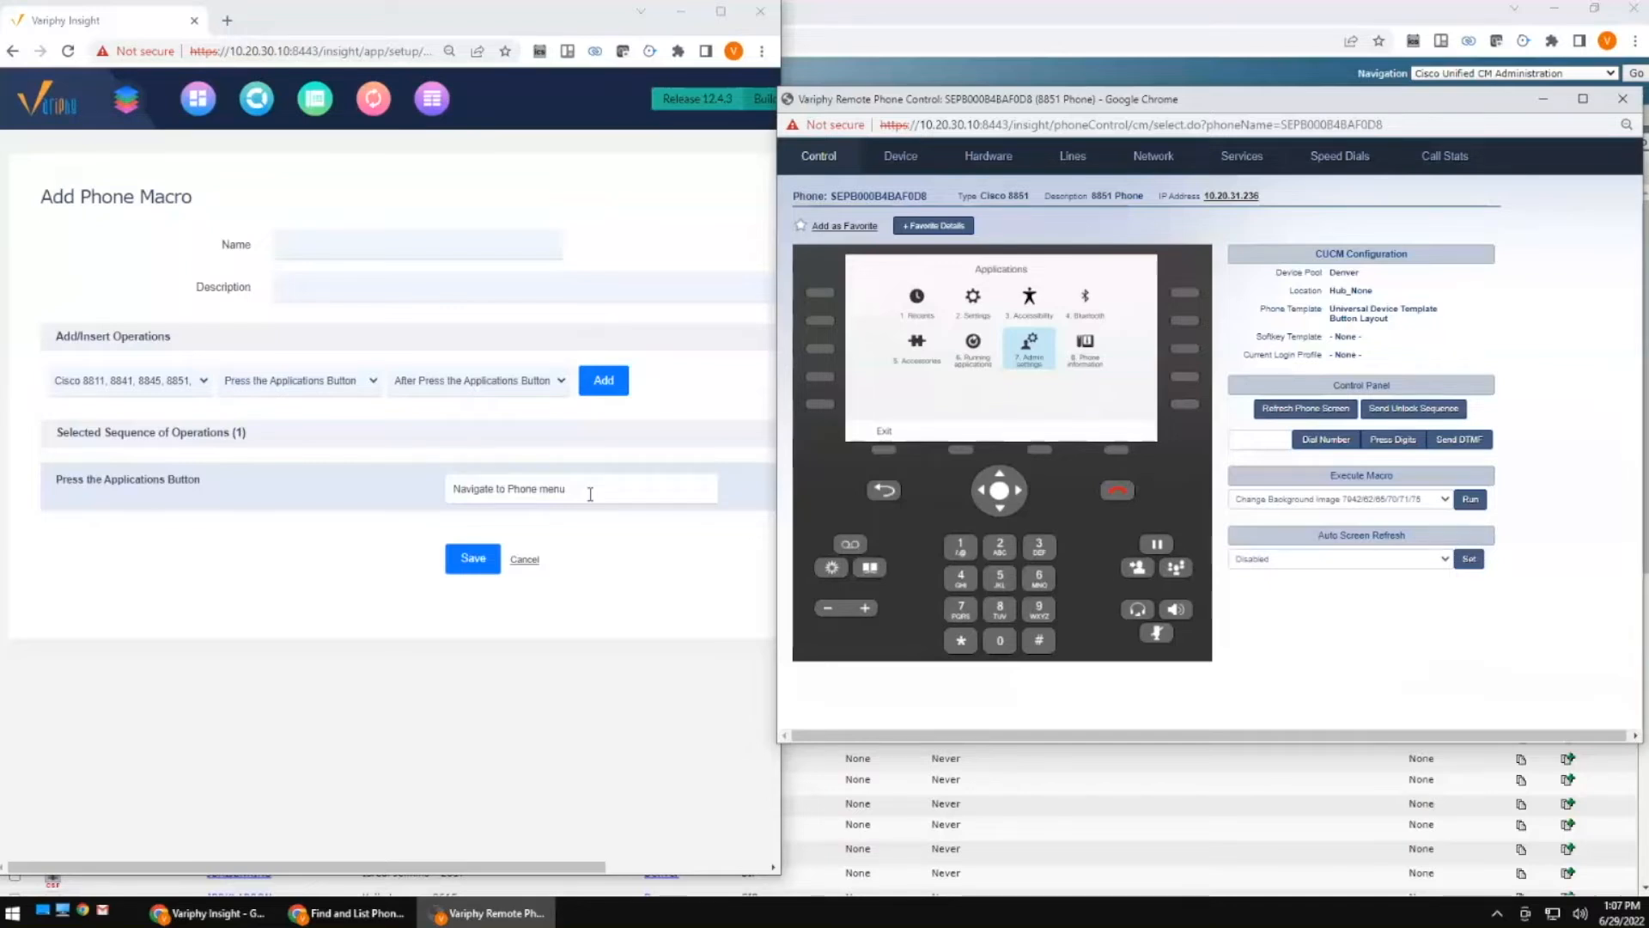
left_click(962, 616)
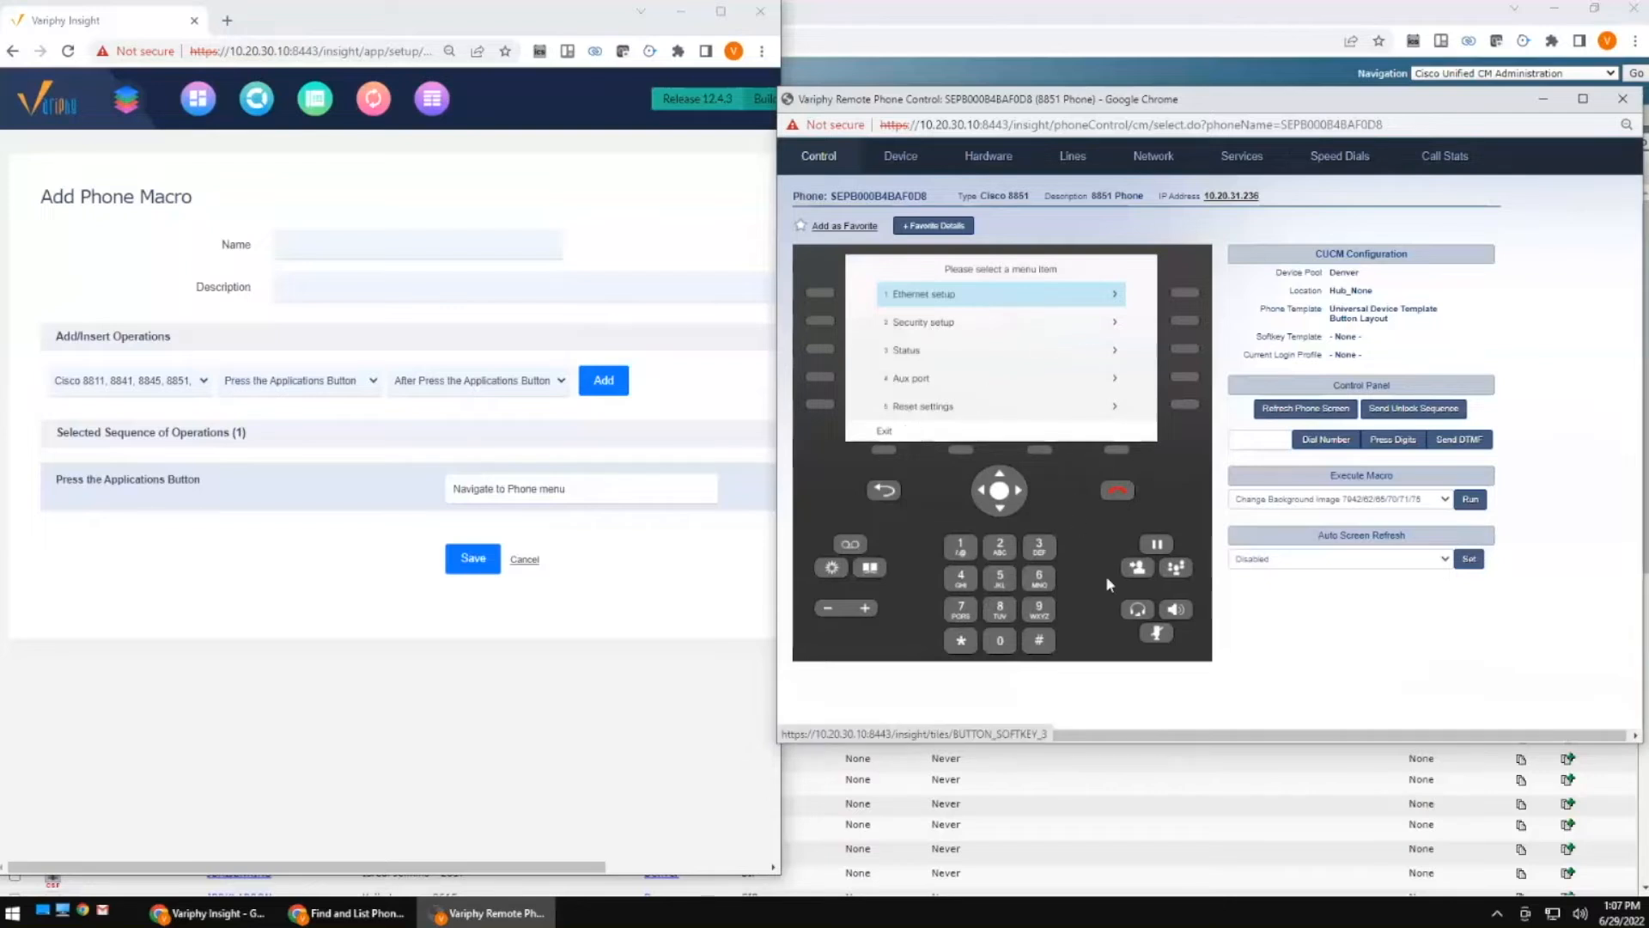
Add the operation "Press Digit 7 on the KeyPad" to the macro after the Applications Button operation.
left_click(296, 384)
left_click_drag(411, 537, 408, 436)
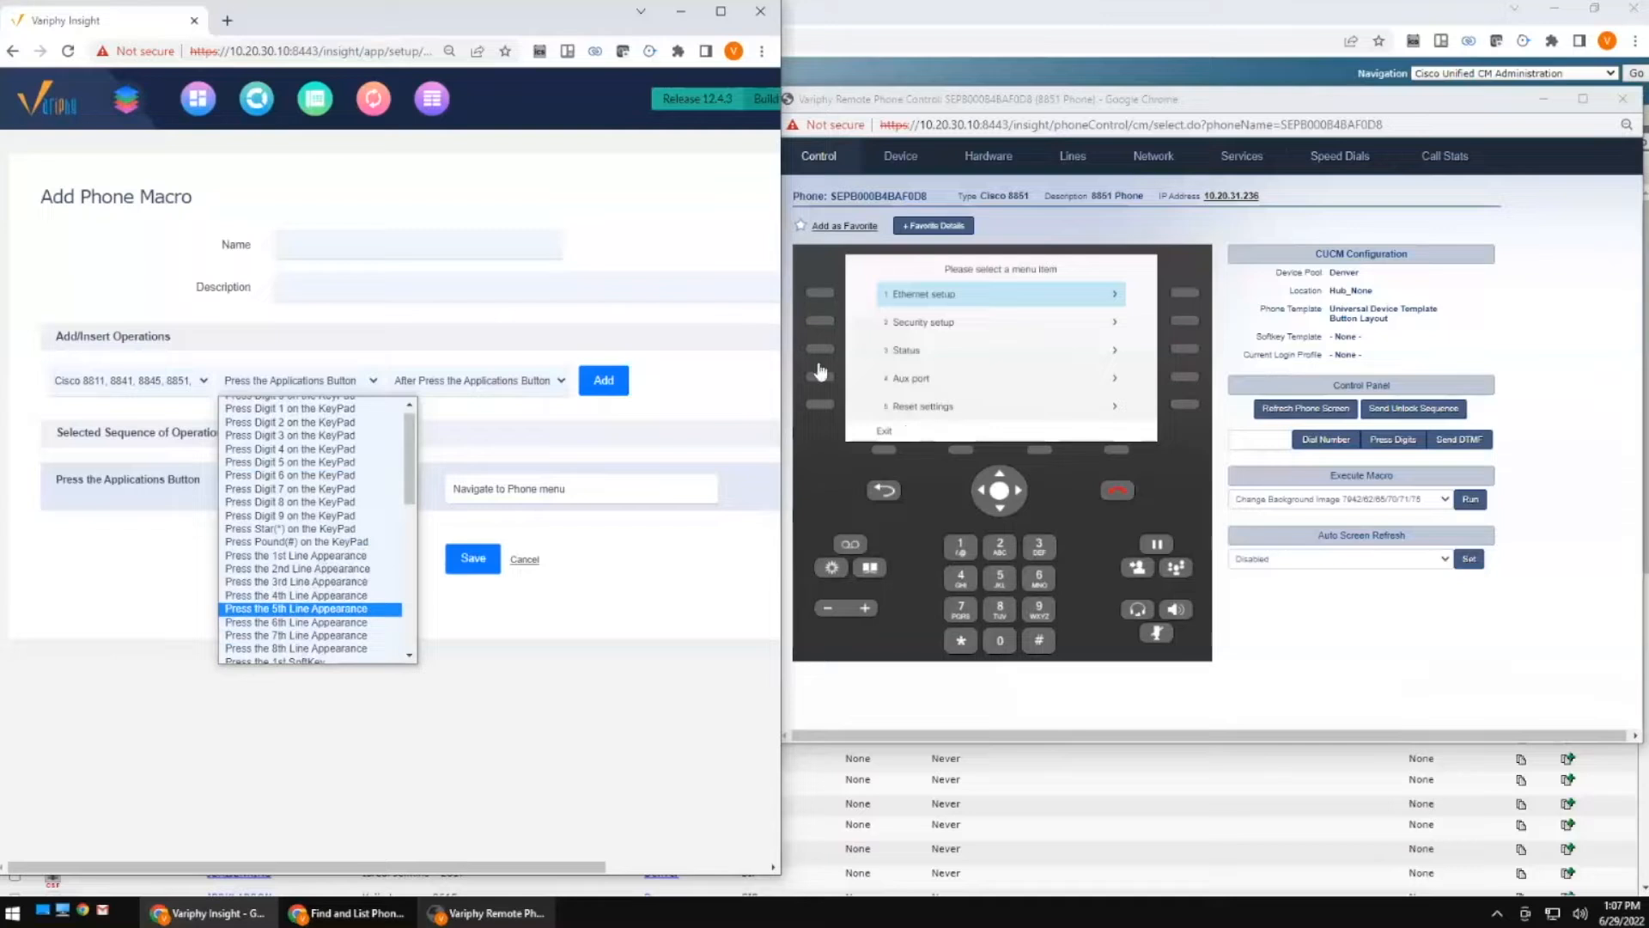
scroll(378, 516, "down", 3)
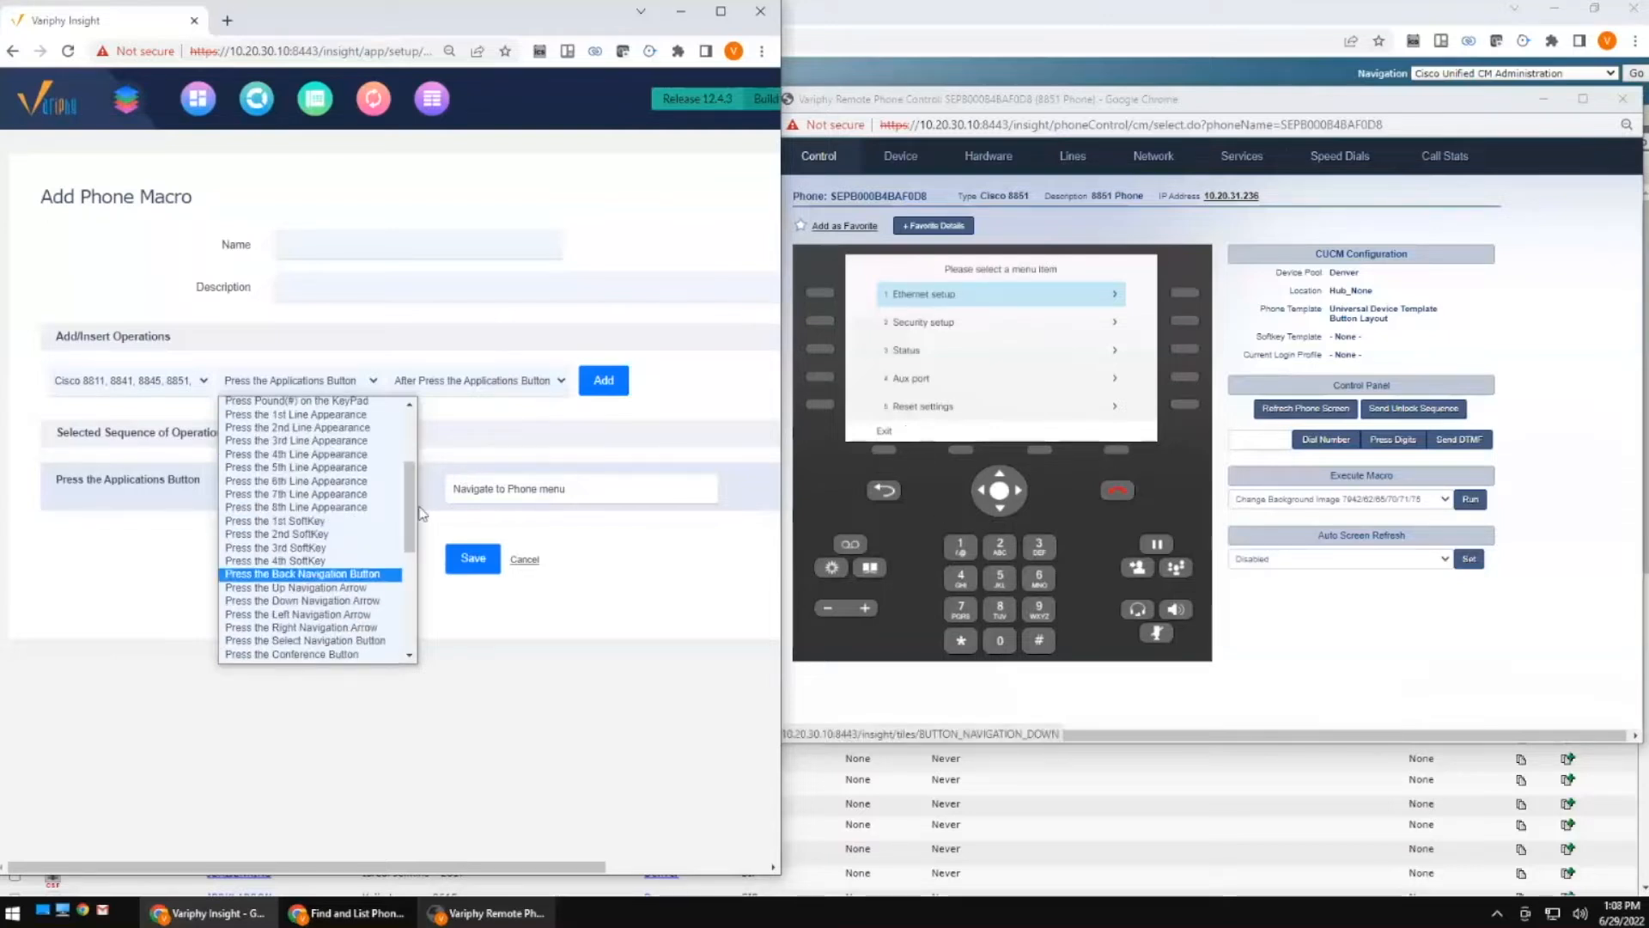
scroll(418, 502, "up", 1)
scroll(416, 501, "up", 4)
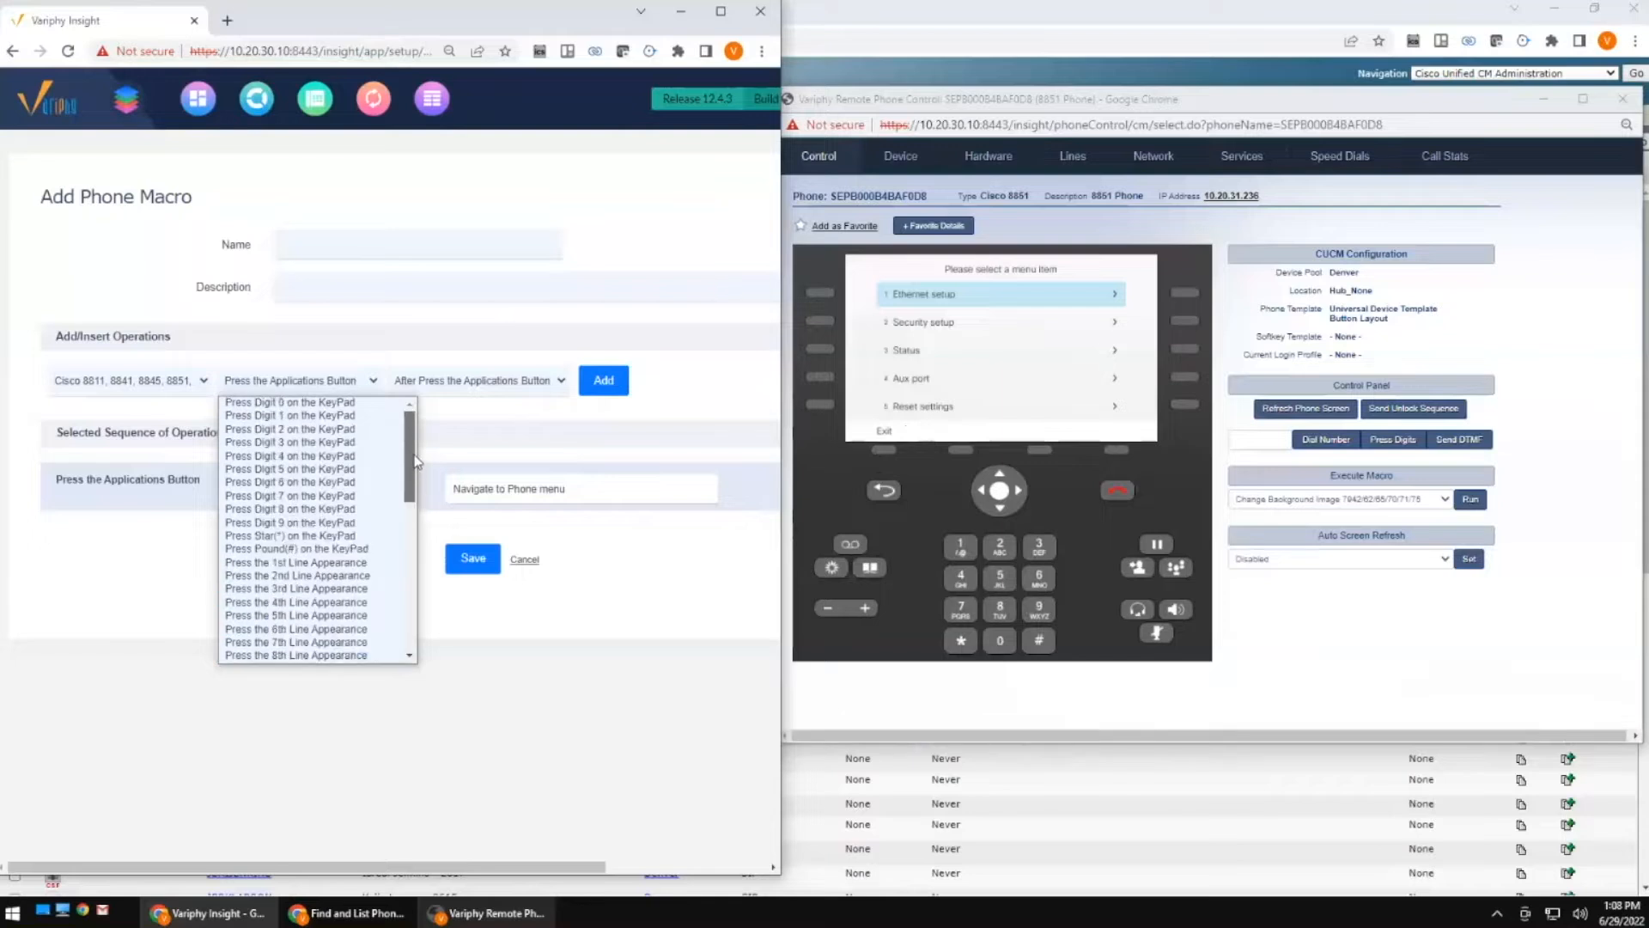
left_click(292, 496)
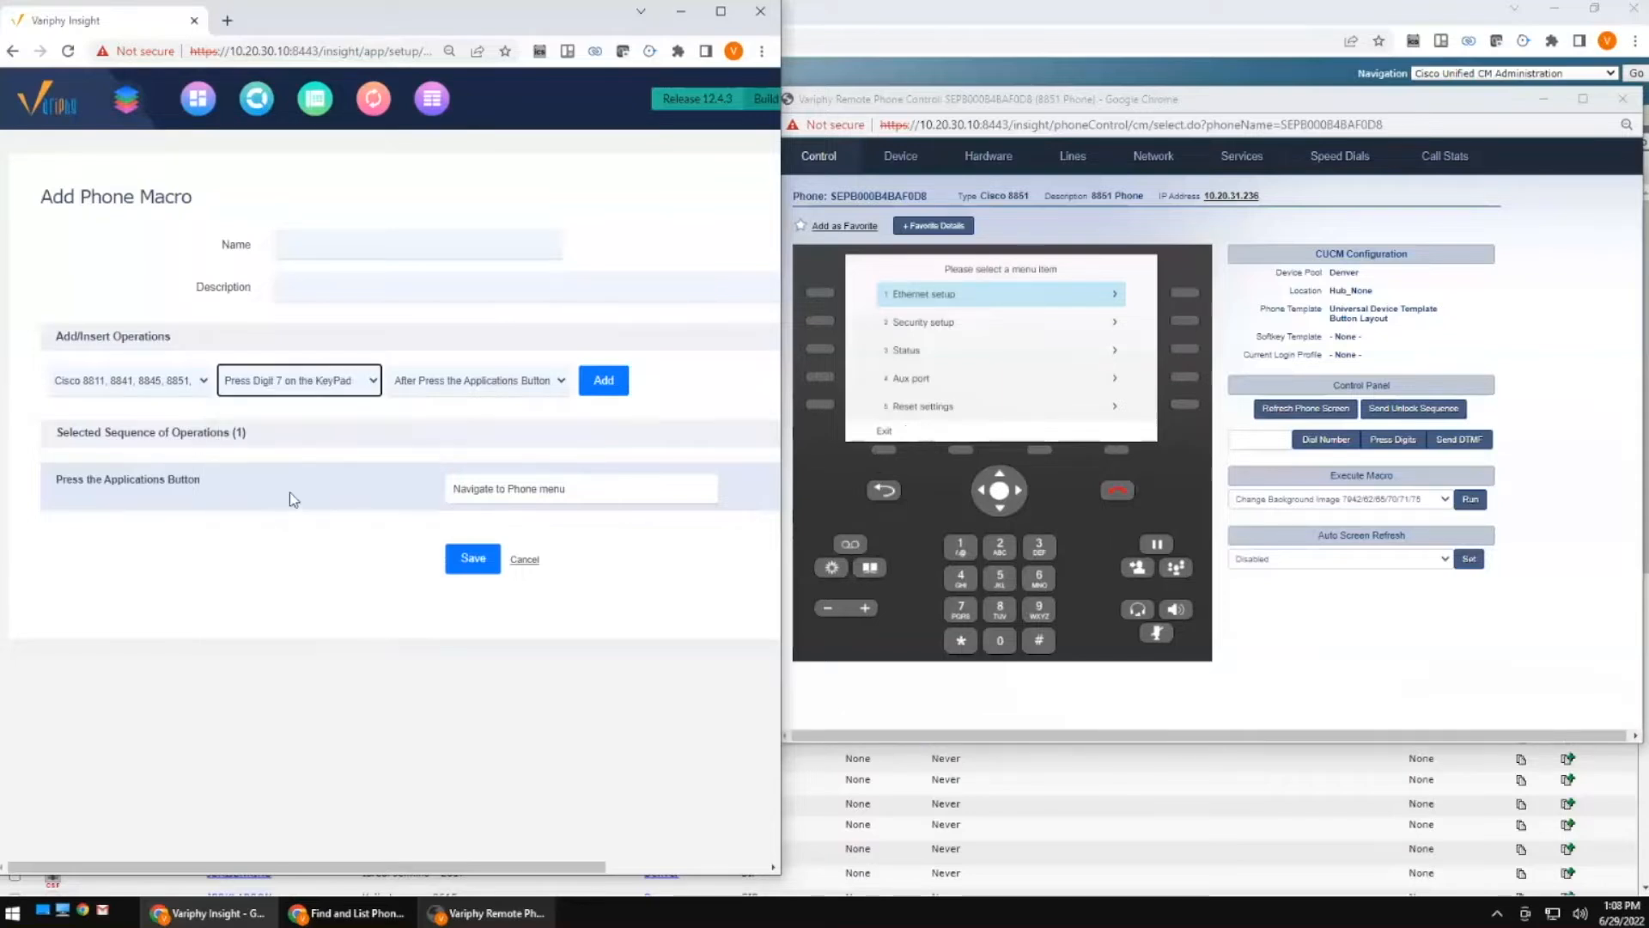
left_click(604, 388)
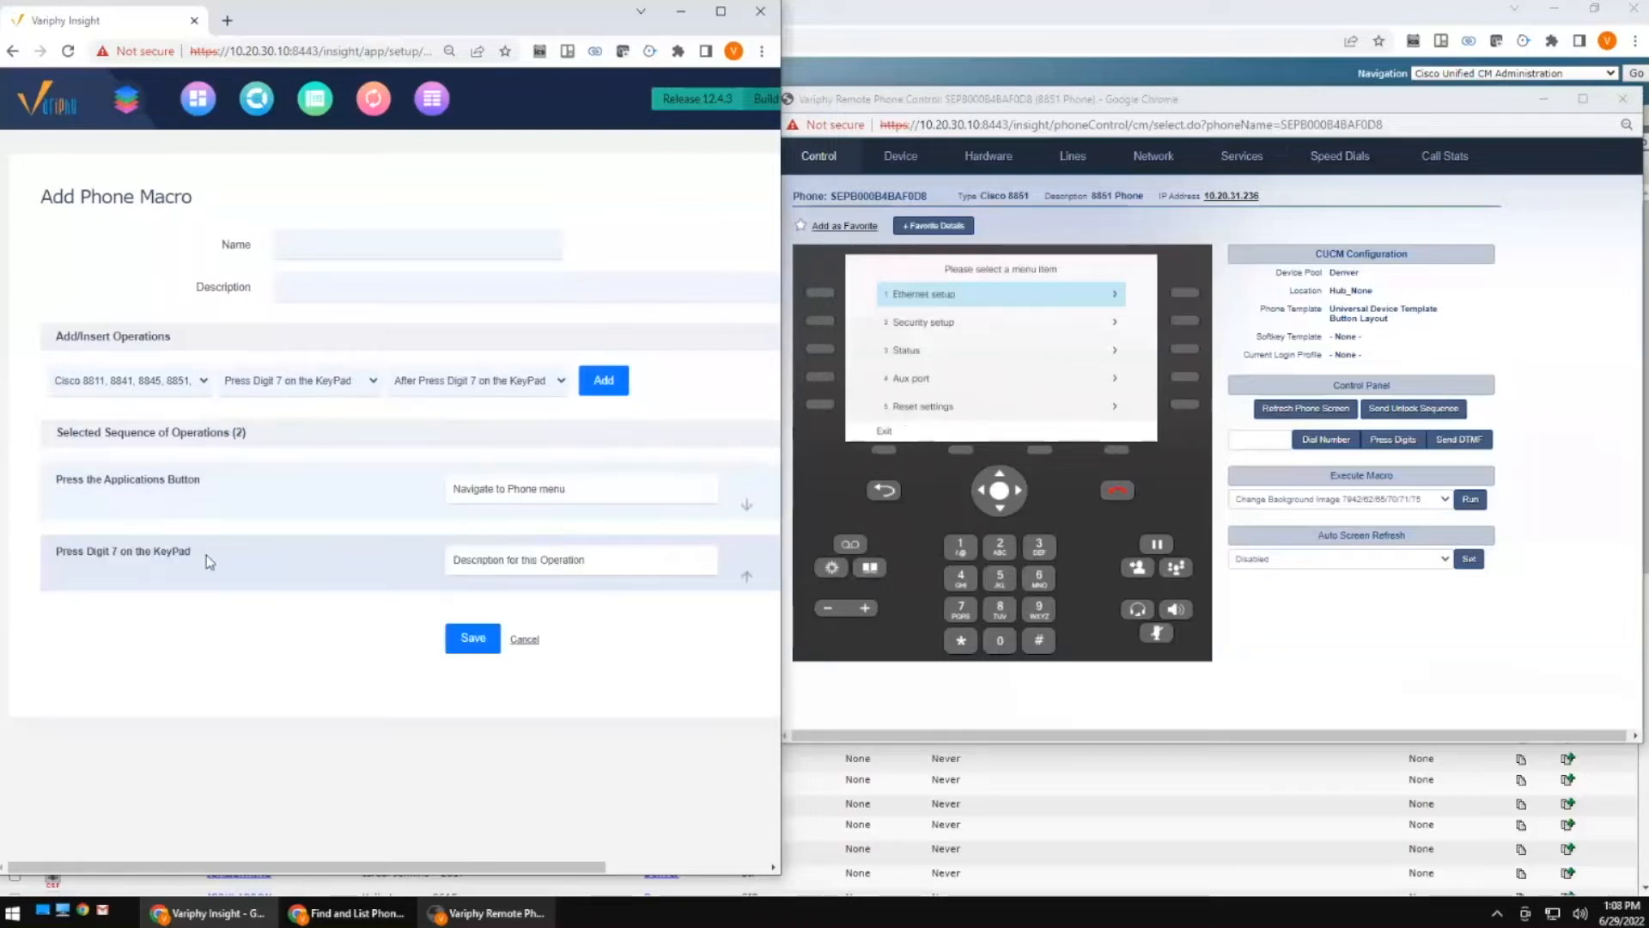
Describe the Digit 7 operation as "Navigate to Admin Settings".
left_click(566, 560)
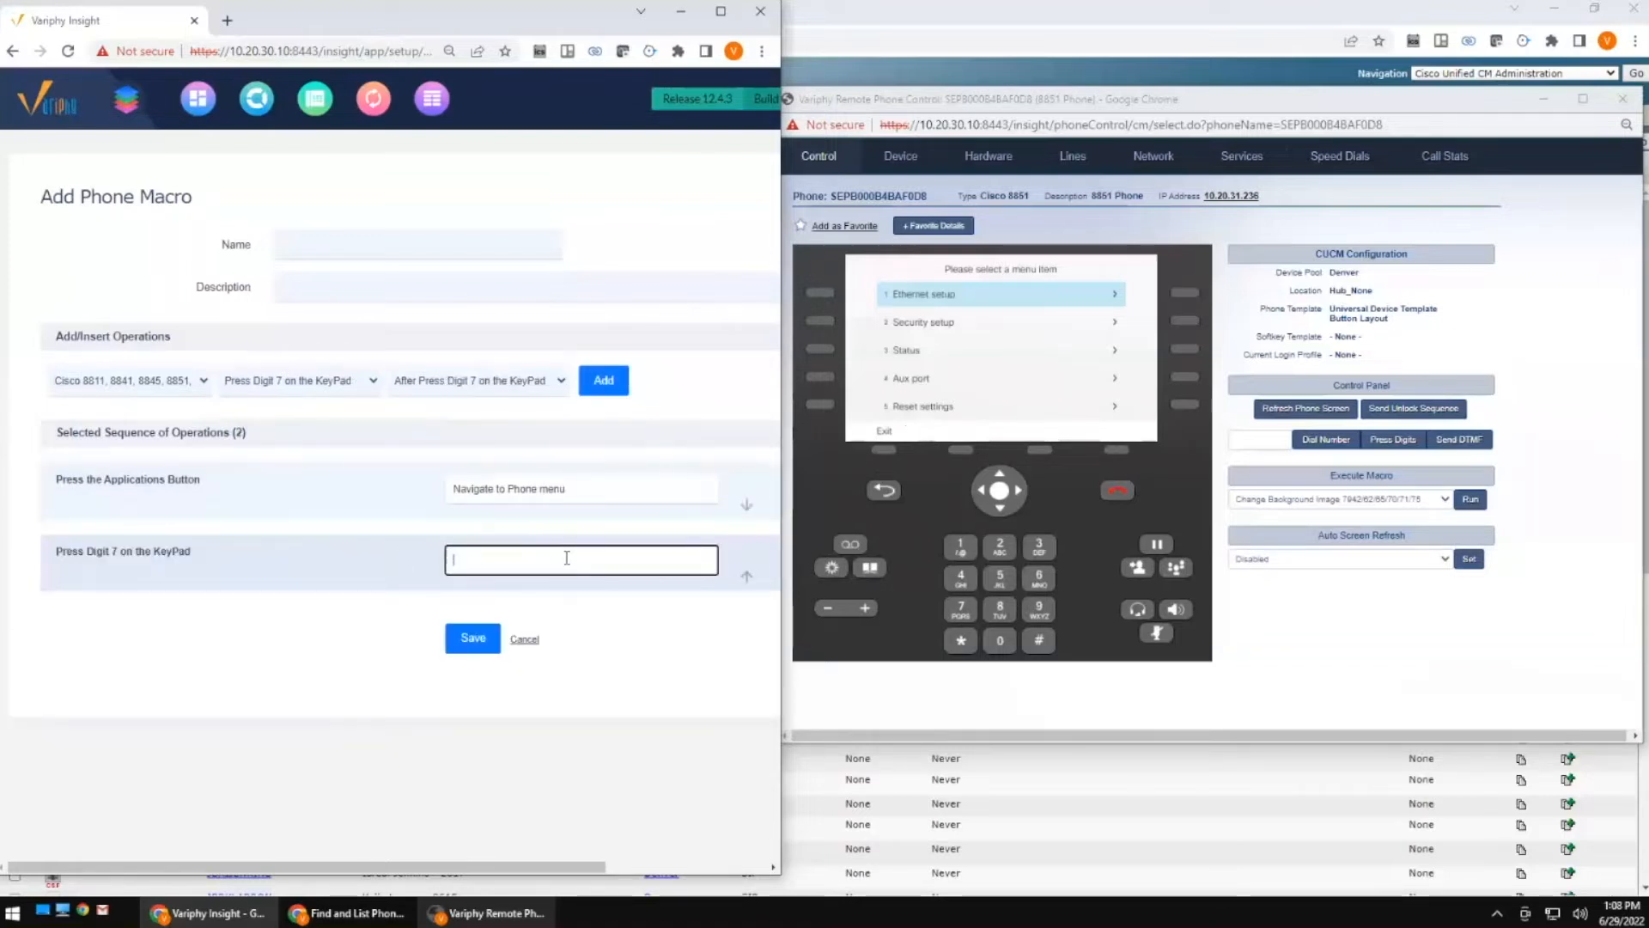
type("Naviu")
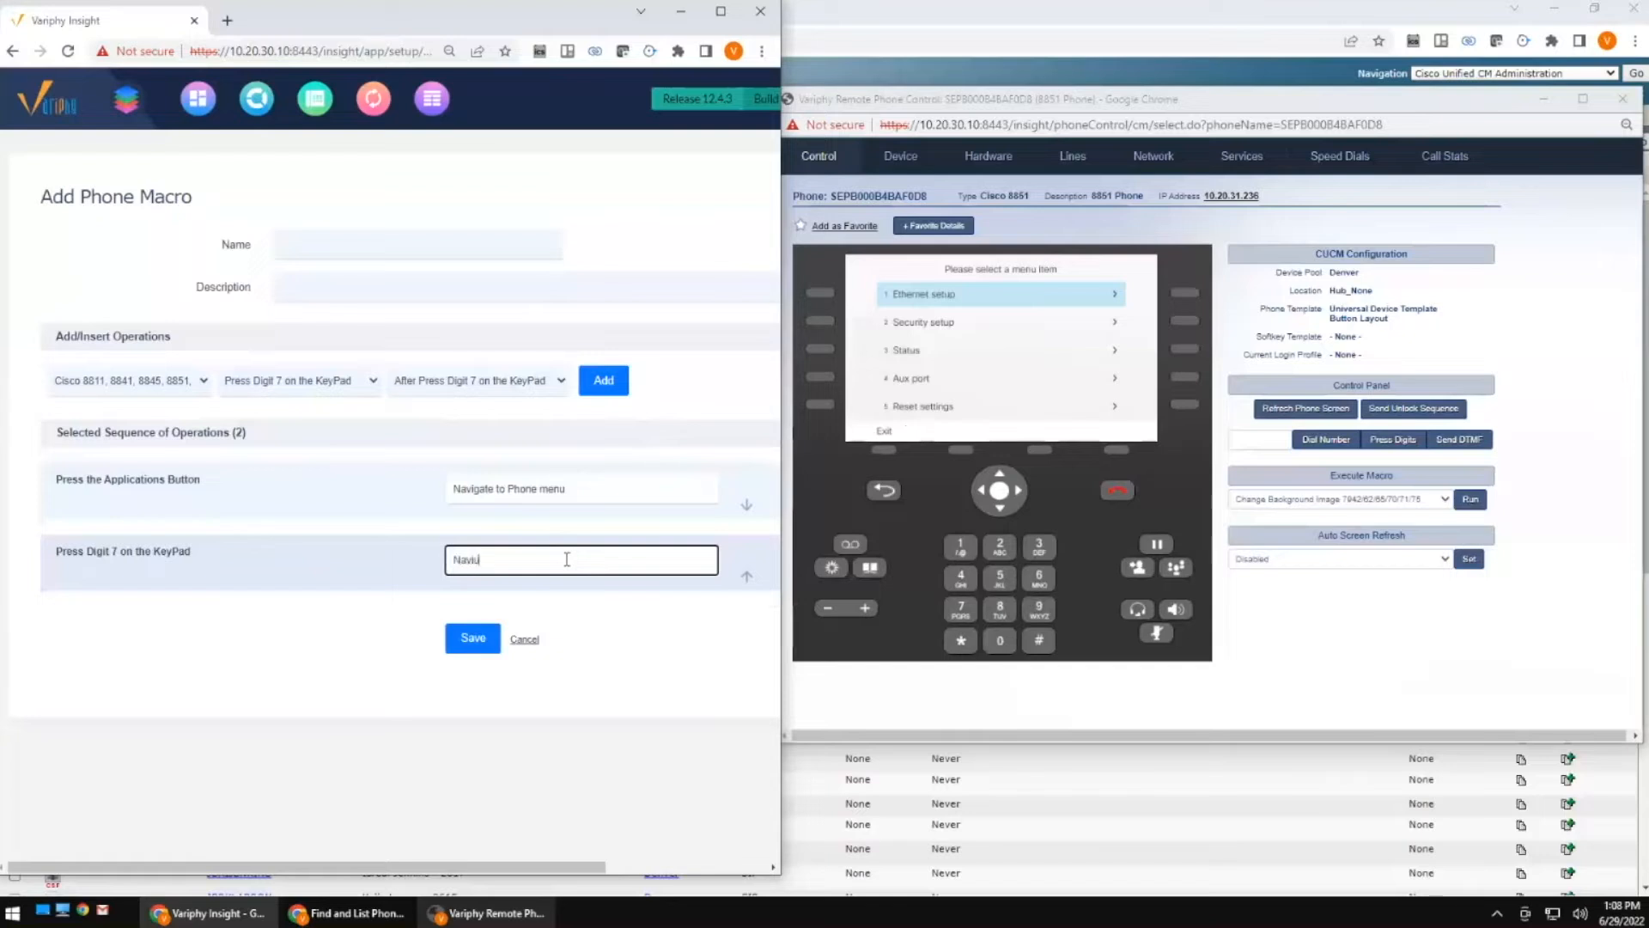
type("gate to Admin Sel")
type("tings")
right_click(474, 563)
left_click(559, 578)
Enter Reset settings on the phone with keypad digit 5, and add "Press Digit 5 on the KeyPad" to the macro, described as "Reset Settings Menu".
left_click(1000, 577)
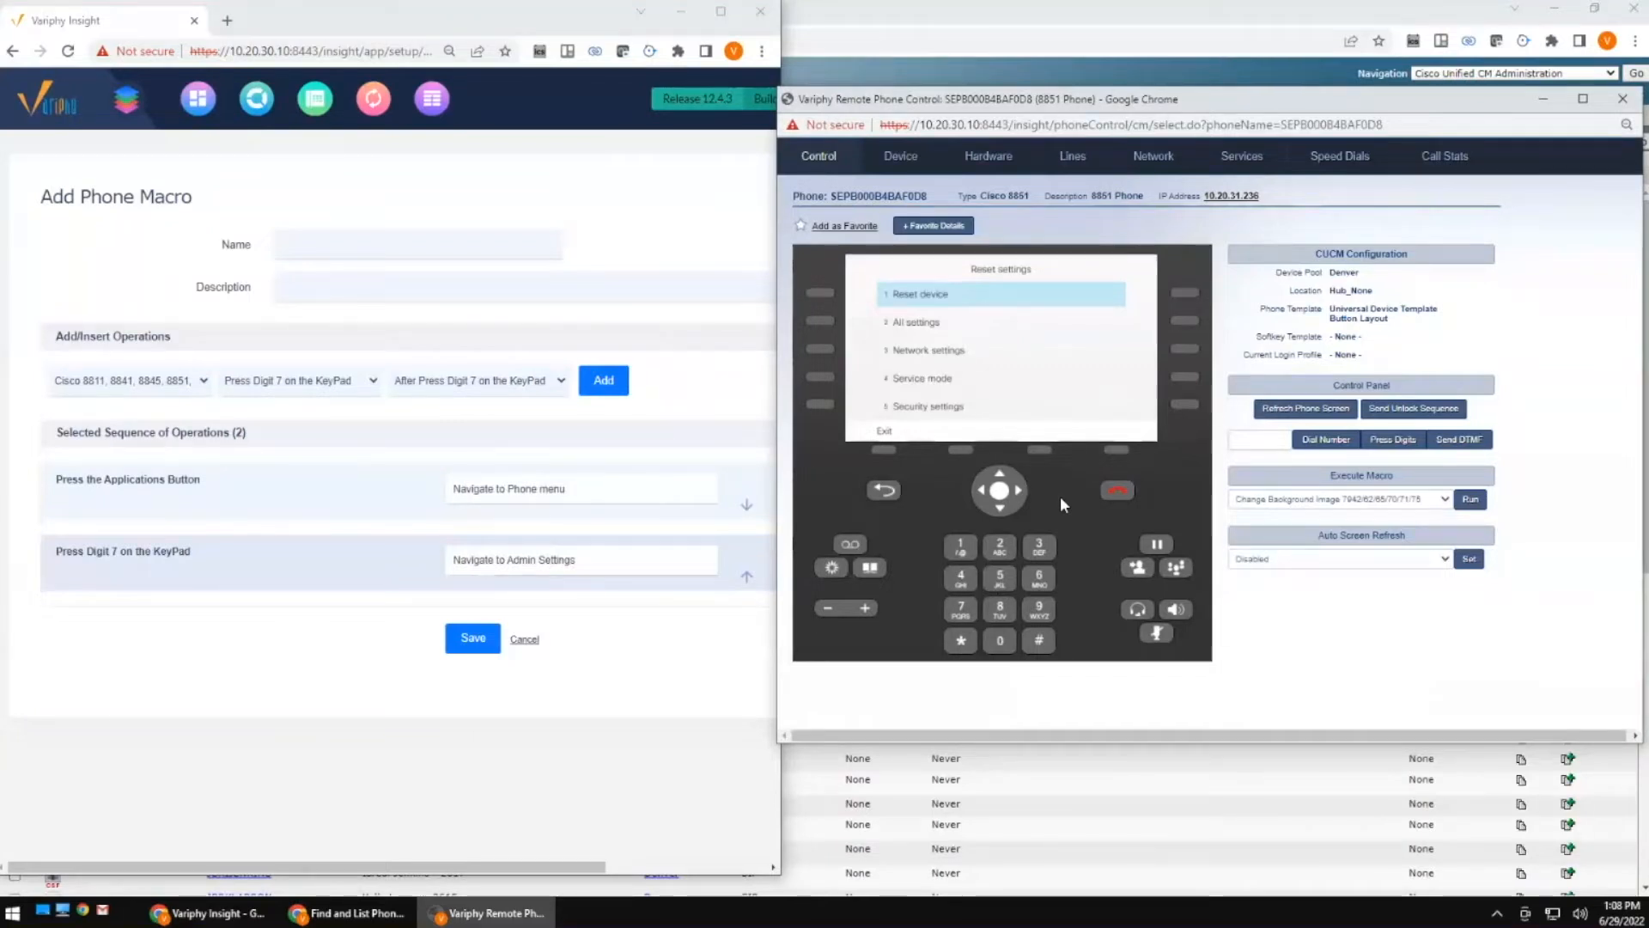
left_click(348, 384)
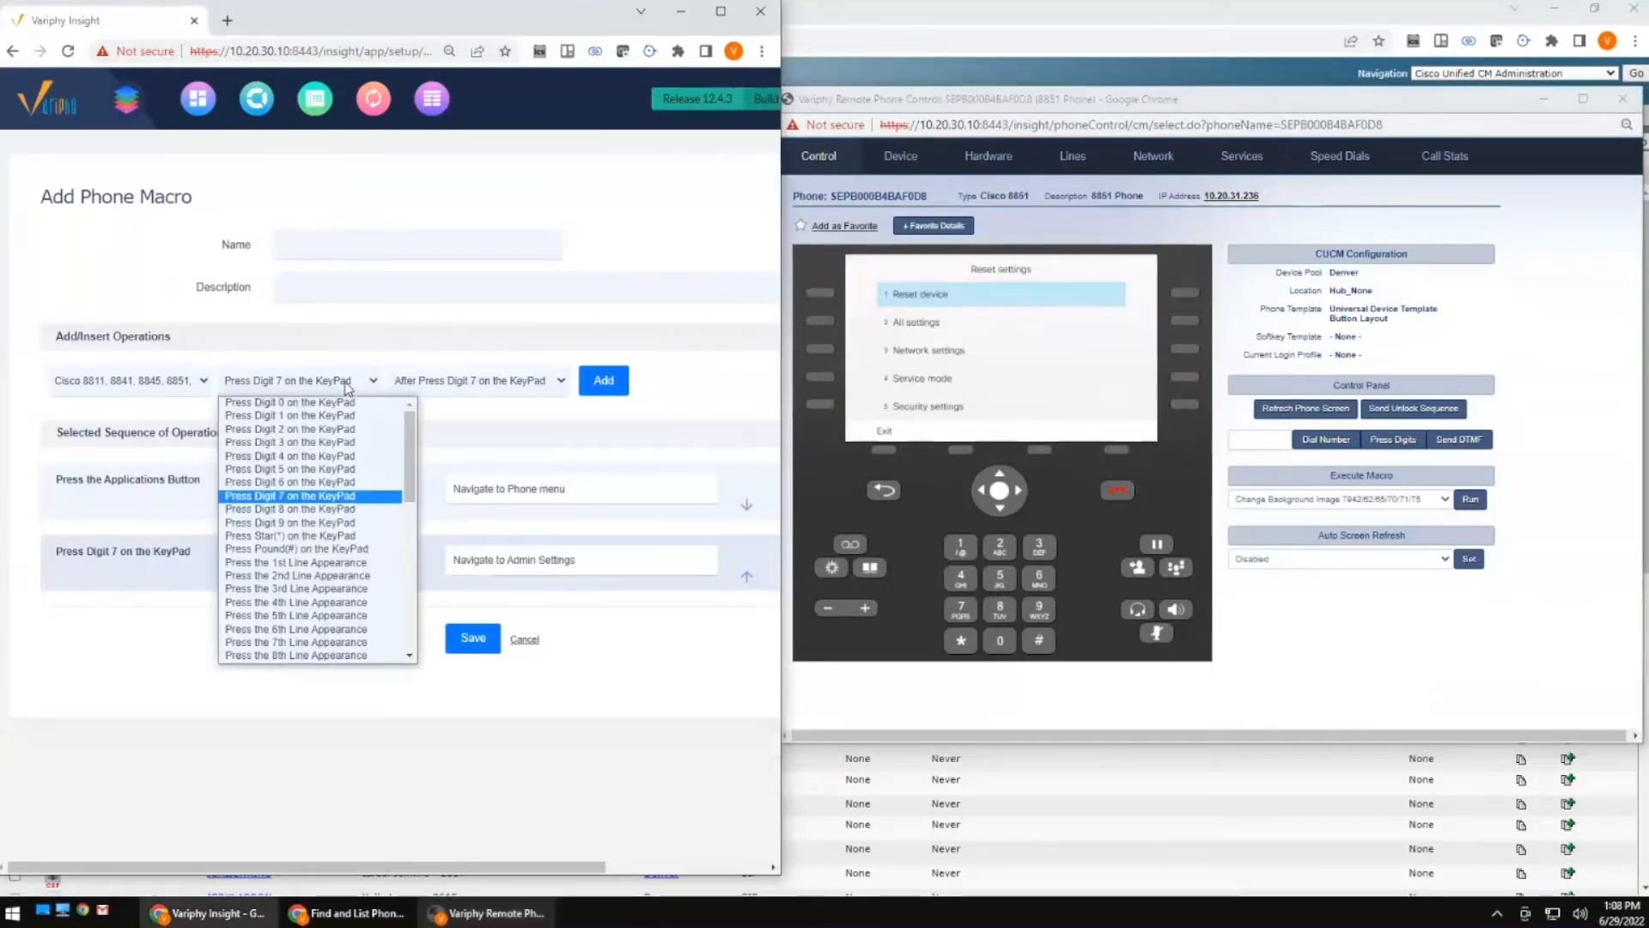
left_click(311, 470)
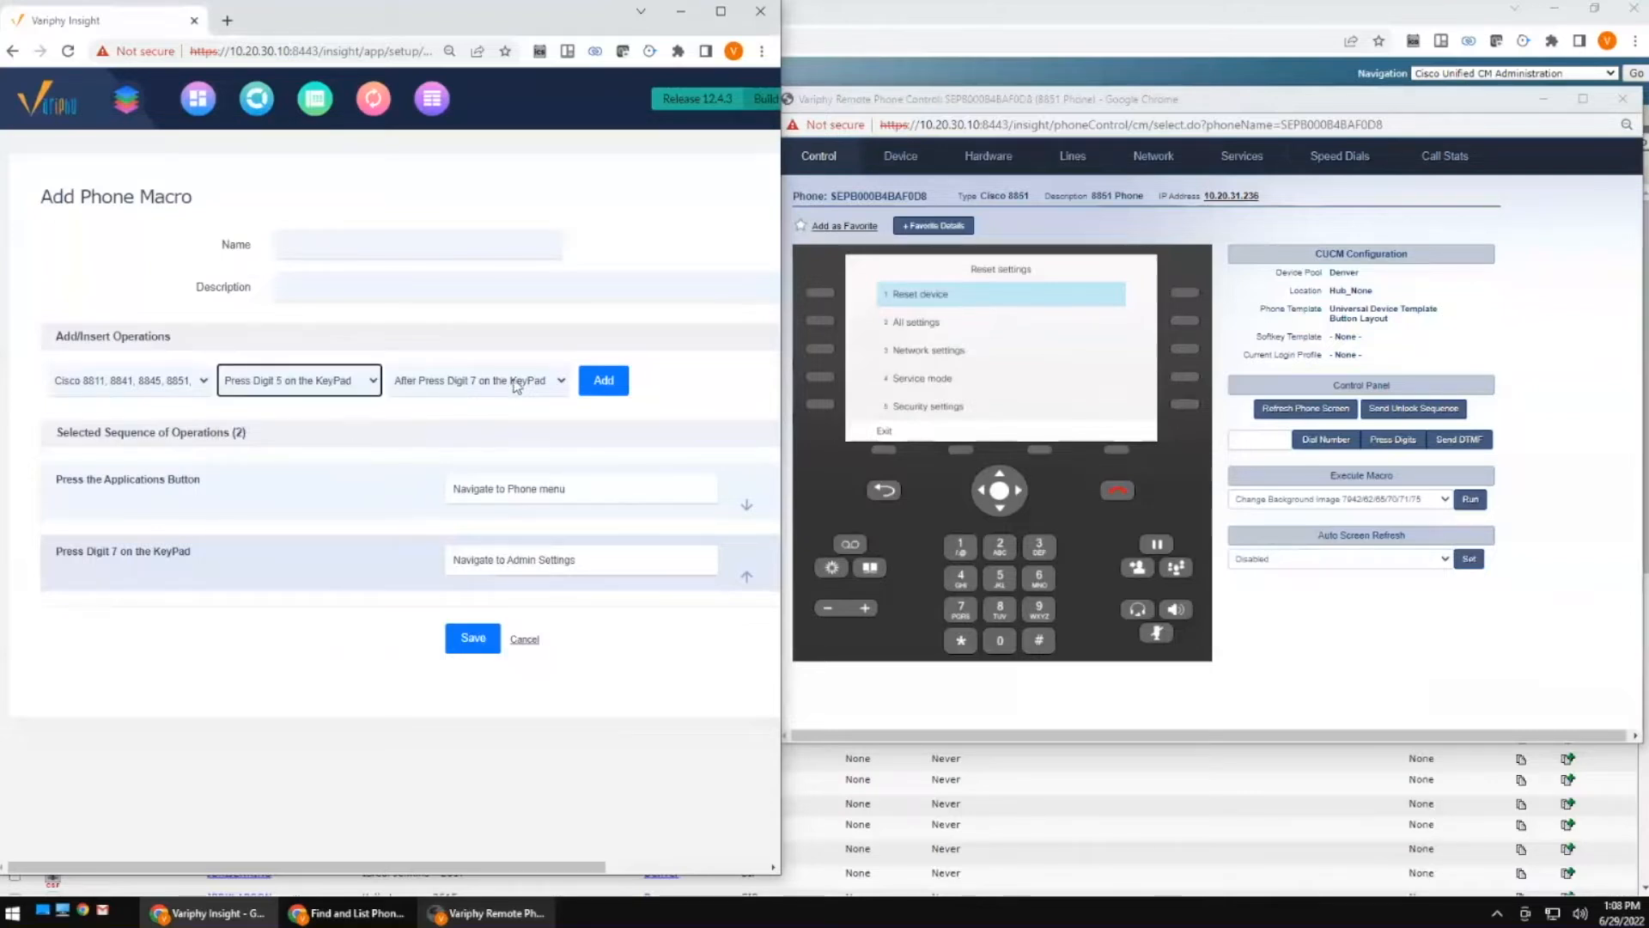
left_click(603, 379)
left_click(551, 634)
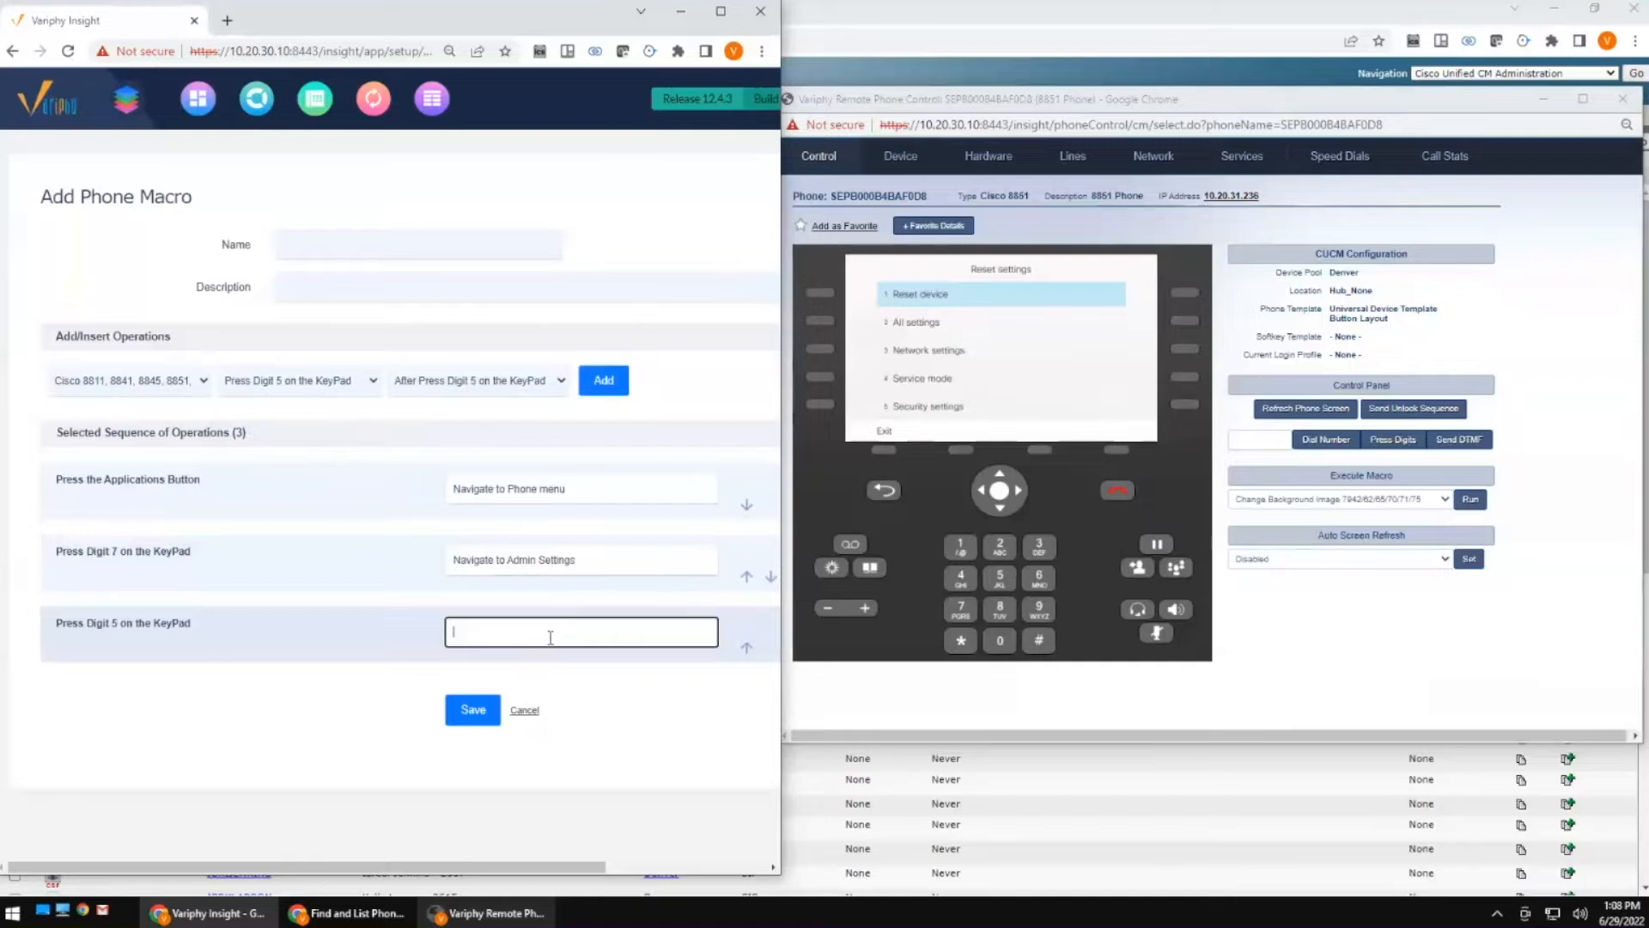
type("Reset Settings Menu")
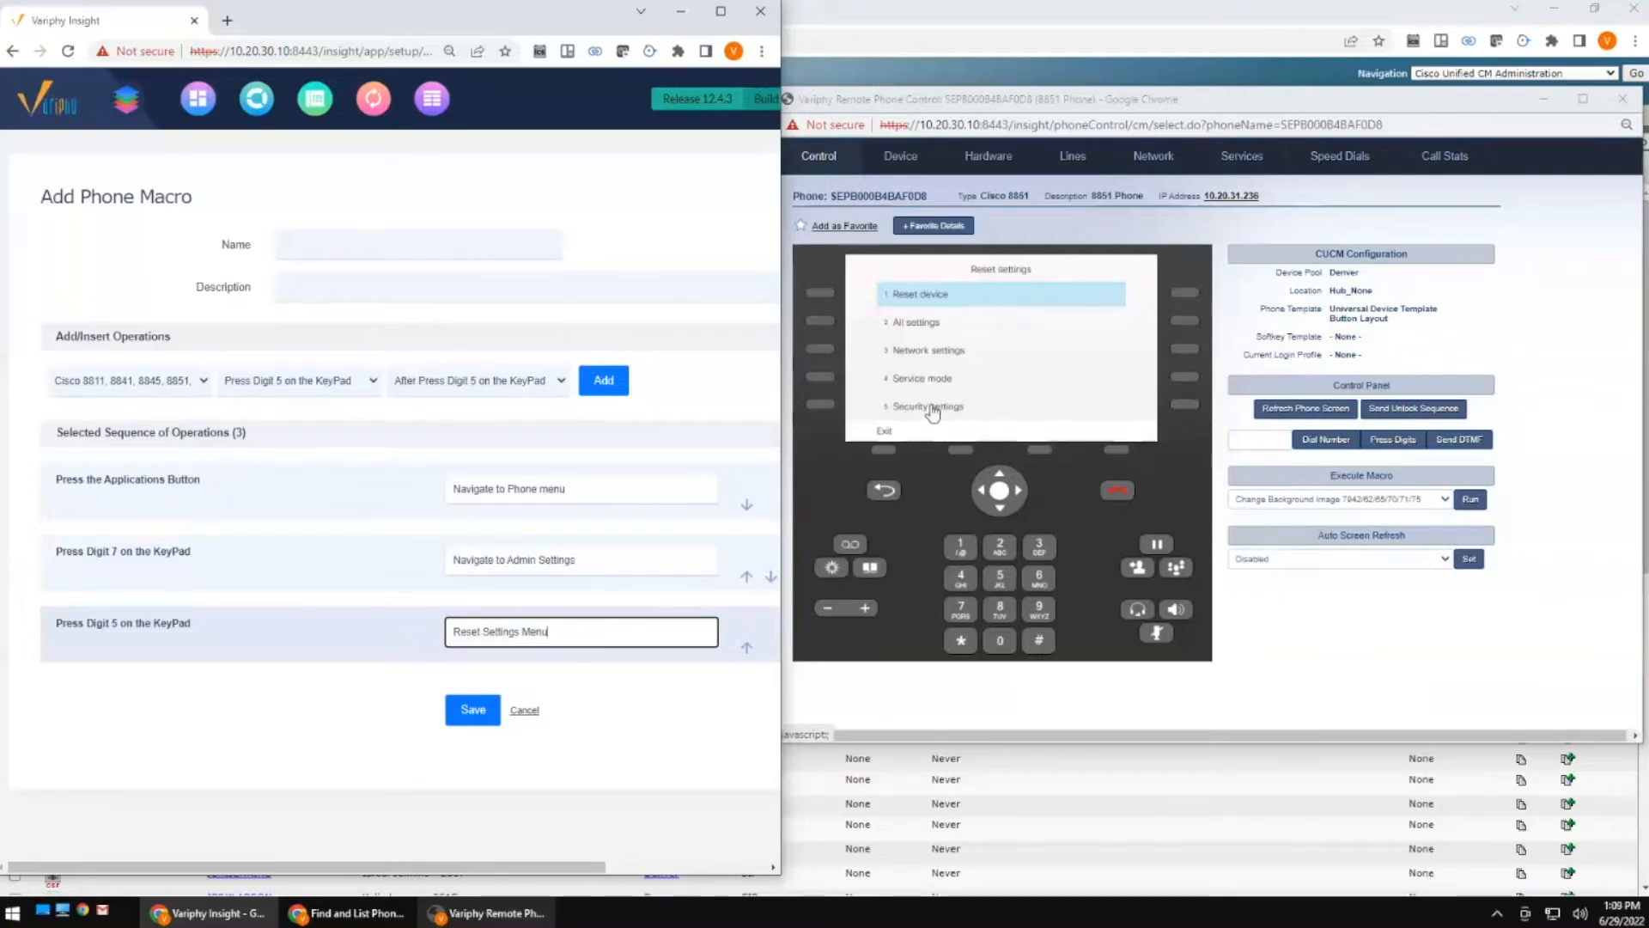
Choose Security settings on the phone with digit 5, and add a second "Press Digit 5 on the KeyPad" operation described as "Reset Security Settings".
left_click(999, 580)
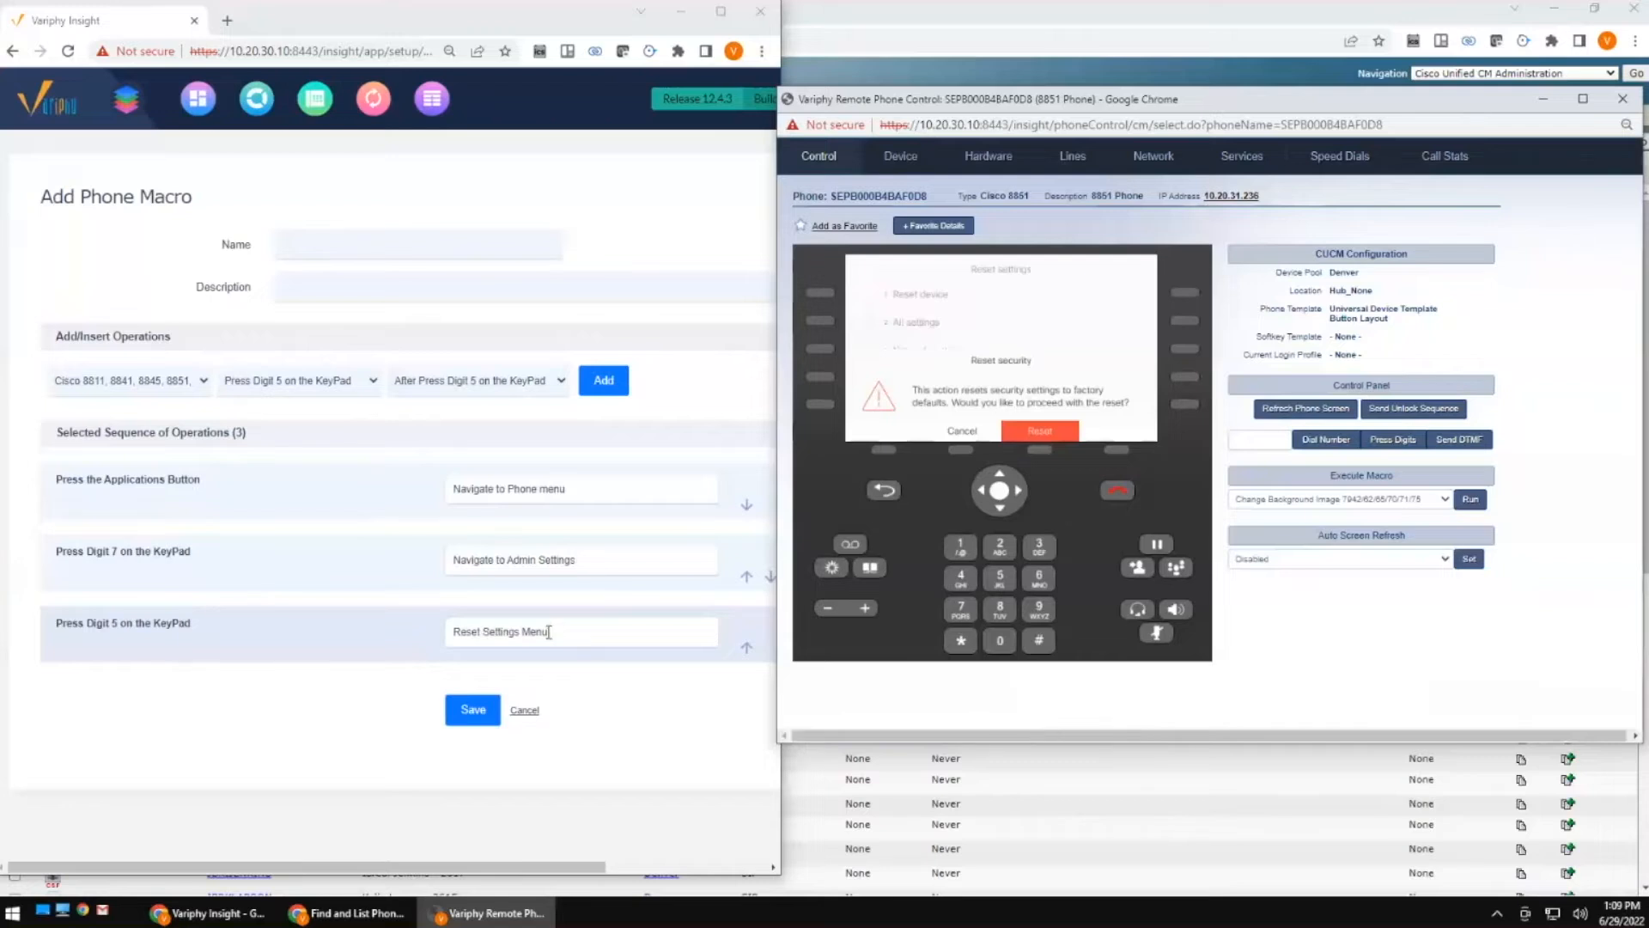
left_click(600, 382)
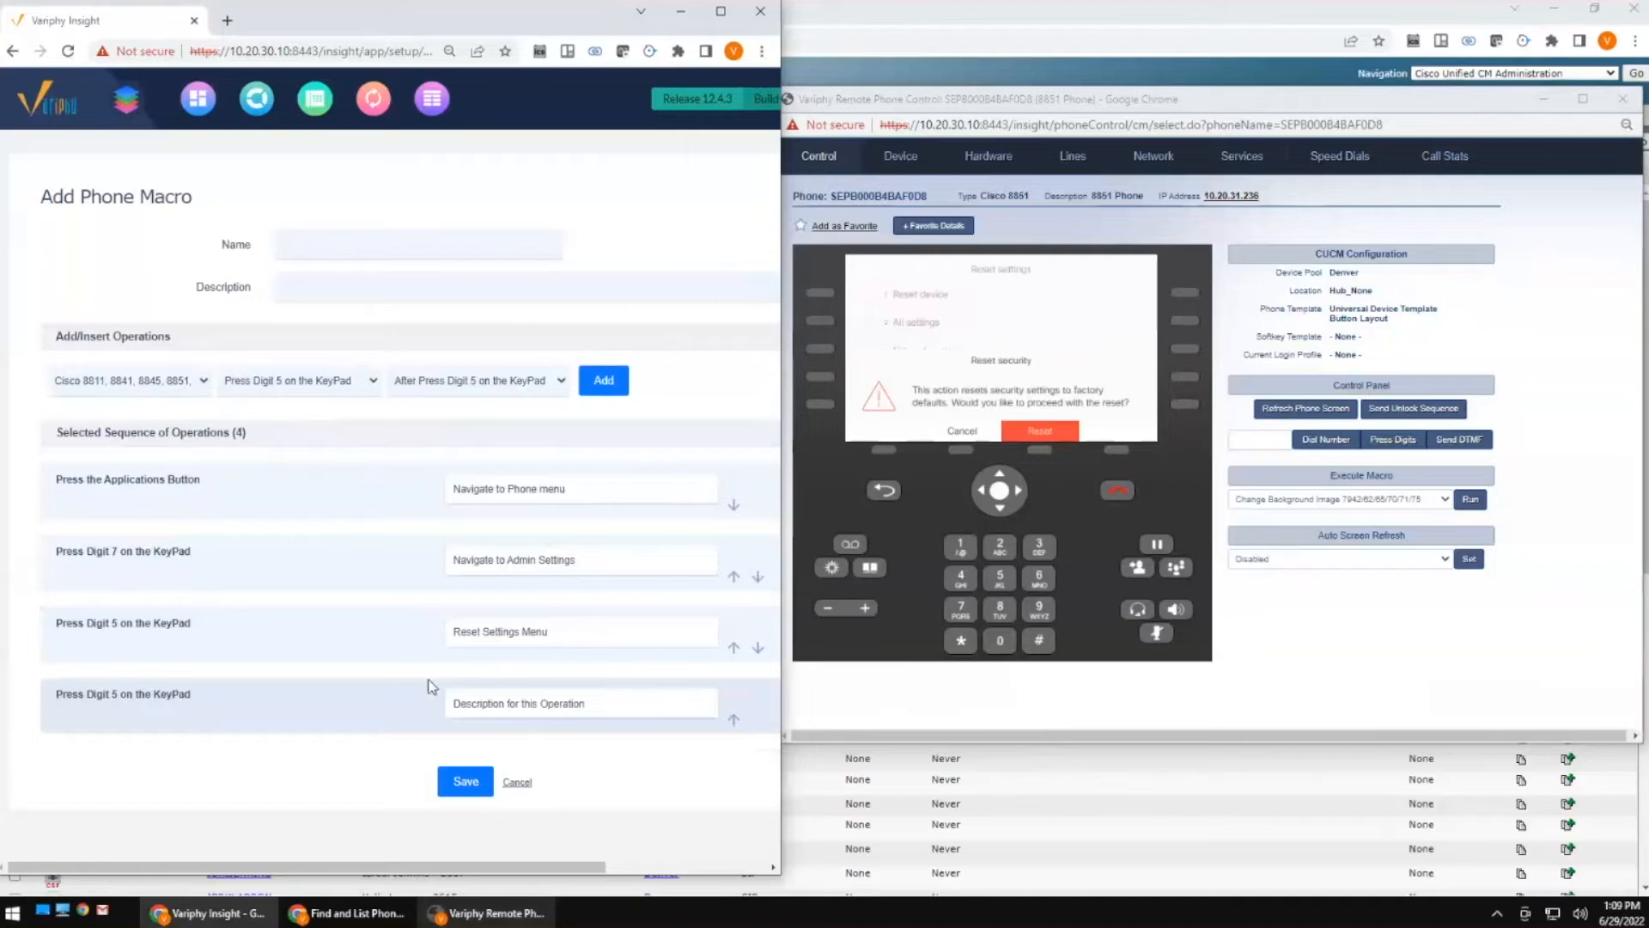
left_click(525, 704)
type("Re")
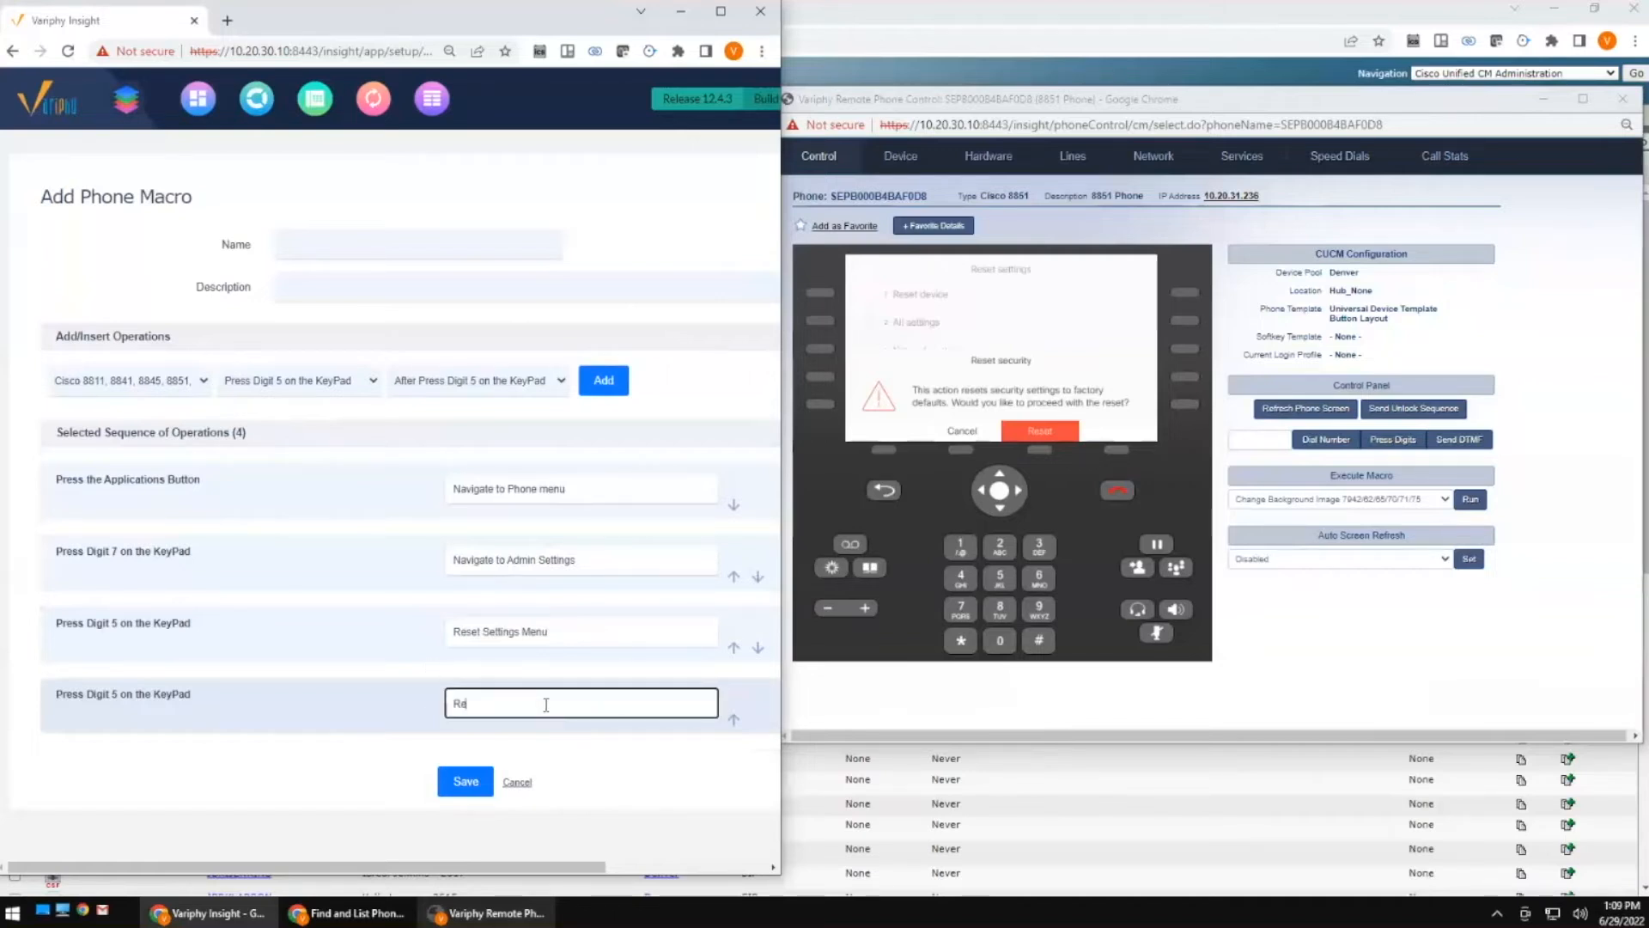
type("set Security Setting")
Add the operation "Press the 3rd SoftKey" at the end of the sequence and describe it as "Rest Settings".
scroll(577, 644, "down", 1)
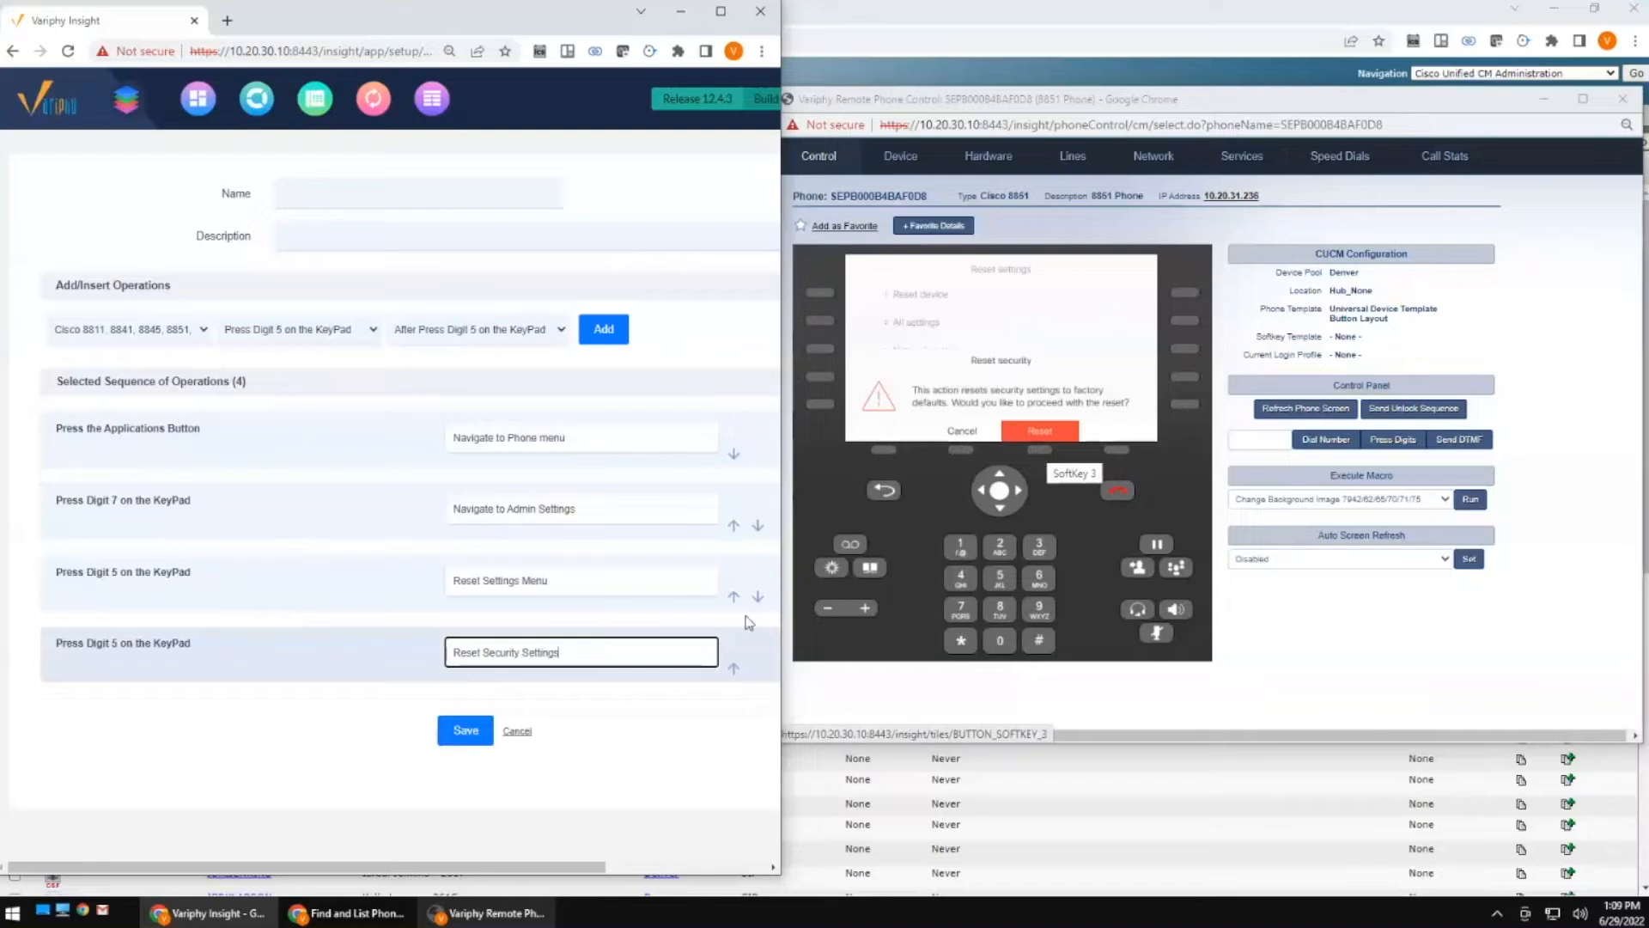
left_click(288, 330)
left_click_drag(407, 407, 410, 441)
left_click(287, 534)
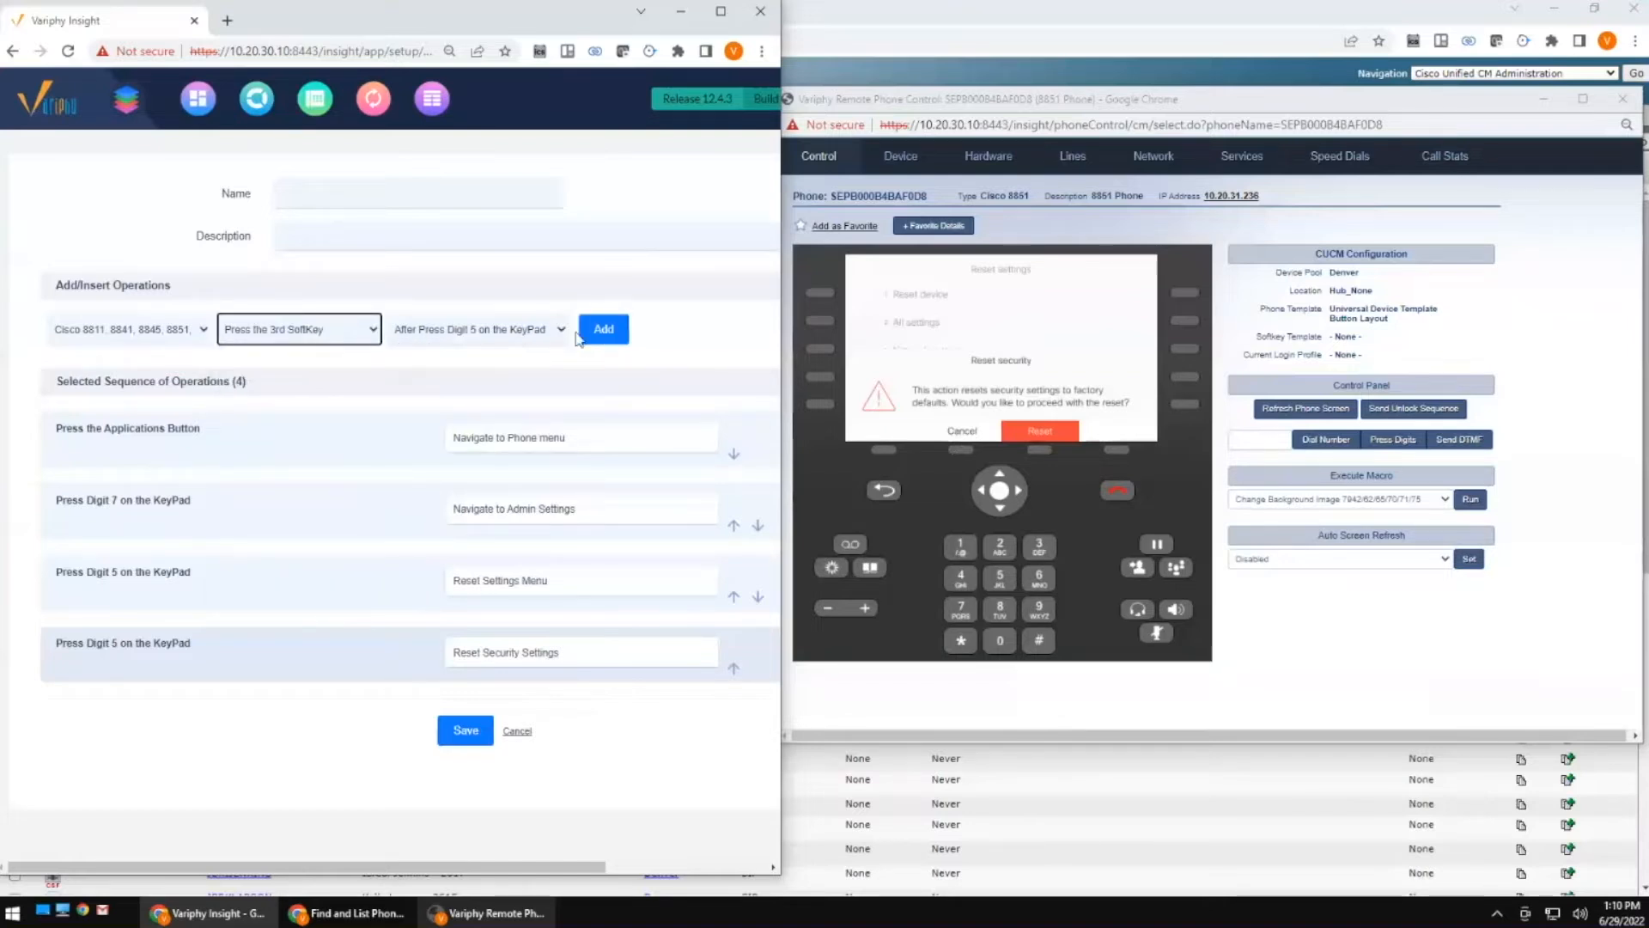
left_click(601, 330)
left_click(524, 723)
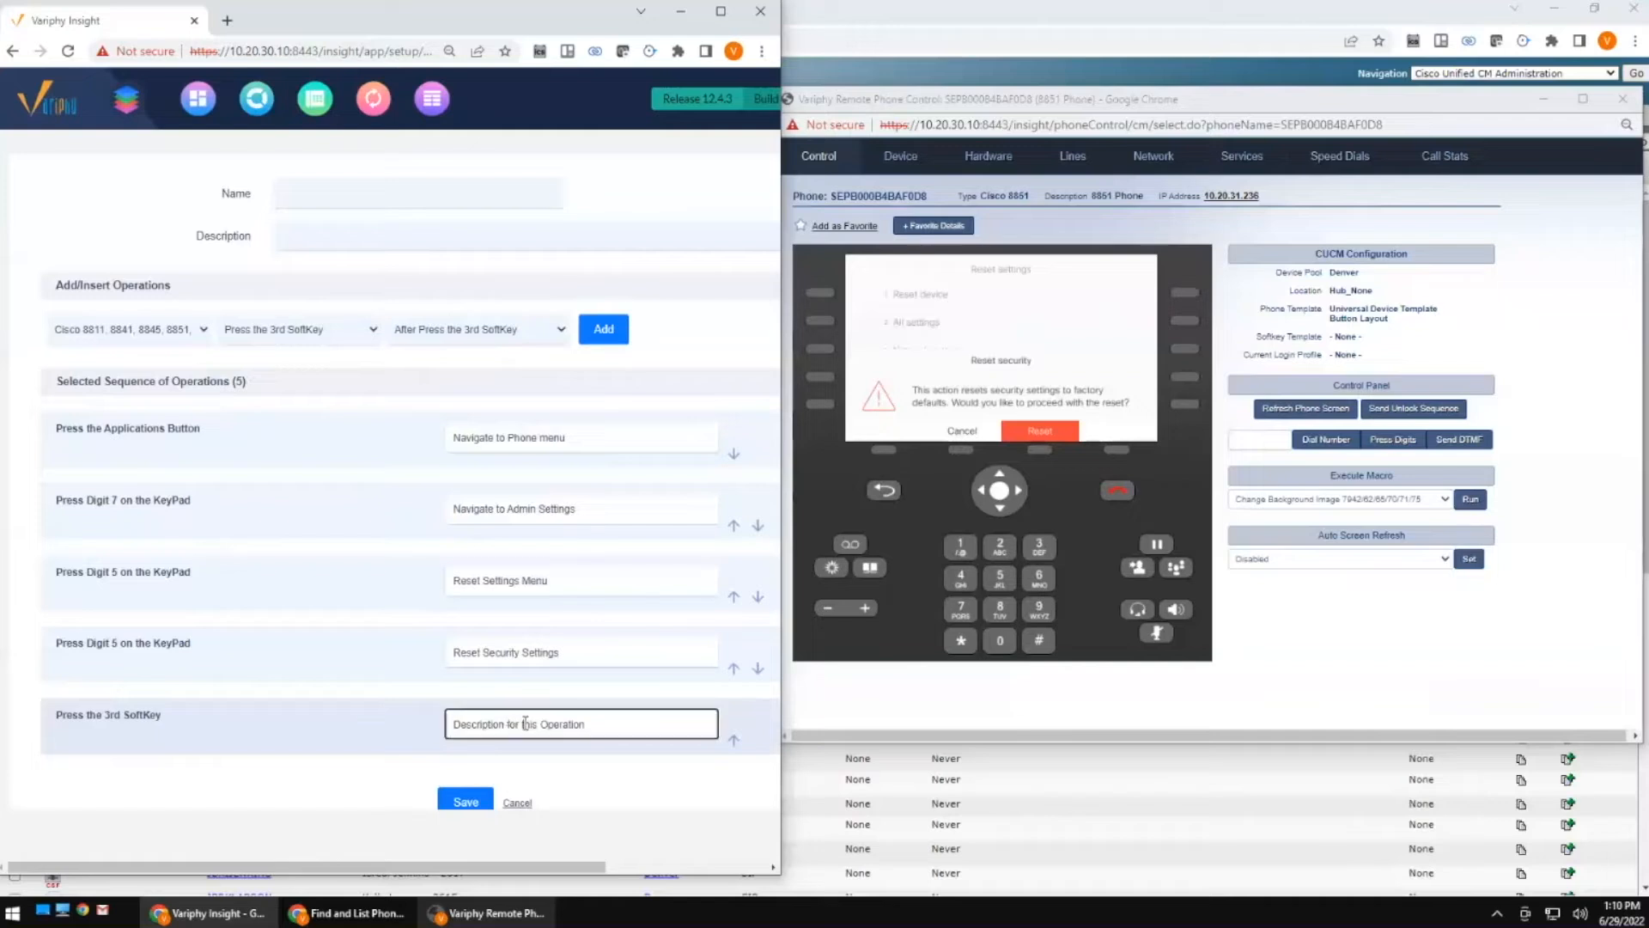
type("Rest Settings")
Add the operation "Press the 1st SoftKey" after the 3rd SoftKey operation and describe it as "Back to Home".
scroll(606, 670, "down", 1)
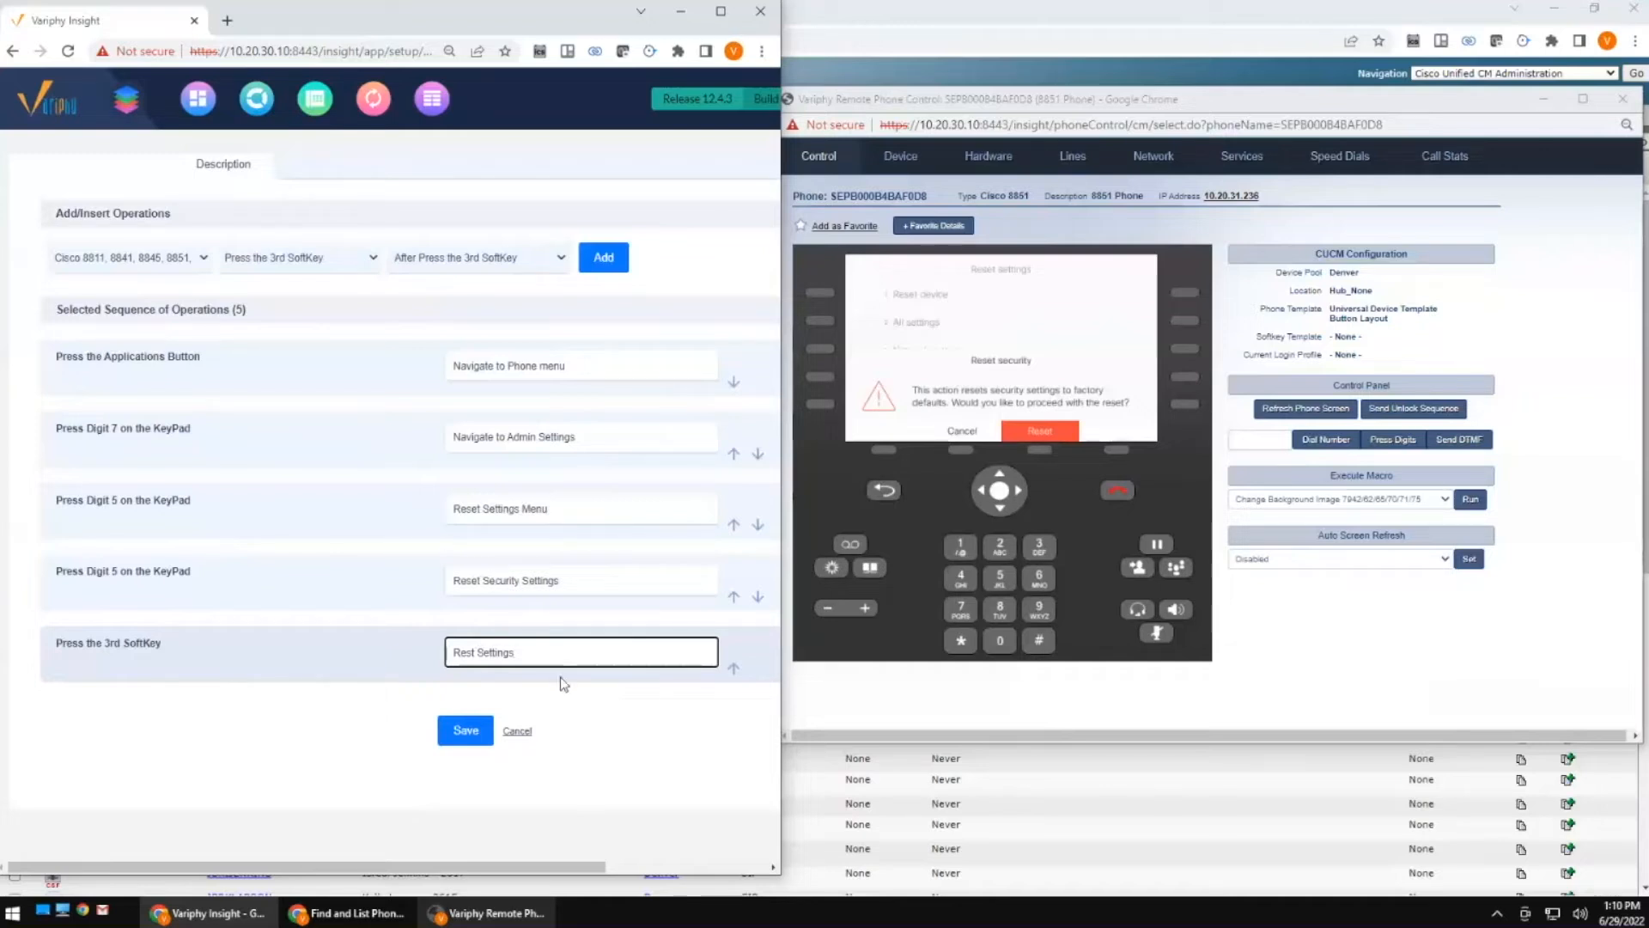
left_click(292, 258)
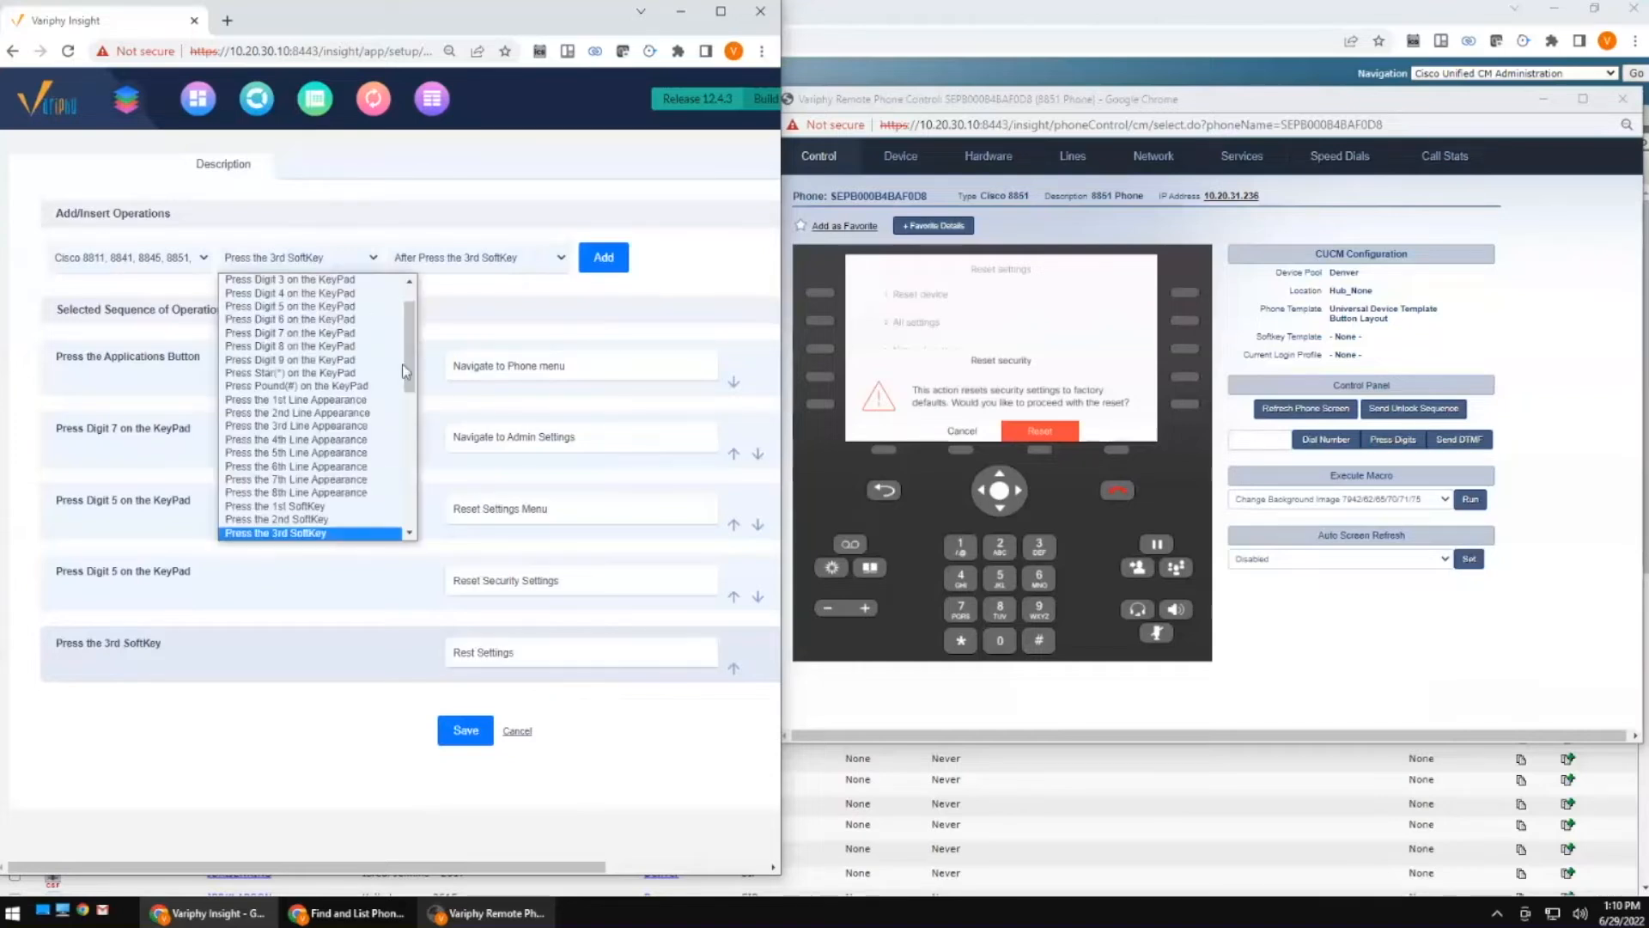
left_click(313, 507)
left_click(603, 258)
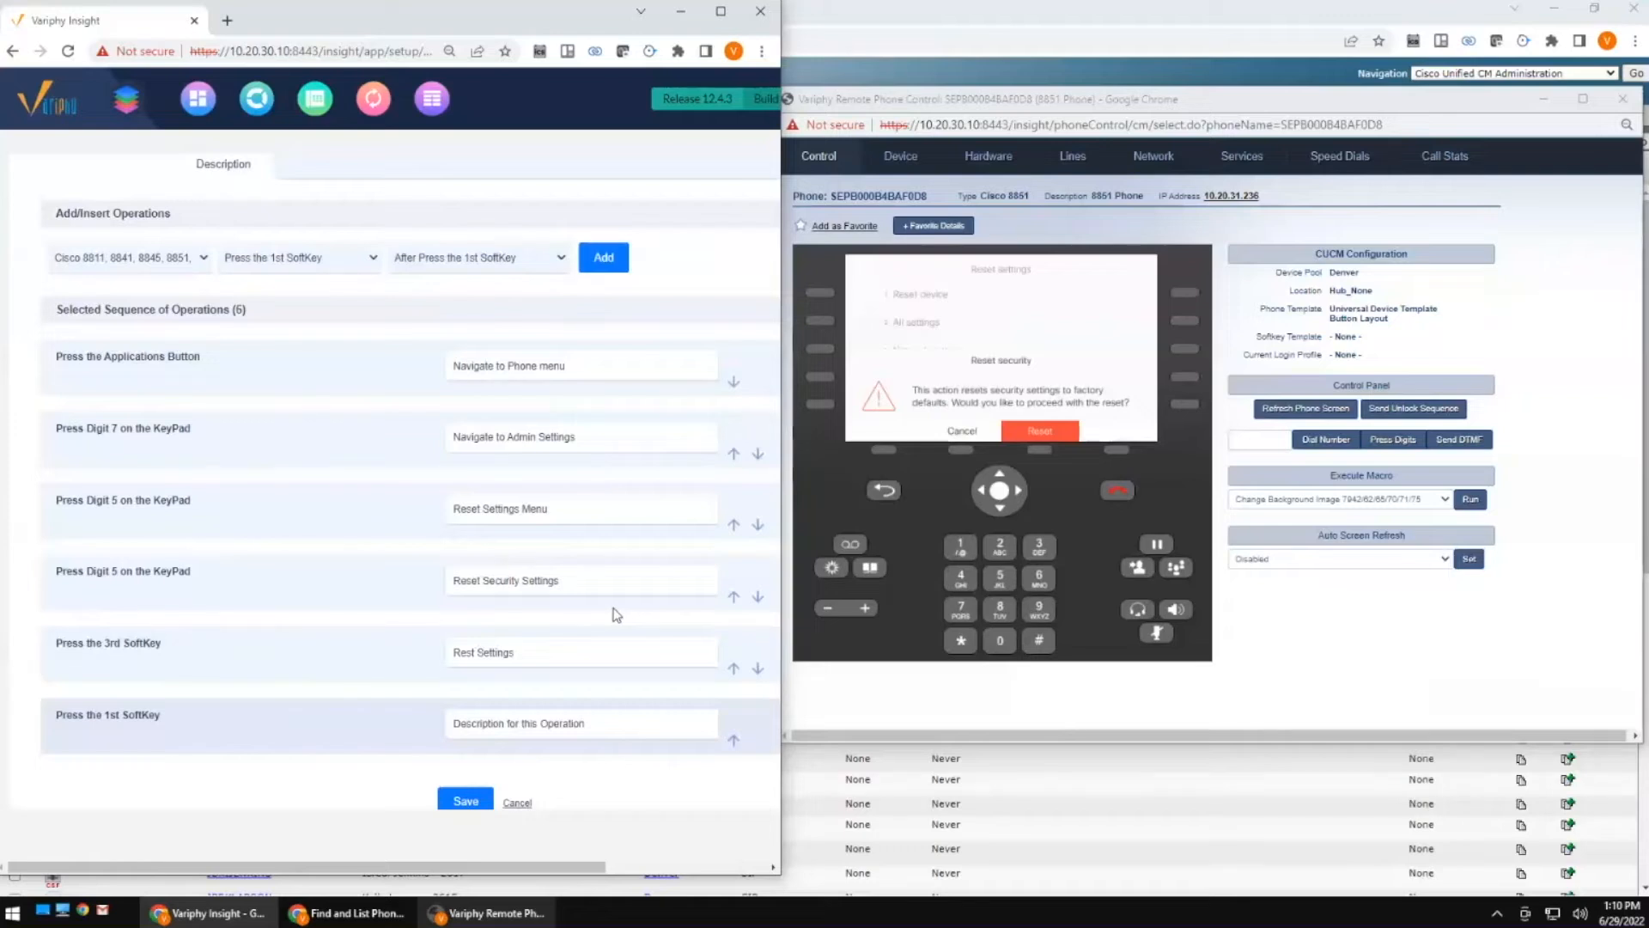
scroll(265, 699, "down", 1)
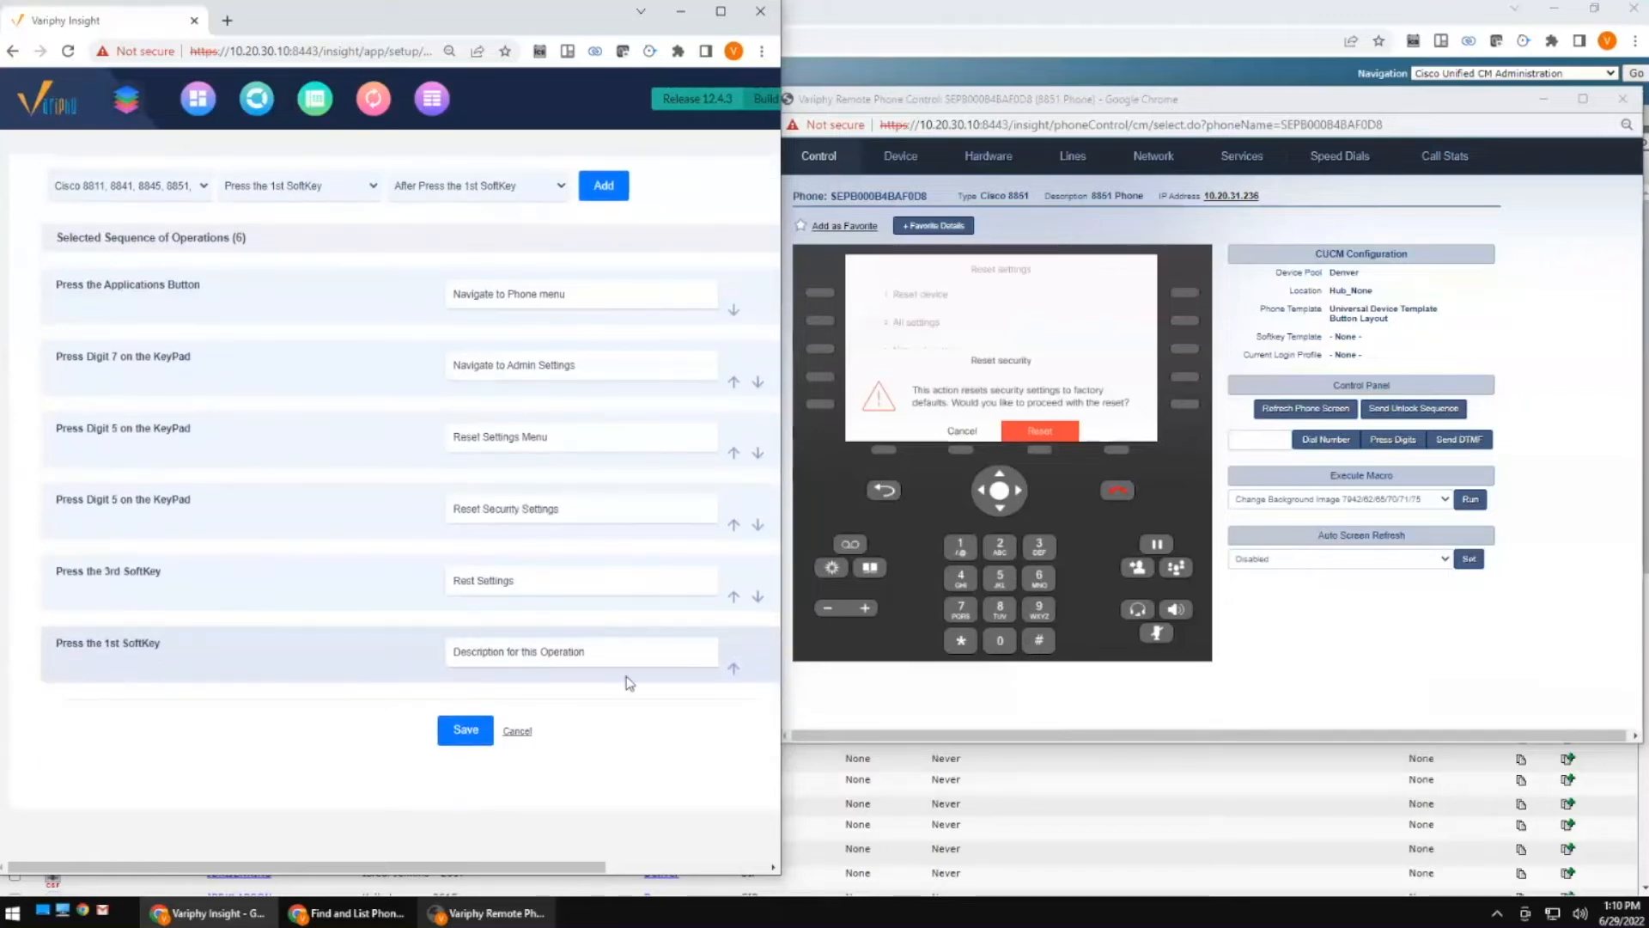
left_click(617, 649)
type("Back to Ho")
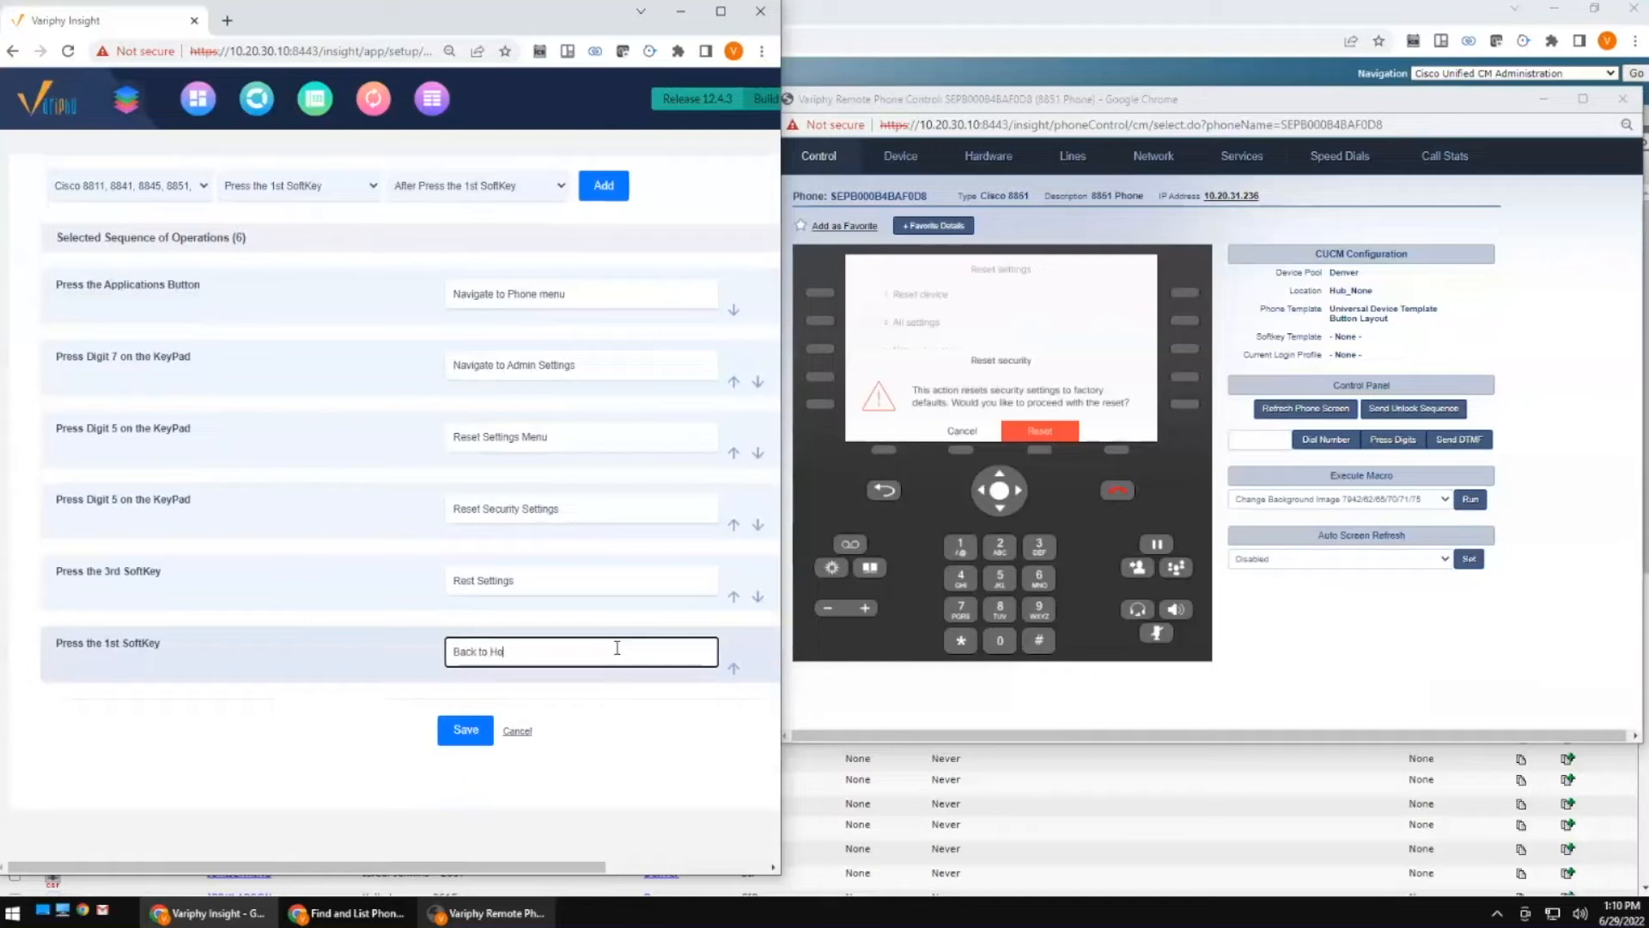
type("me")
left_click(533, 511)
triple_click(532, 511)
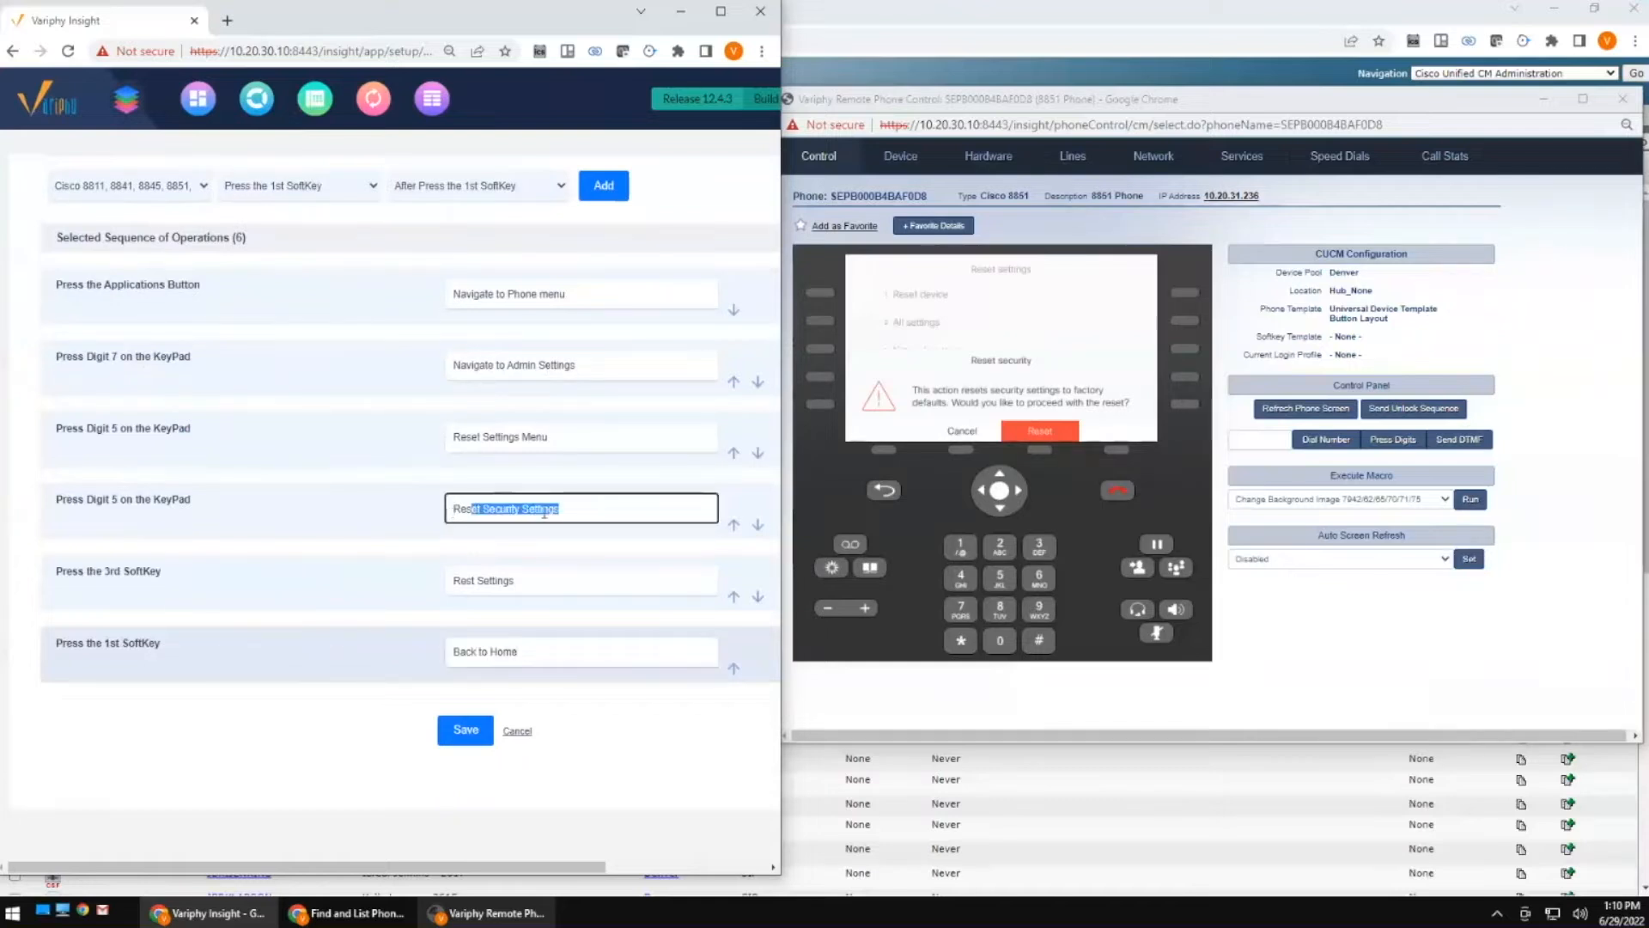
left_click(533, 578)
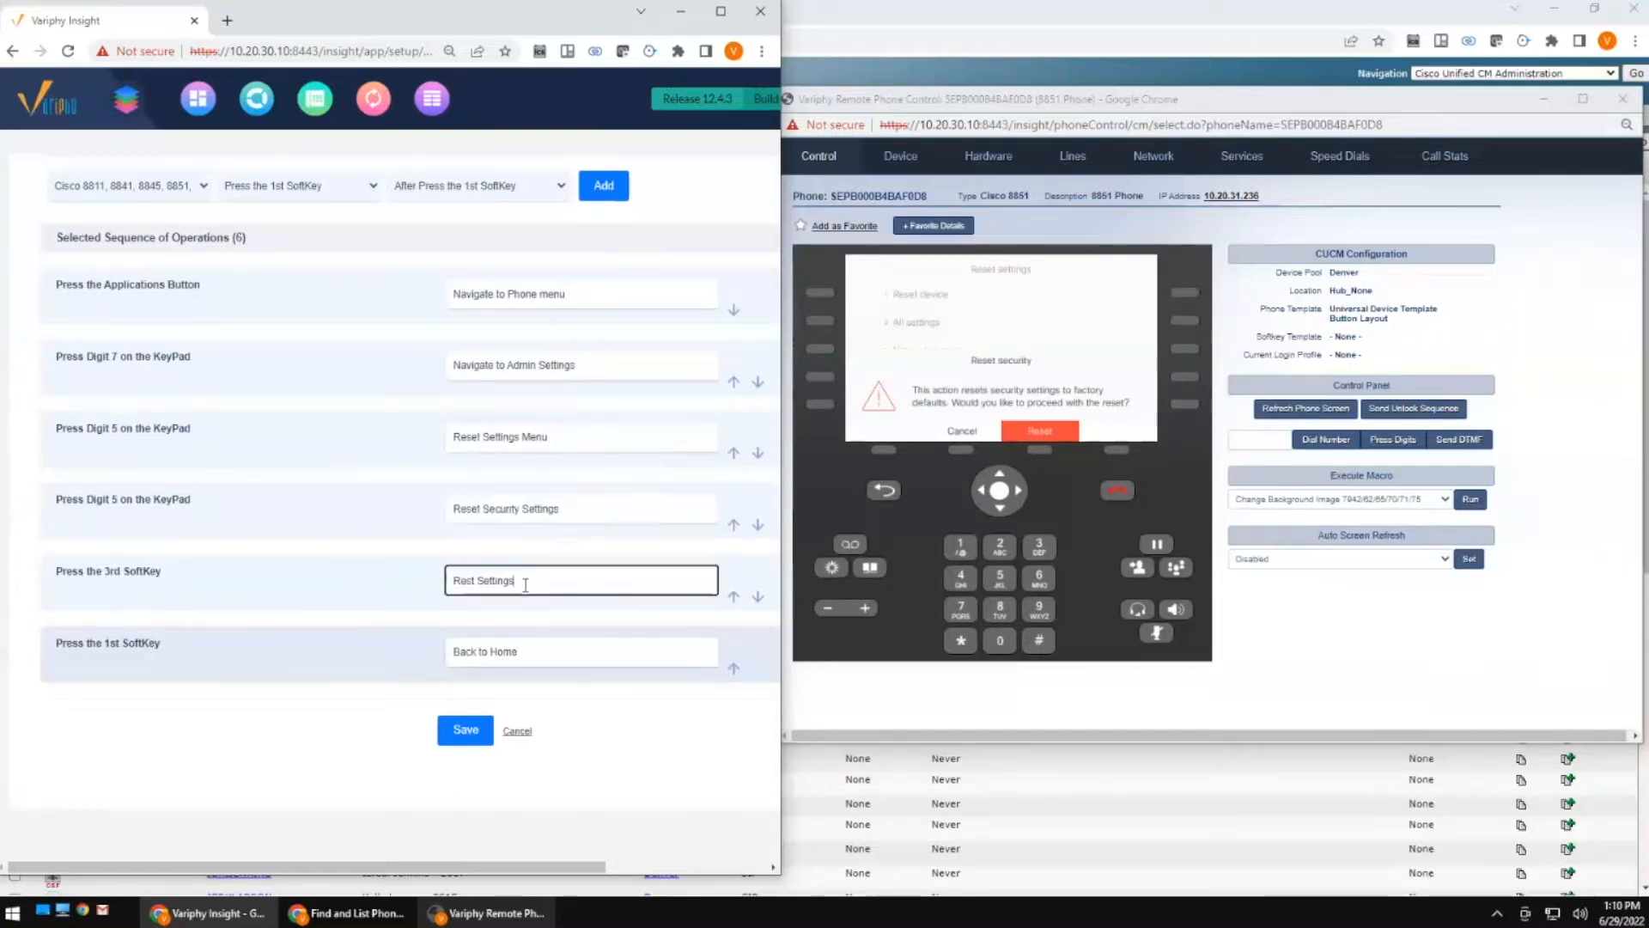
left_click_drag(534, 578, 440, 589)
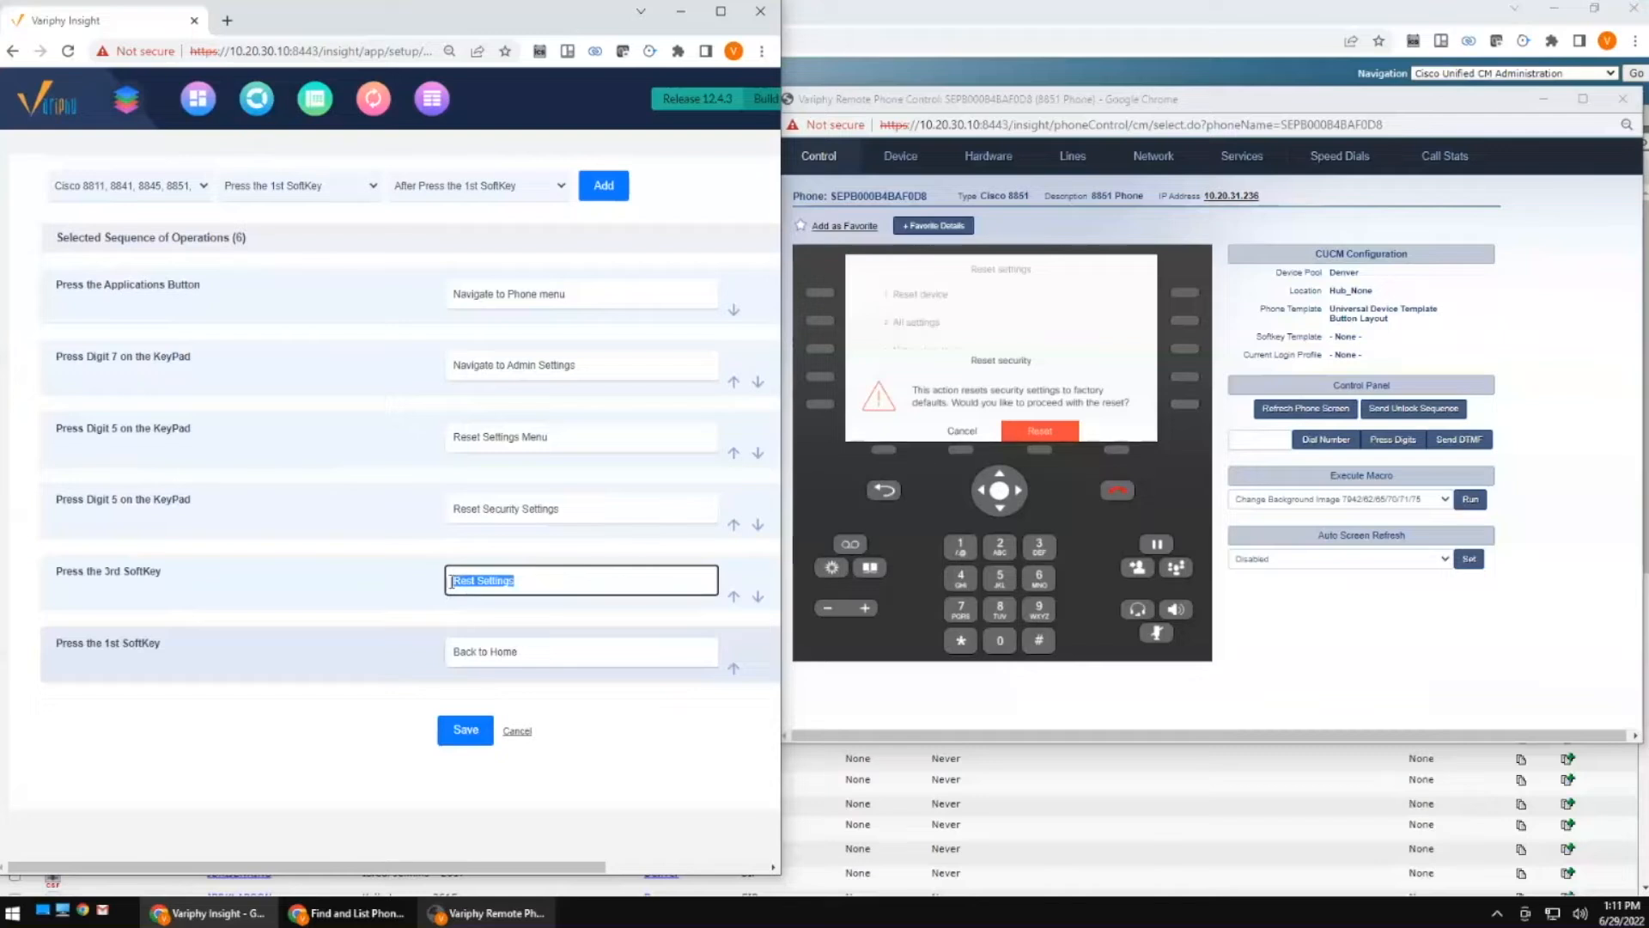
triple_click(549, 653)
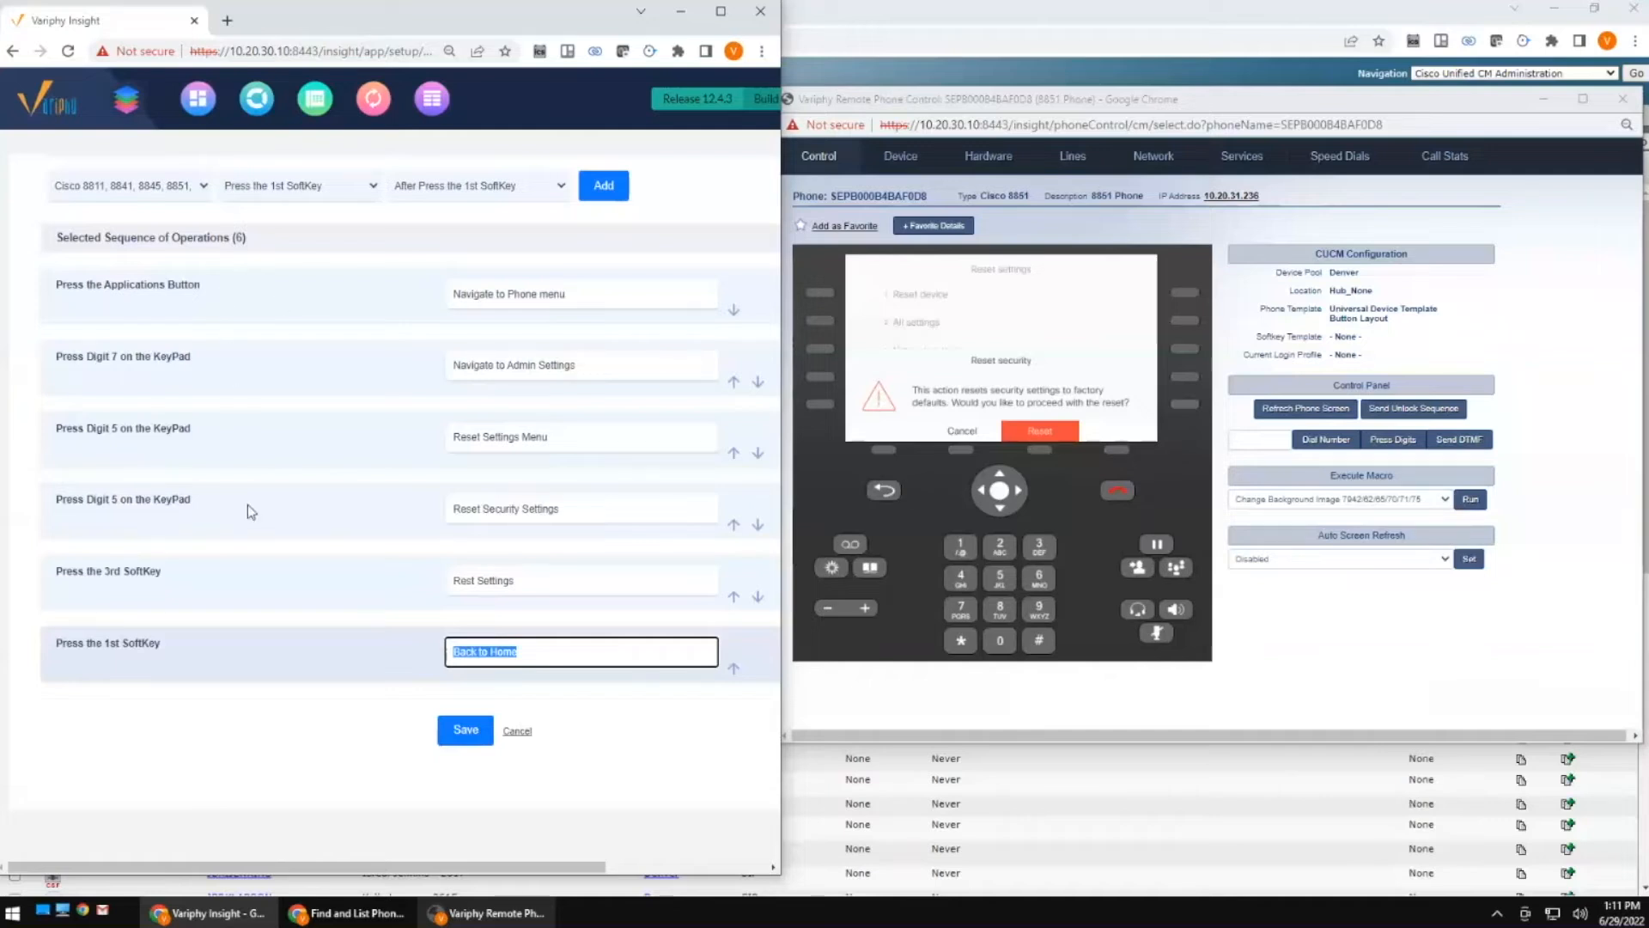
left_click(622, 756)
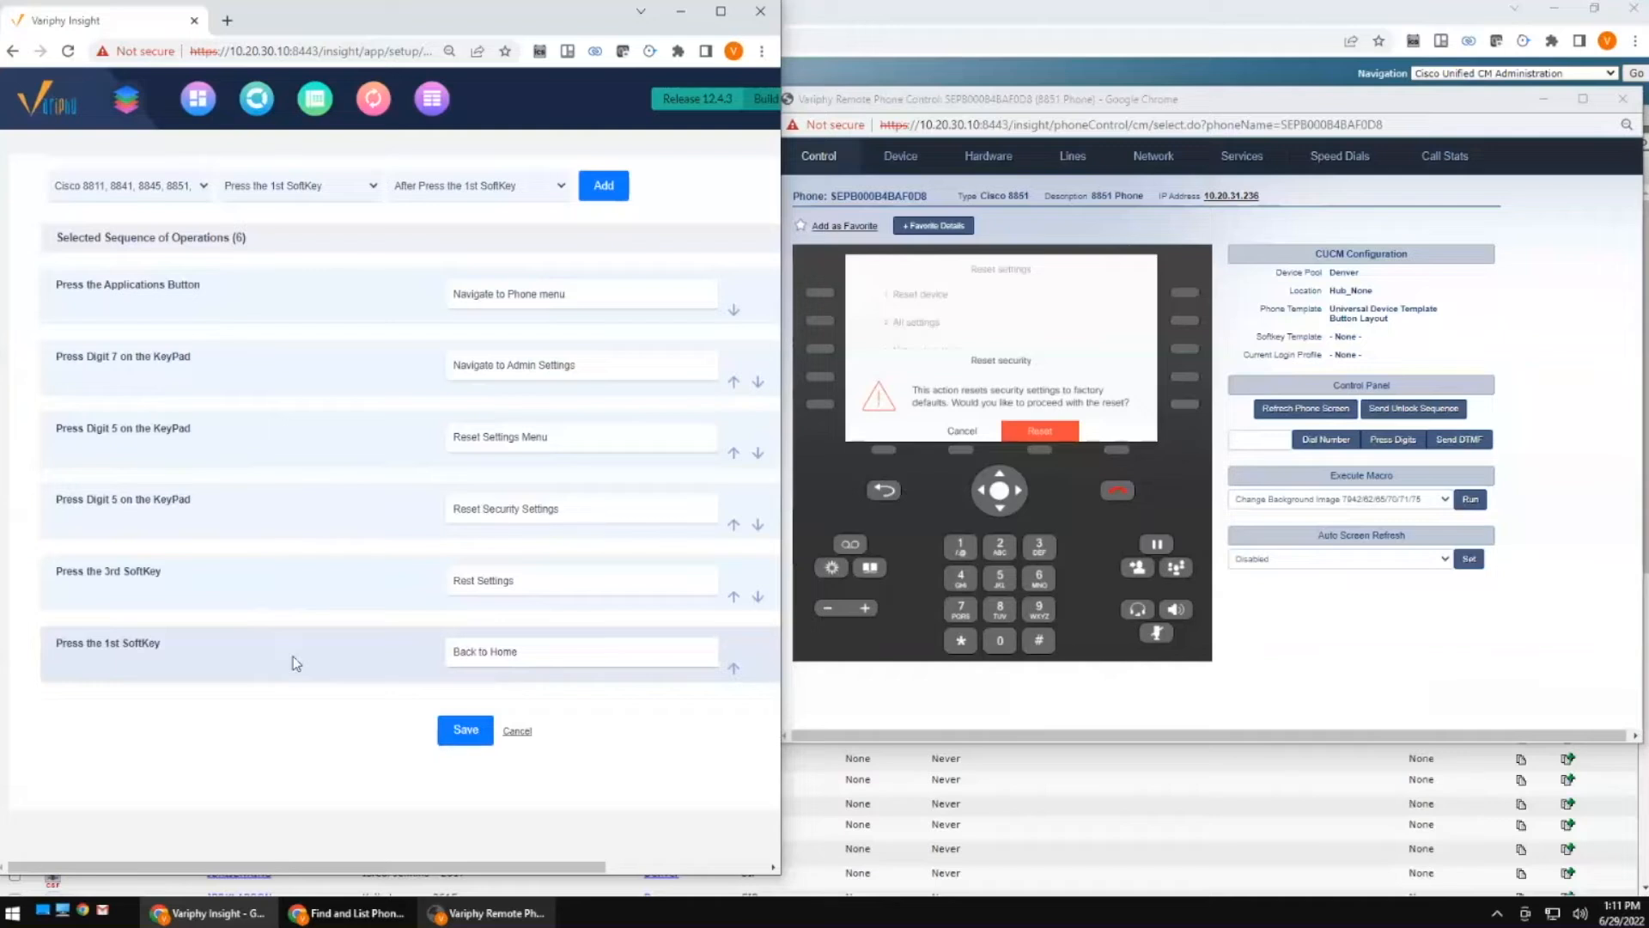
Insert a "Wait/pause execution for 5 secs" operation after "Press the Applications Button" and describe it as "5 second pause".
left_click(370, 189)
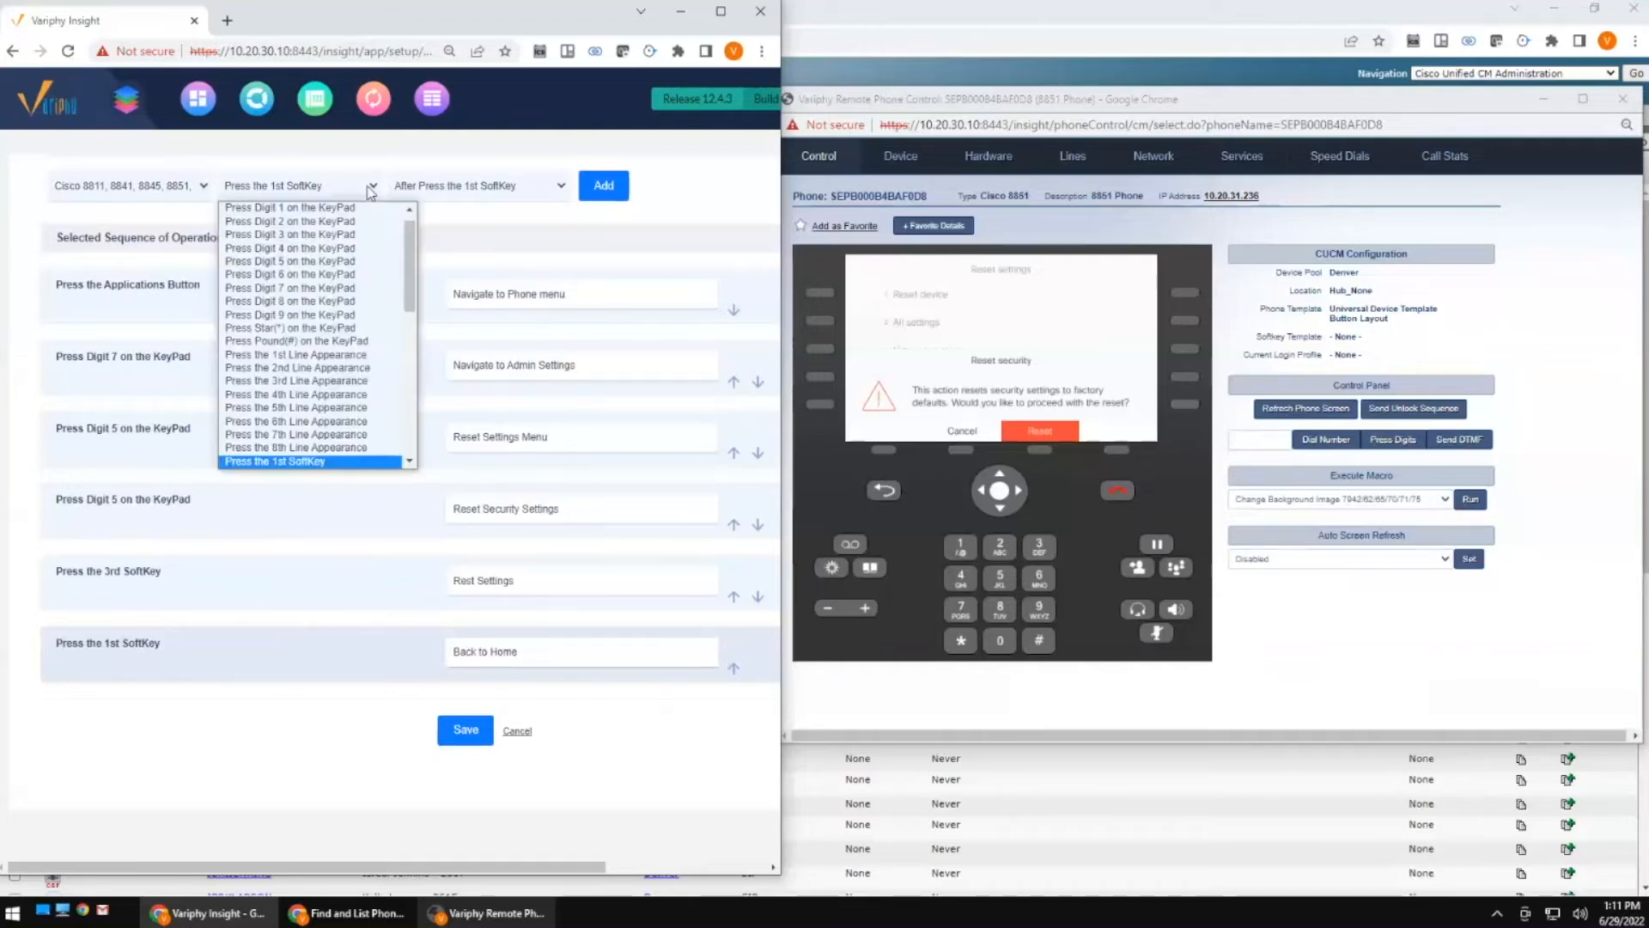
scroll(411, 241, "up", 5)
left_click_drag(412, 234, 412, 423)
left_click(344, 421)
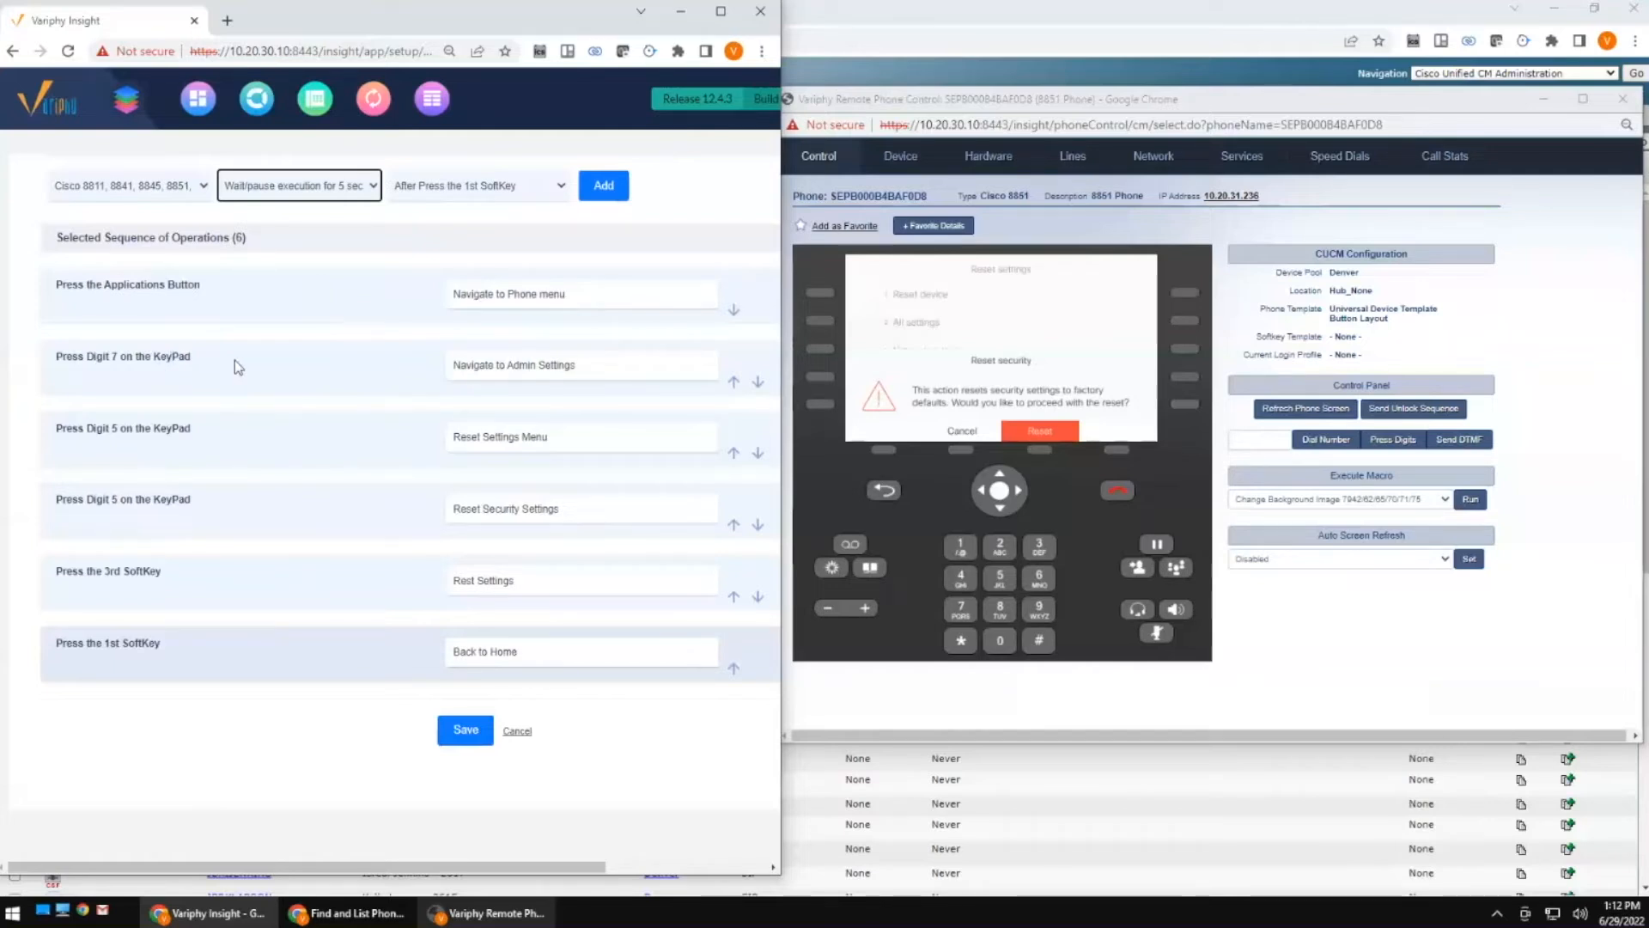
left_click(507, 185)
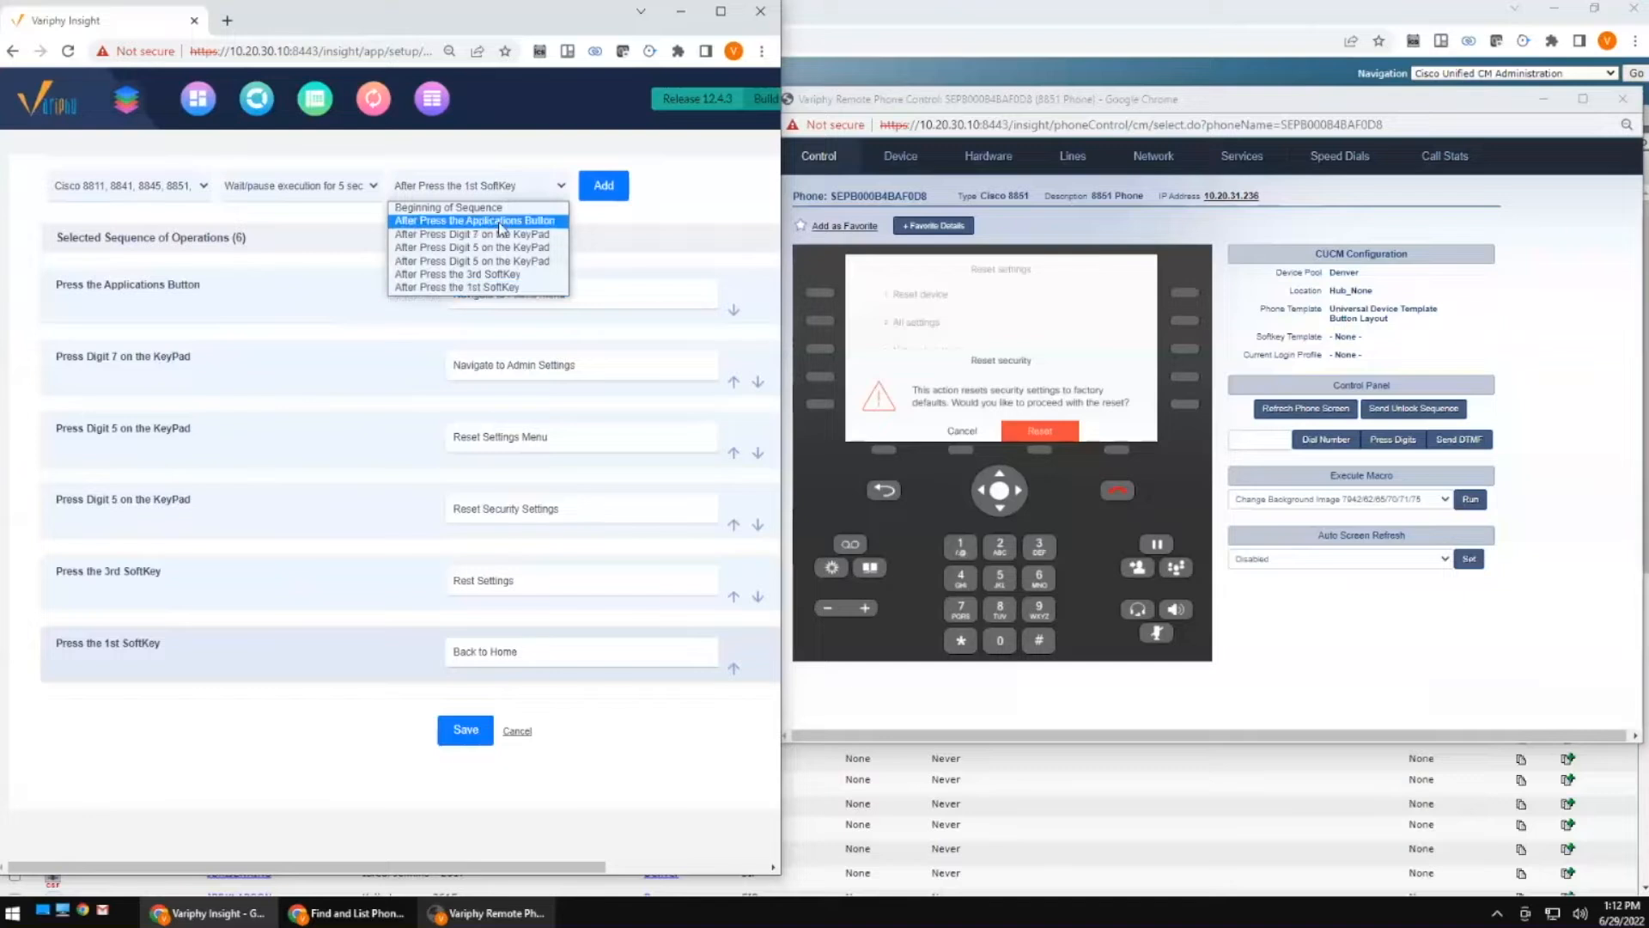
left_click(486, 220)
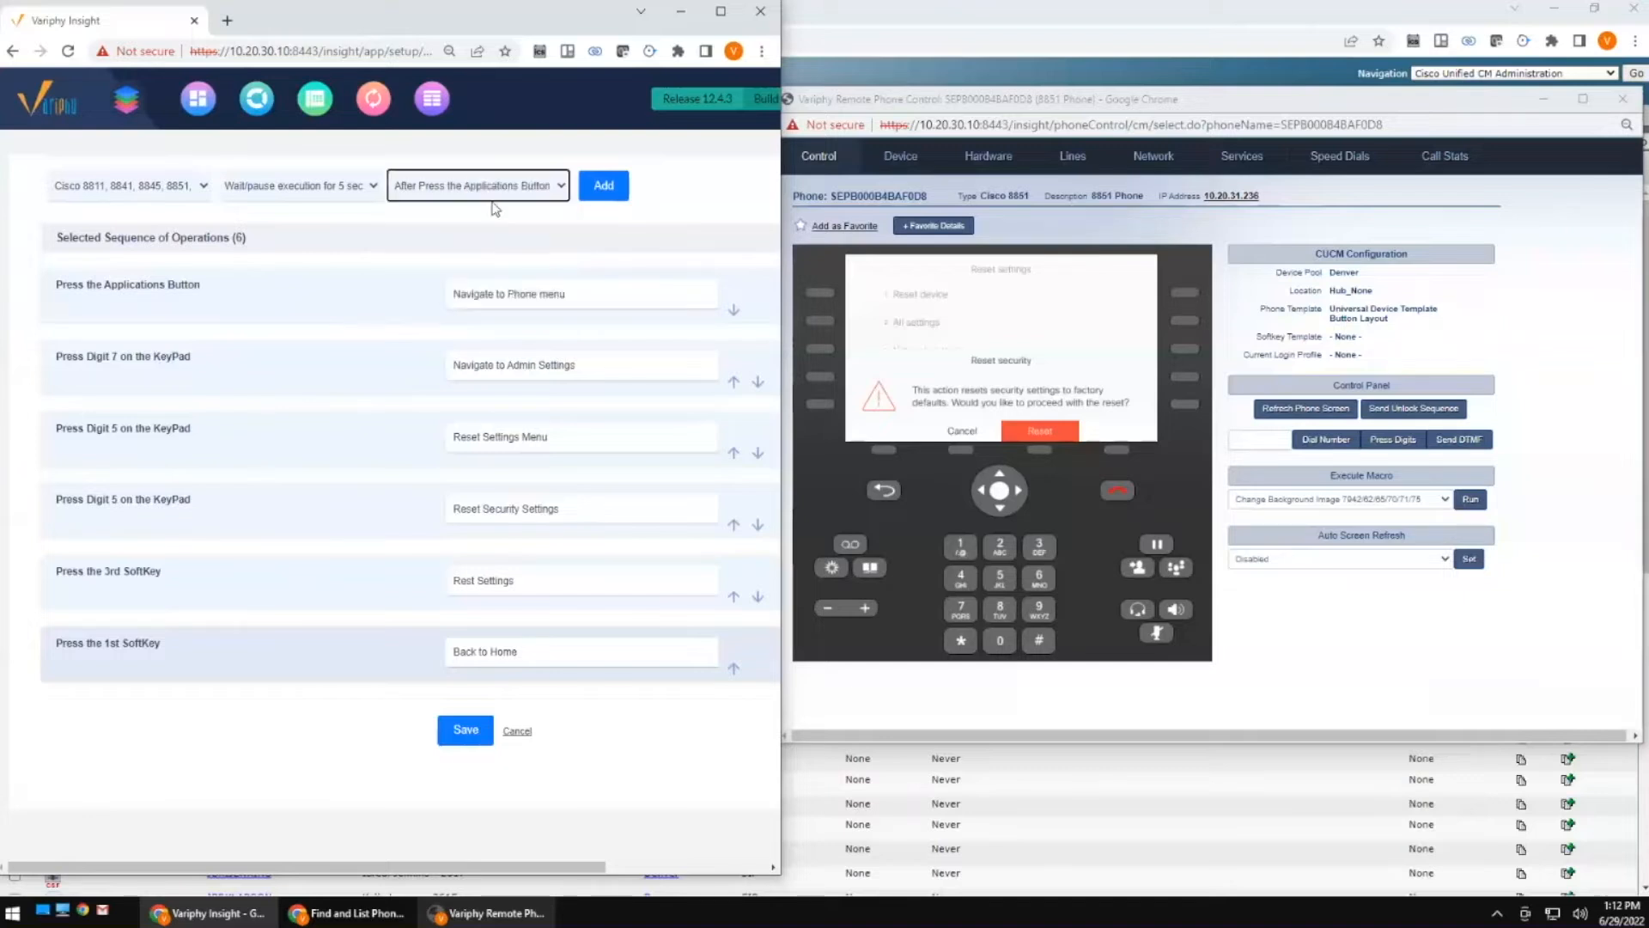
left_click(604, 193)
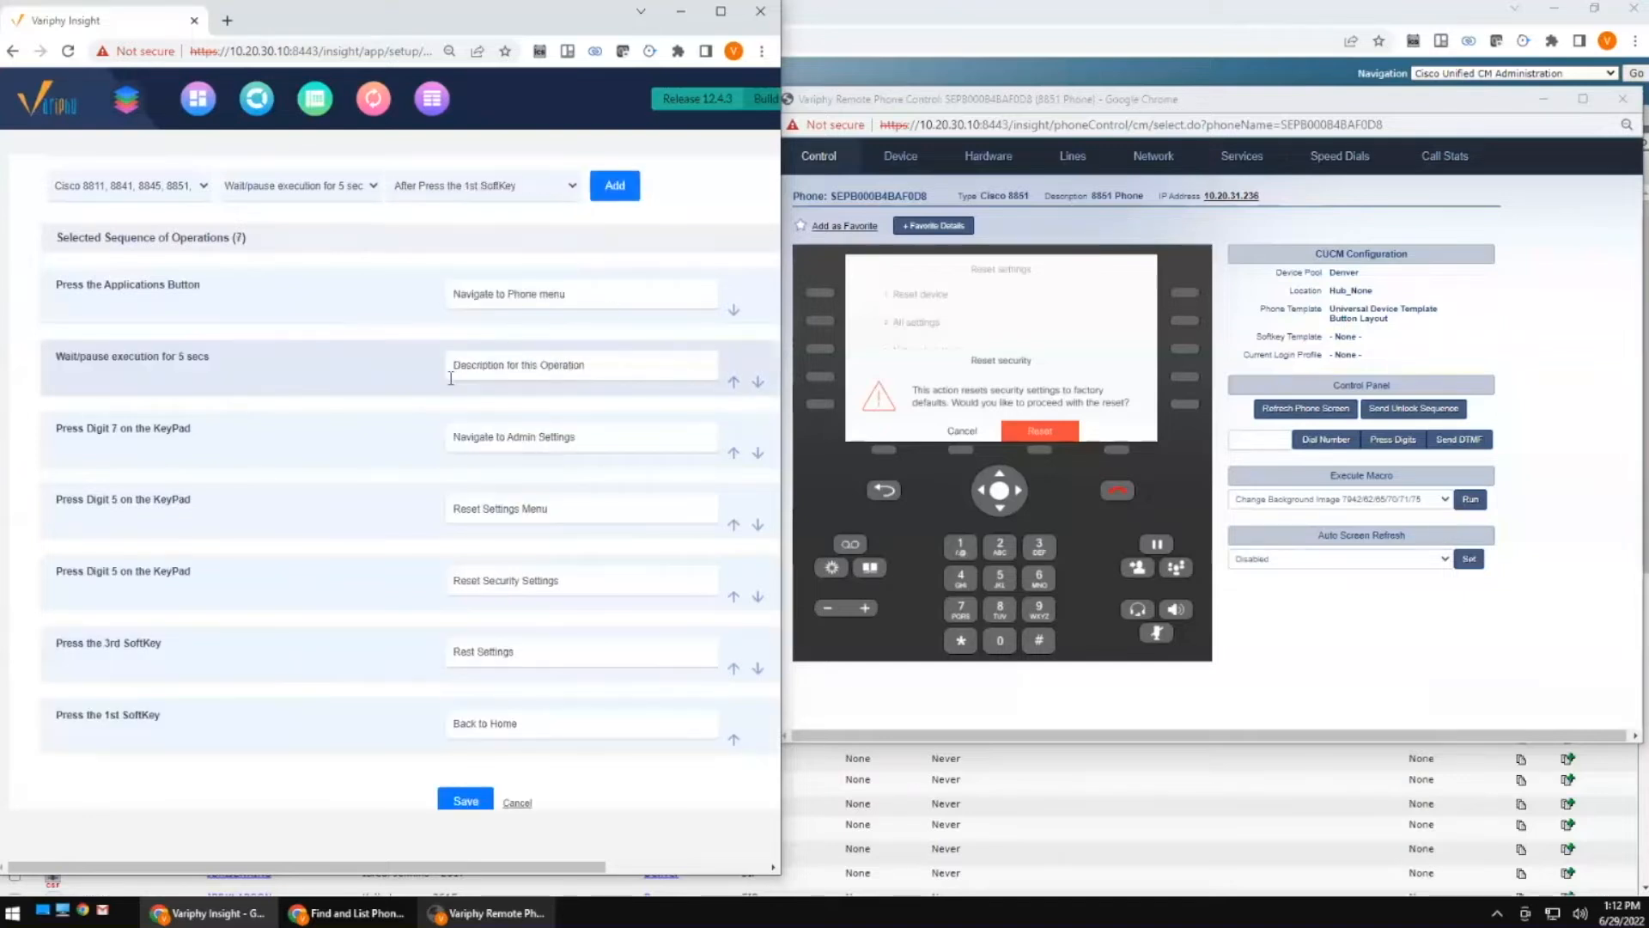
left_click_drag(606, 371, 431, 375)
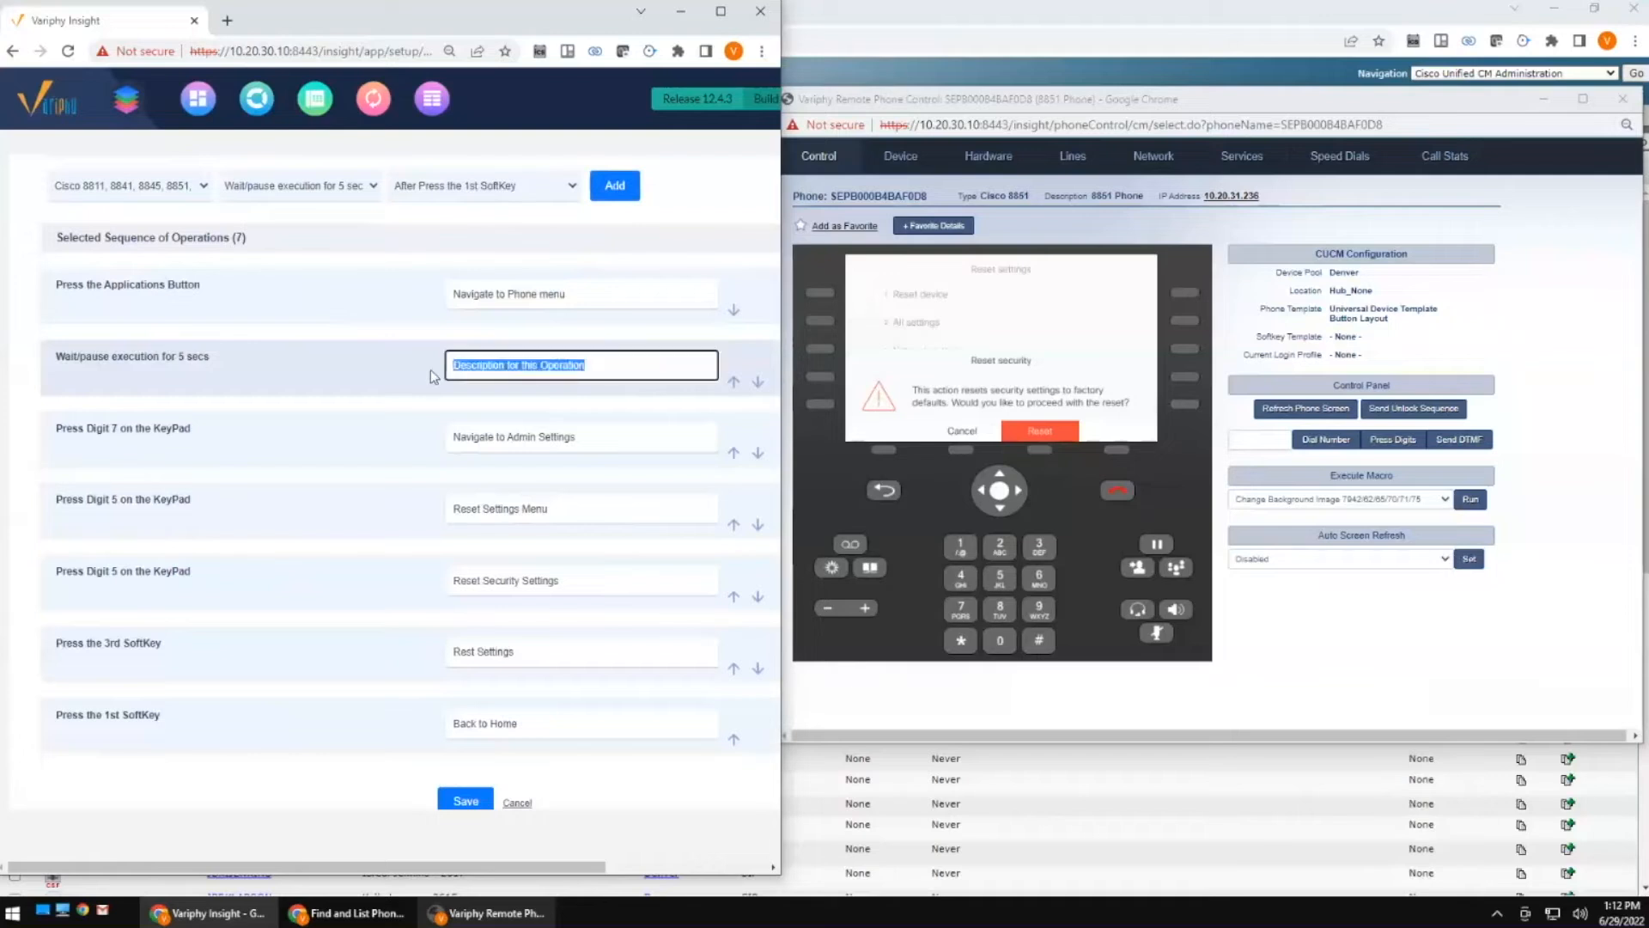
type("5 second pause")
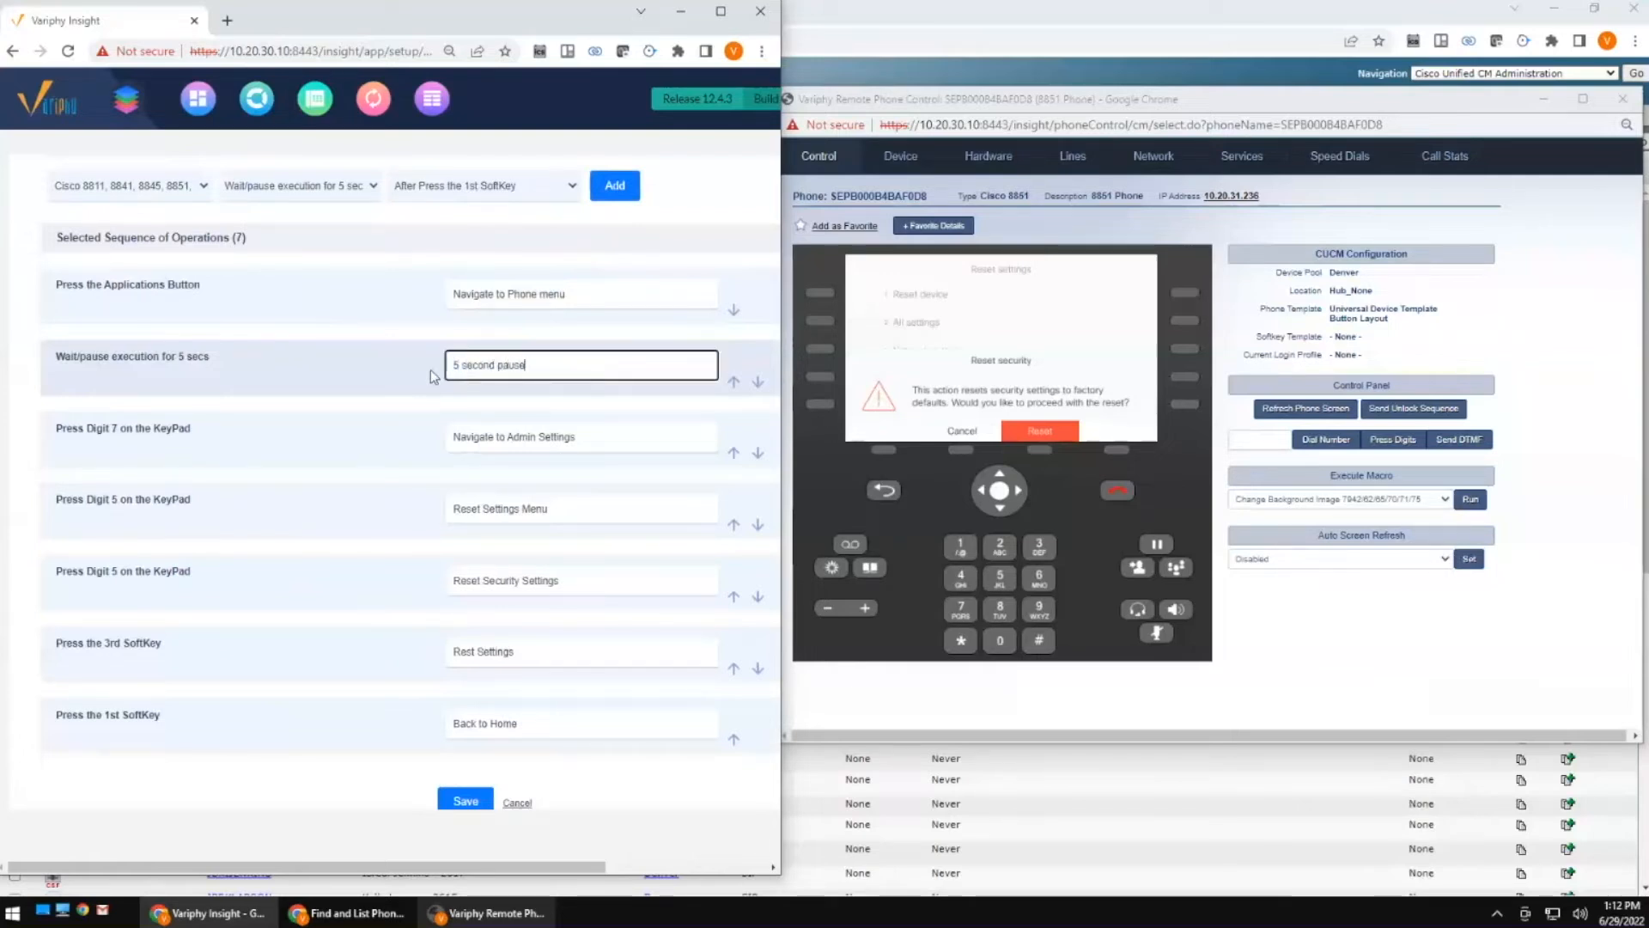
Insert a "Wait/pause execution for 5 secs" operation after "Press Digit 7 on the KeyPad" and describe it as "5 second pause".
key("ctrl+a")
key("ctrl+c")
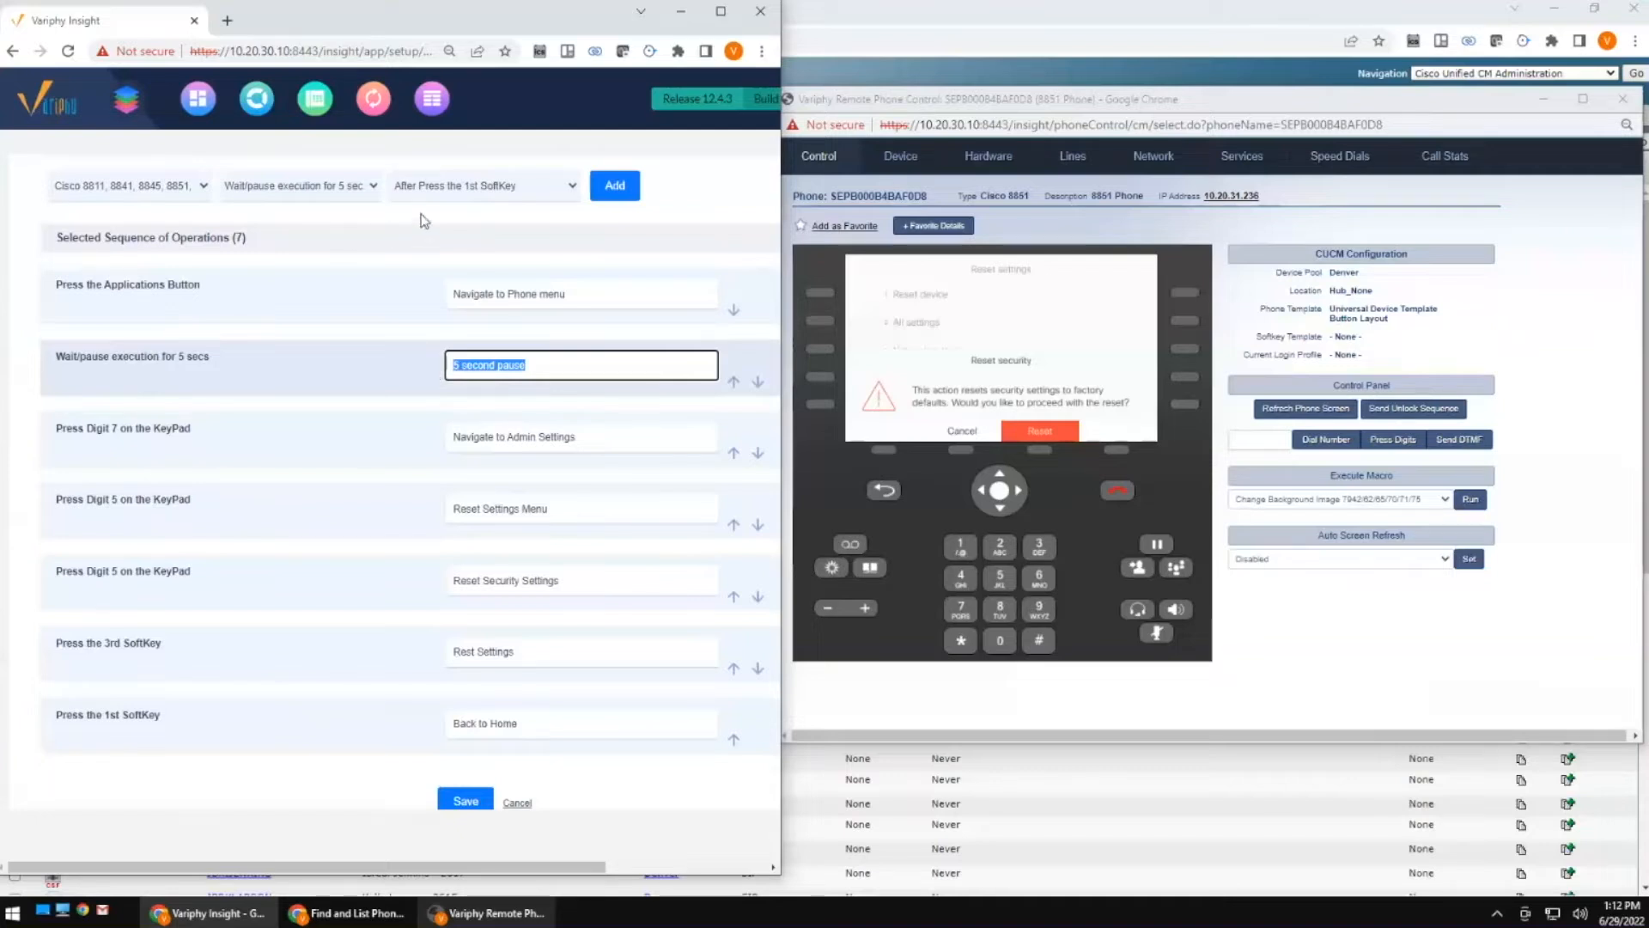
left_click(489, 198)
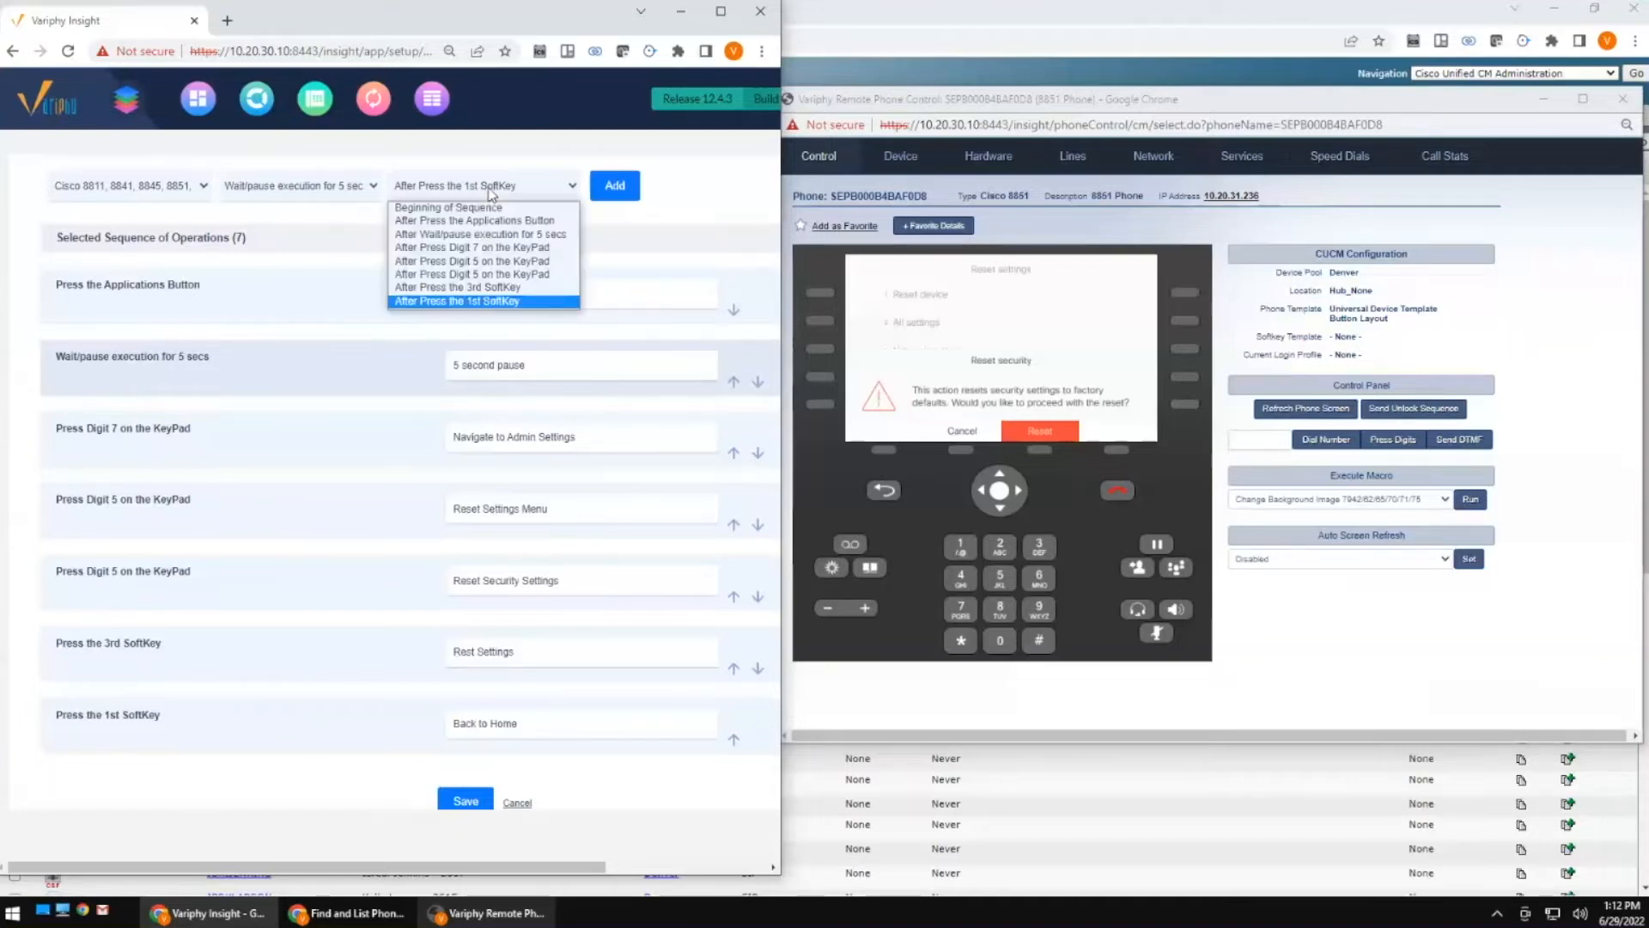
left_click(497, 248)
left_click(615, 186)
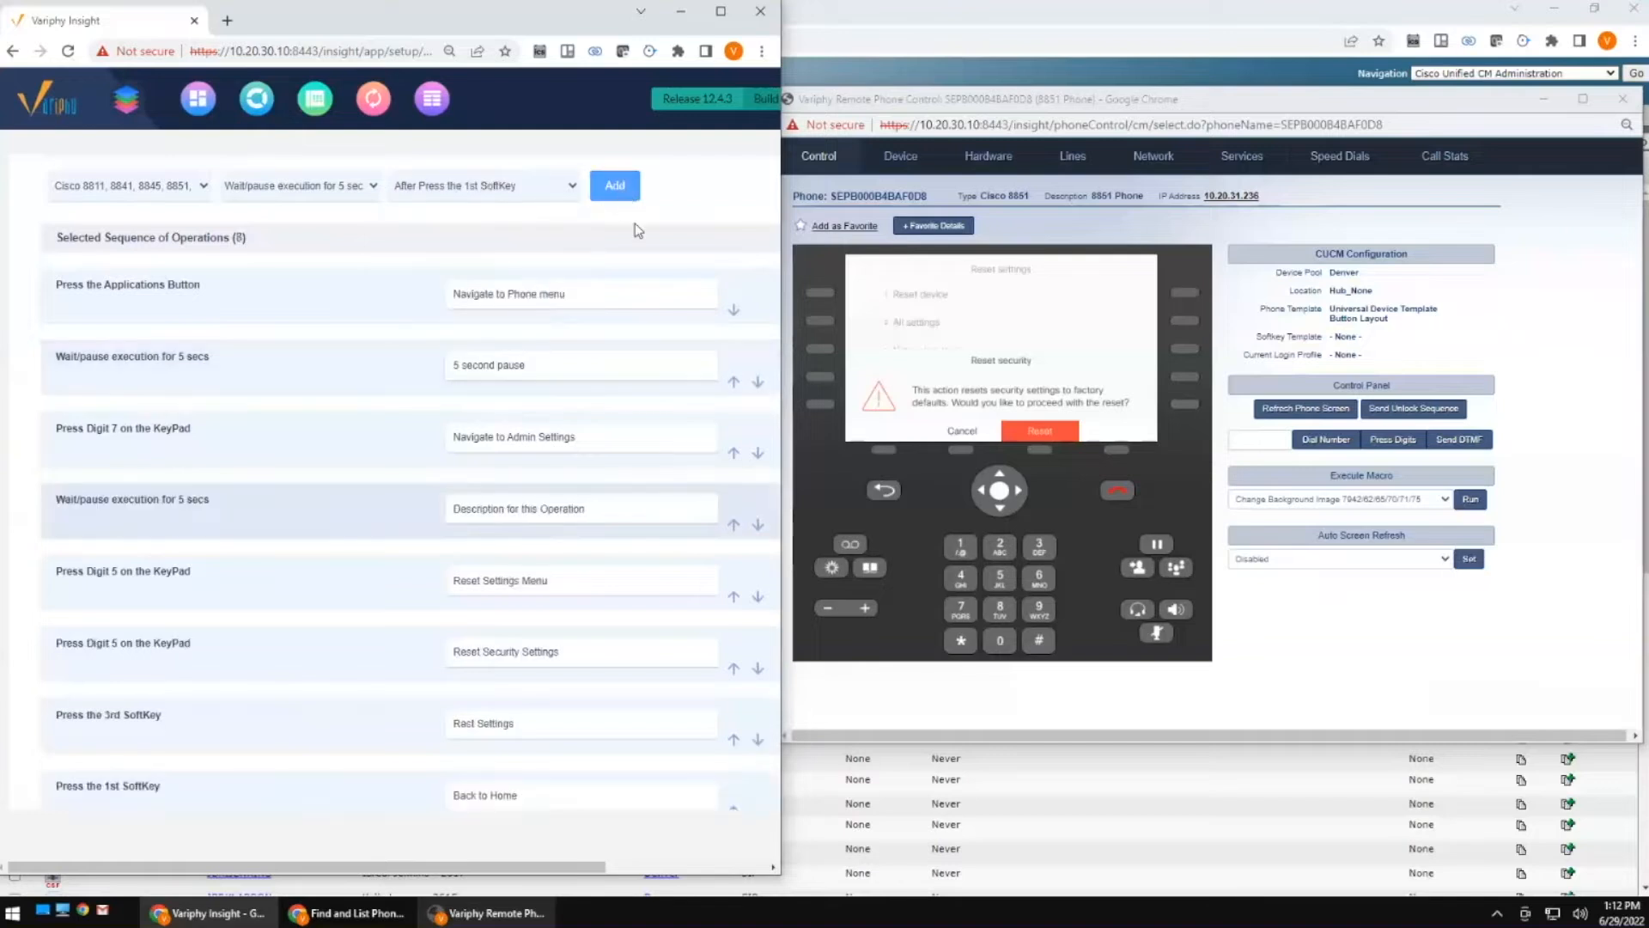
left_click(539, 515)
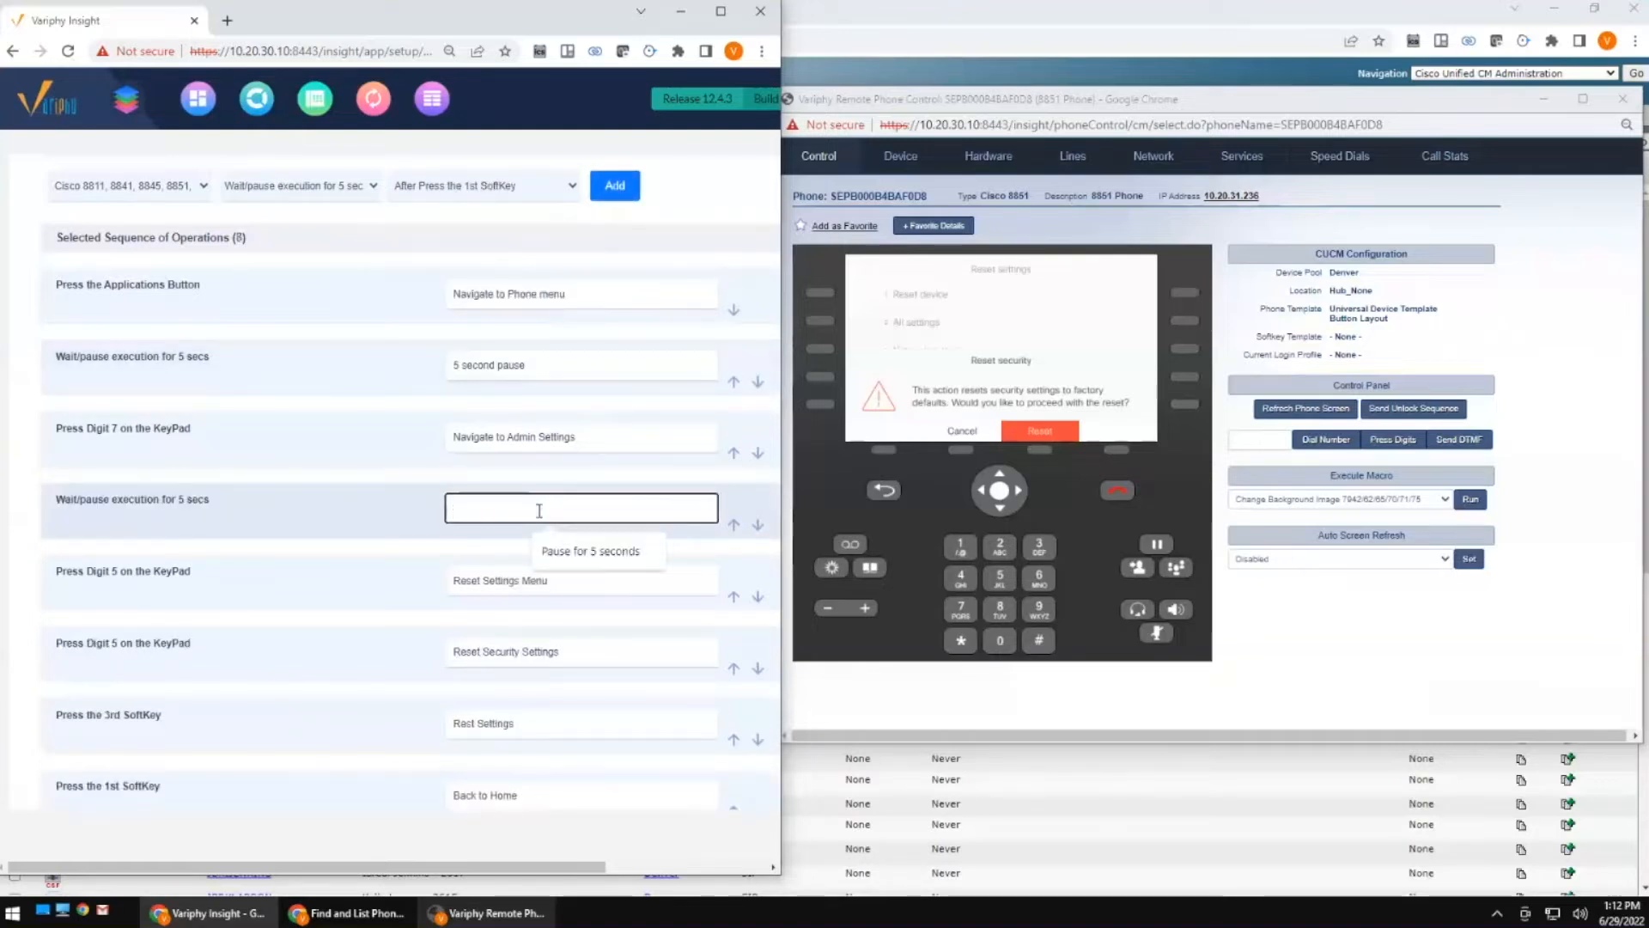
left_click(567, 541)
left_click(431, 491)
scroll(425, 469, "down", 1)
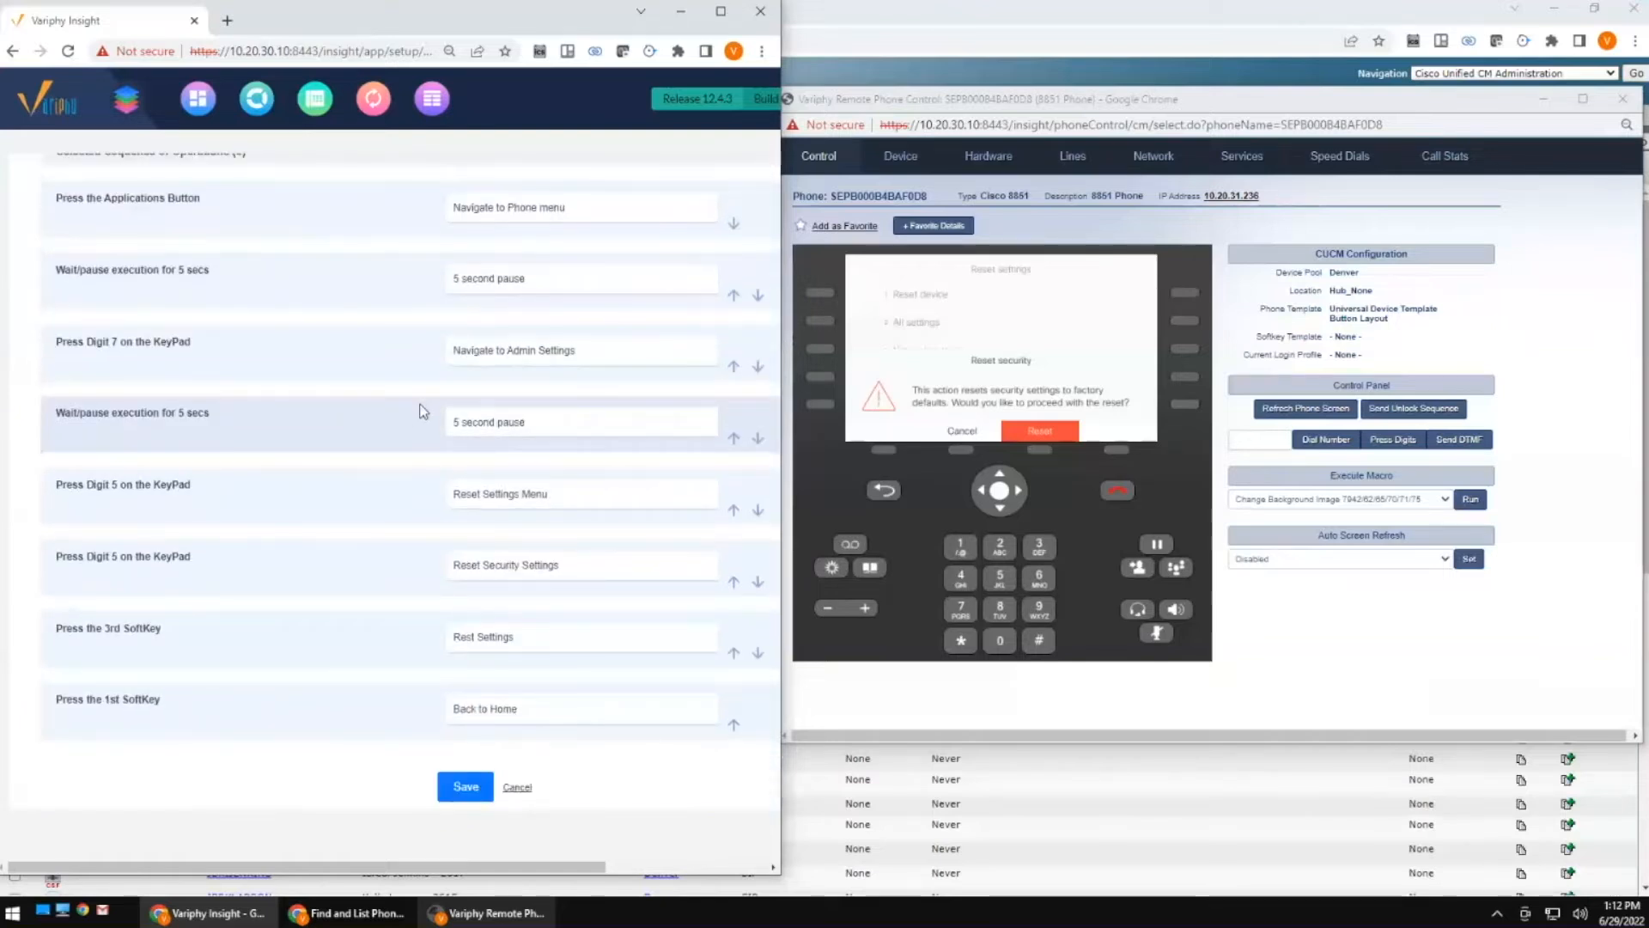
Insert a 5-second wait operation after the "Reset Settings Menu" Digit 5 operation and describe it as "5 second pause".
scroll(425, 455, "up", 1)
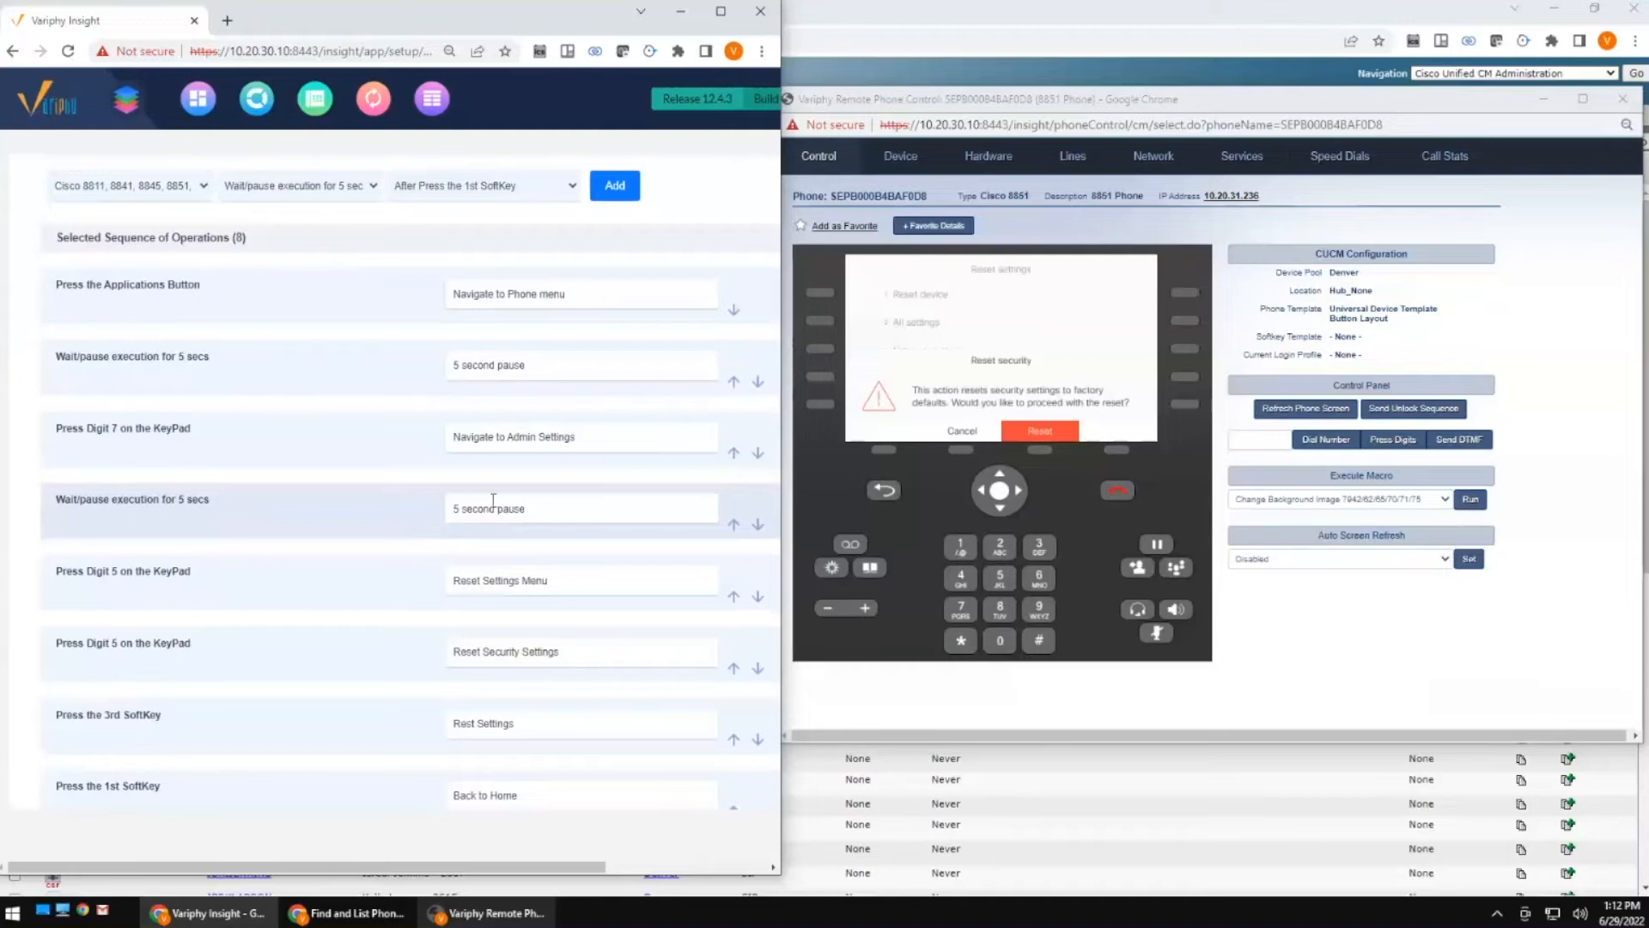
left_click(518, 197)
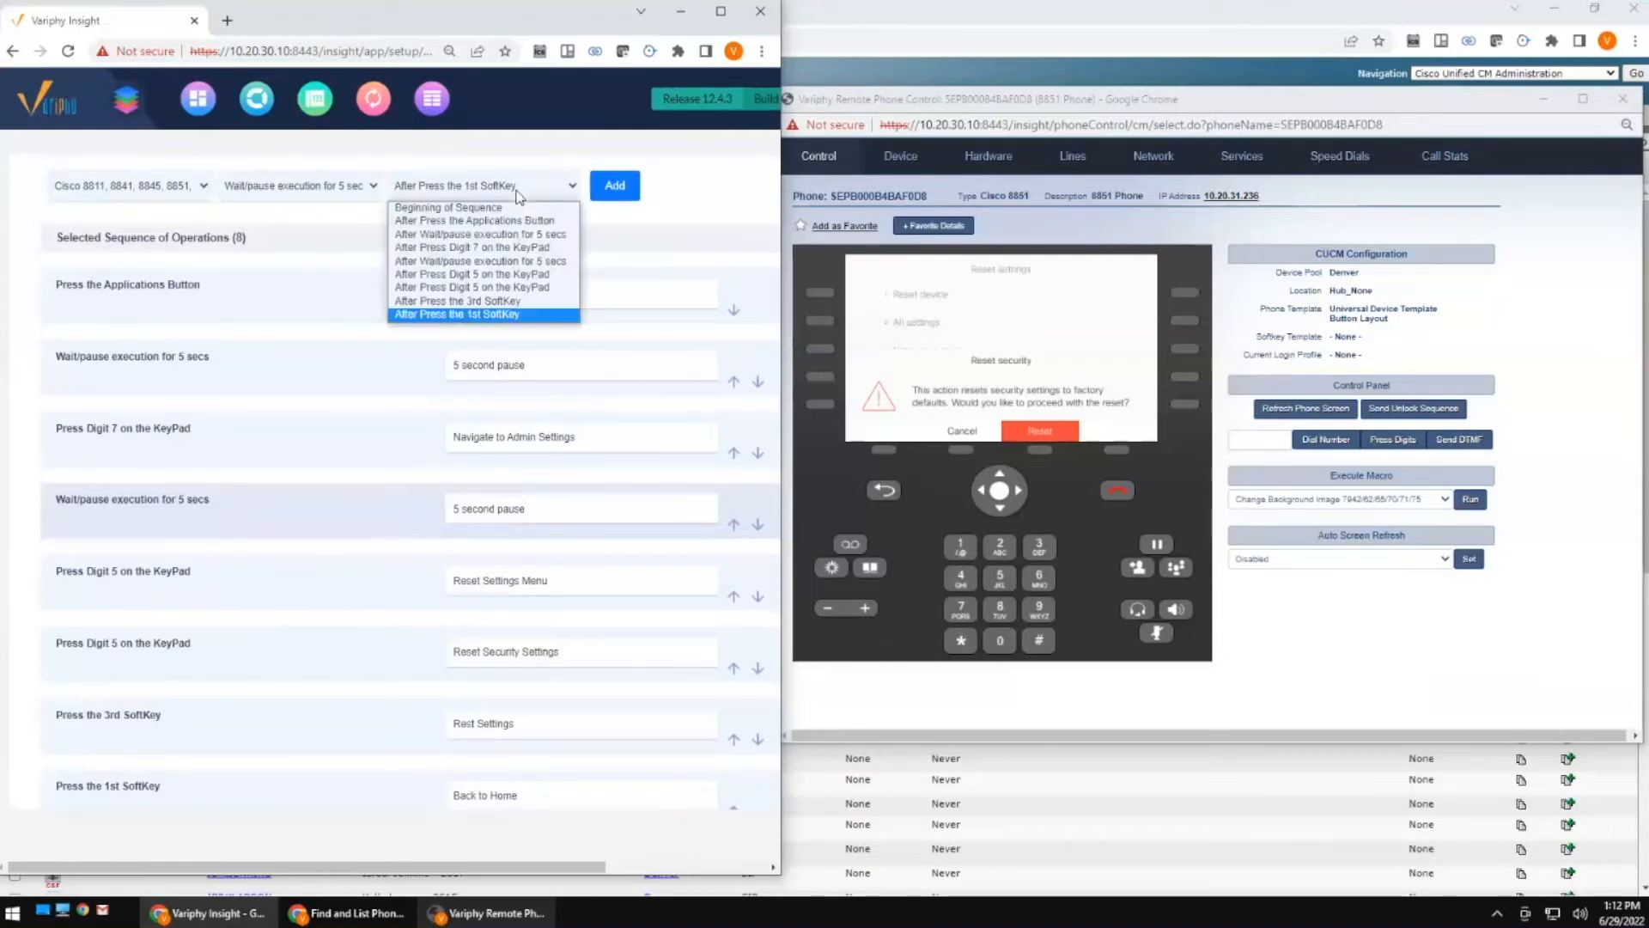
left_click(494, 274)
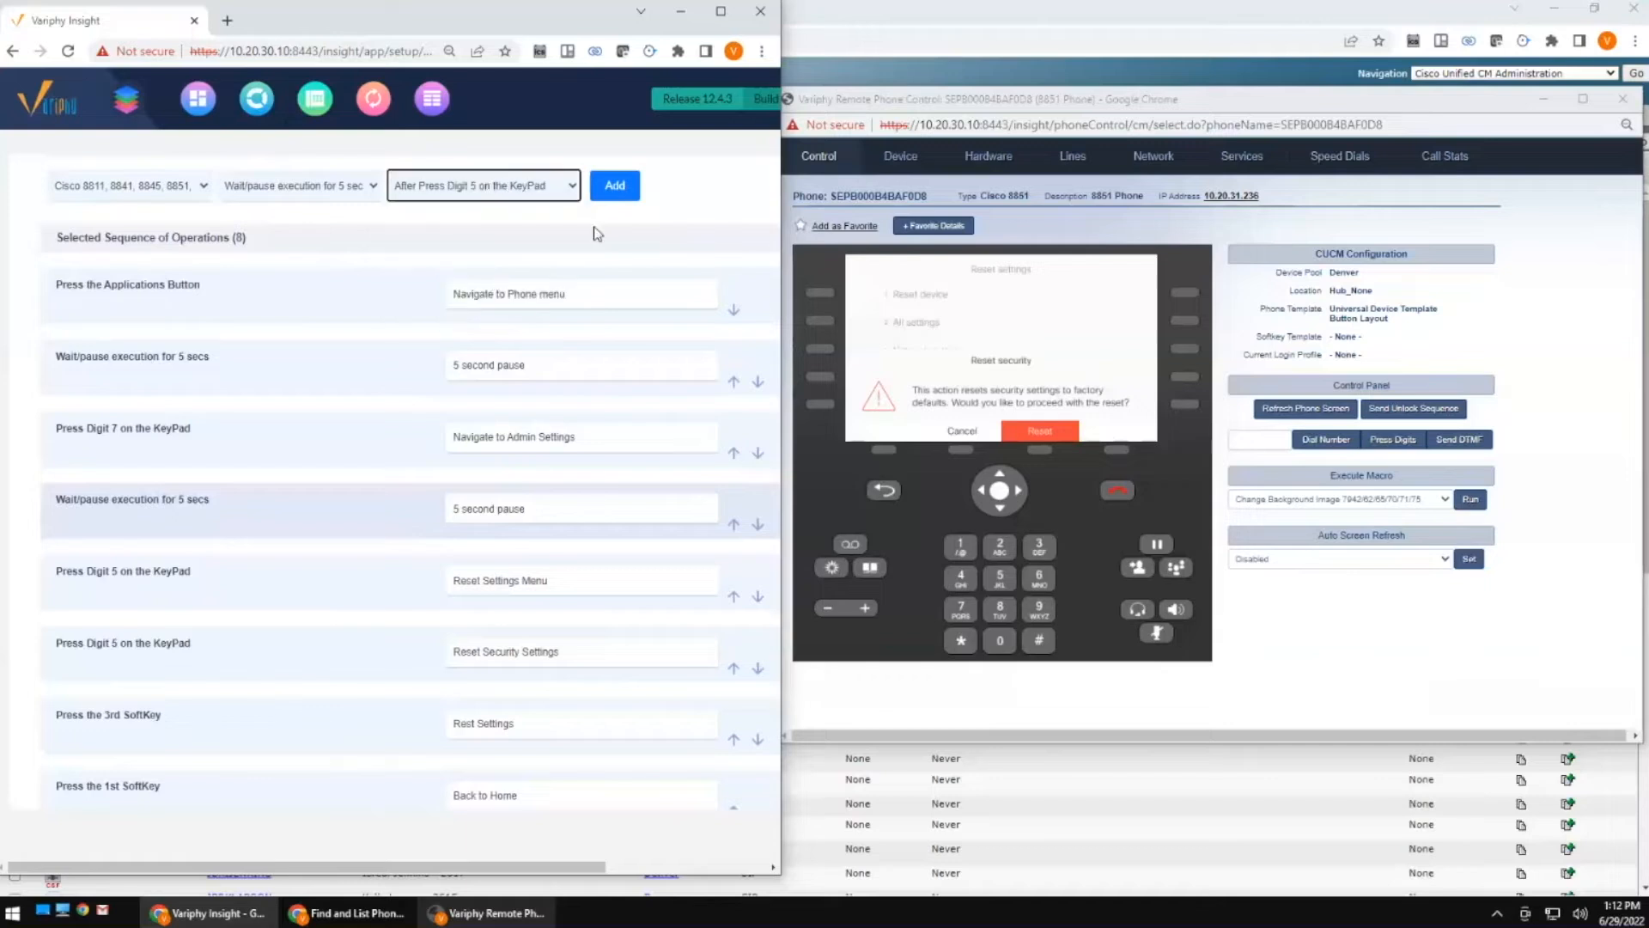
left_click(615, 185)
scroll(591, 543, "down", 2)
left_click(542, 477)
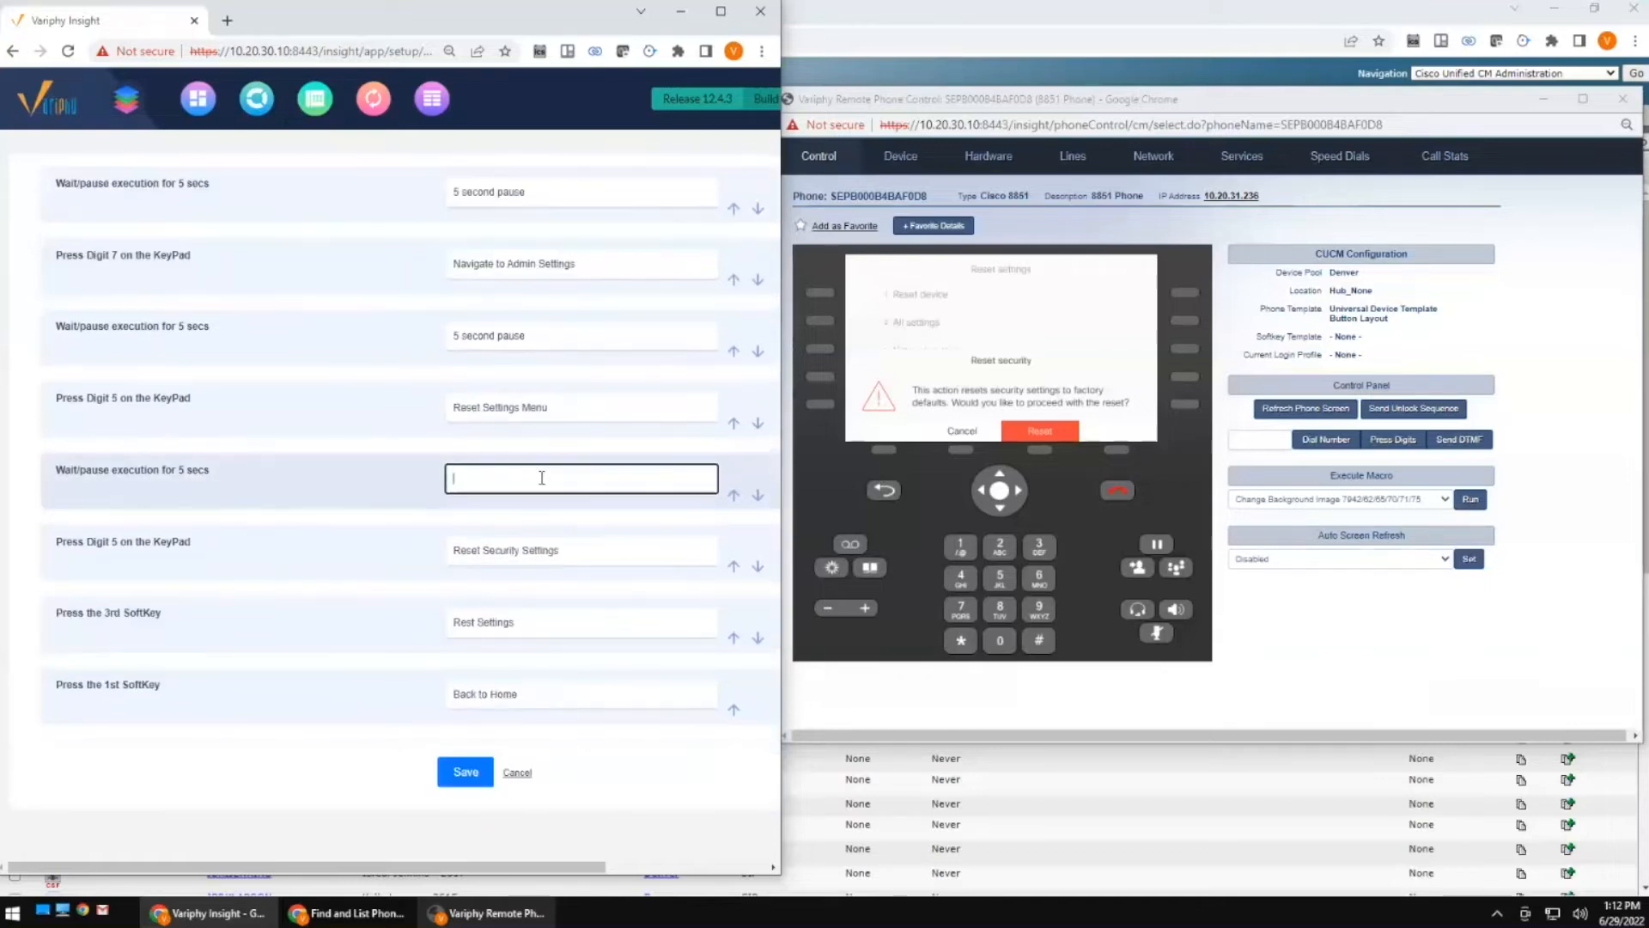
key("ctrl+v")
Insert a 5-second wait operation after the "Reset Security Settings" Digit 5 operation and describe it as "5 second pause".
scroll(542, 477, "up", 3)
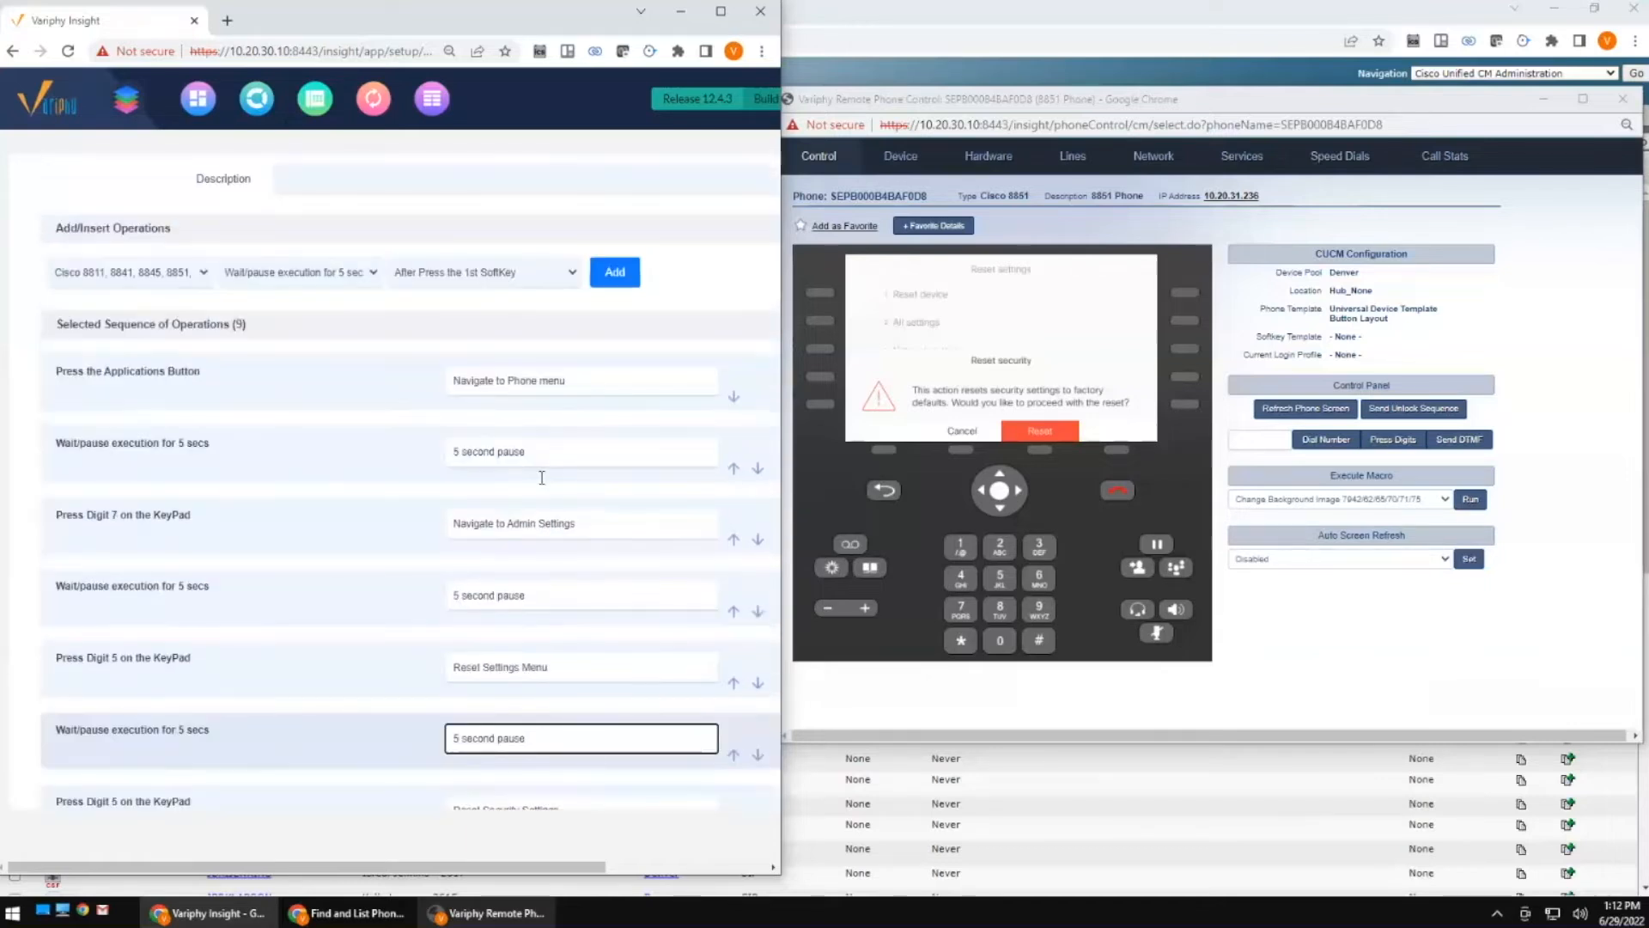
left_click(409, 283)
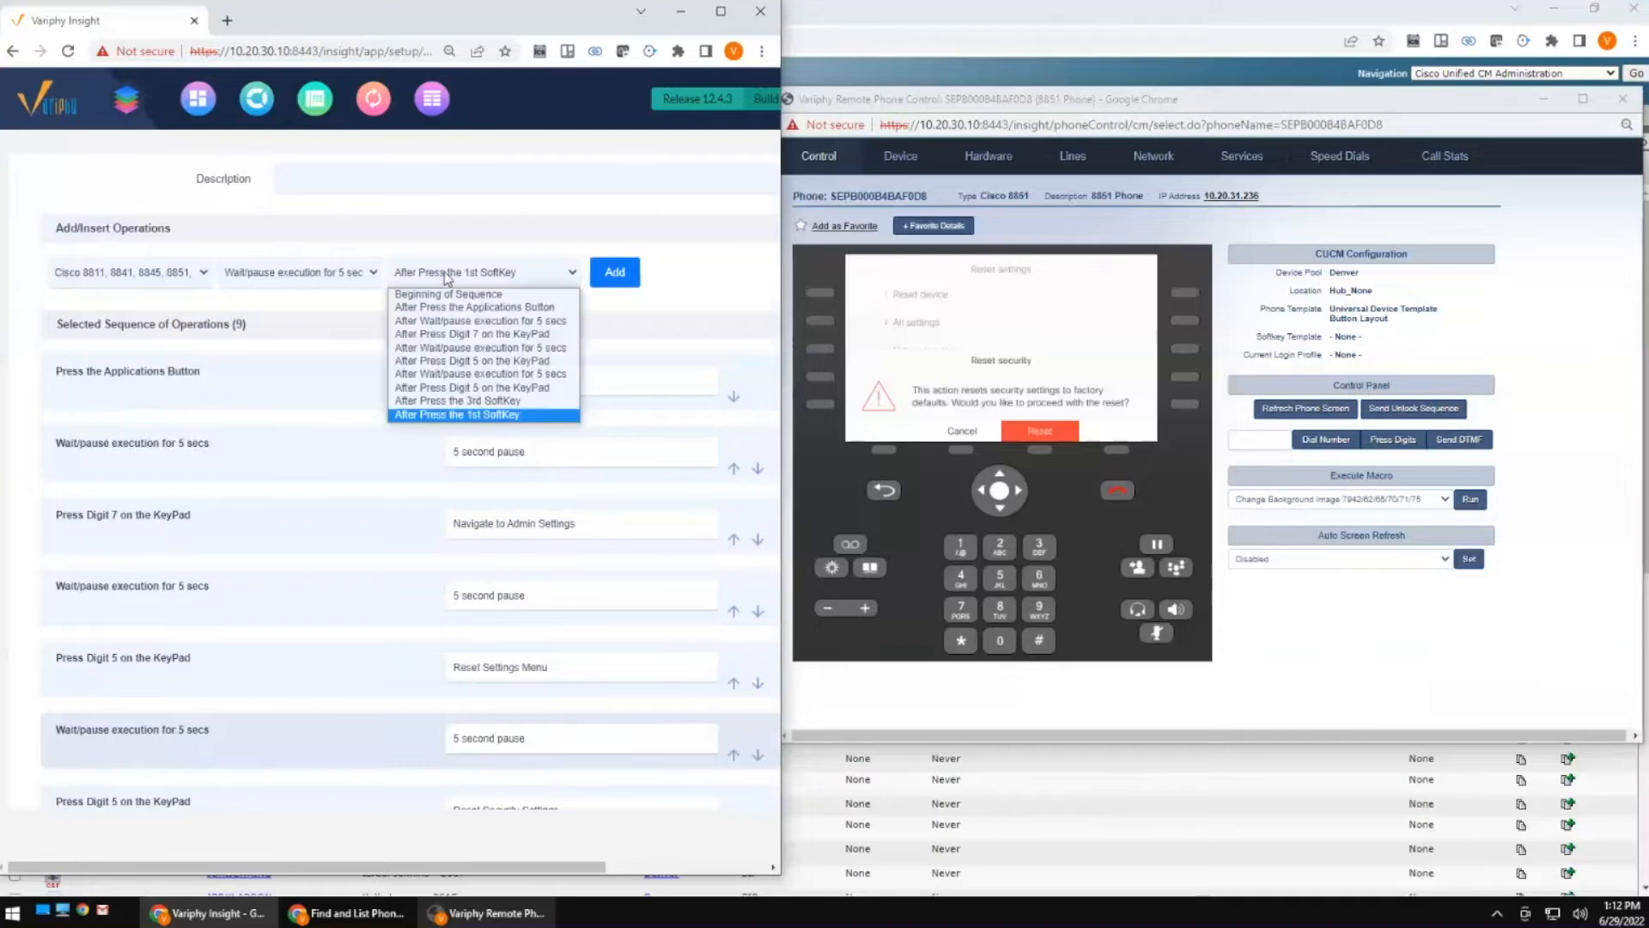
left_click(482, 392)
scroll(515, 386, "down", 2)
scroll(599, 258, "up", 2)
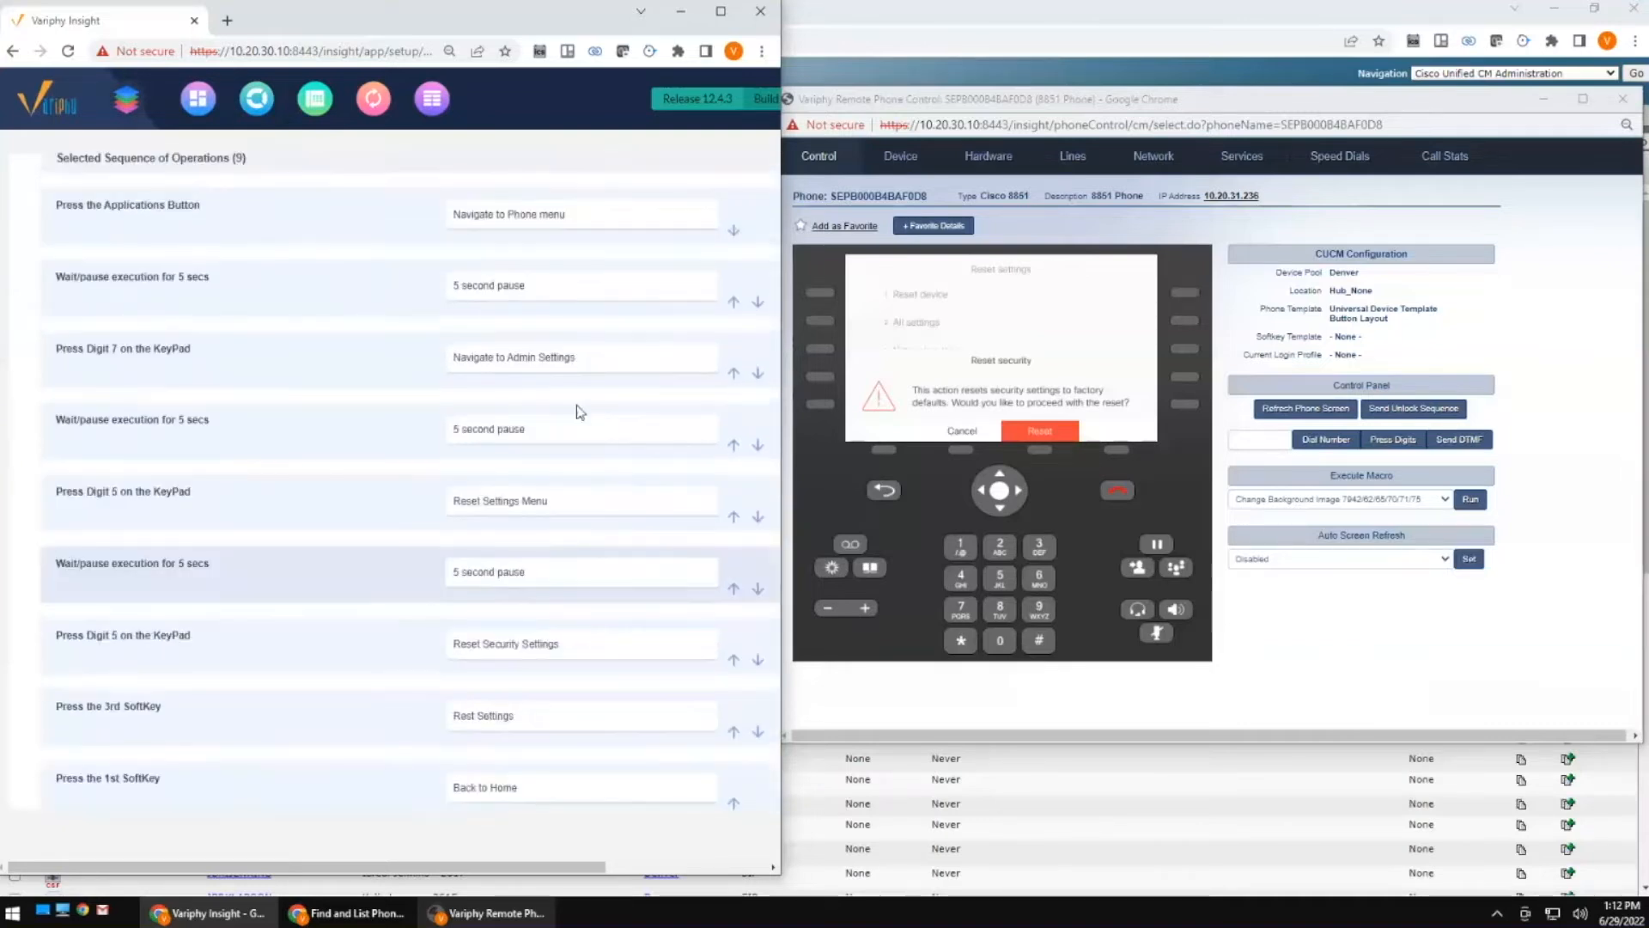
left_click(600, 195)
scroll(575, 591, "down", 3)
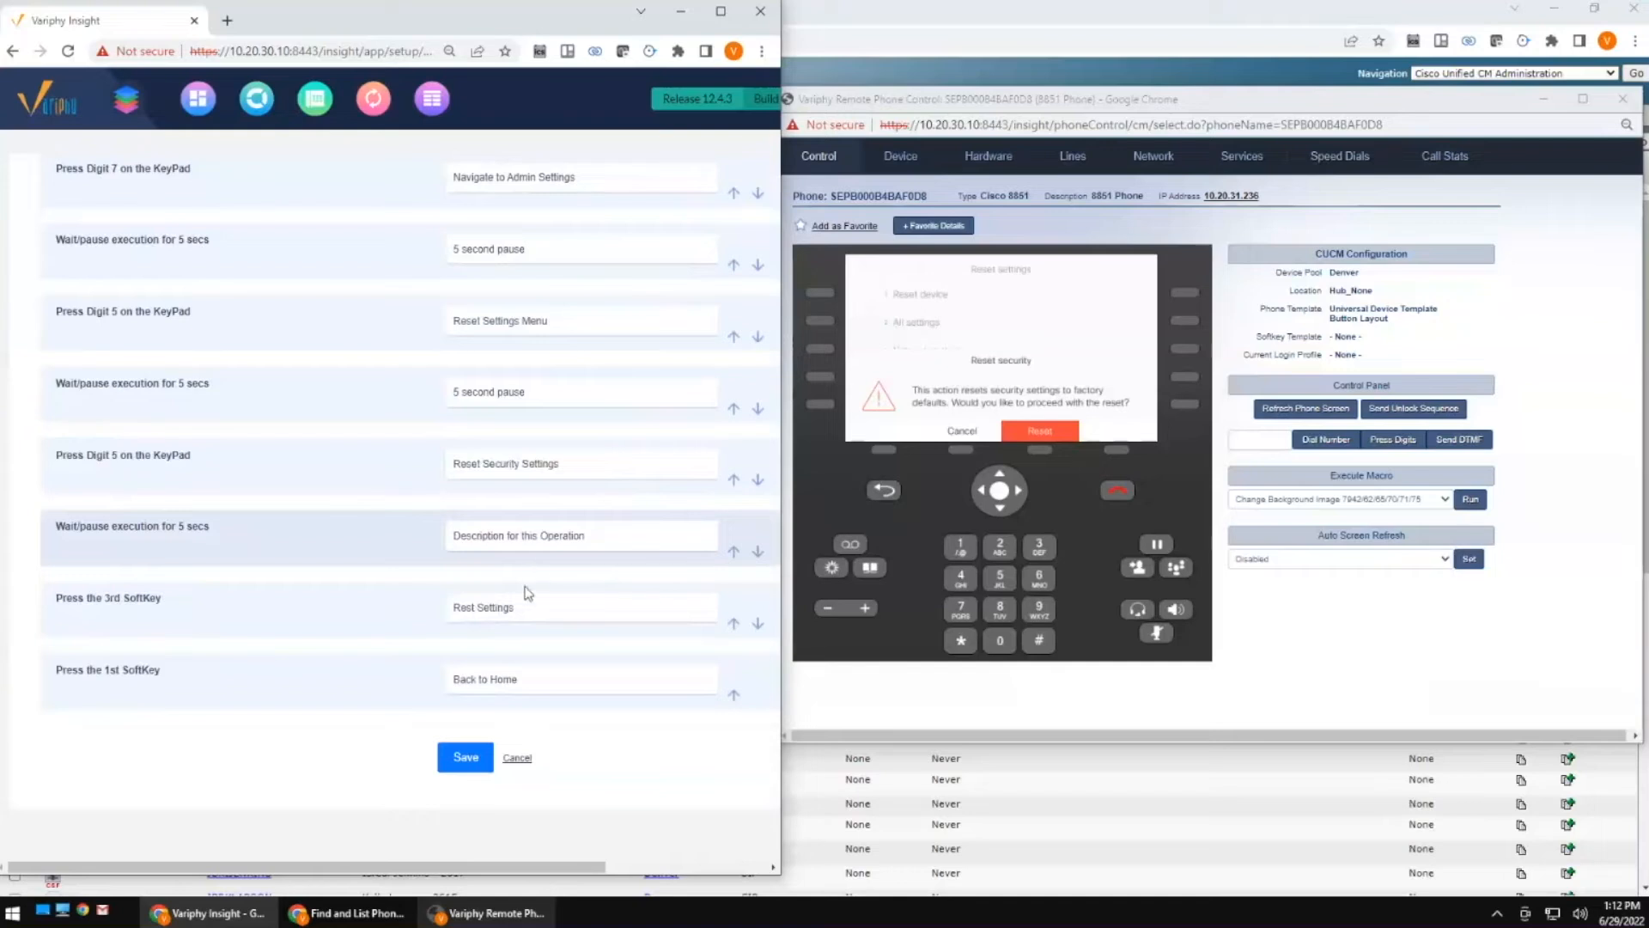
left_click(532, 533)
type("5 second pause")
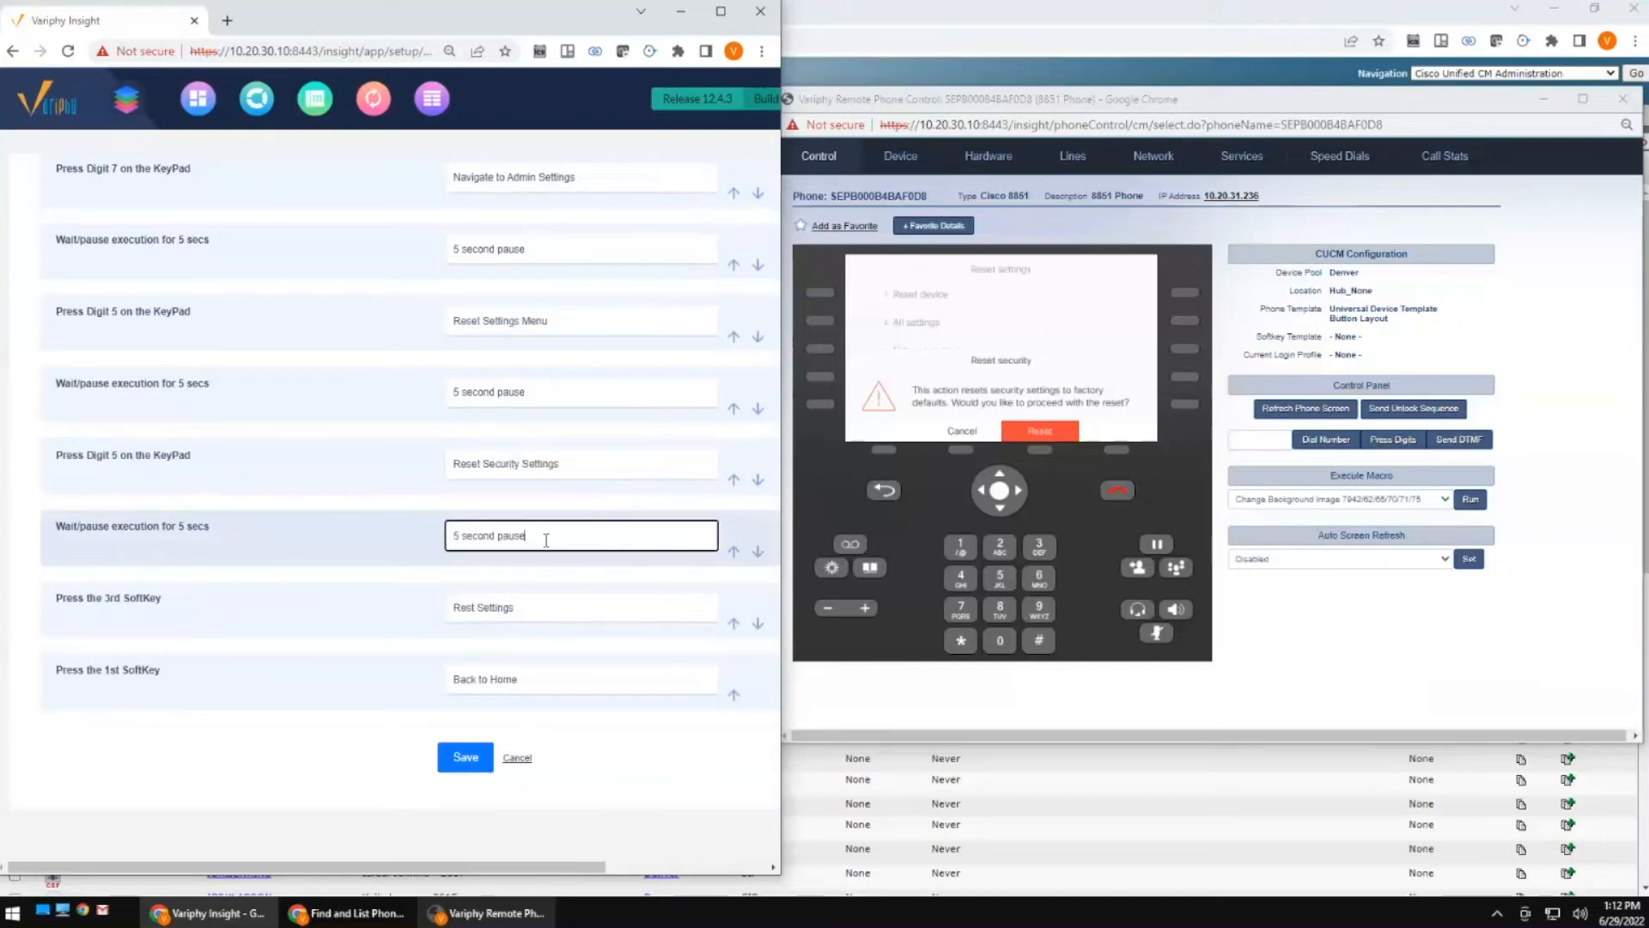
Insert a "Wait/pause execution for 5 secs" operation after "Press the 3rd SoftKey" and describe it as "5 second pause".
scroll(556, 608, "up", 3)
scroll(556, 607, "up", 2)
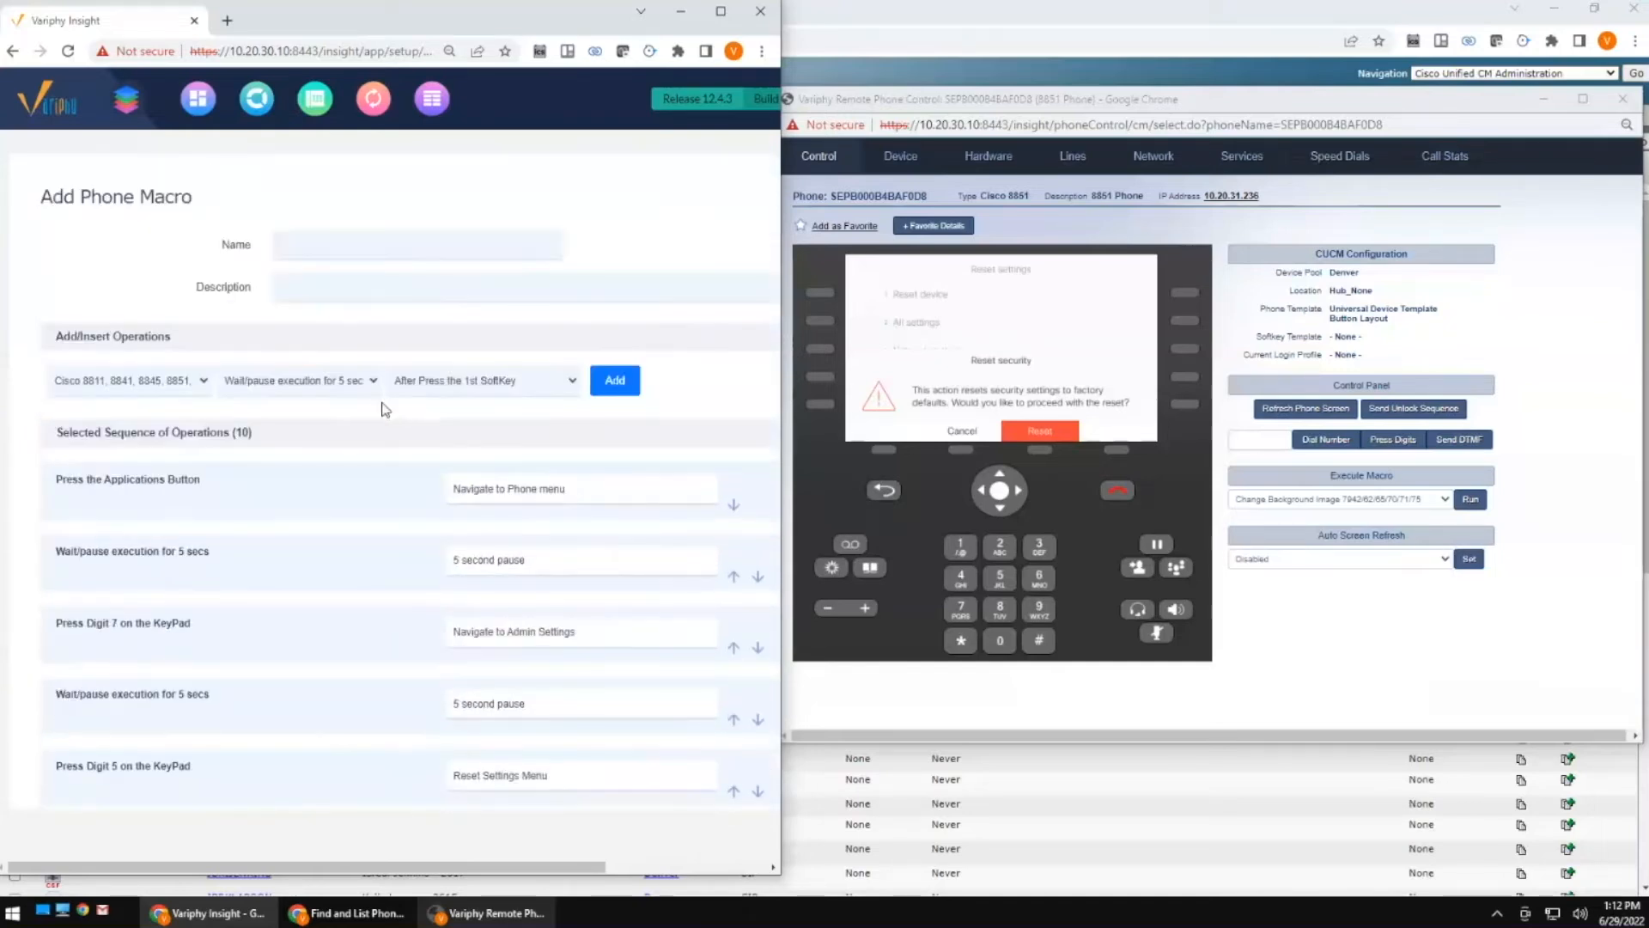
left_click(460, 388)
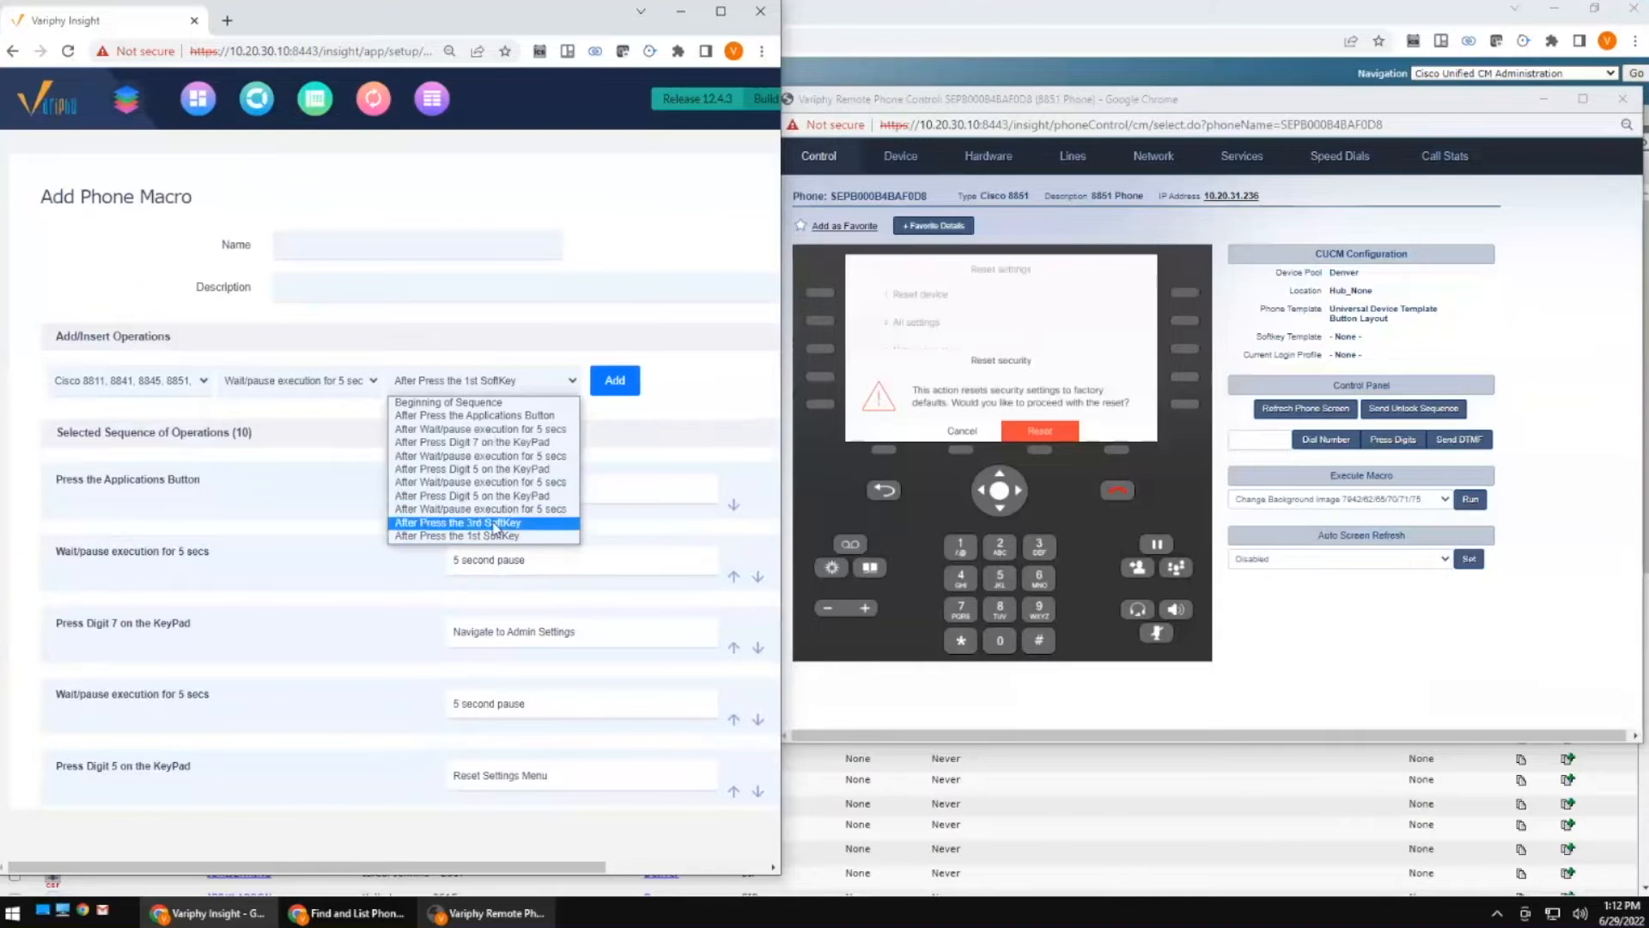
left_click(495, 526)
left_click(615, 380)
scroll(647, 478, "down", 6)
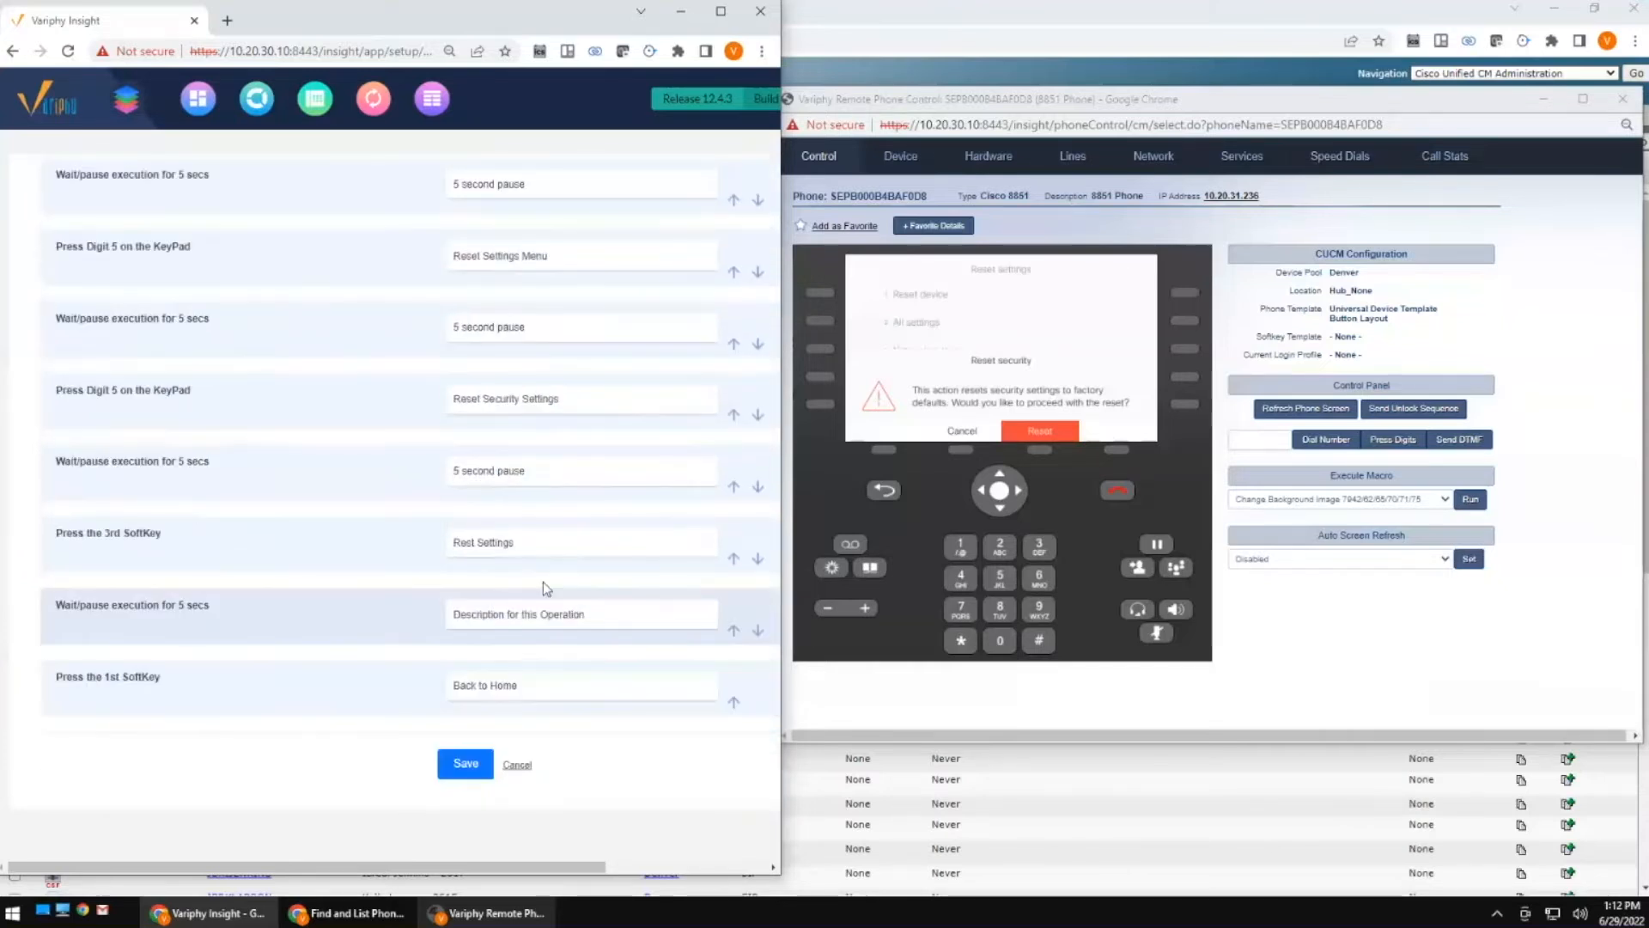
left_click(514, 611)
type("5 second pause")
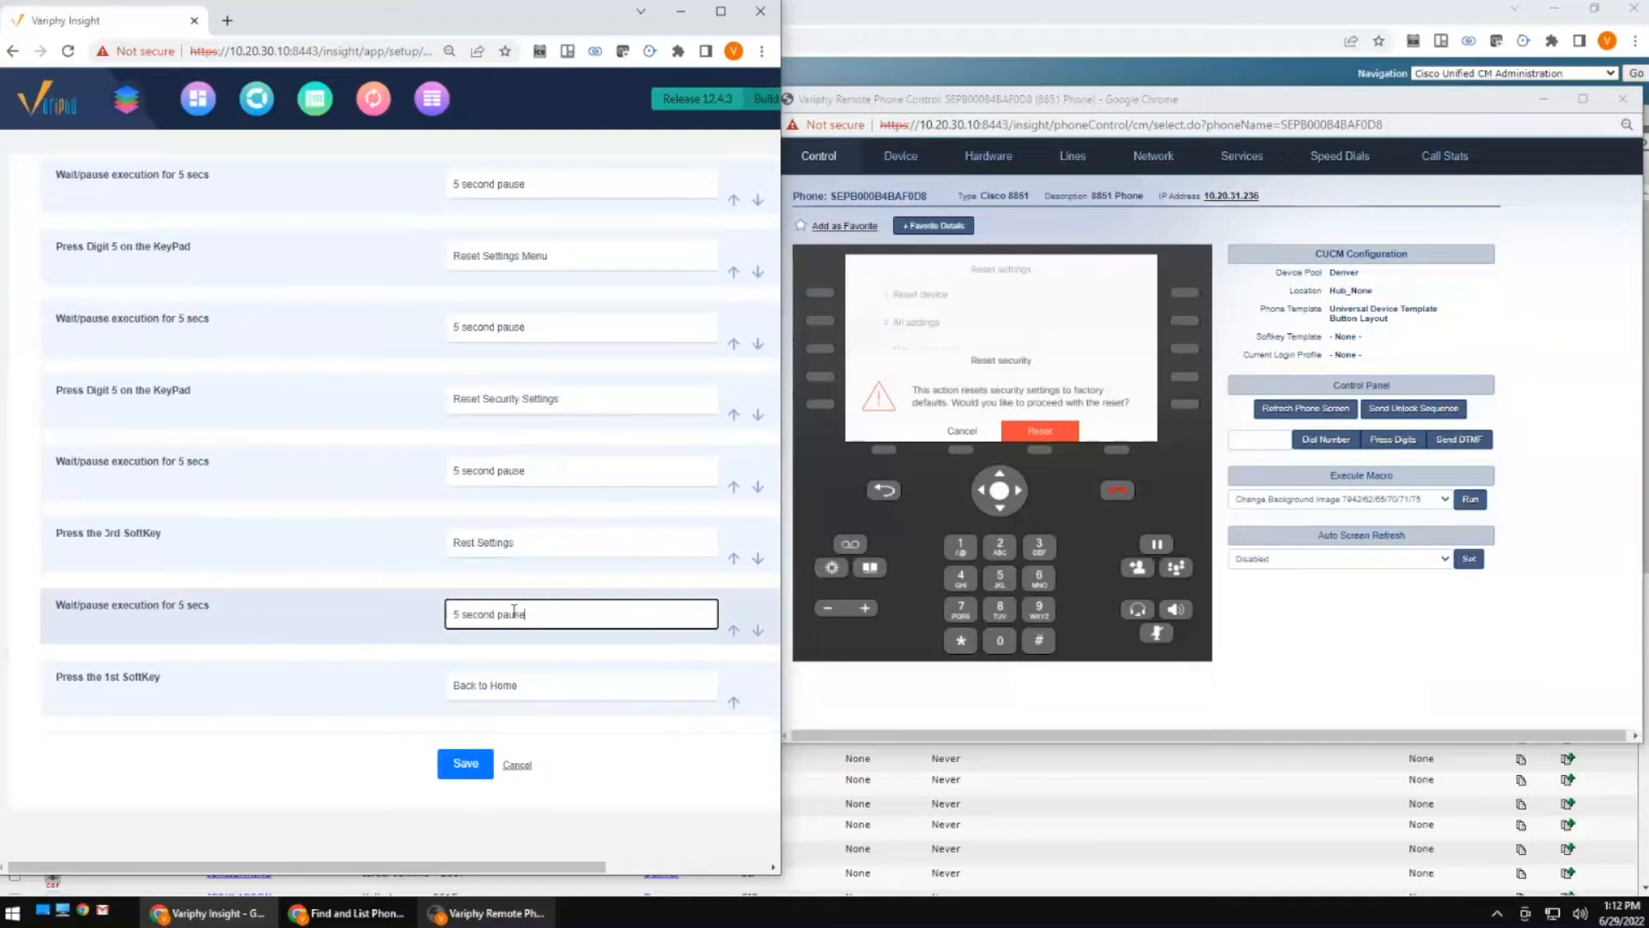
Add a 5-second wait operation after "Press the 1st SoftKey", describe it as "5 second pause", and maximize the browser window.
scroll(515, 635, "down", 1)
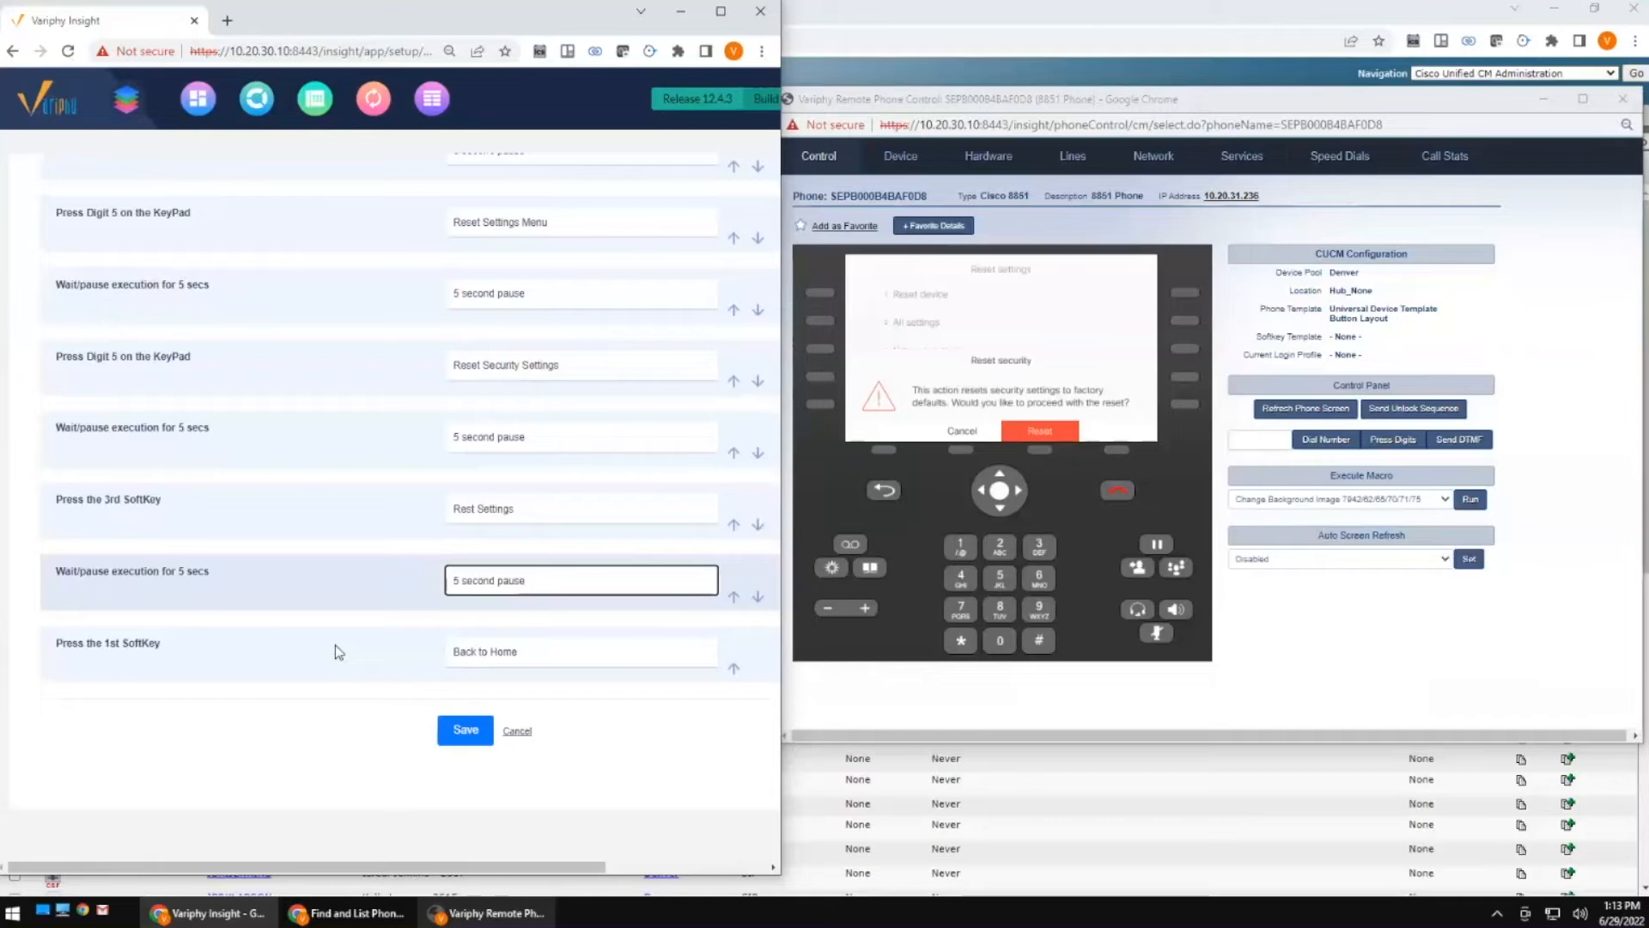
scroll(335, 651, "up", 5)
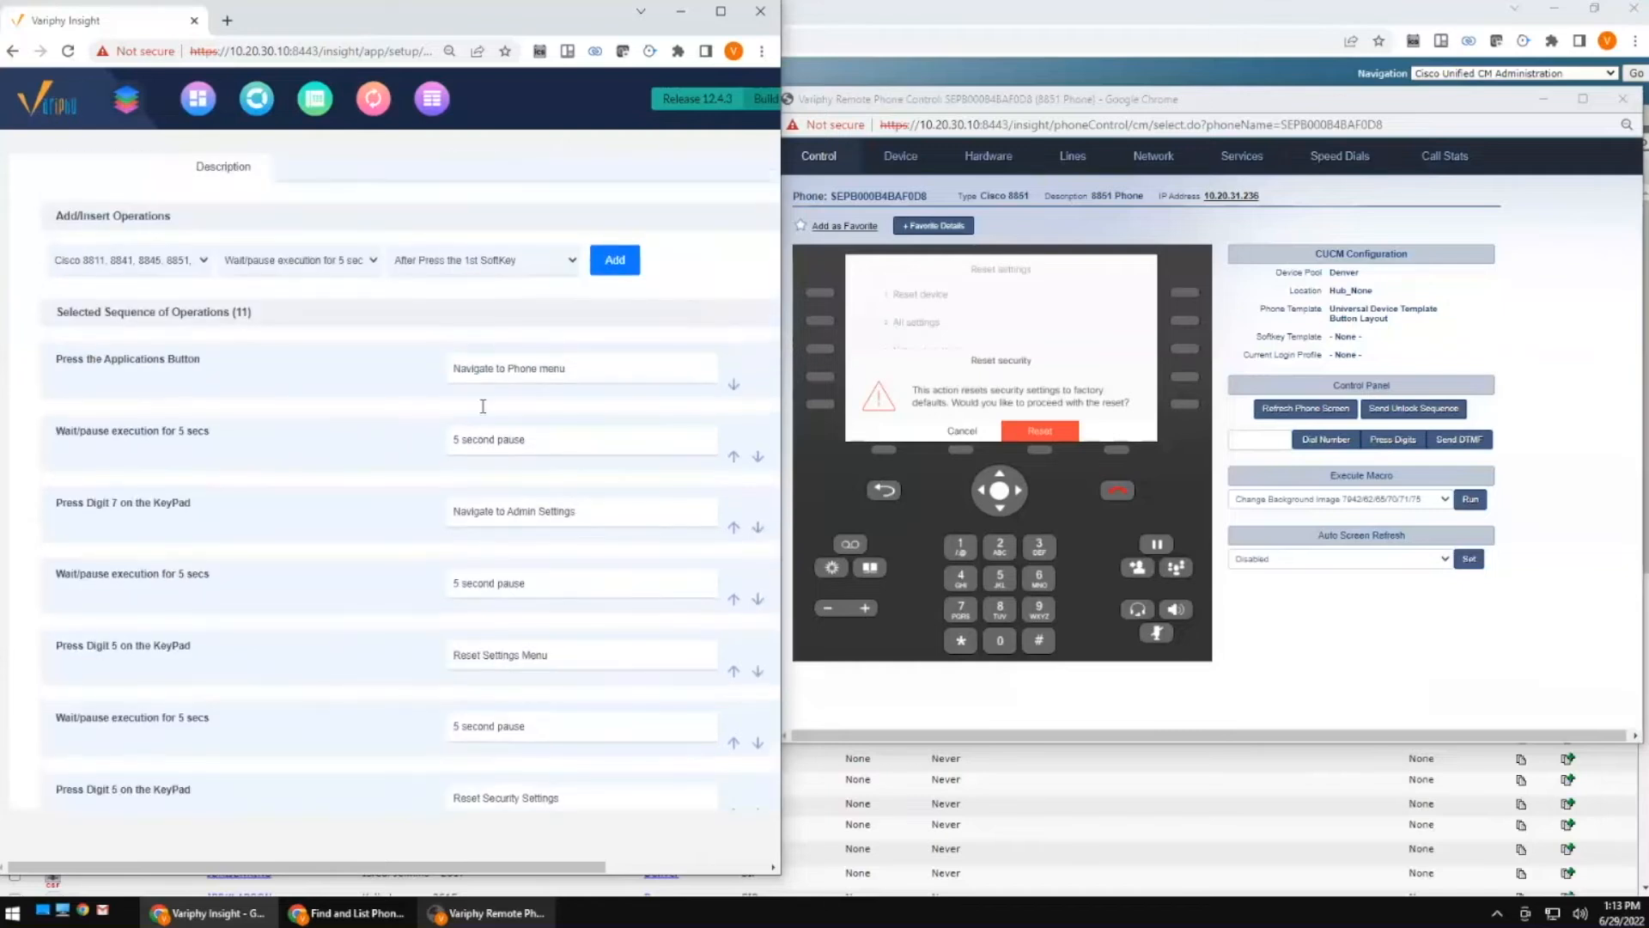
left_click(560, 261)
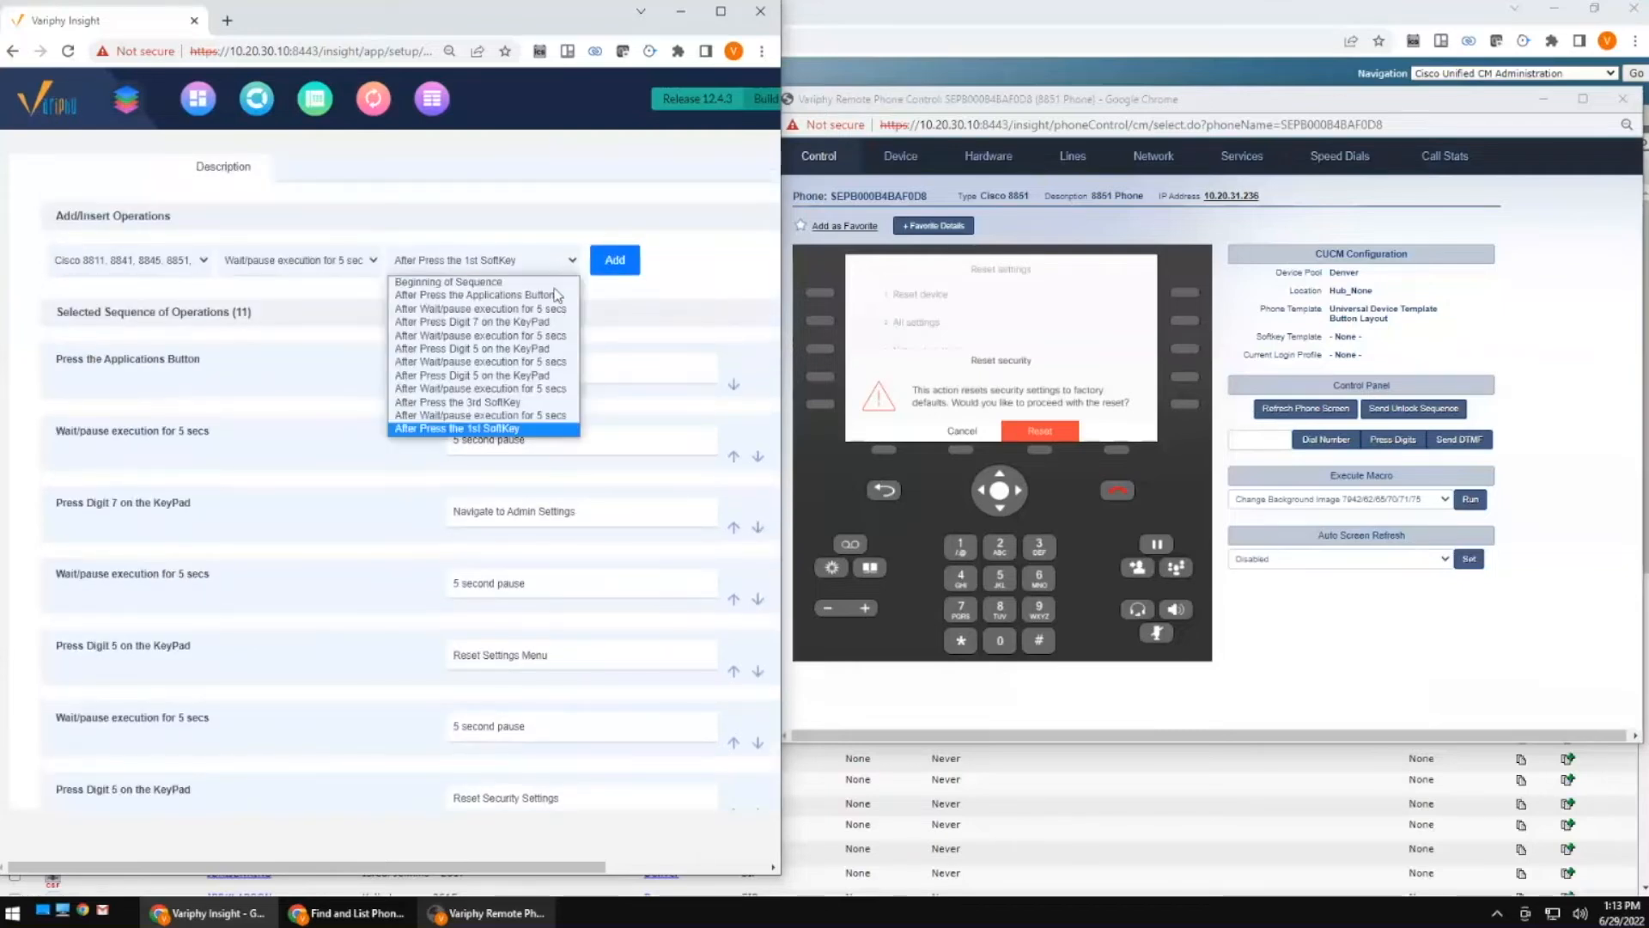
left_click(560, 364)
left_click(615, 260)
scroll(584, 558, "down", 1)
left_click(526, 652)
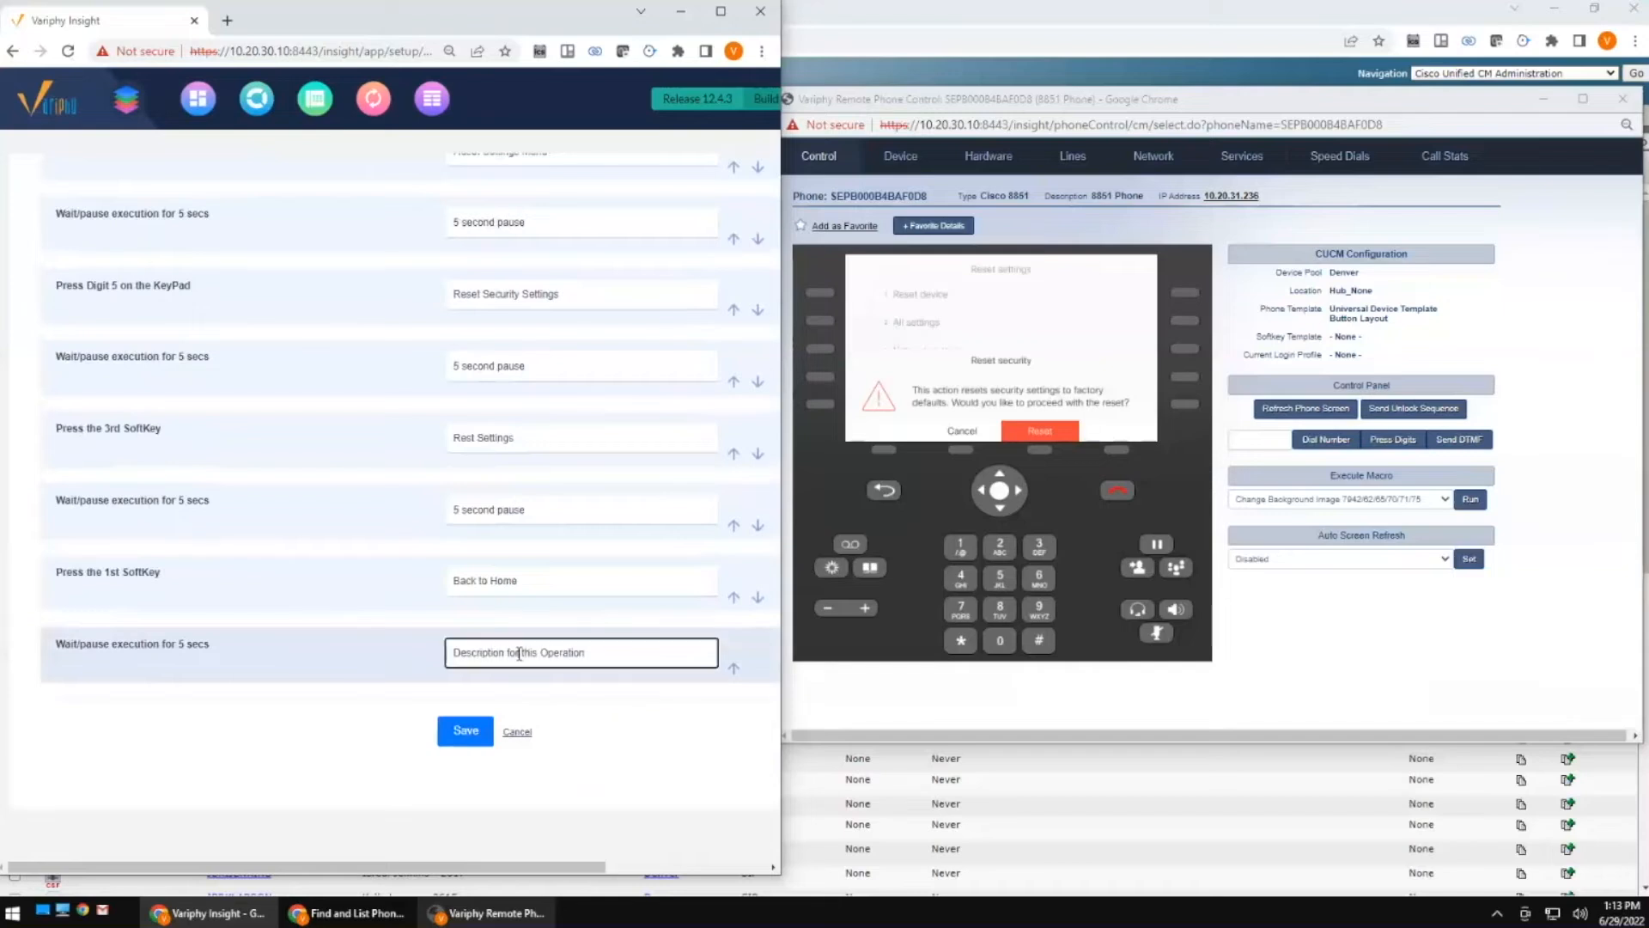
type("5 second pause")
double_click(494, 23)
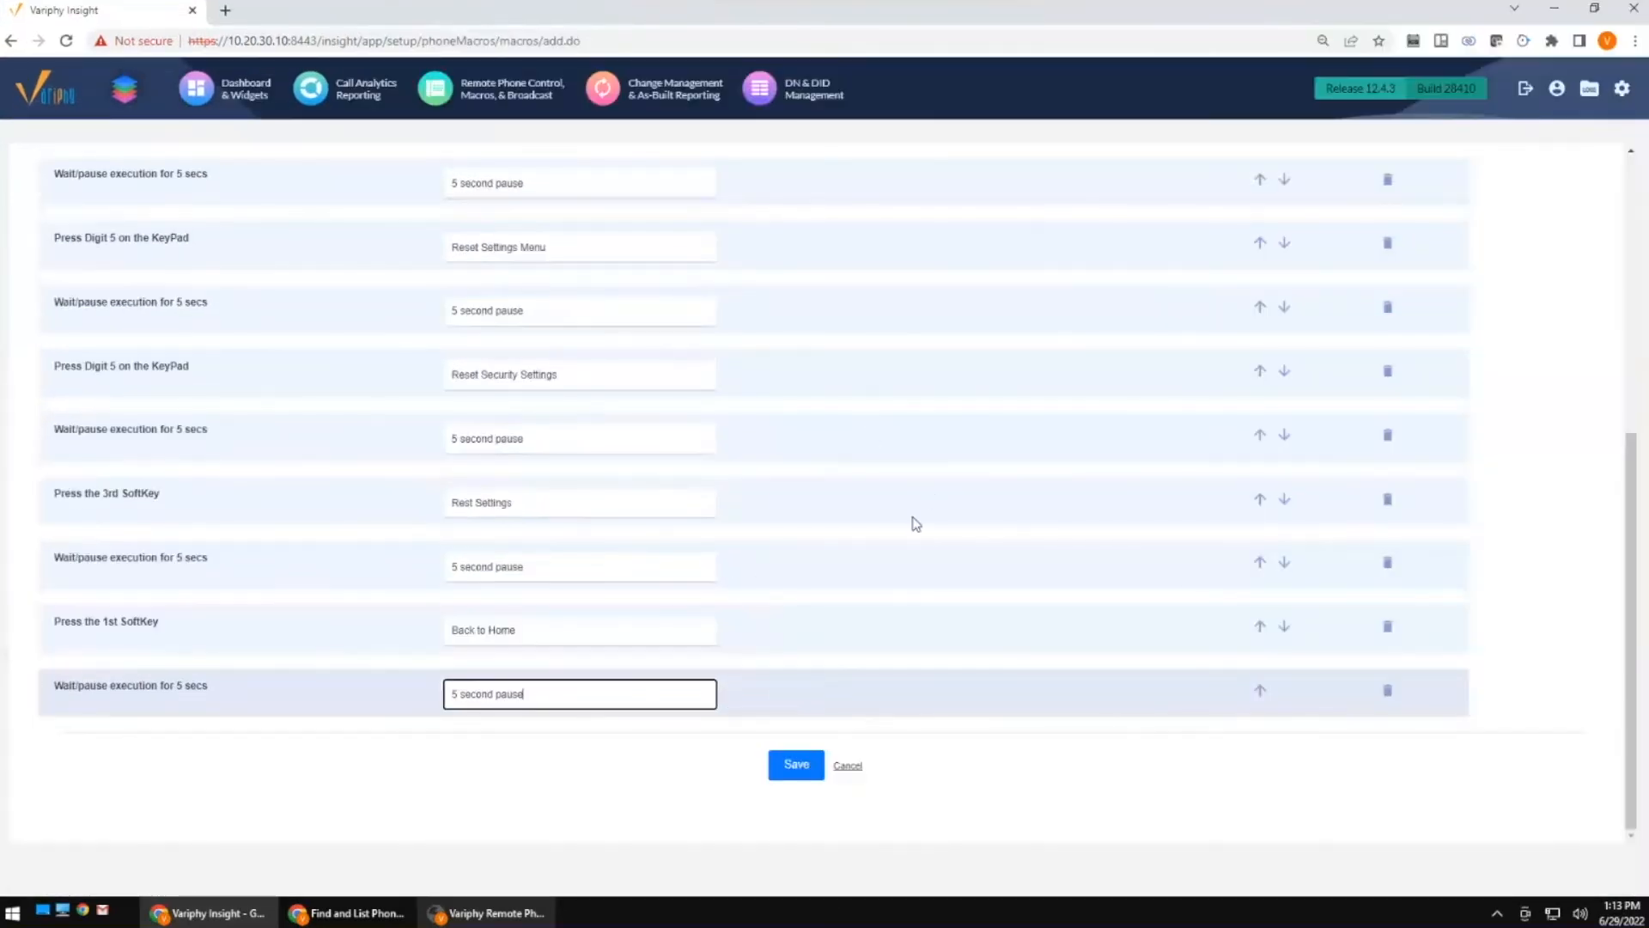
scroll(894, 514, "up", 2)
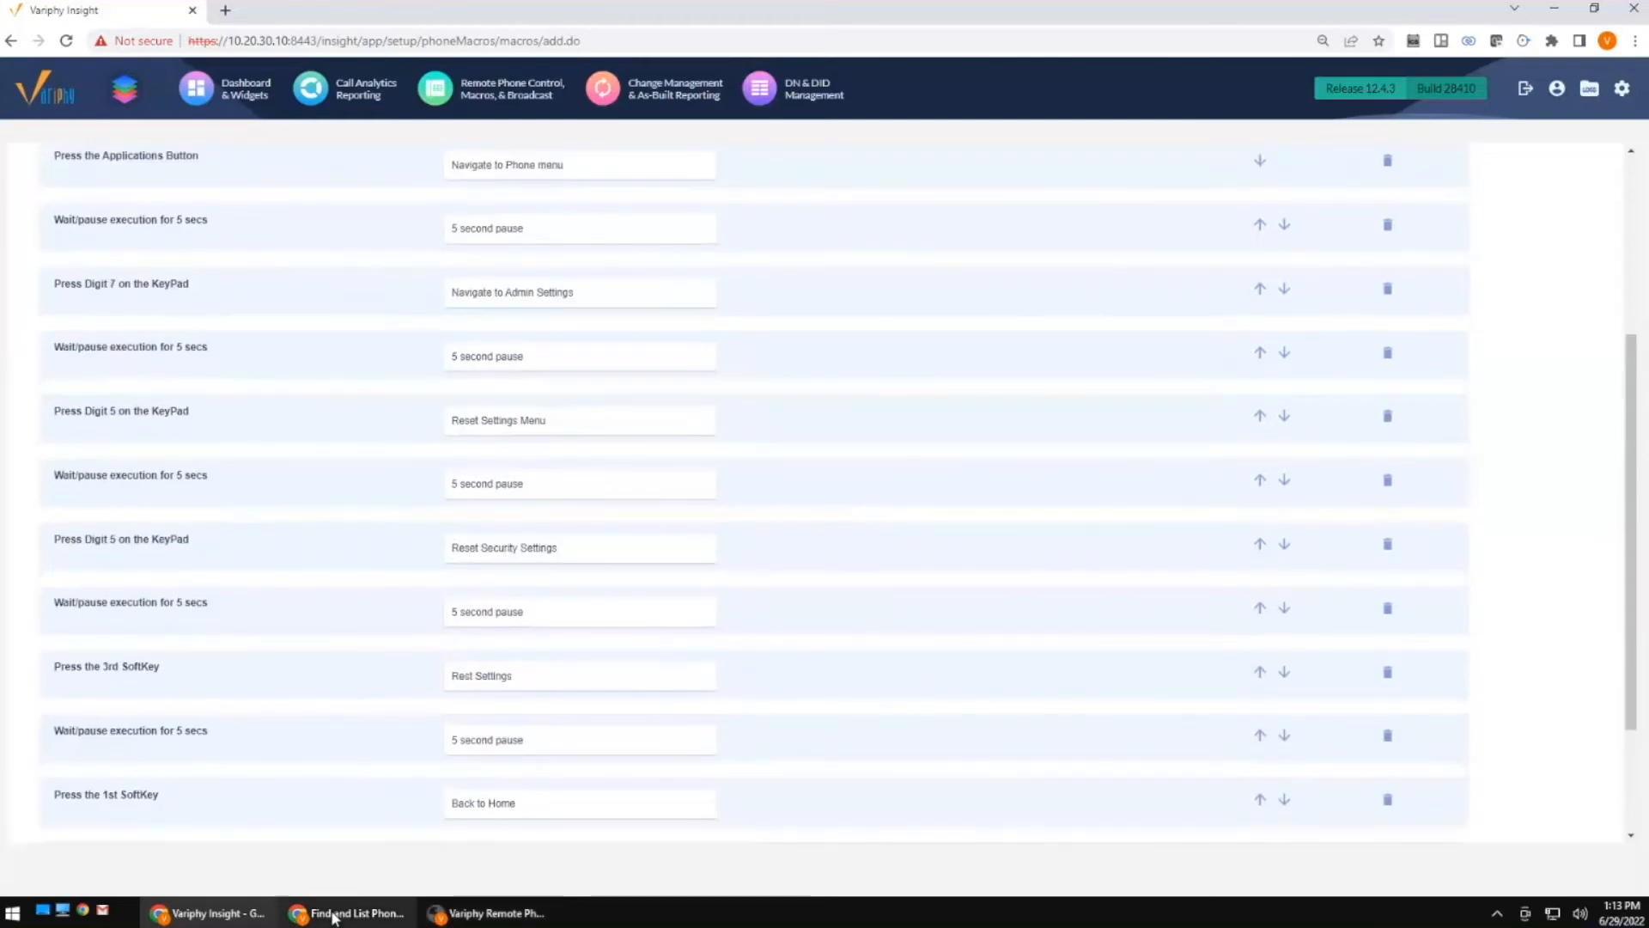
Switch to the Variphy Remote Phone Control window and exit the phone's reset menus back to its home screen.
left_click(365, 910)
left_click(485, 912)
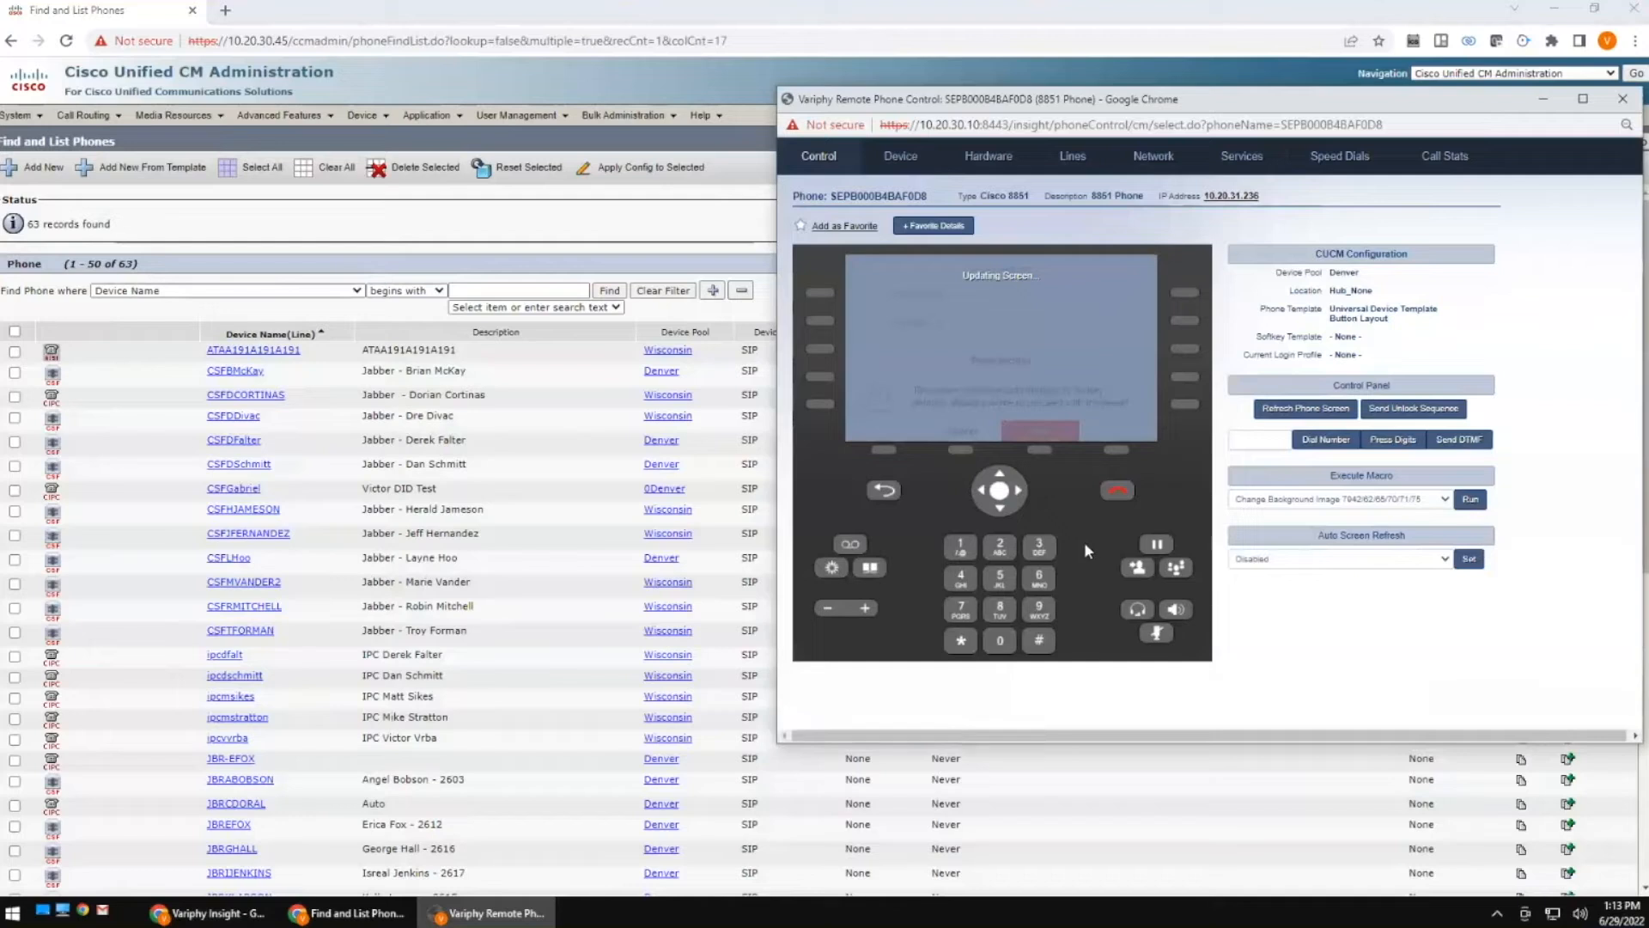
left_click(885, 451)
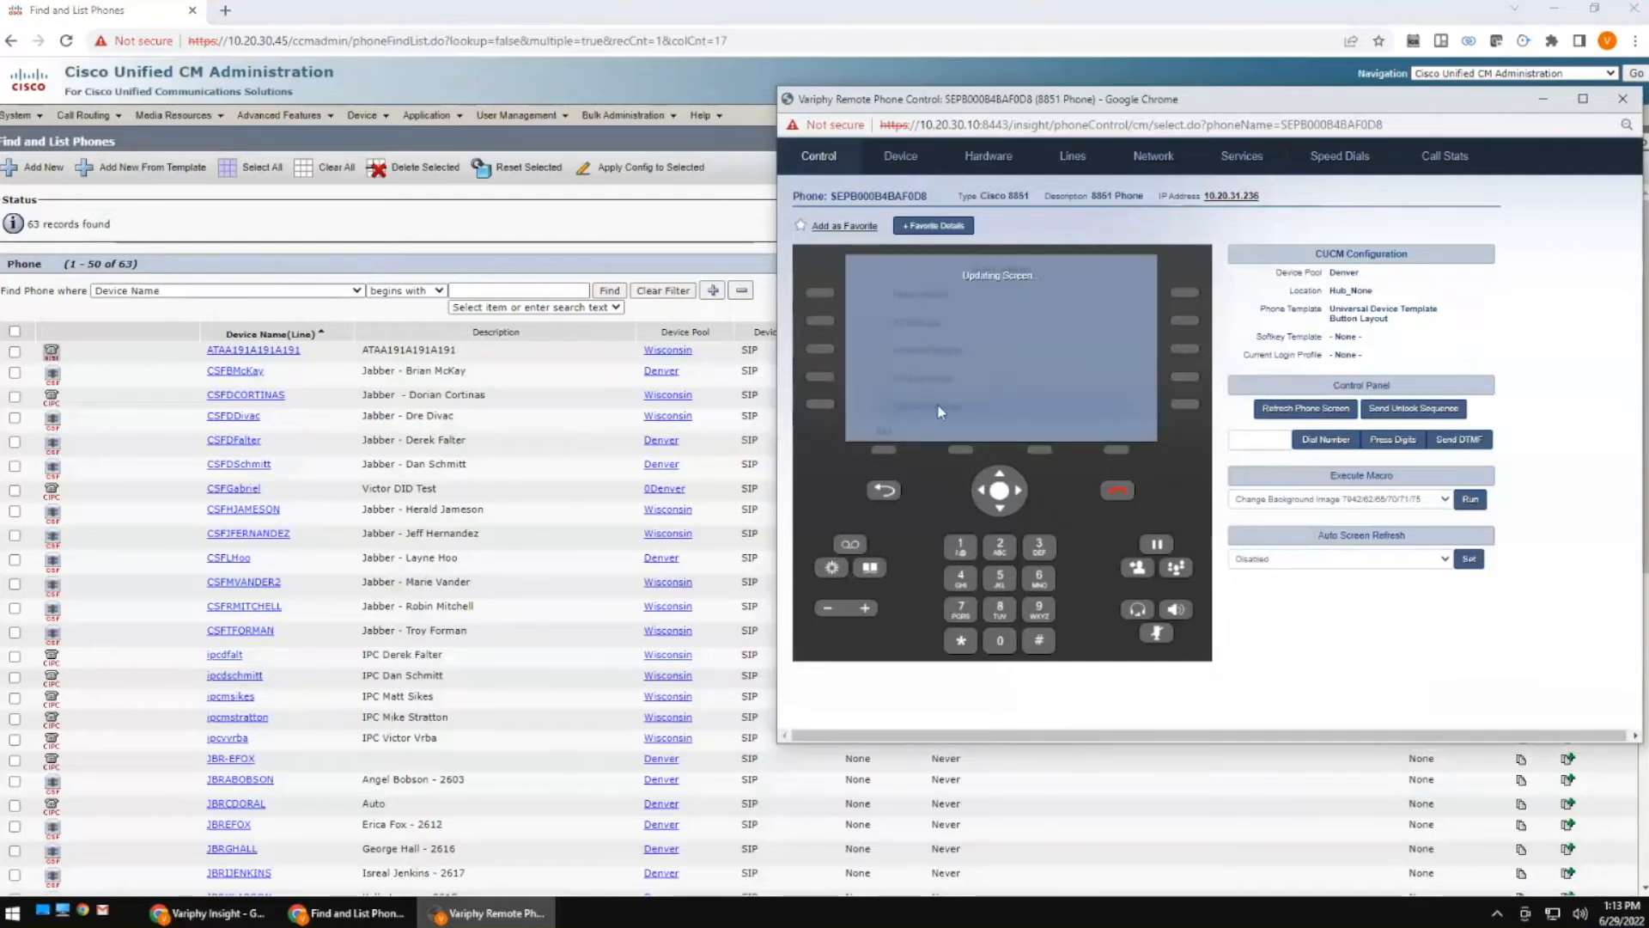
left_click(890, 453)
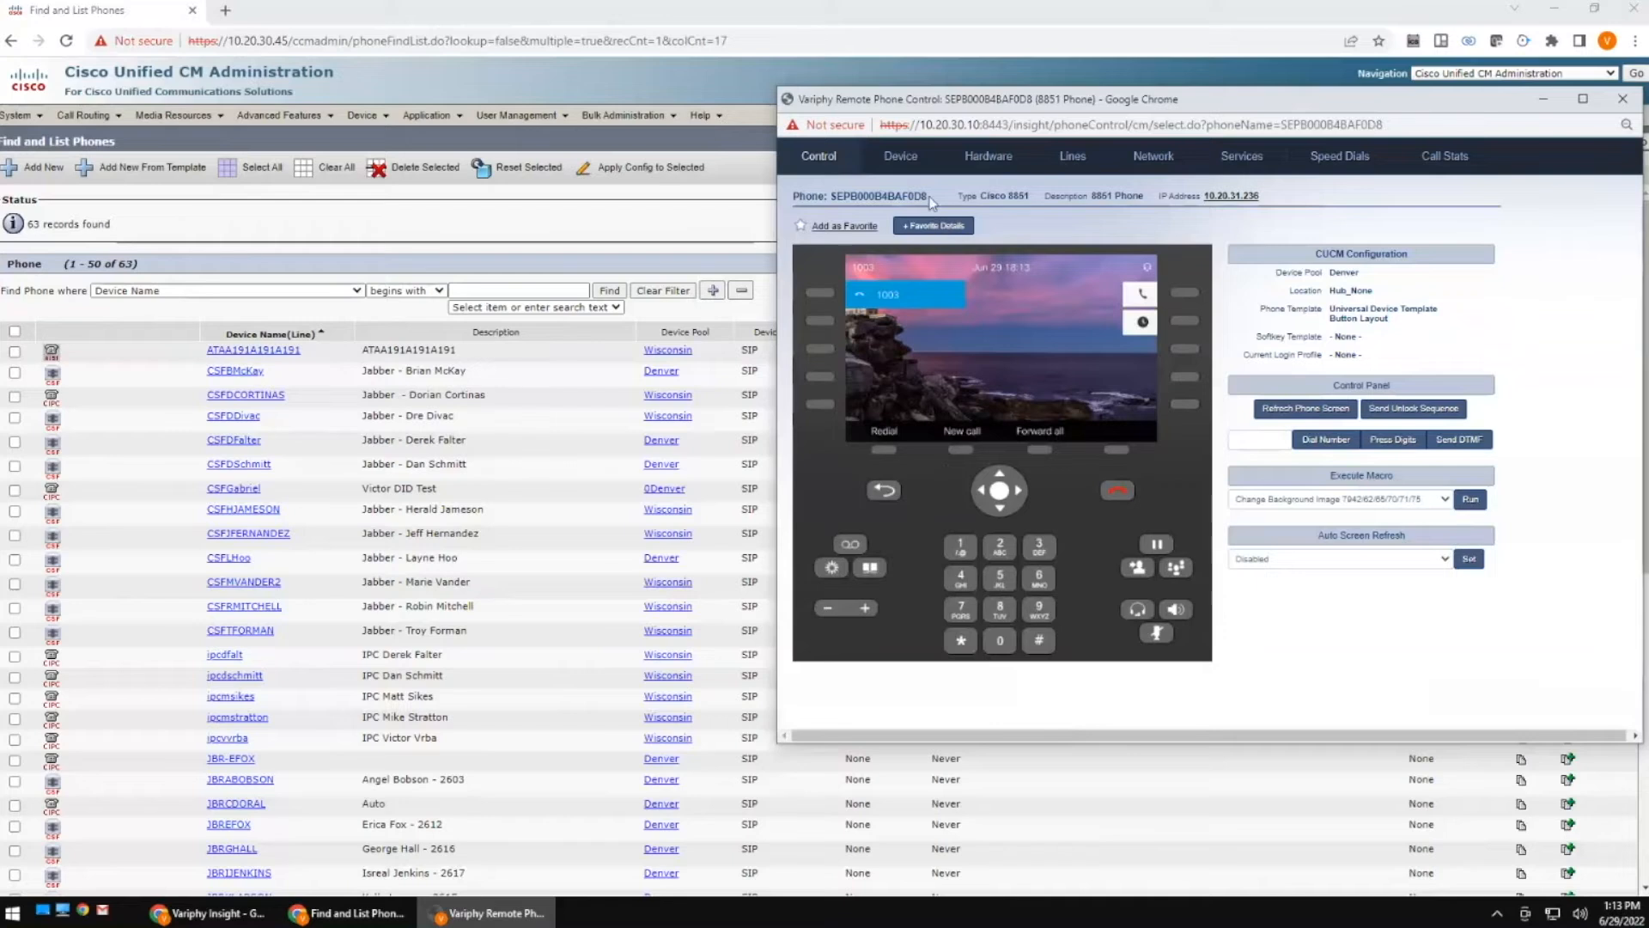
Copy the 8851 phone's device name and search for it in Cisco Unified CM Administration with Device Name begins with SEPB000B4BAF0D8.
left_click_drag(931, 199, 876, 195)
left_click(905, 196)
double_click(921, 197)
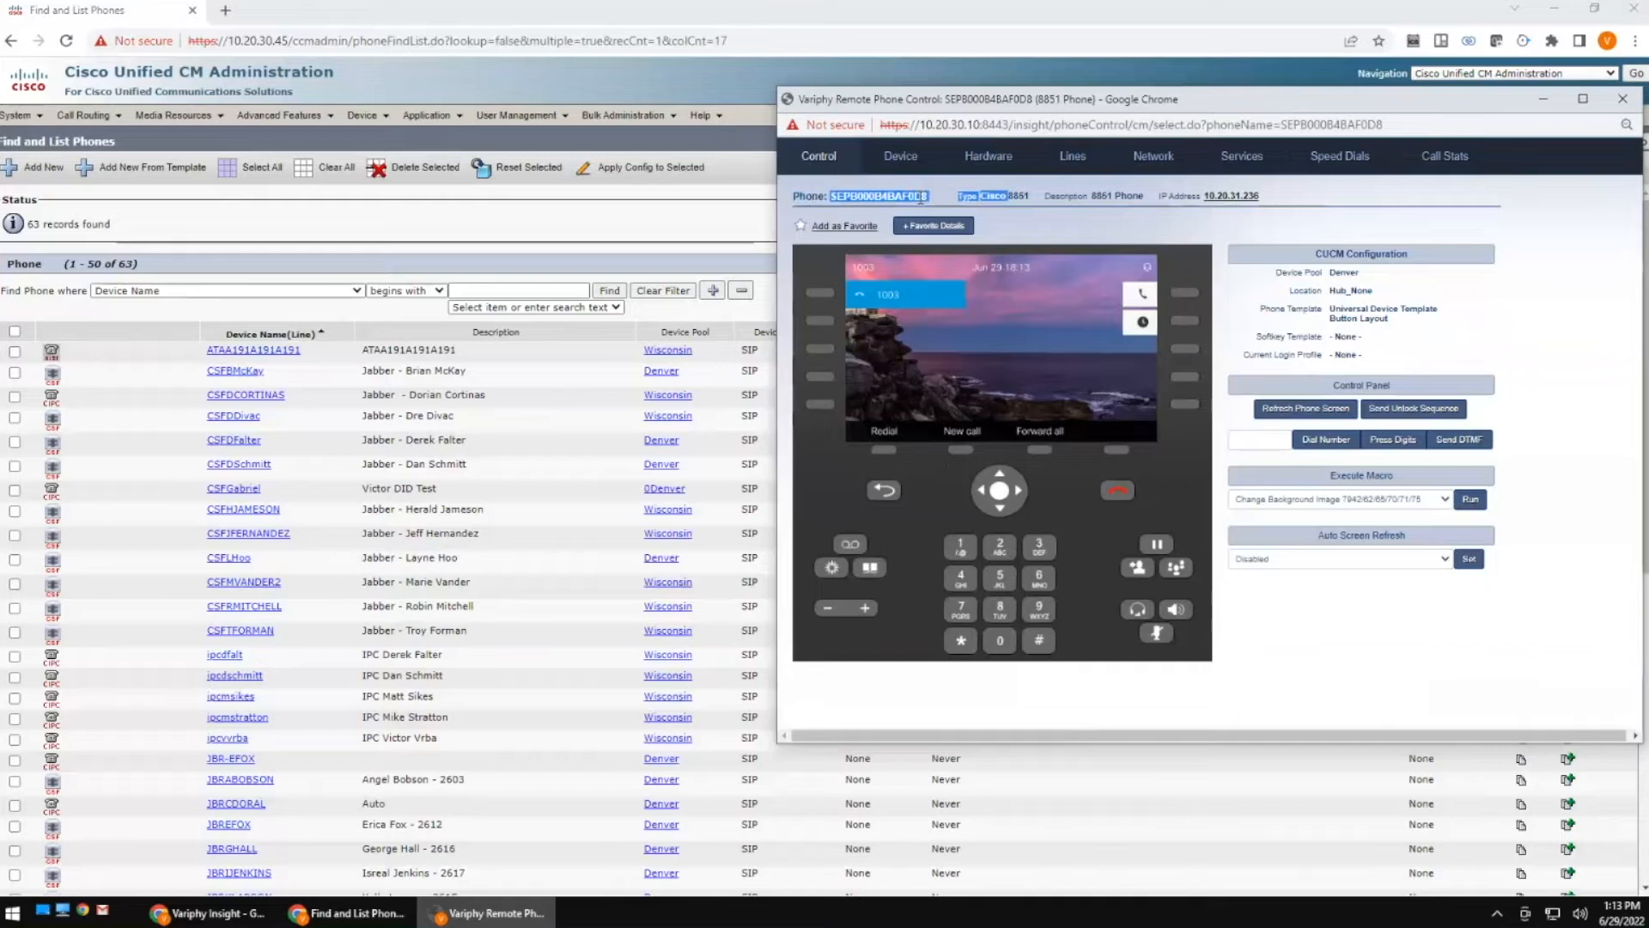
left_click(928, 196)
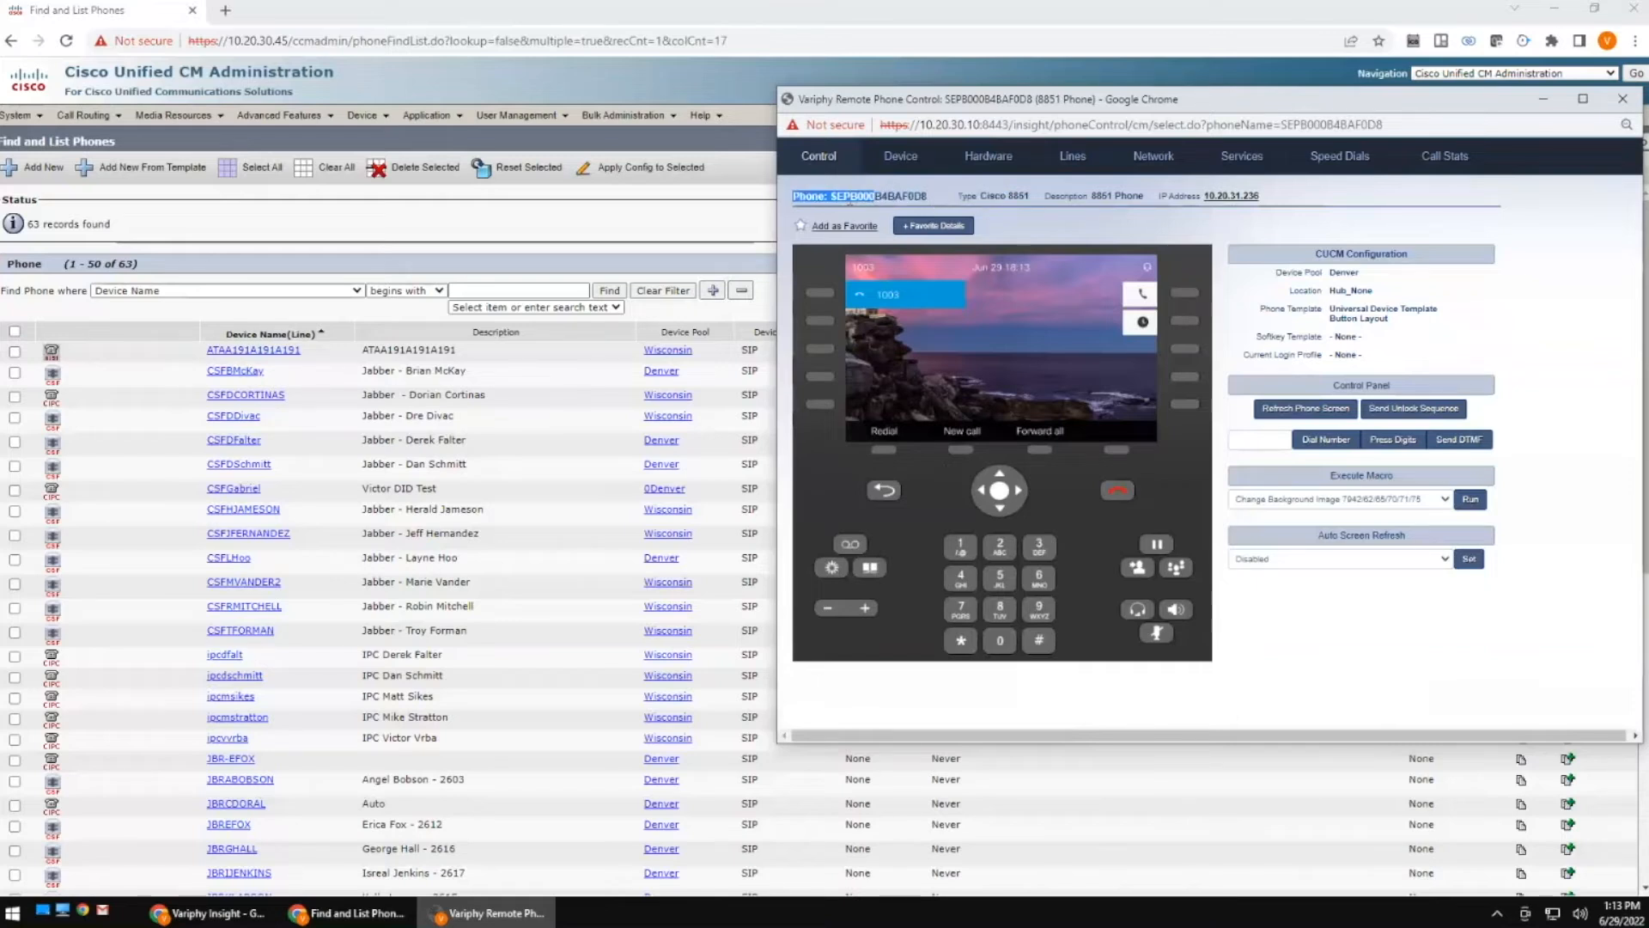
left_click_drag(832, 196, 928, 198)
key("ctrl+c")
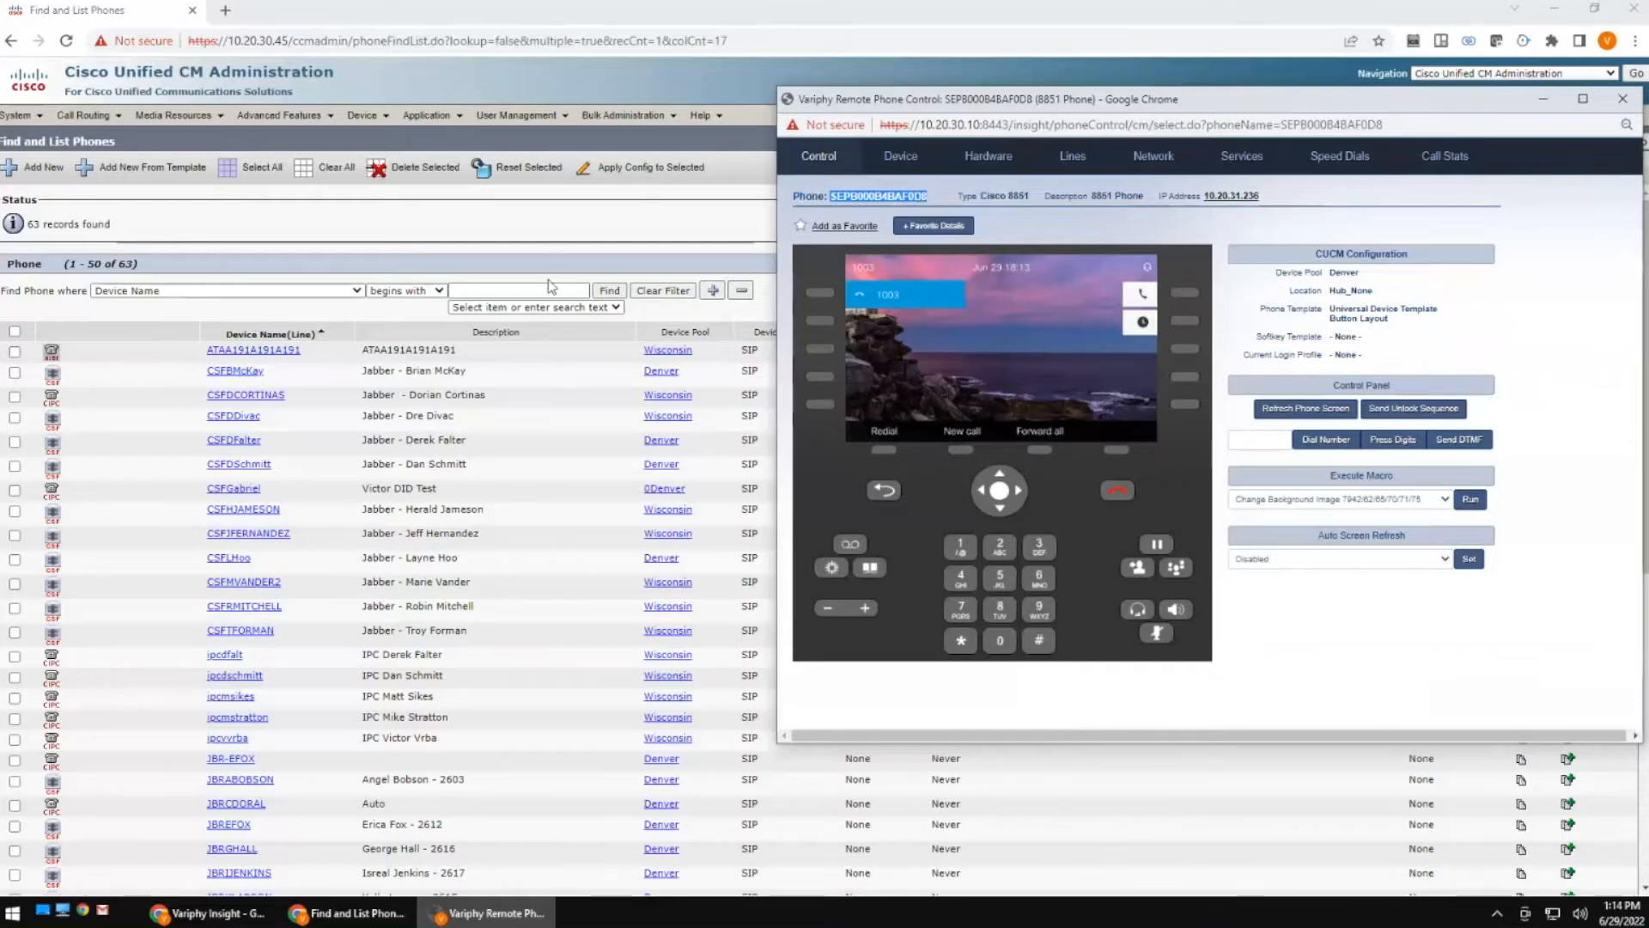
left_click(523, 289)
key("ctrl+v")
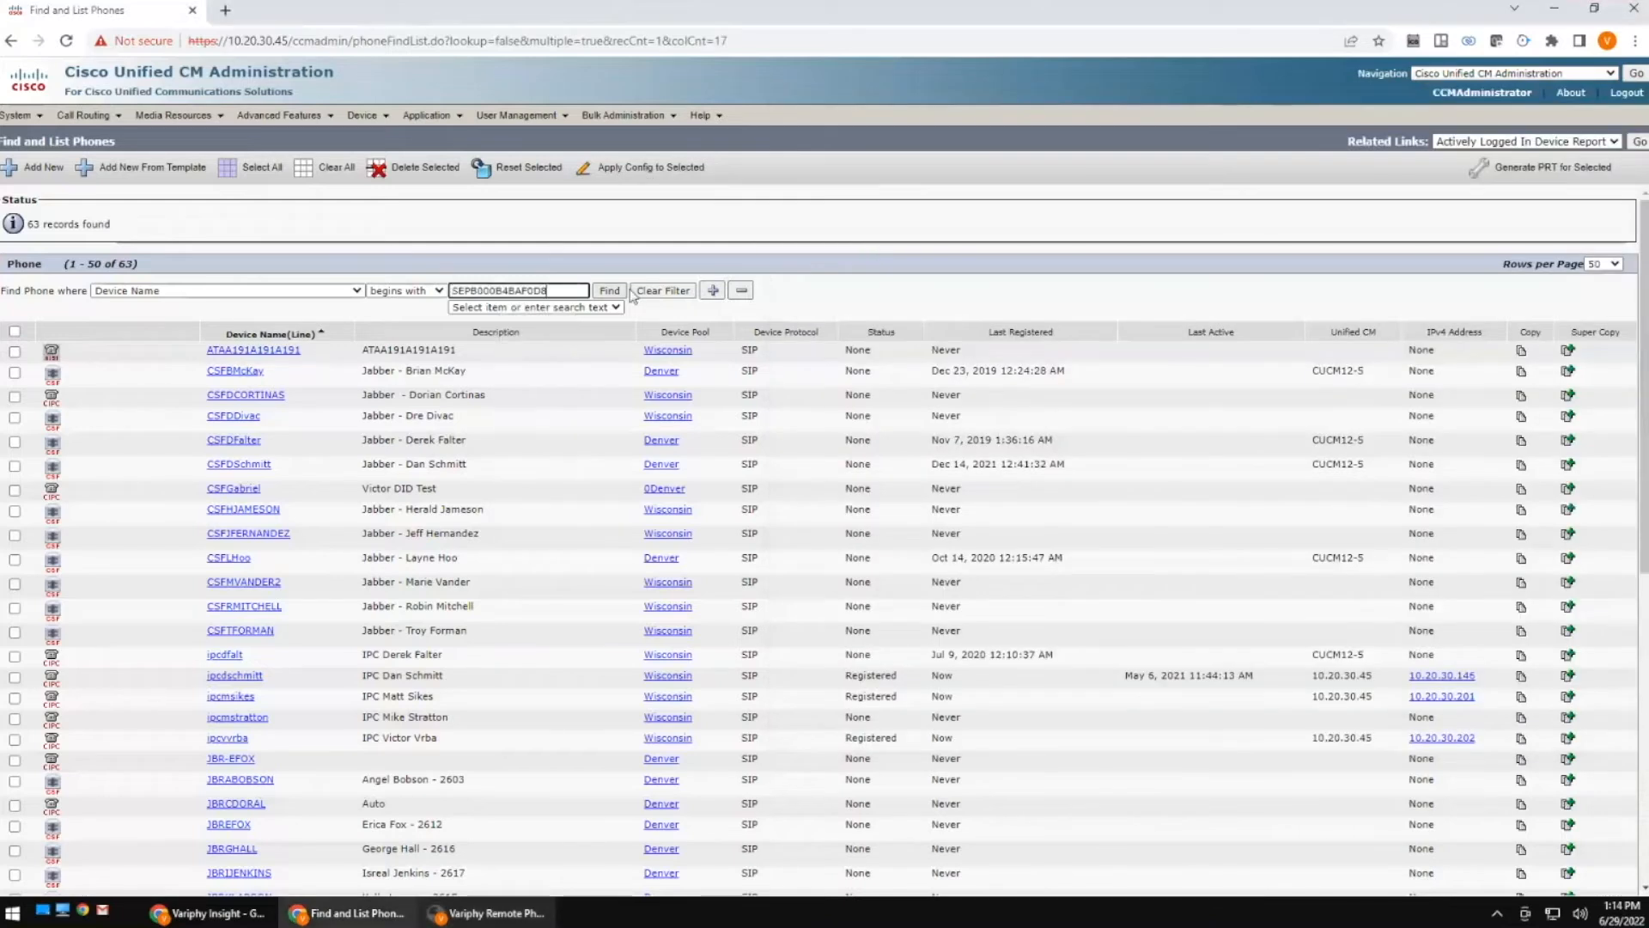
left_click(609, 290)
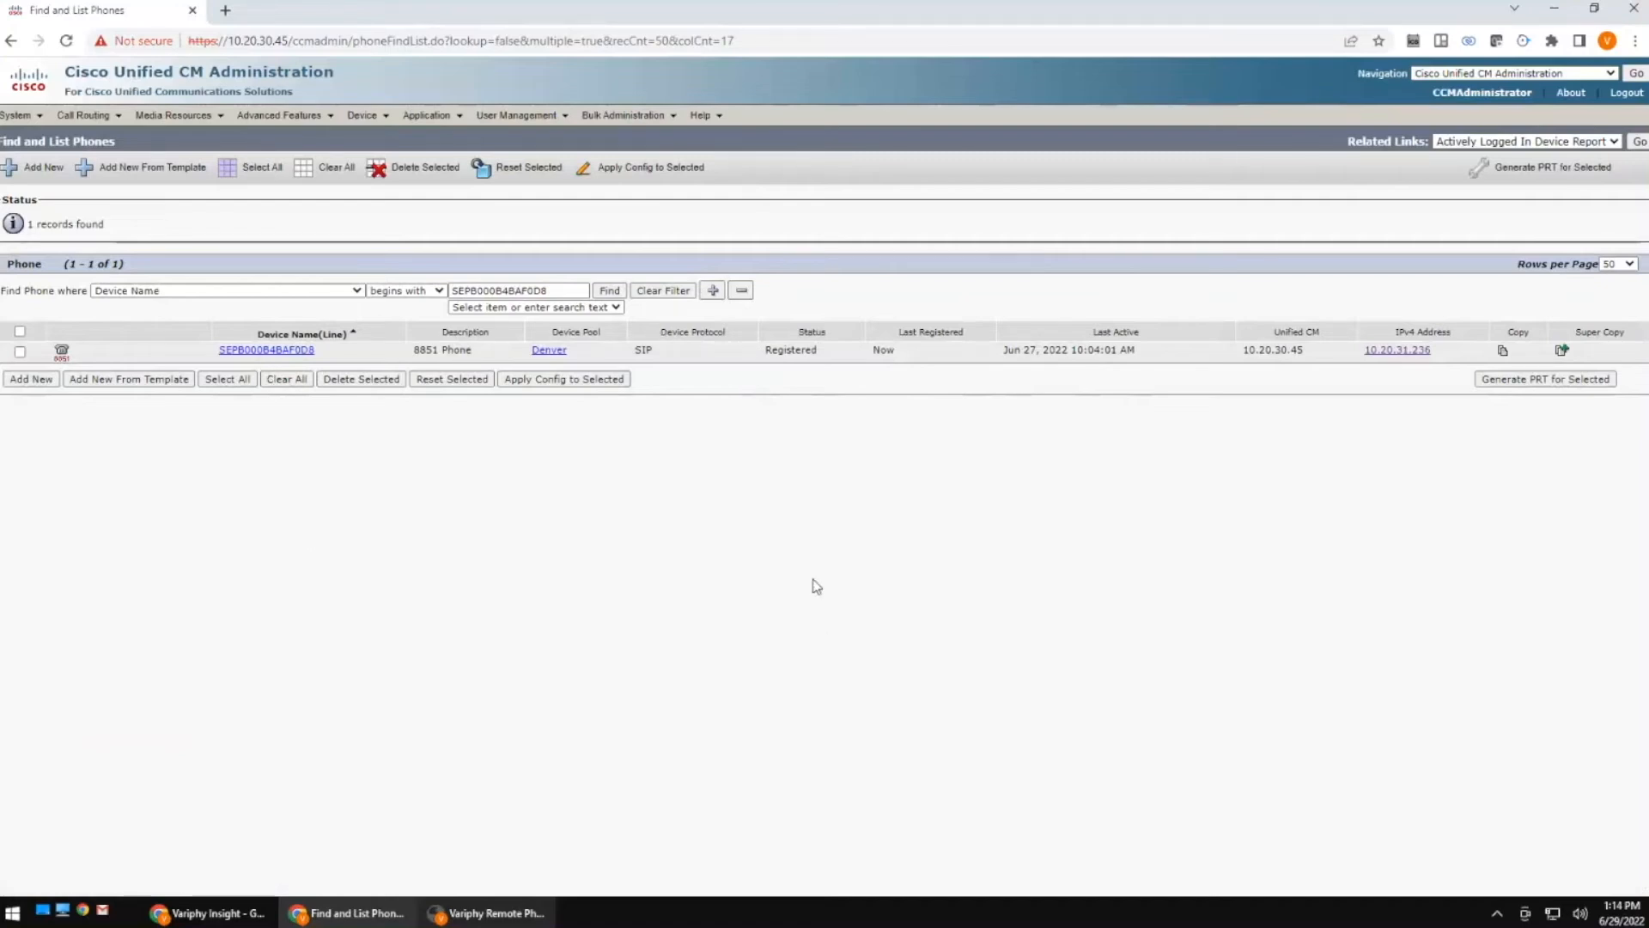
Switch back to the Variphy Insight window and review the Add Phone Macro form's sequence of operations.
left_click(507, 915)
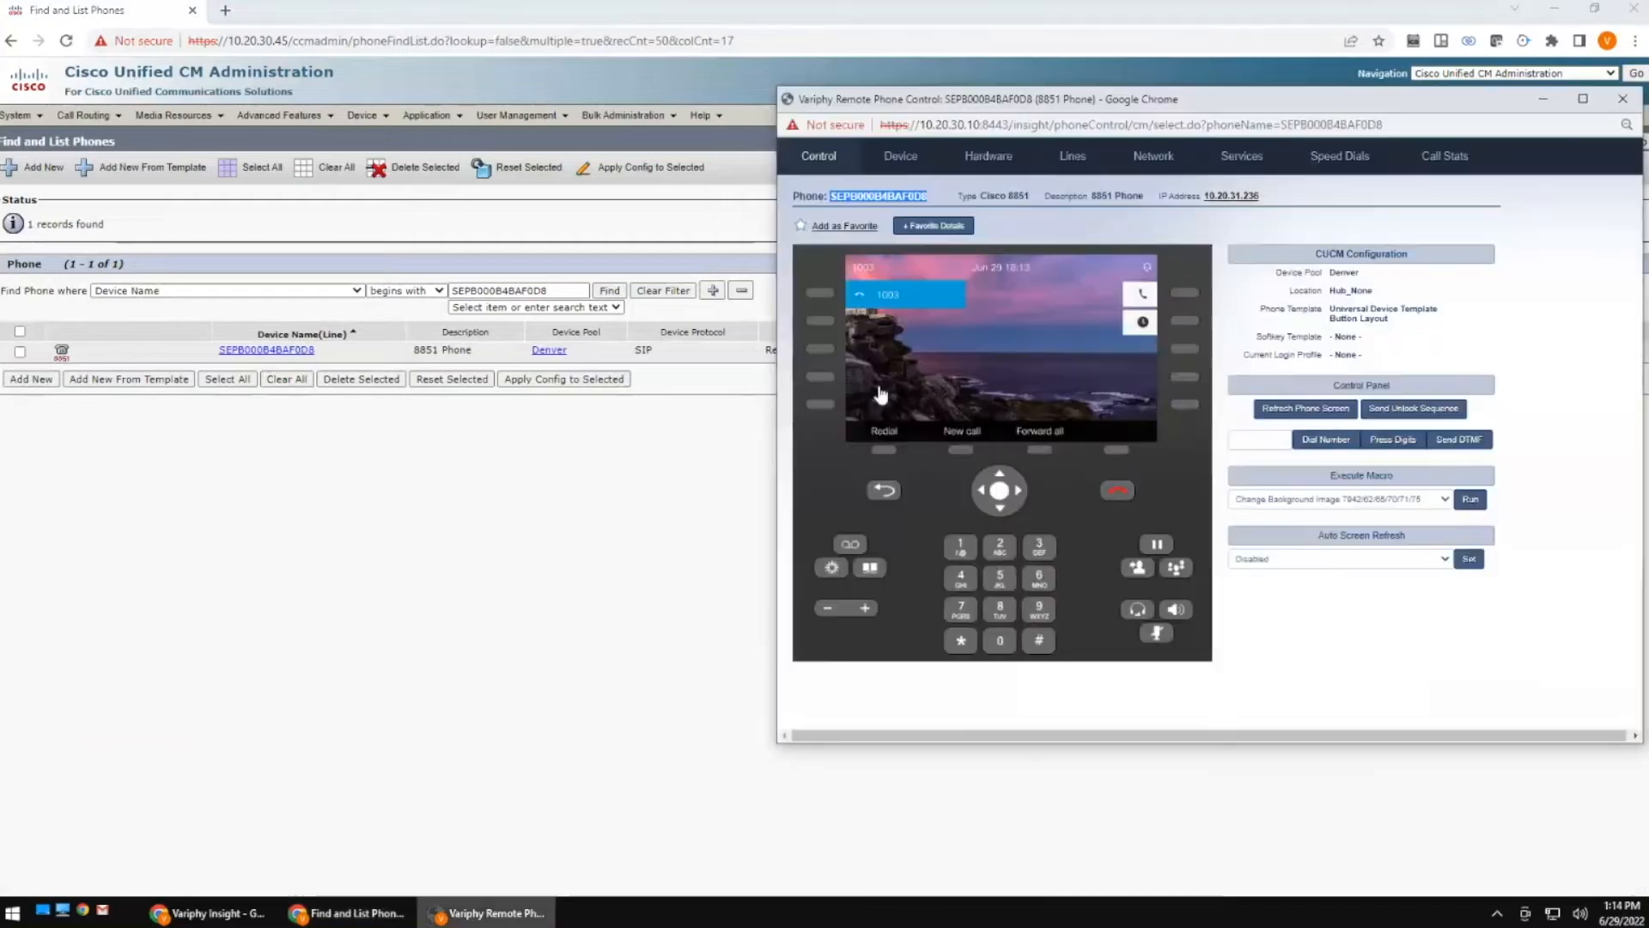
left_click(215, 912)
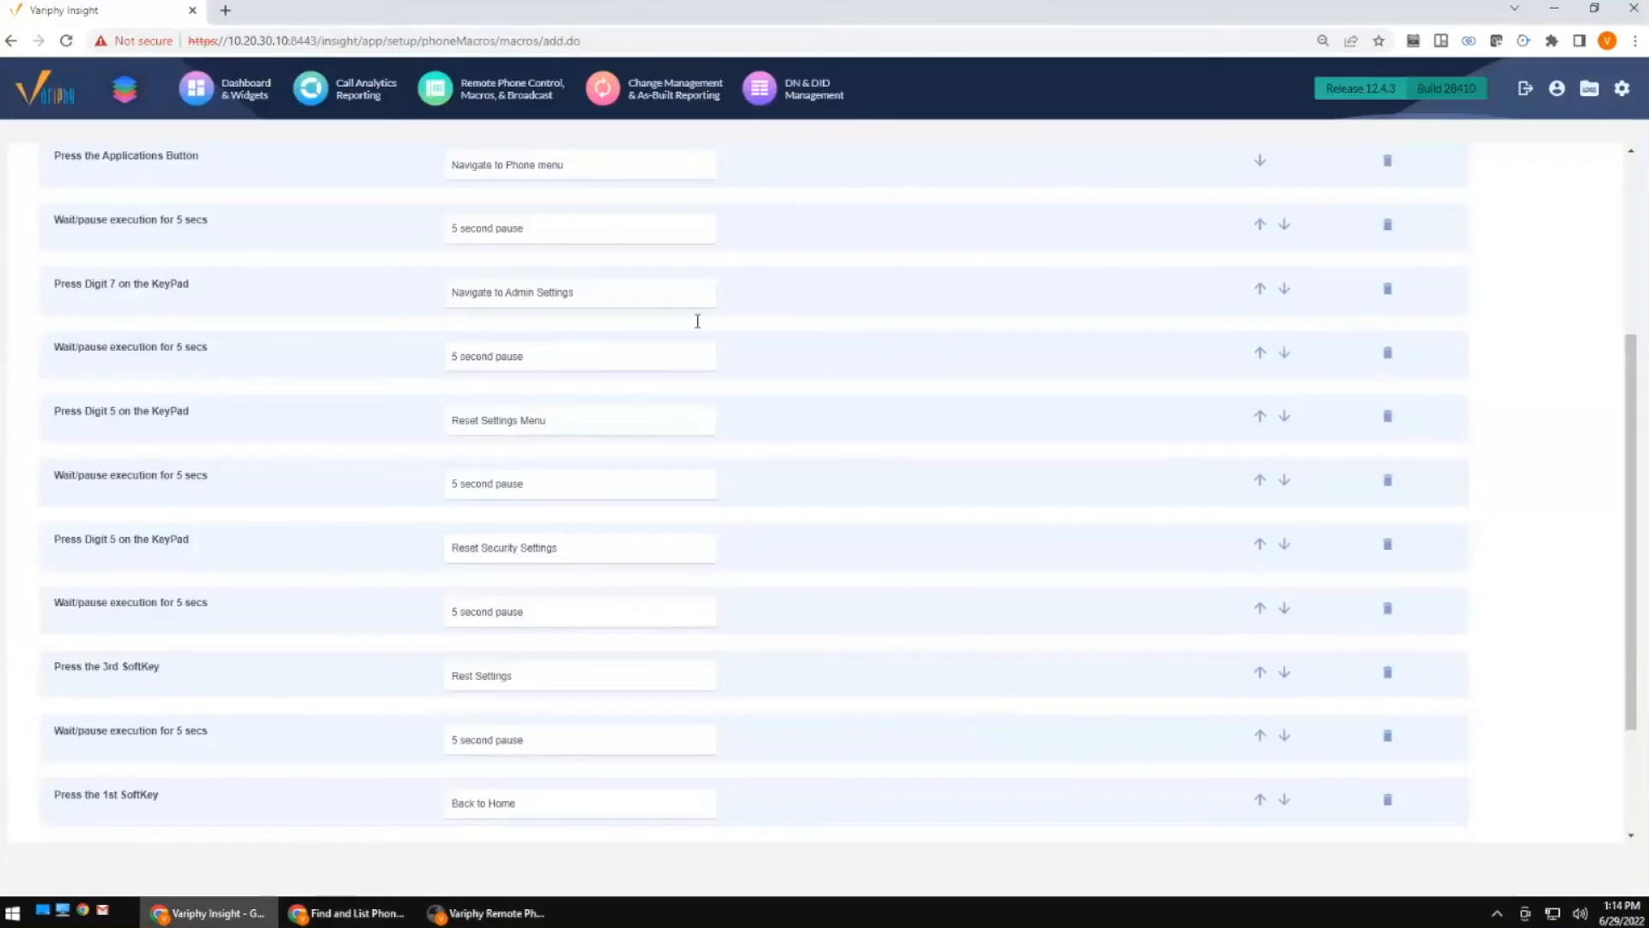
scroll(859, 653, "down", 3)
scroll(868, 645, "up", 6)
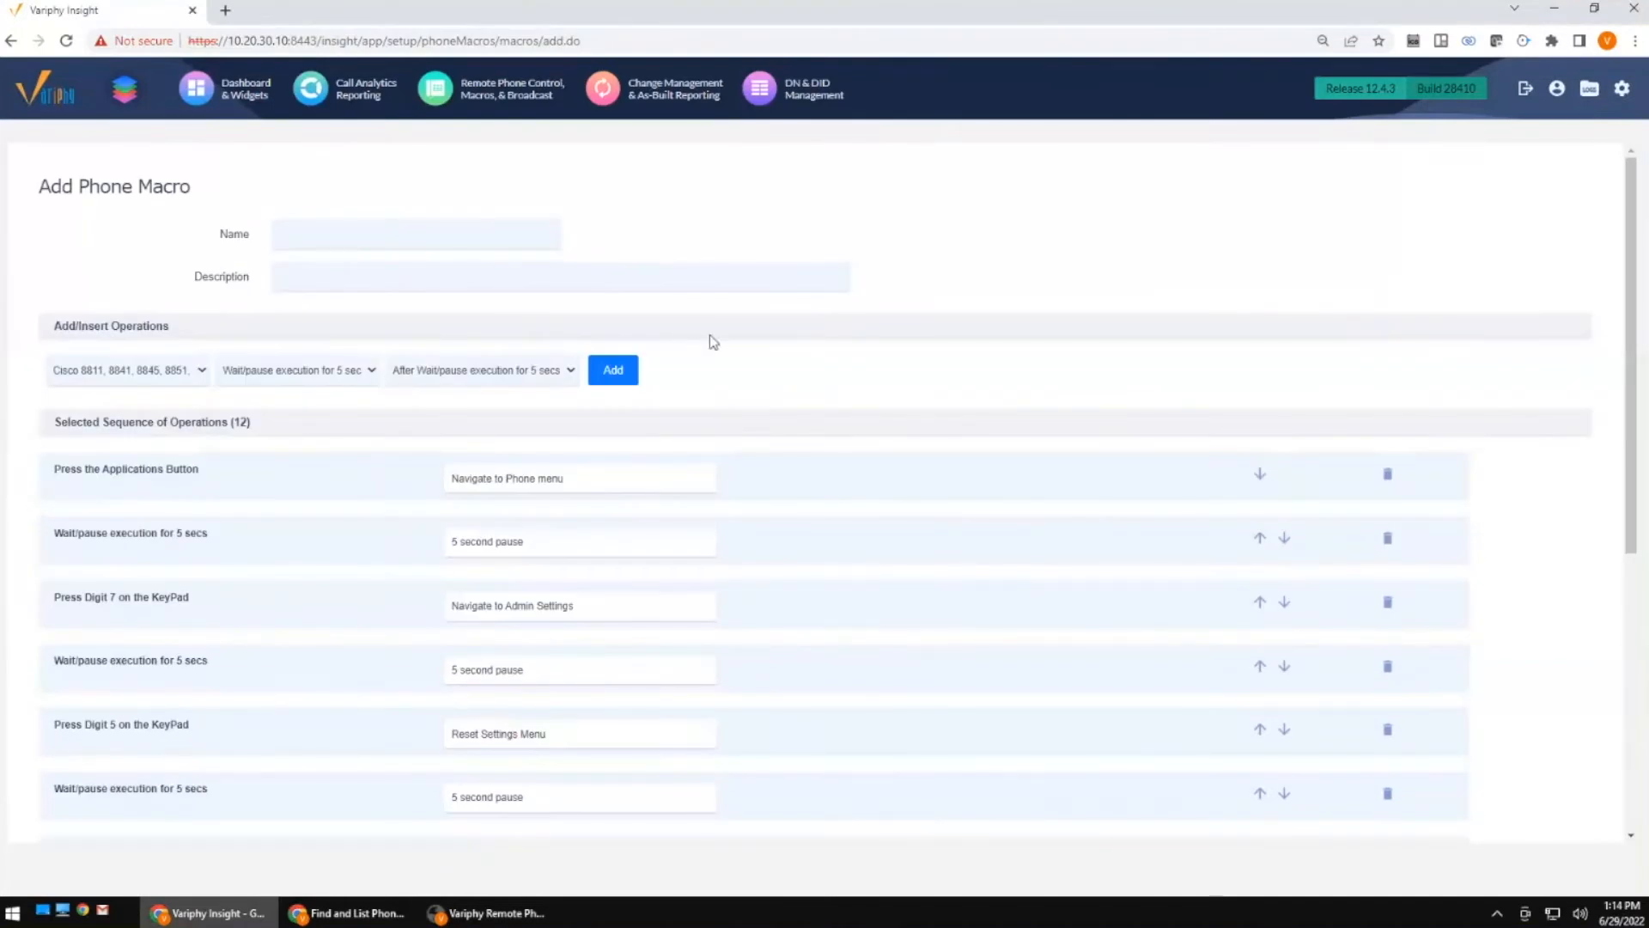
Name the macro "Workshop 8851 ITL Delete", check its sequence of operations, and save it.
left_click(340, 225)
type("Workshop")
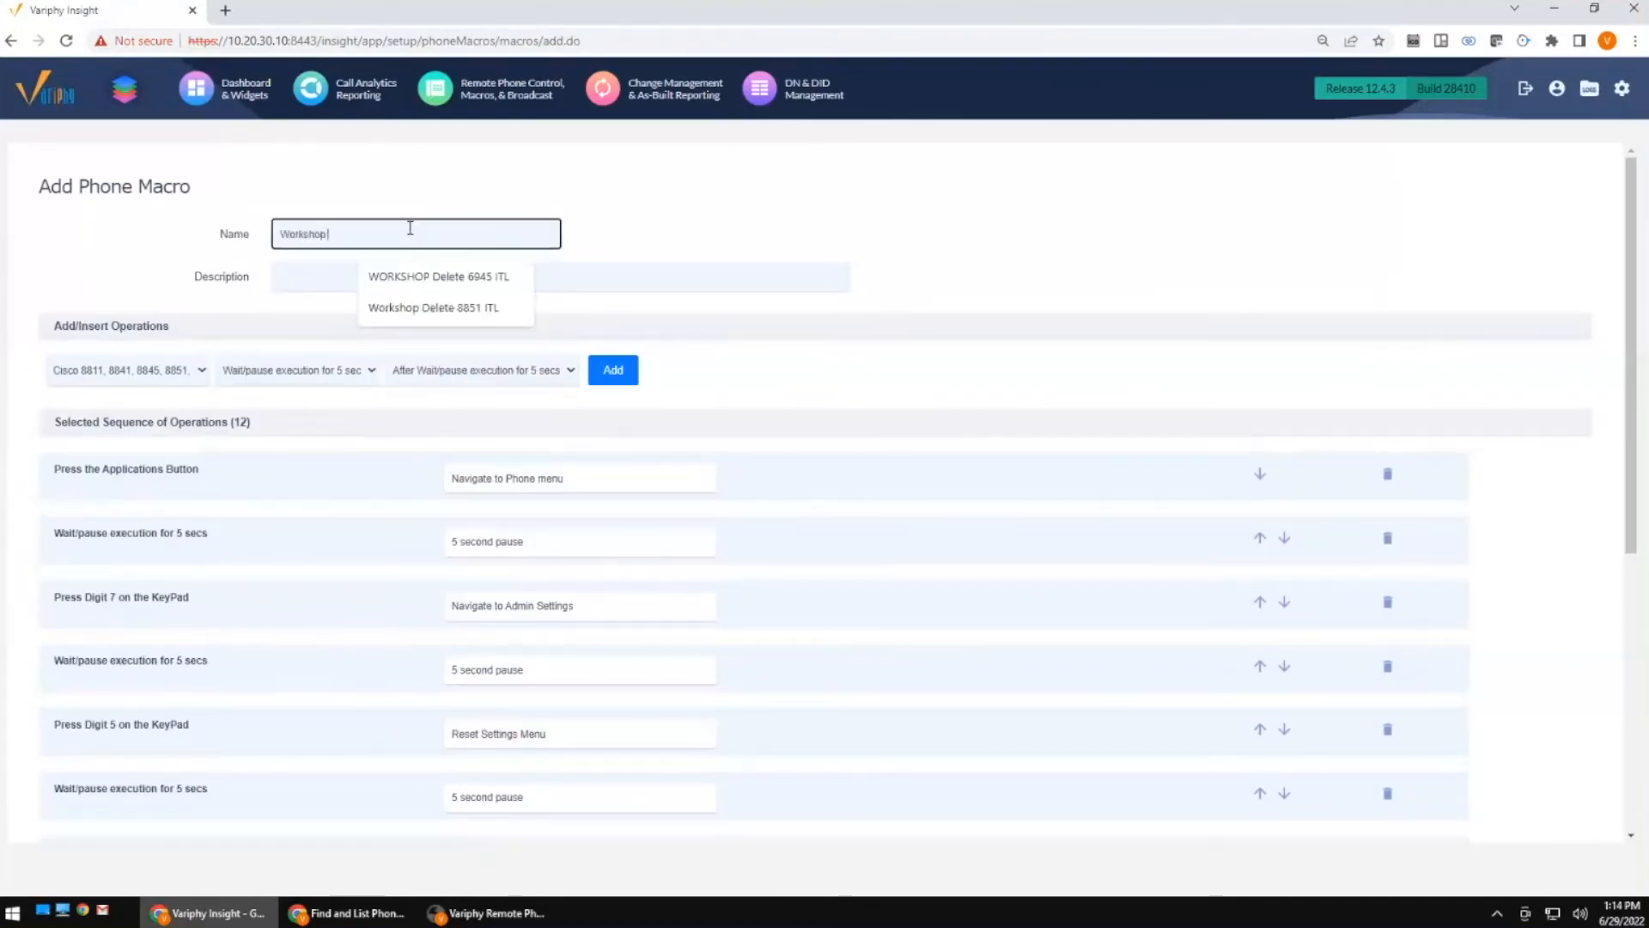
type(" 8851")
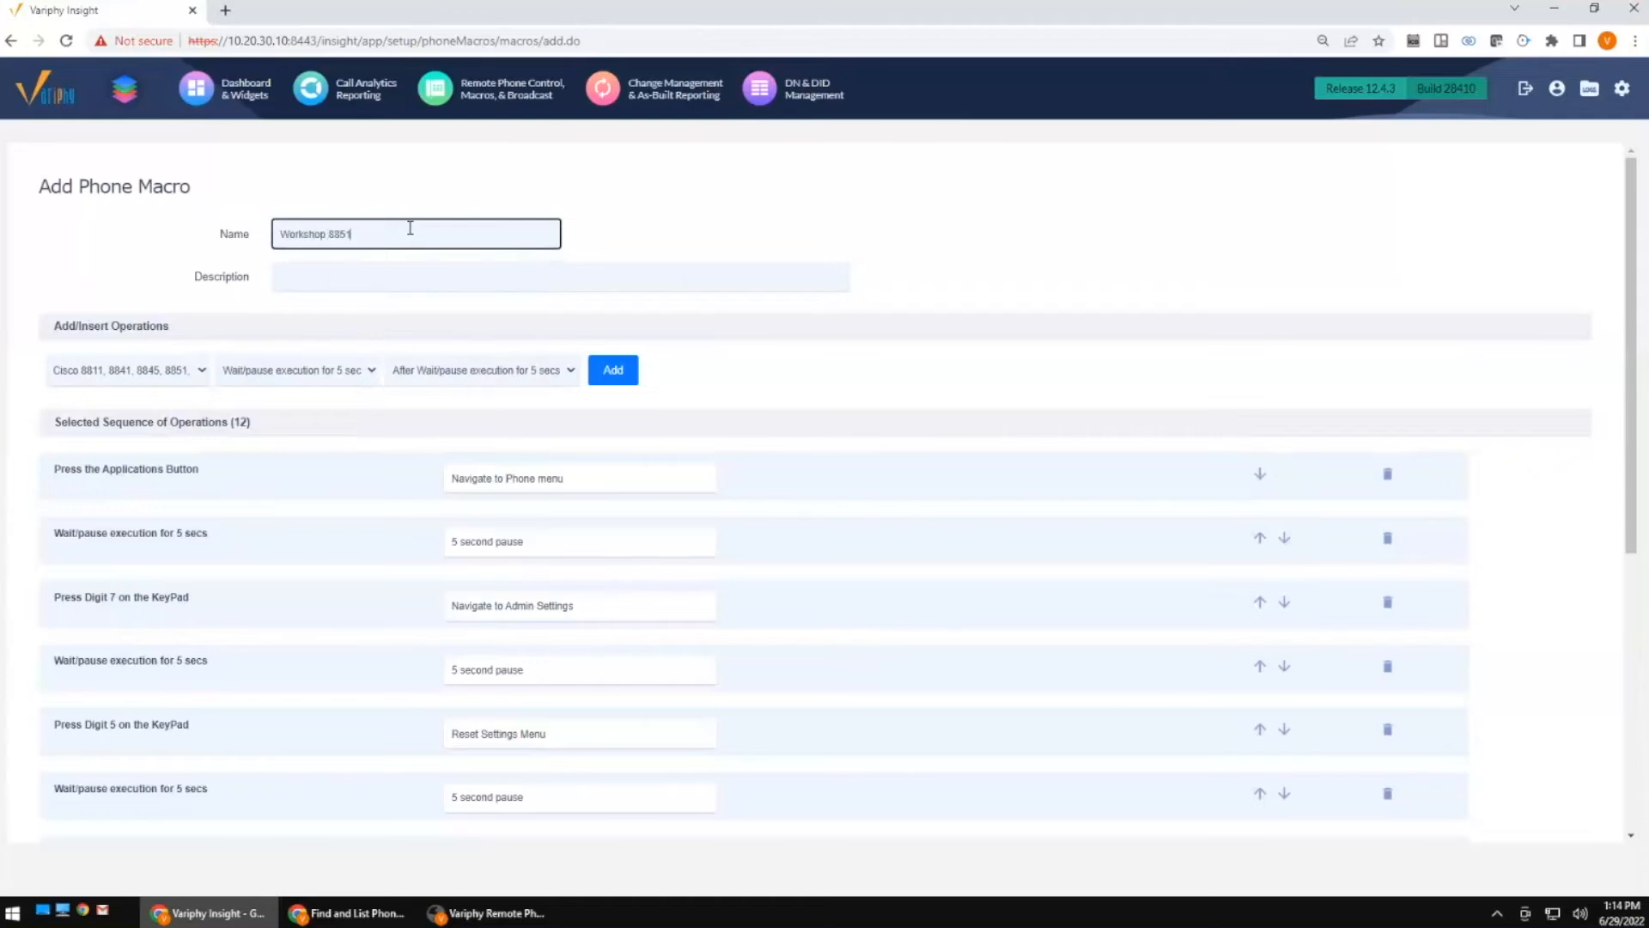
type(" ITL Delete")
scroll(806, 335, "down", 6)
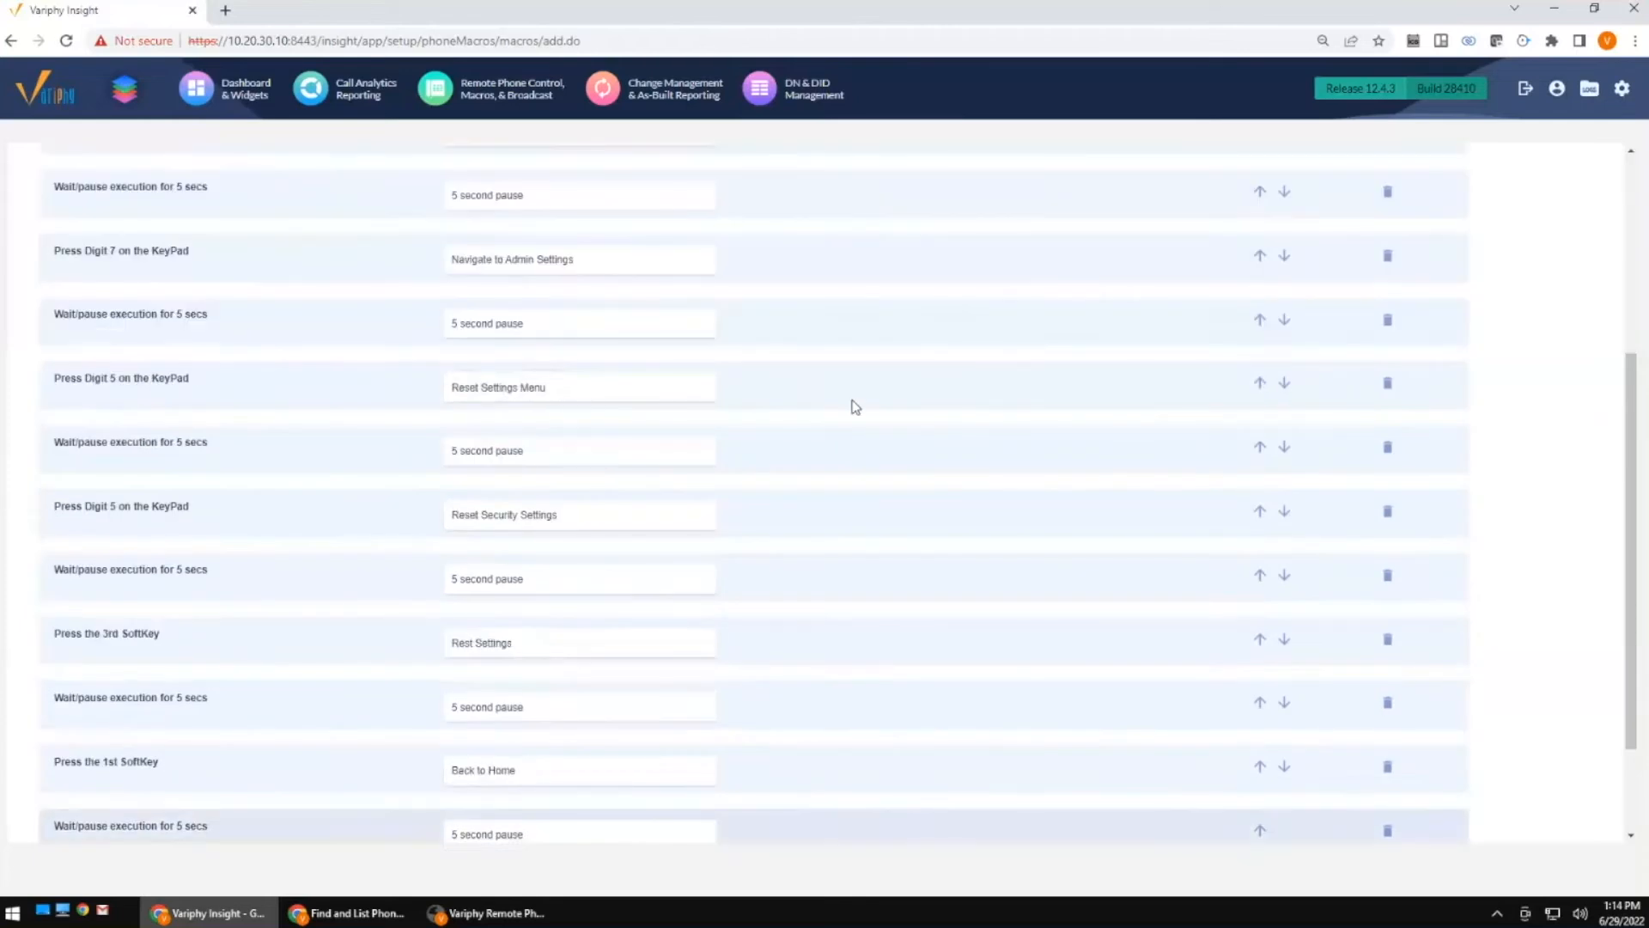
scroll(788, 438, "up", 4)
scroll(265, 420, "down", 5)
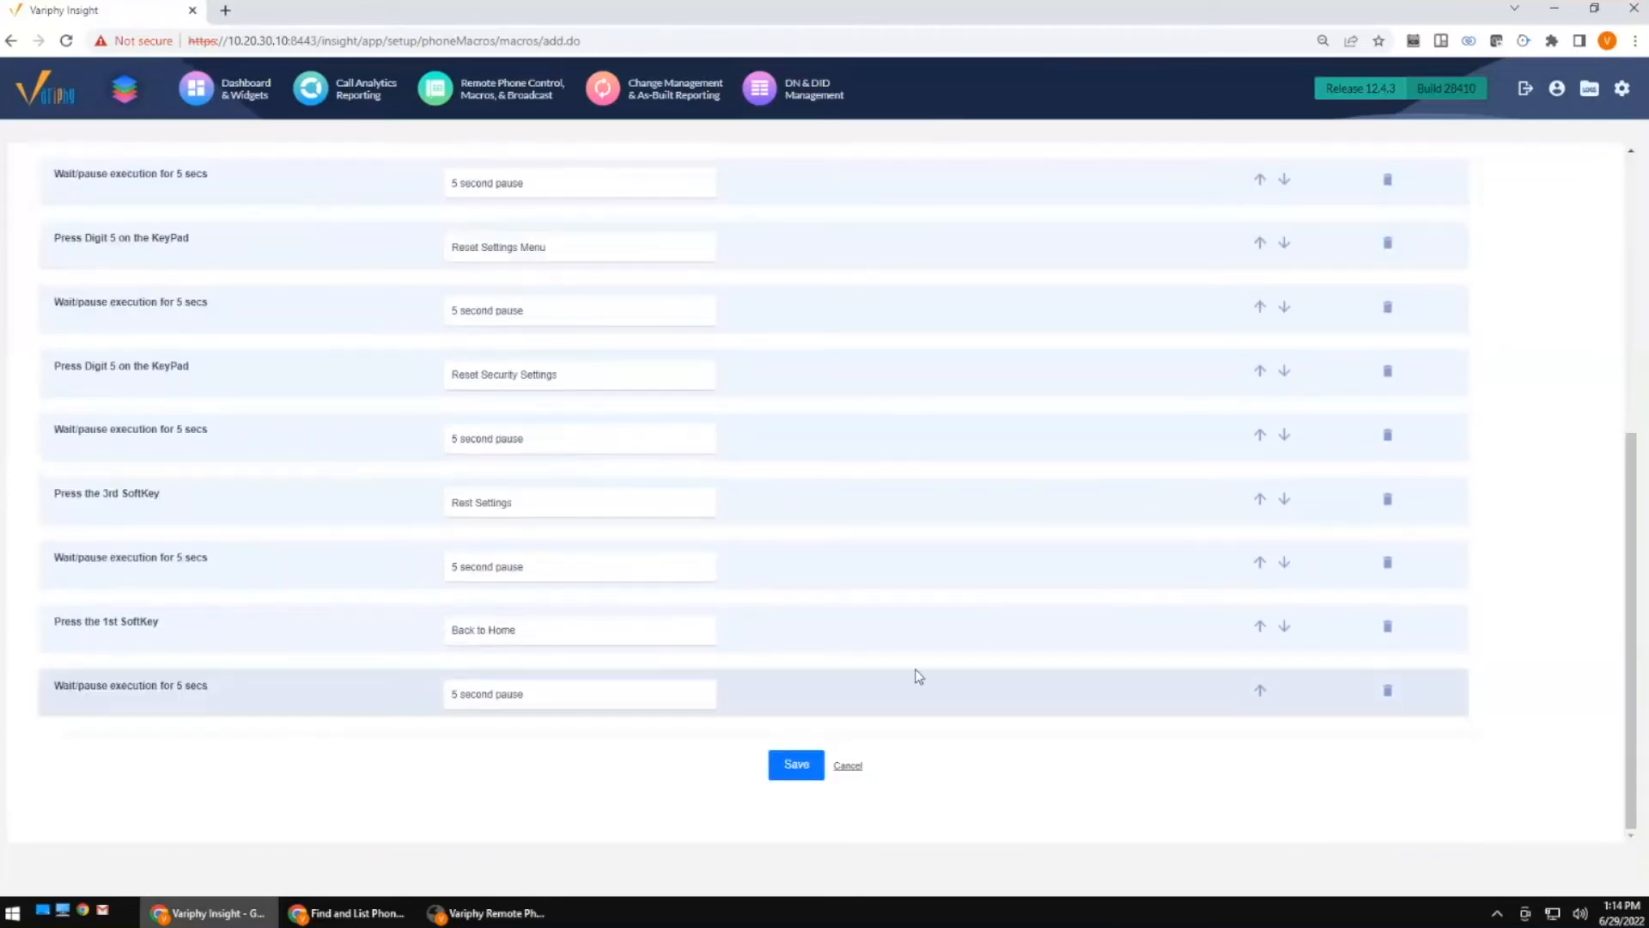
left_click(796, 769)
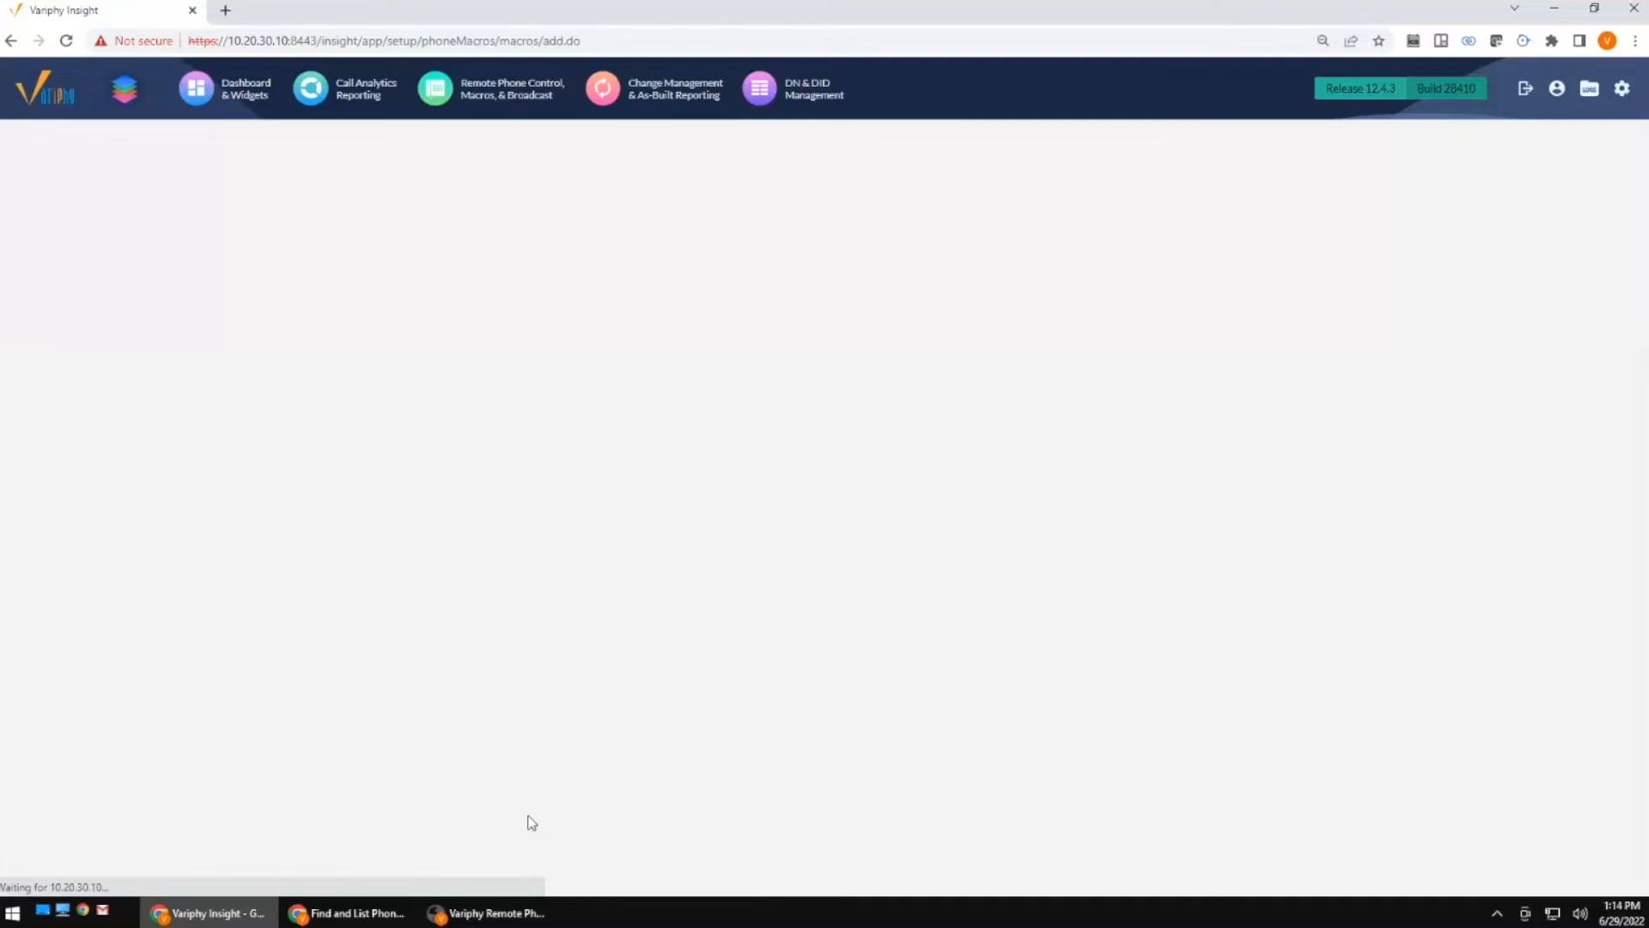
Switch to the Variphy Remote Phone Control window and look through the macros available under Execute Macro.
left_click(480, 923)
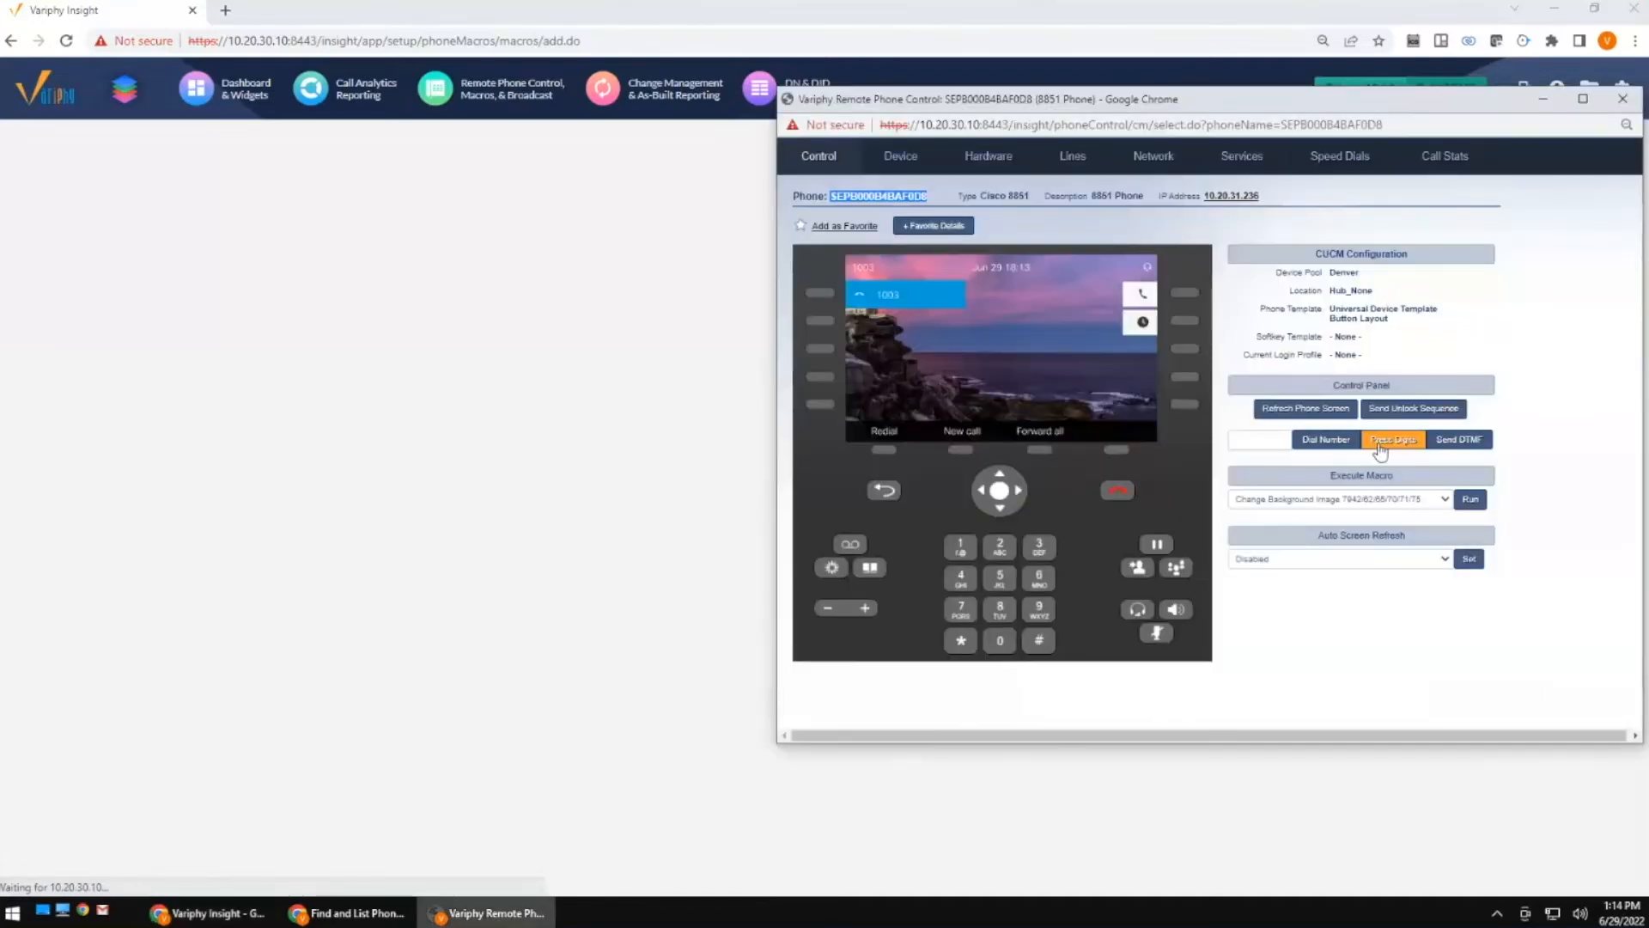
left_click(1379, 500)
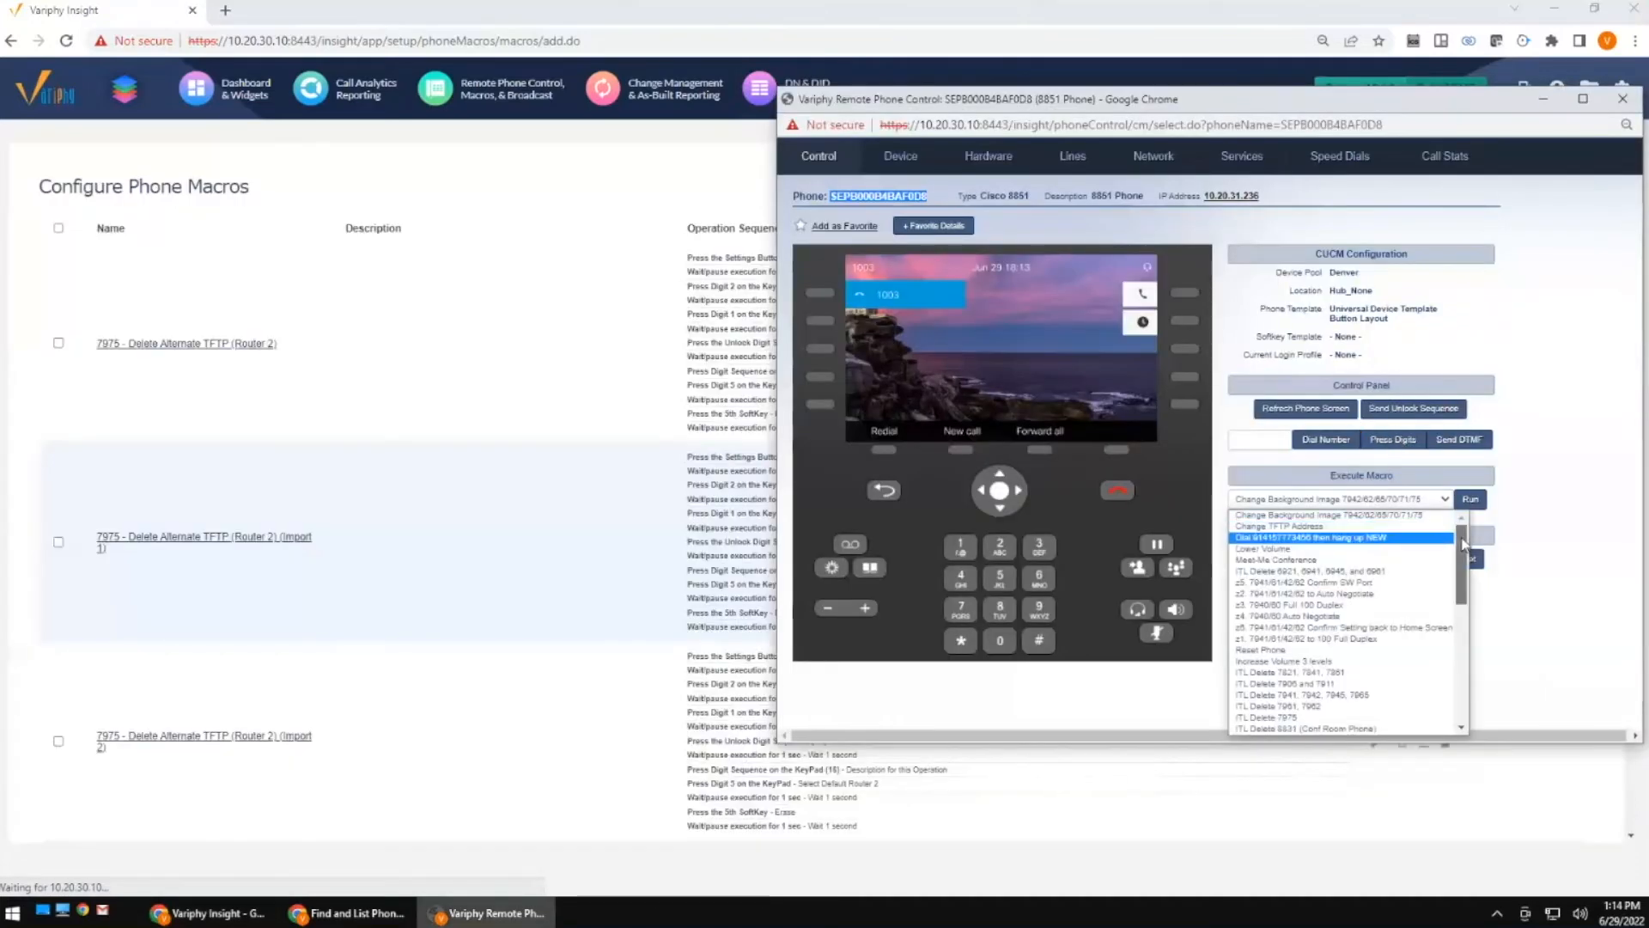
mouse_move(1462, 553)
left_mouse_down()
mouse_move(1475, 668)
mouse_move(1472, 572)
left_mouse_up()
left_click(1557, 514)
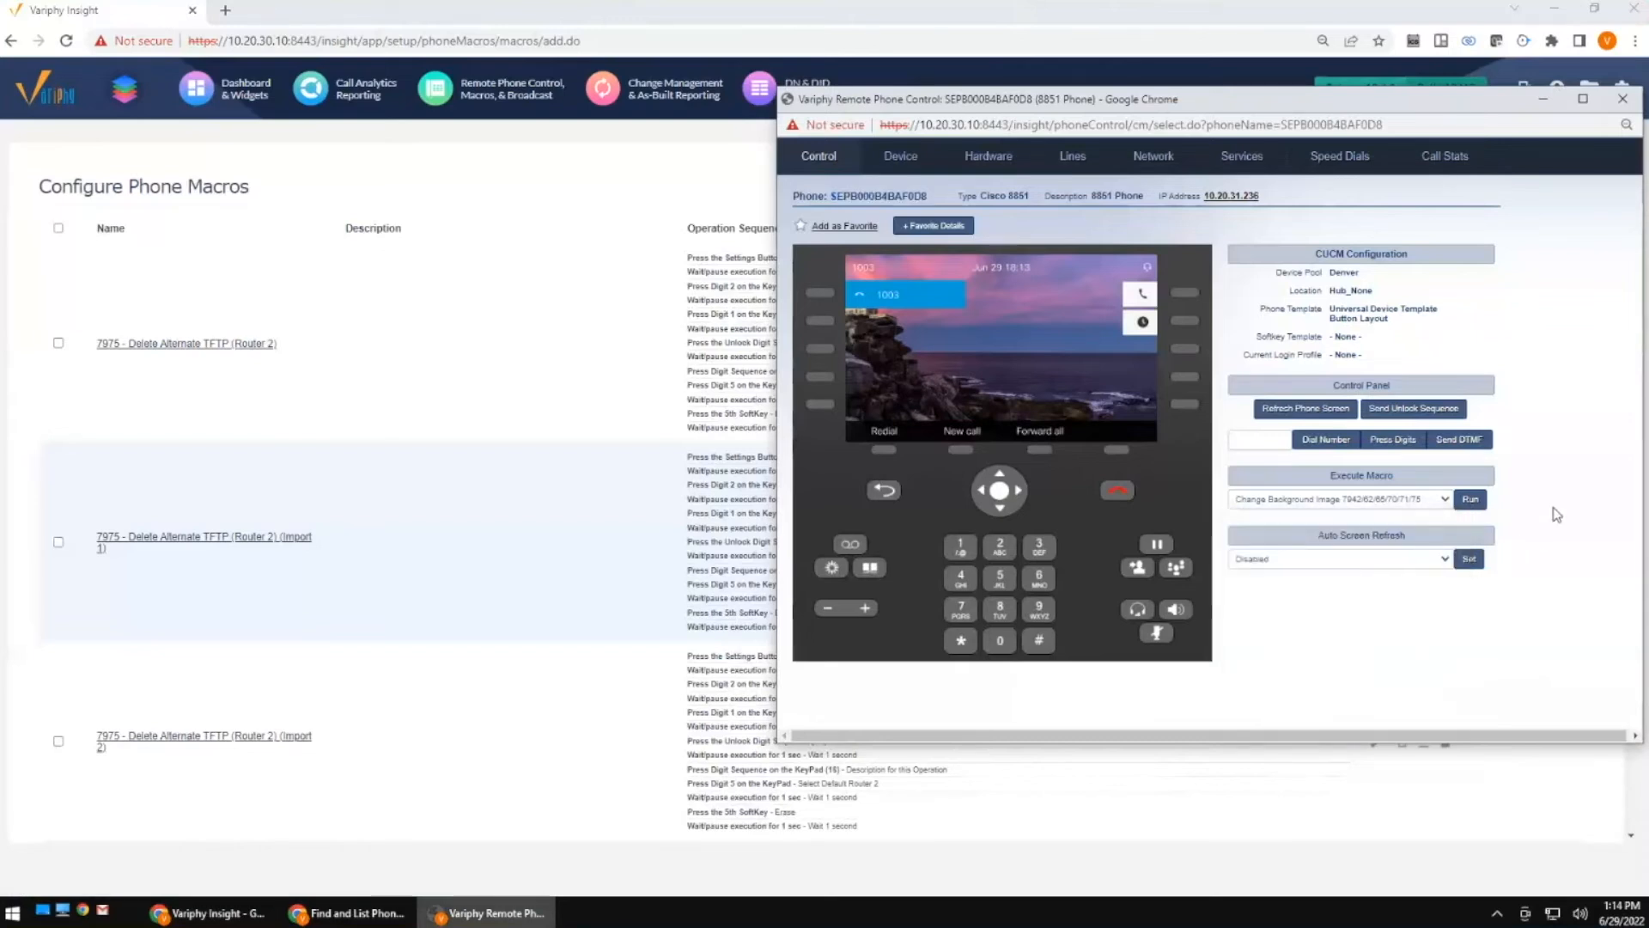
Switch back to the Variphy Insight window and locate Workshop 8851 ITL Delete among the macros available to execute on the Phone Macros page.
left_click(762, 254)
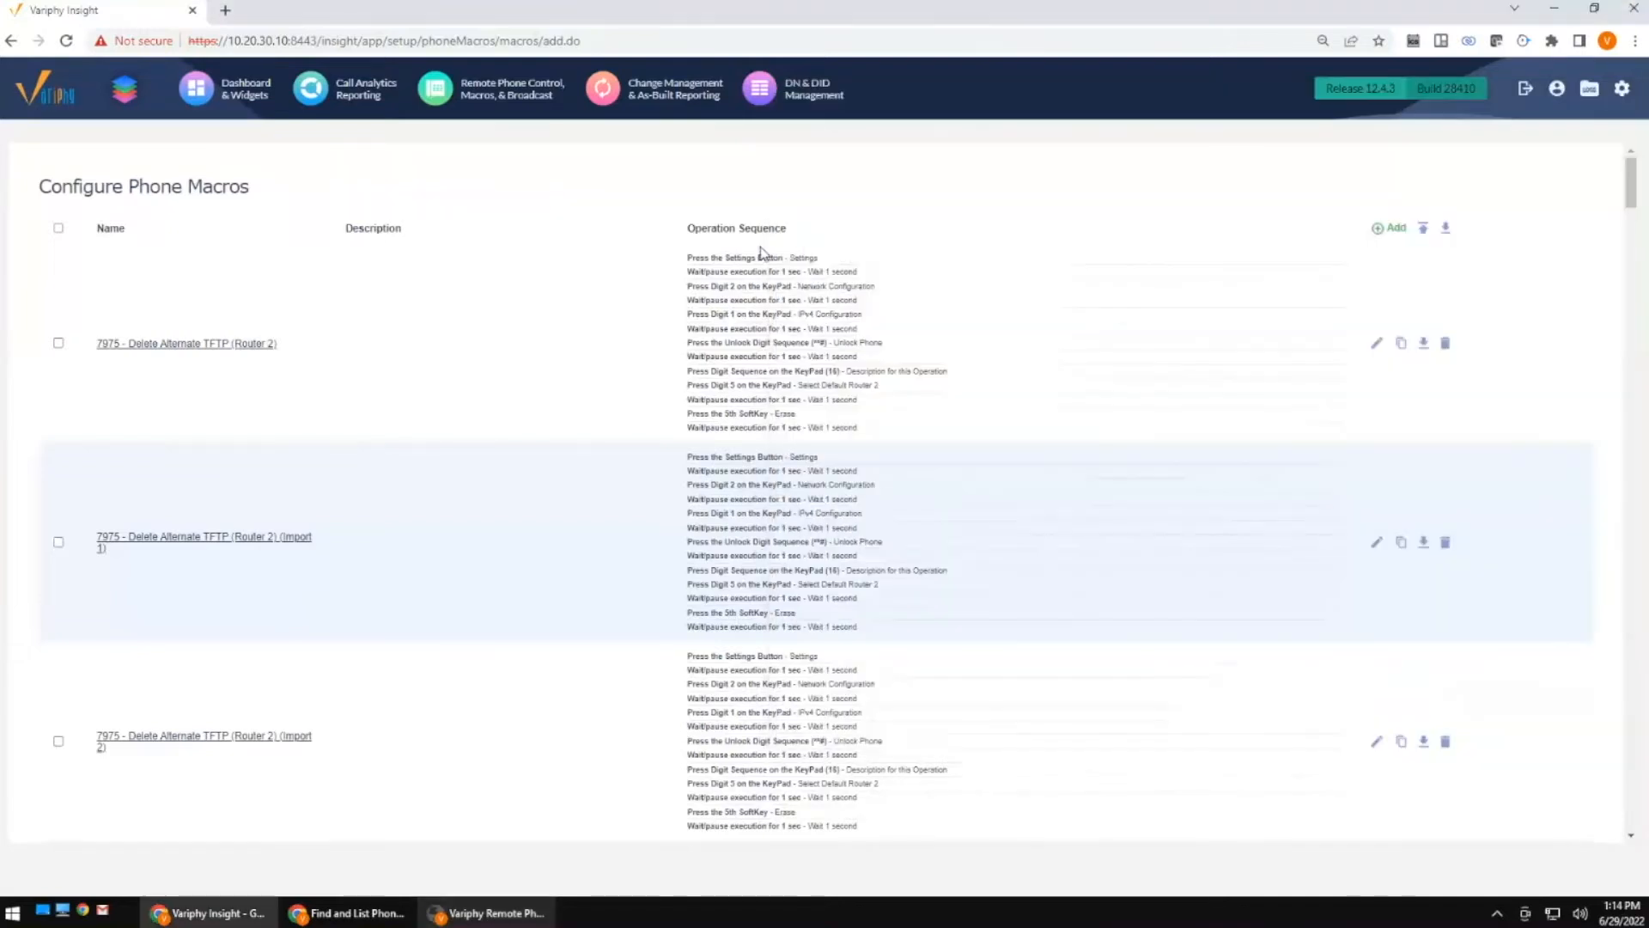
left_click(502, 96)
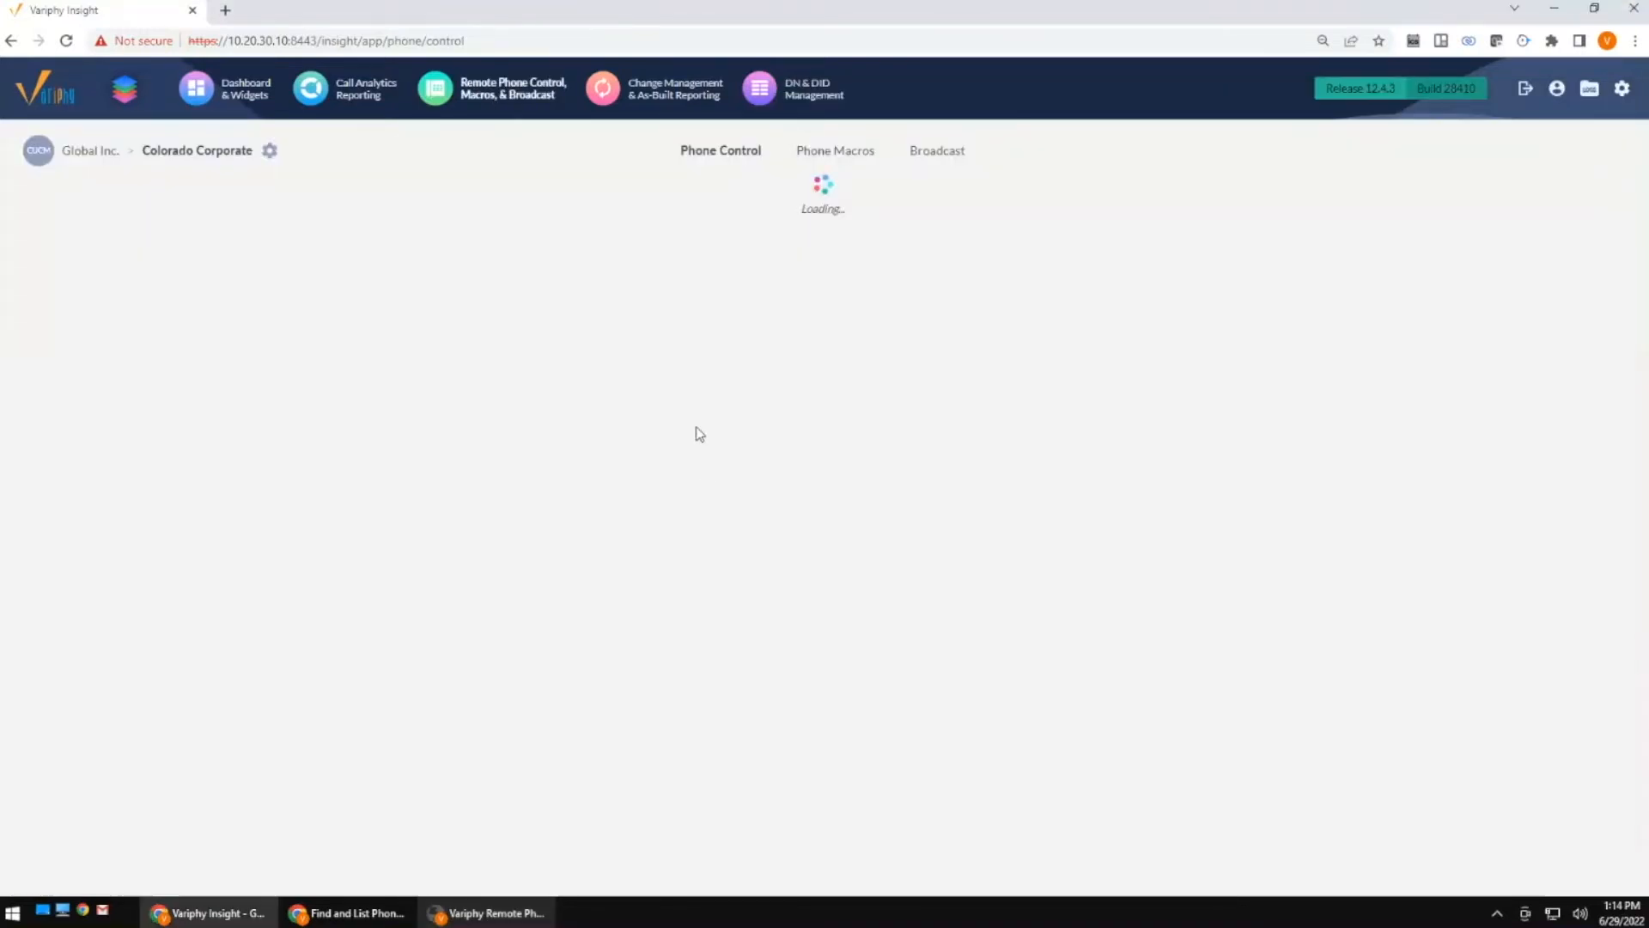
left_click(834, 156)
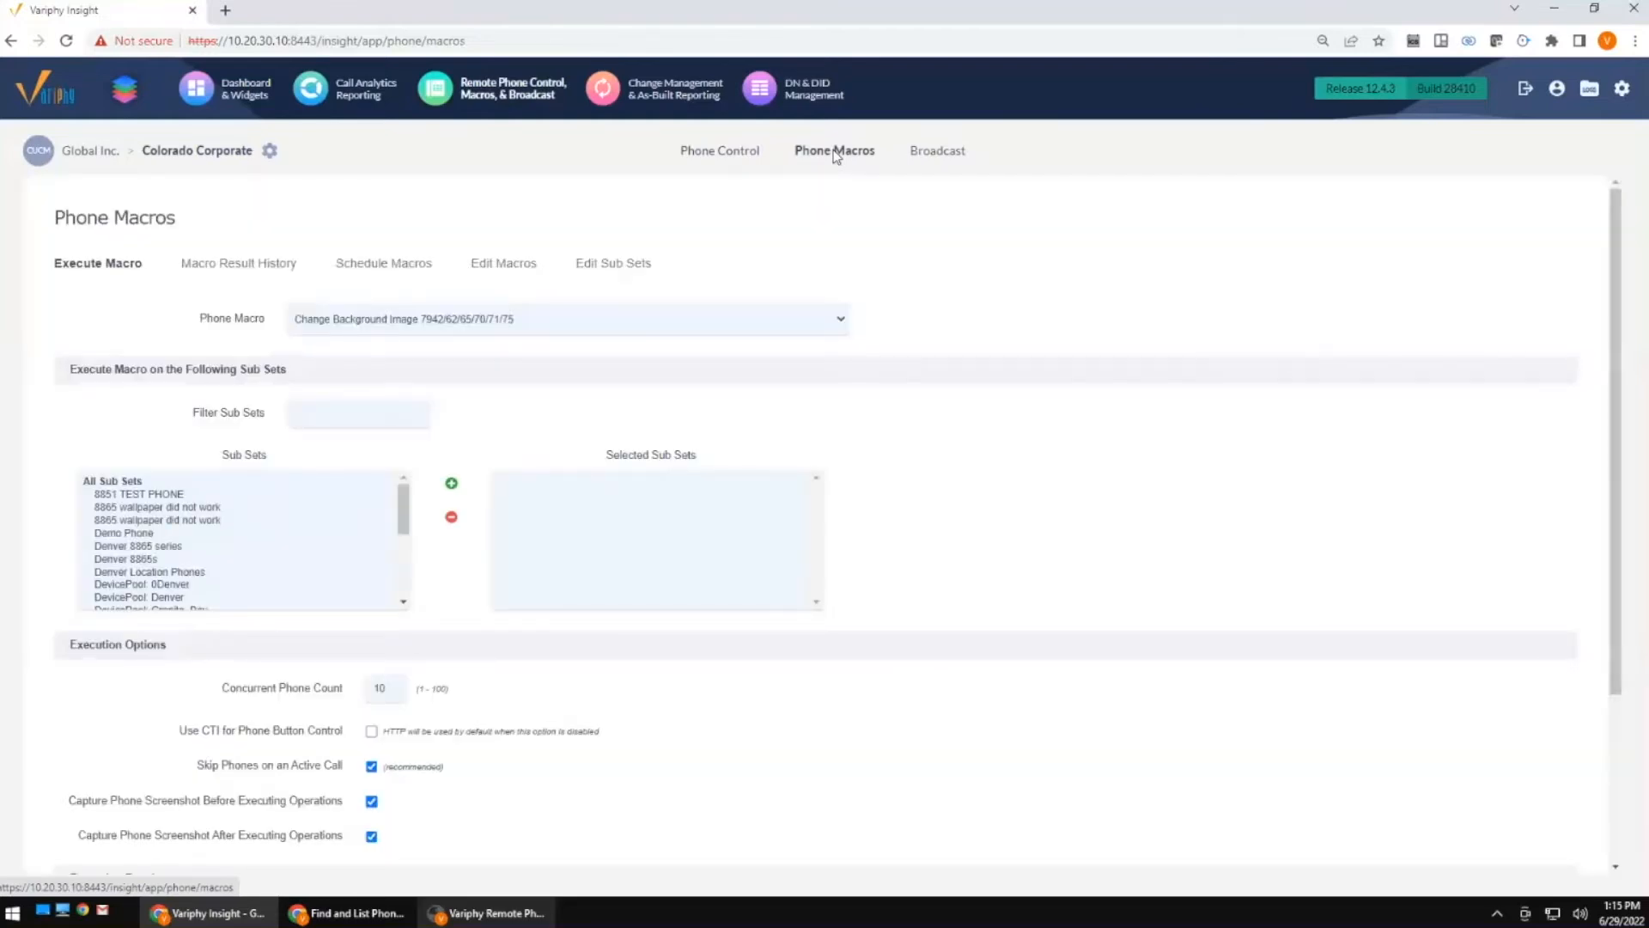
key("XF86AudioLowerVolume")
left_click(681, 333)
scroll(842, 533, "down", 5)
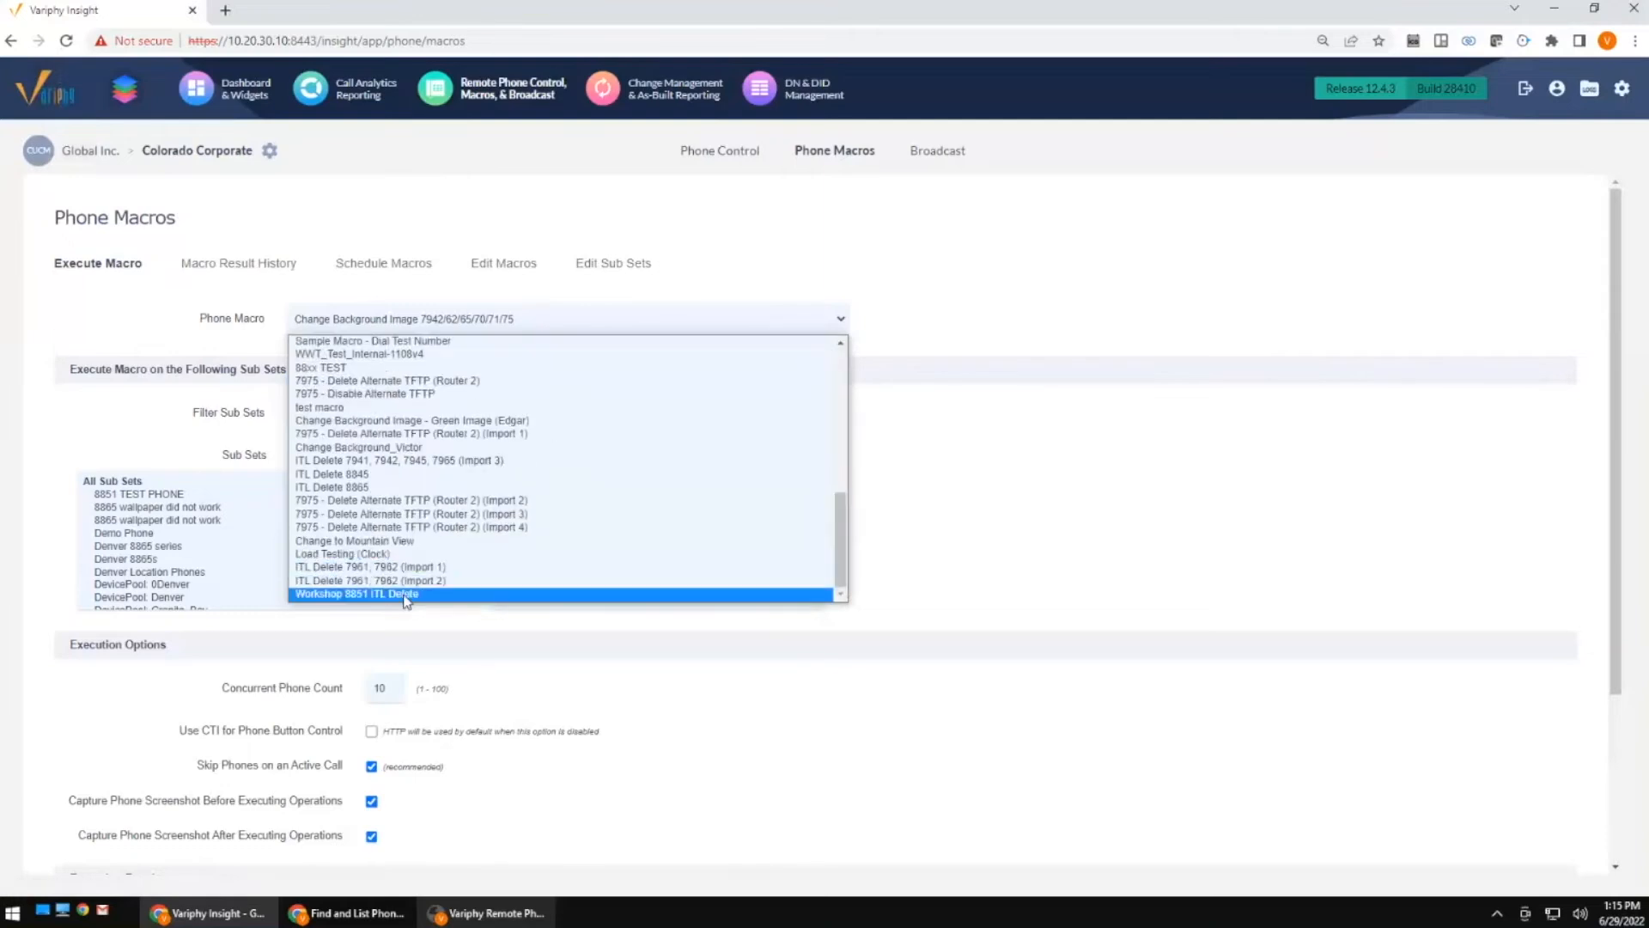
left_click(1044, 505)
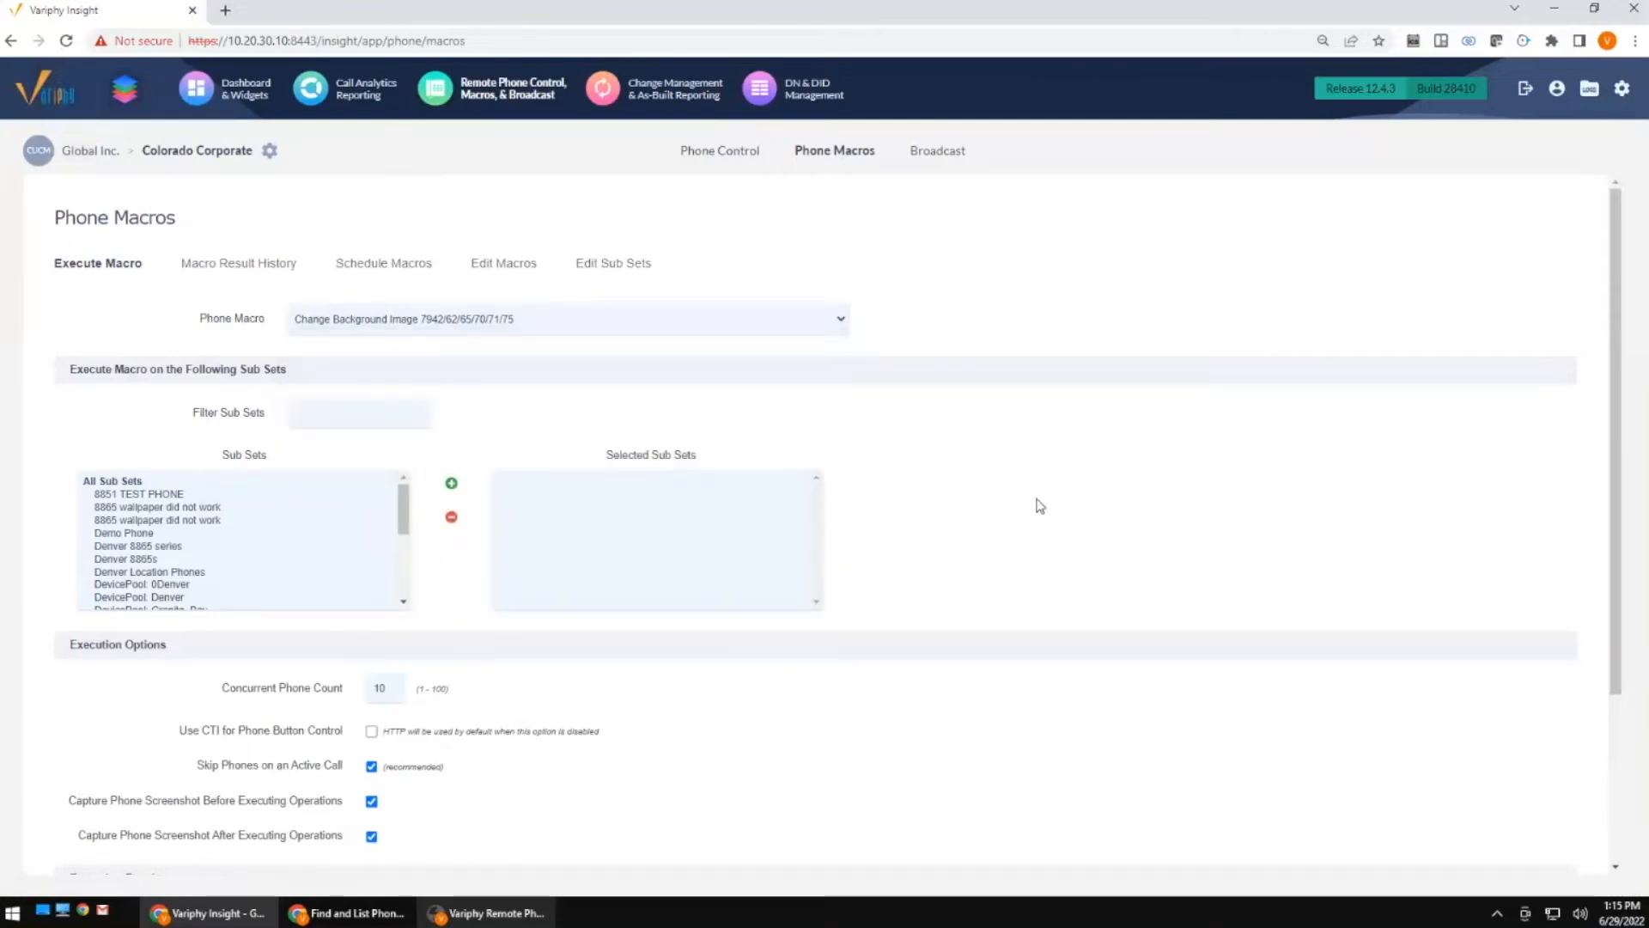
View the list of configured phone macros available for editing and return to the Phone Macros page.
left_click(509, 272)
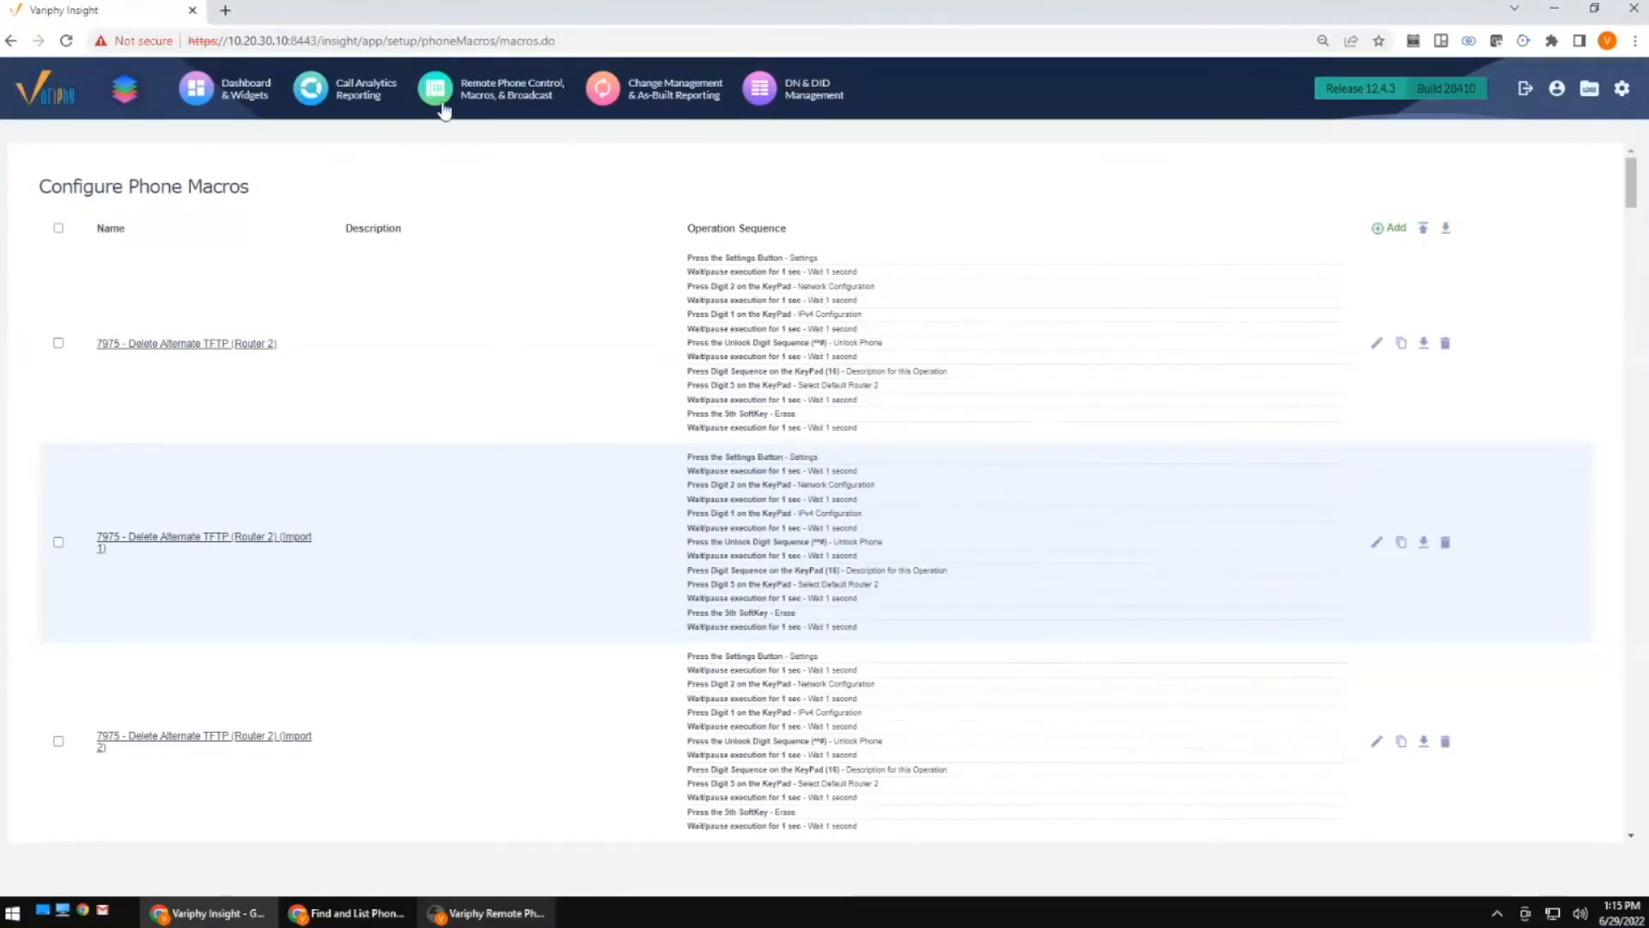
left_click(512, 100)
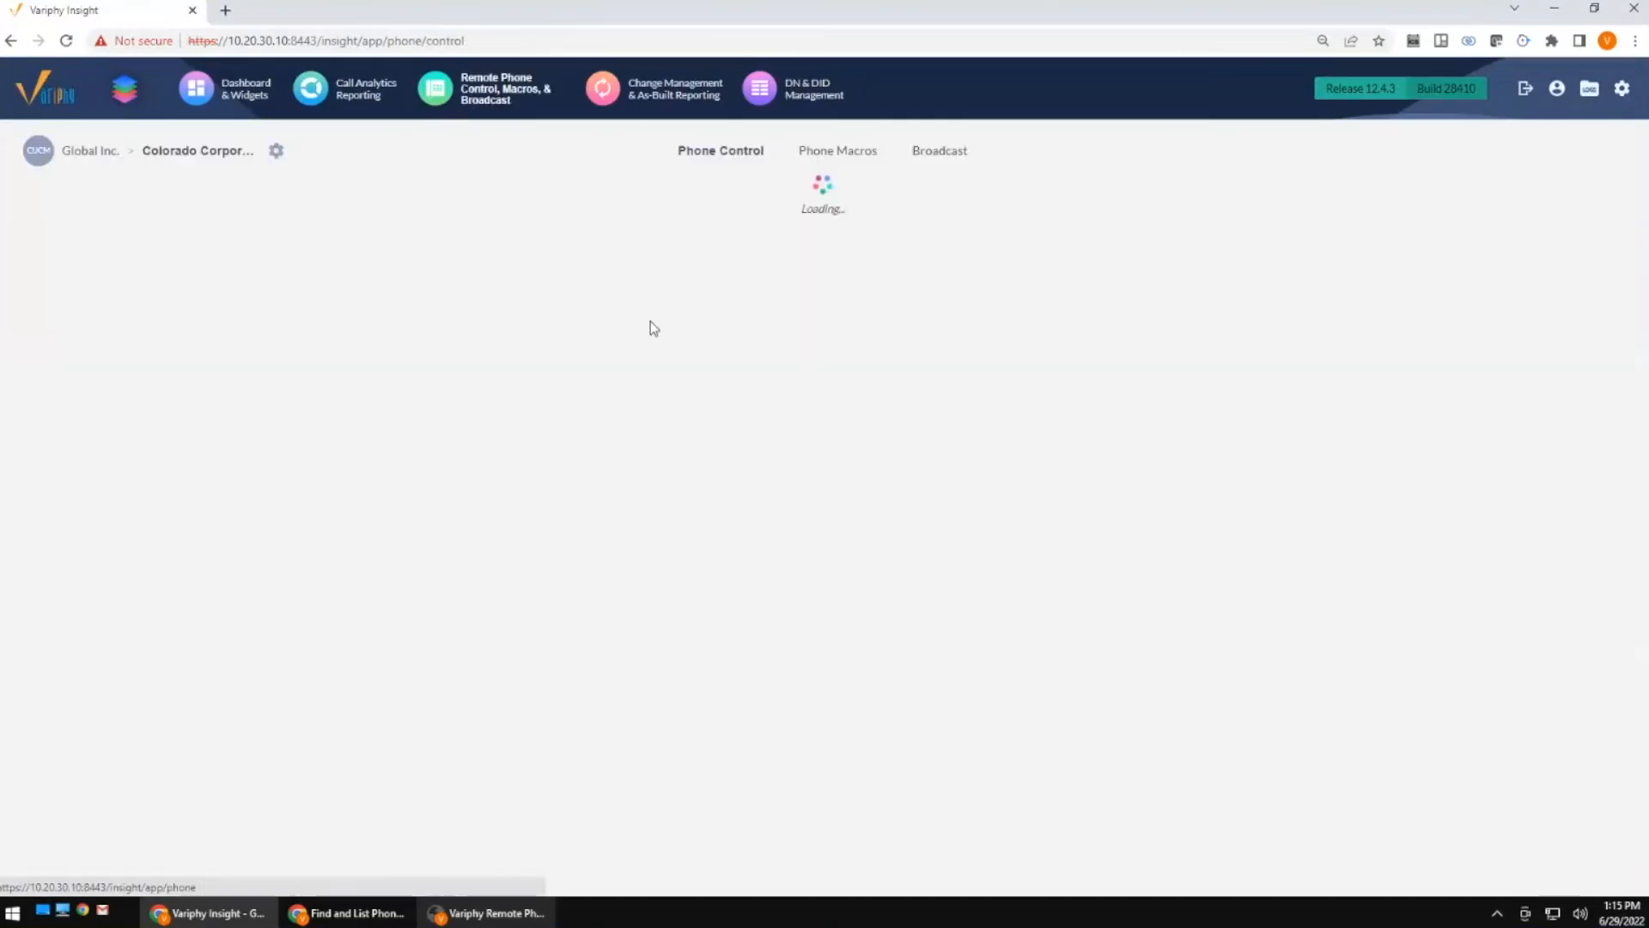
left_click(848, 155)
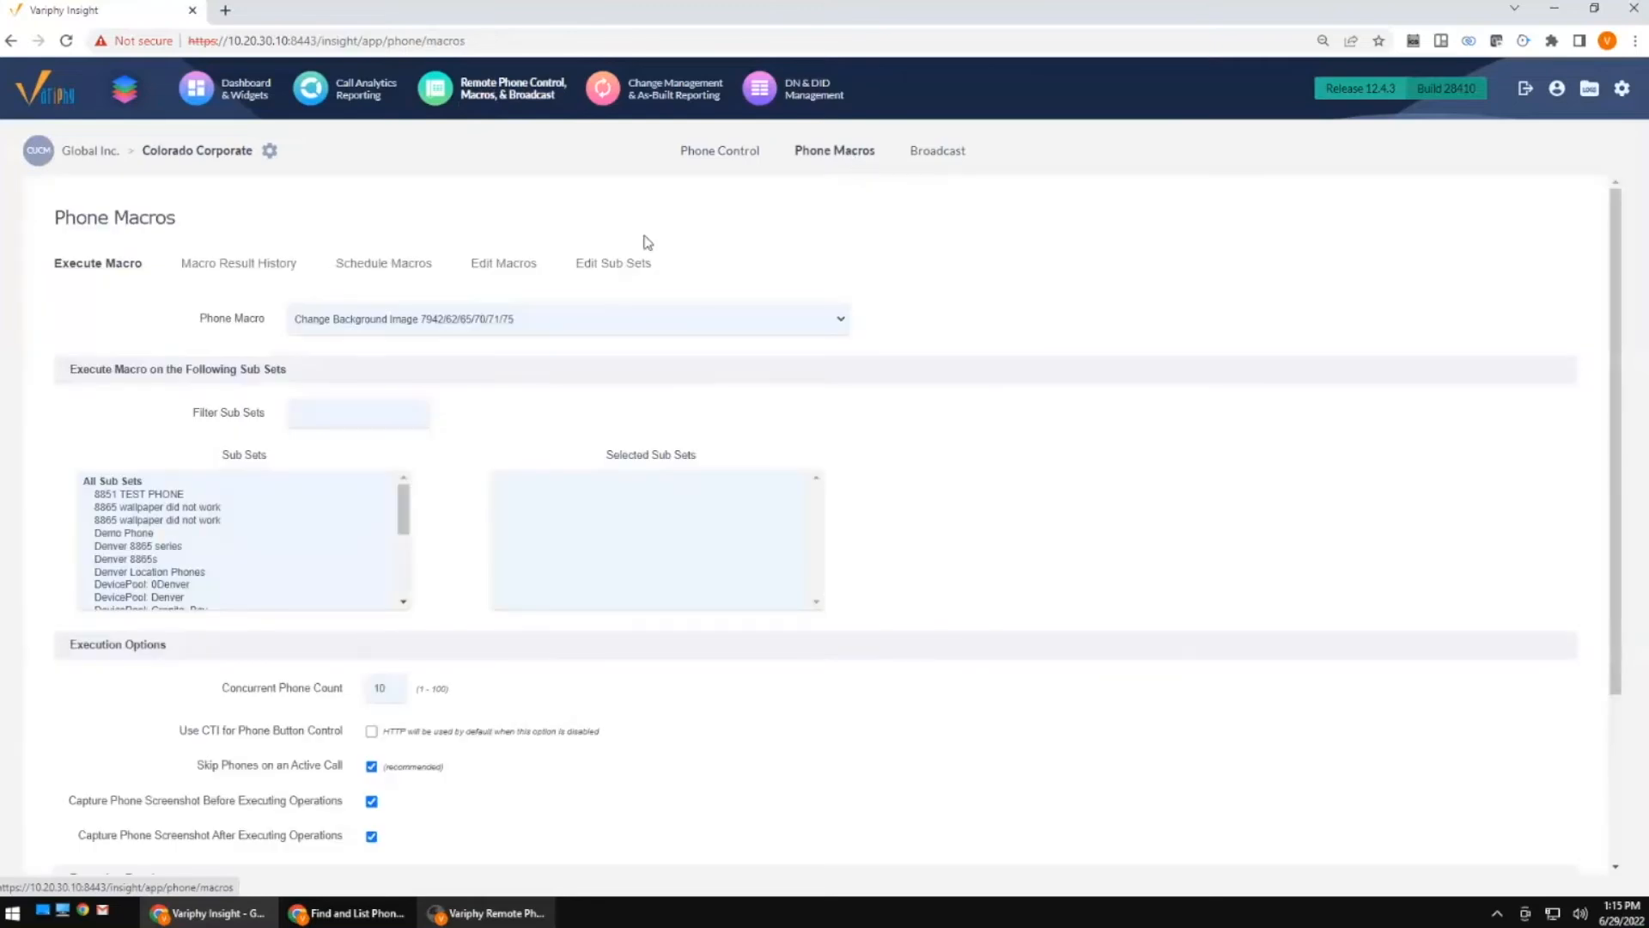
Open the CUCM sub sets configuration for Colorado Corporate and start a new sub set.
left_click(612, 266)
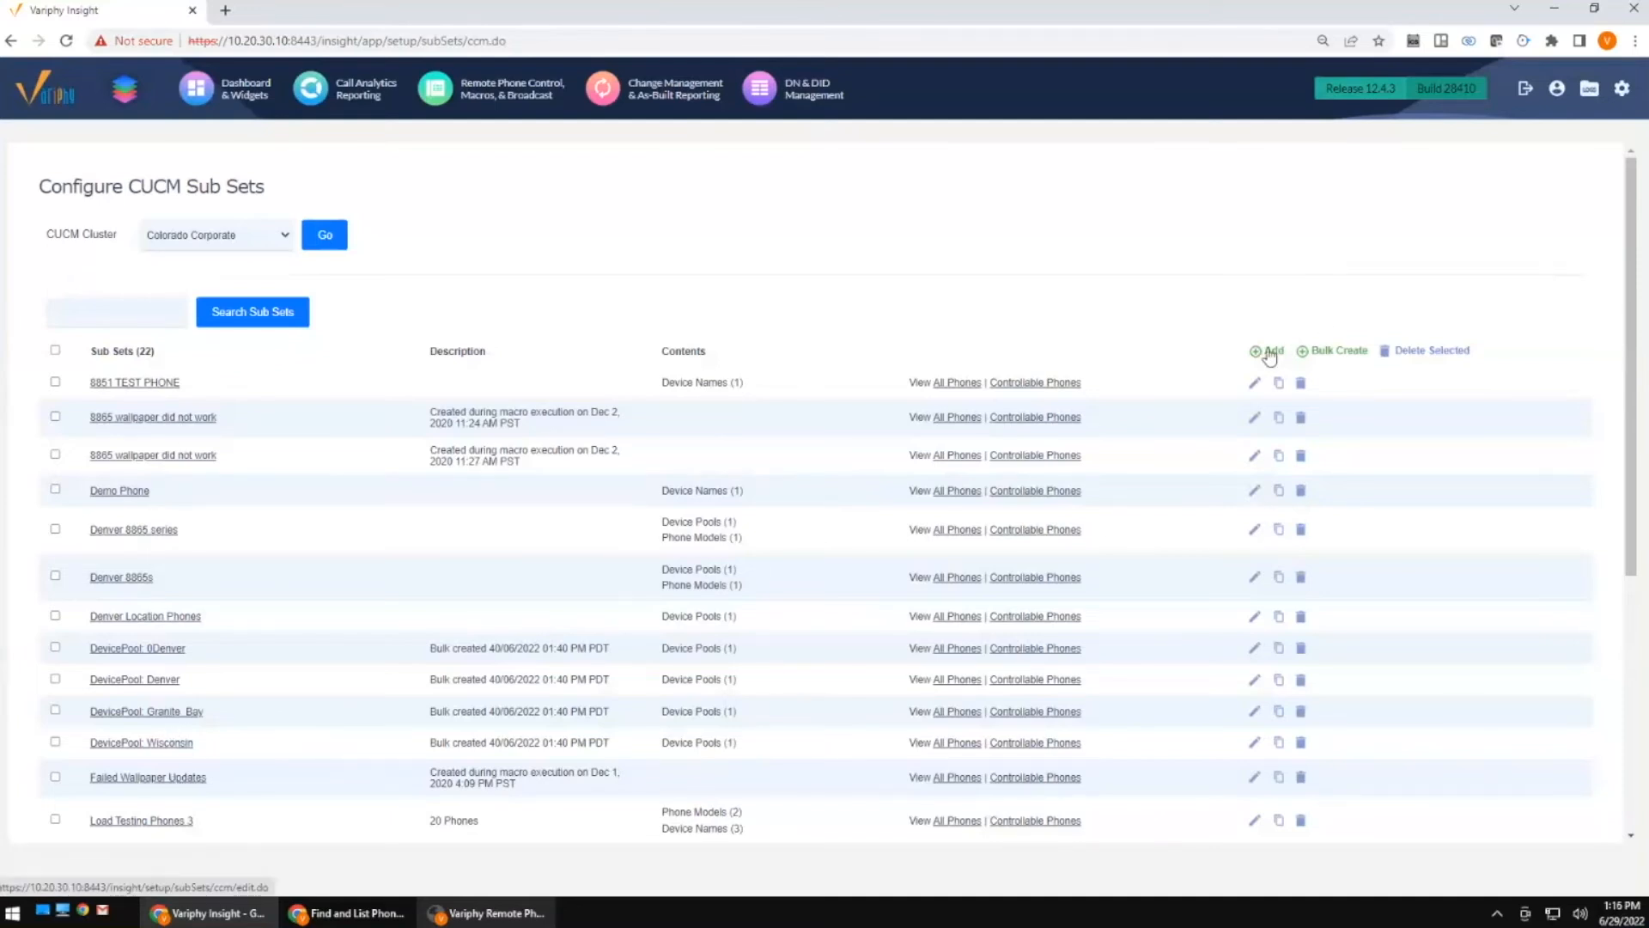
left_click(1014, 421)
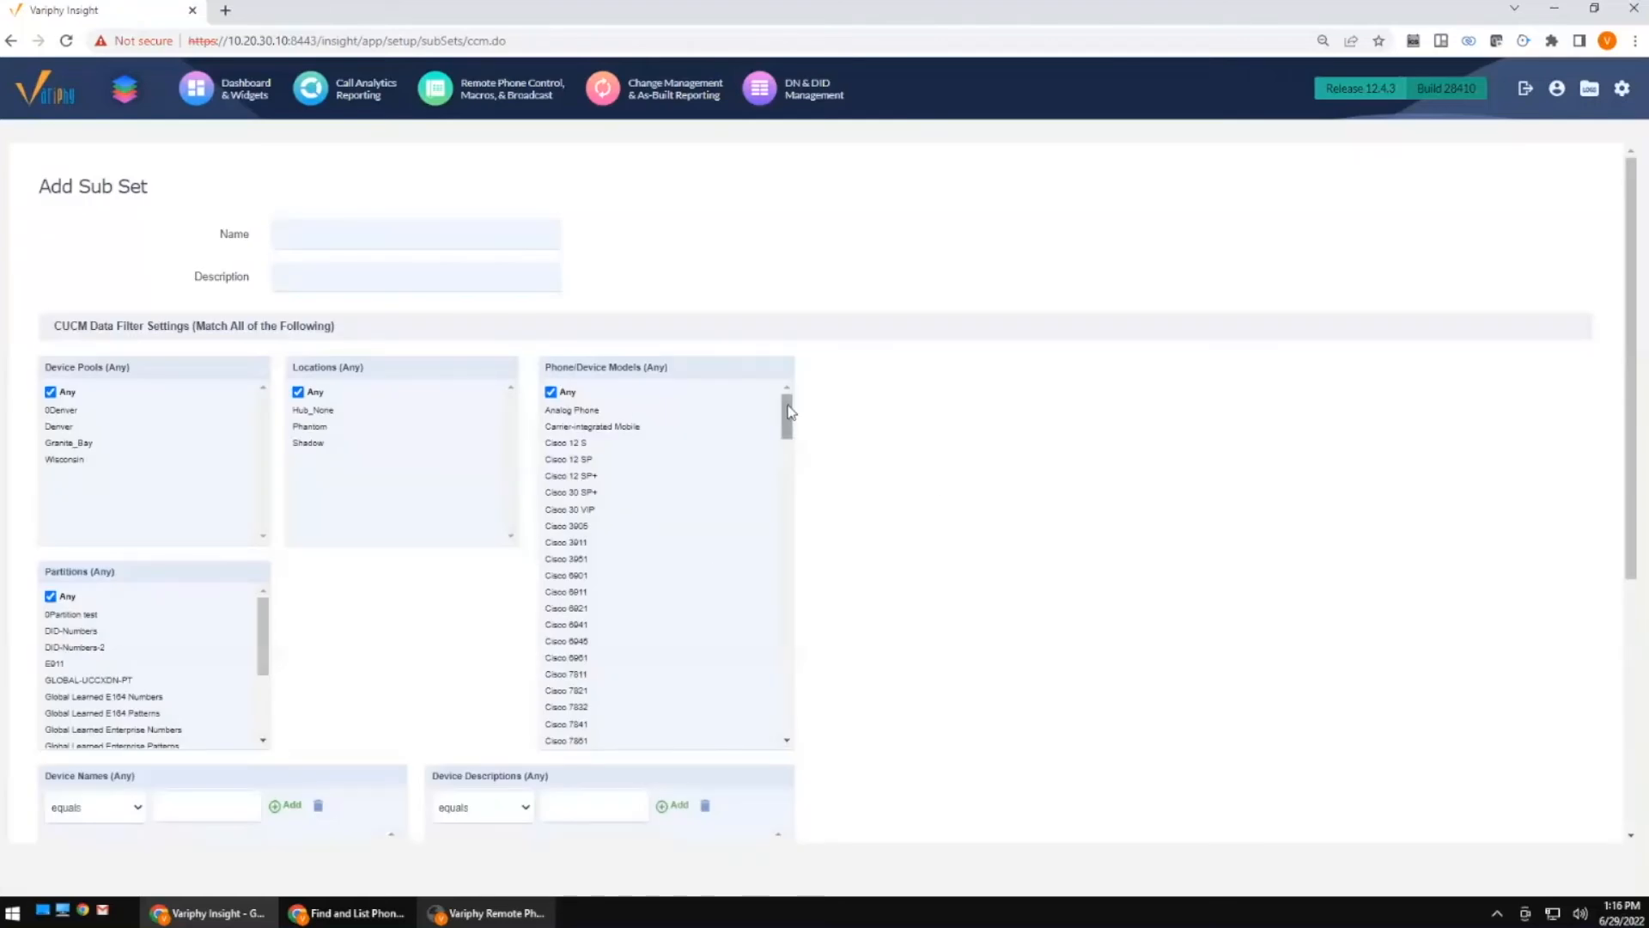
left_click(551, 391)
left_click_drag(787, 415, 792, 527)
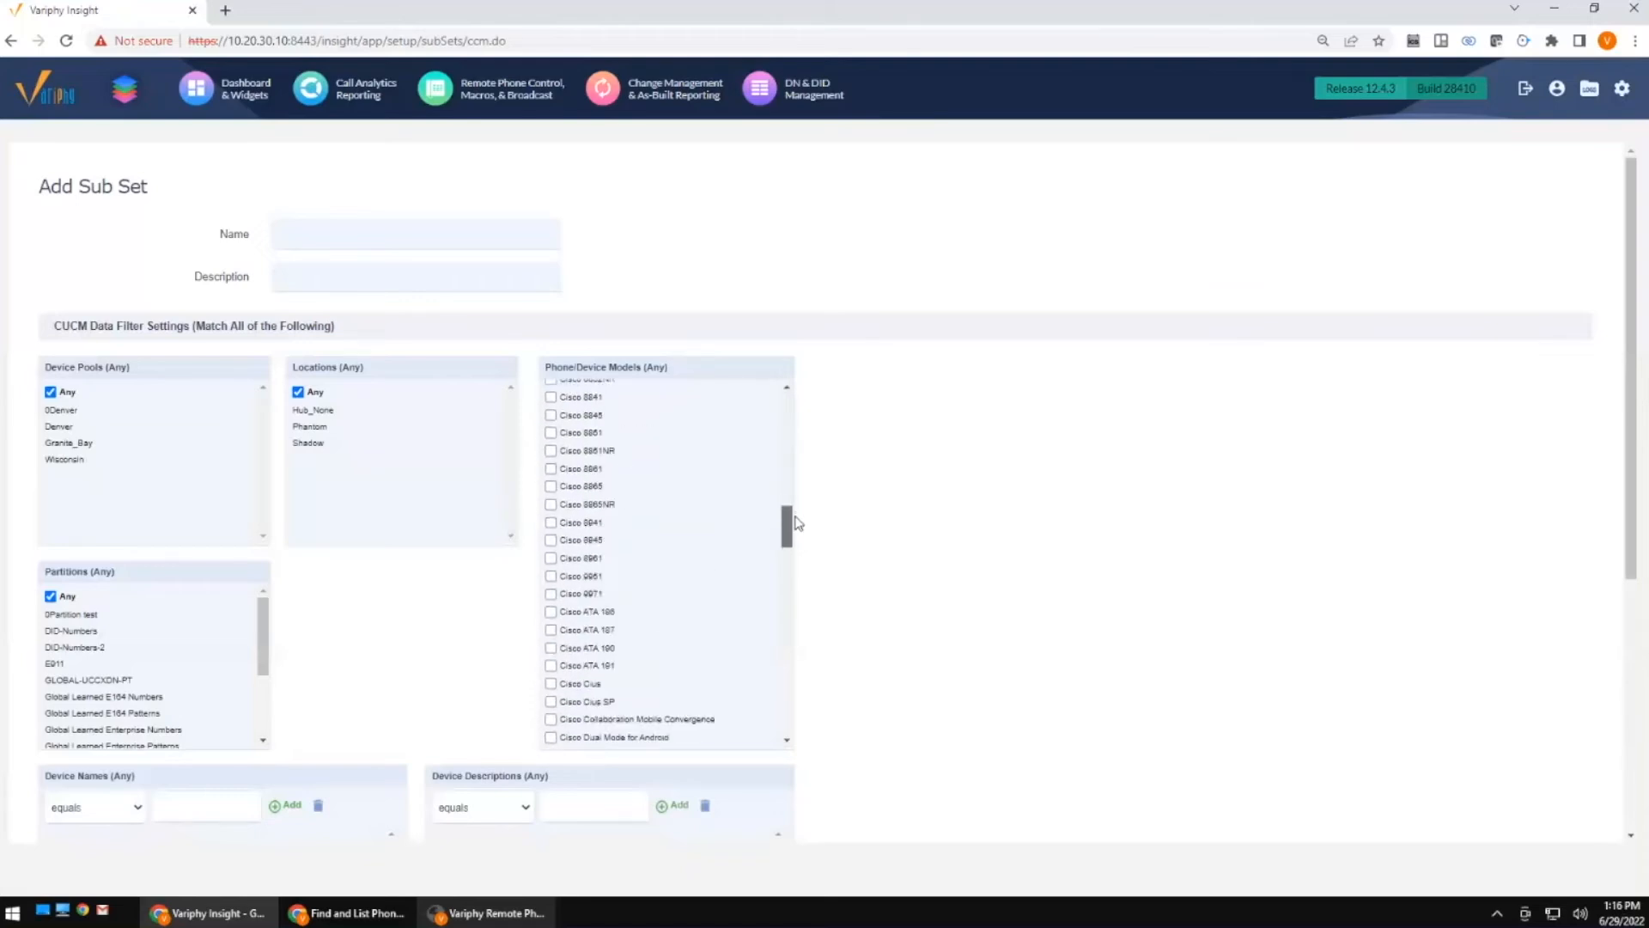
left_click(550, 433)
left_click_drag(788, 528, 787, 403)
left_click(551, 387)
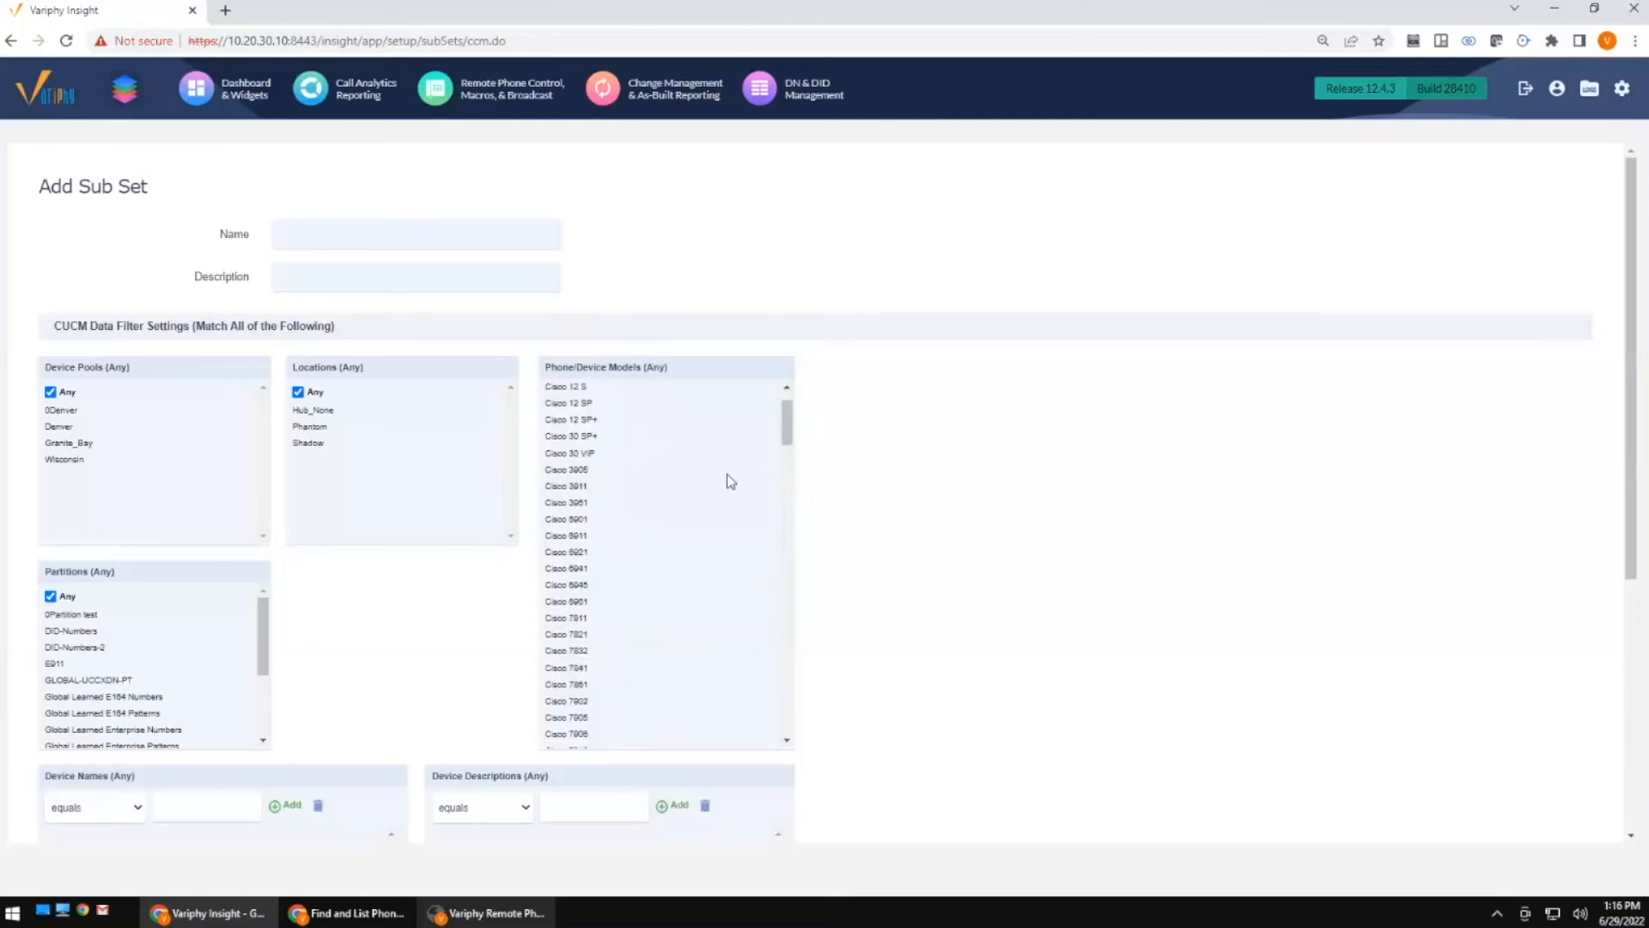
scroll(731, 481, "down", 1)
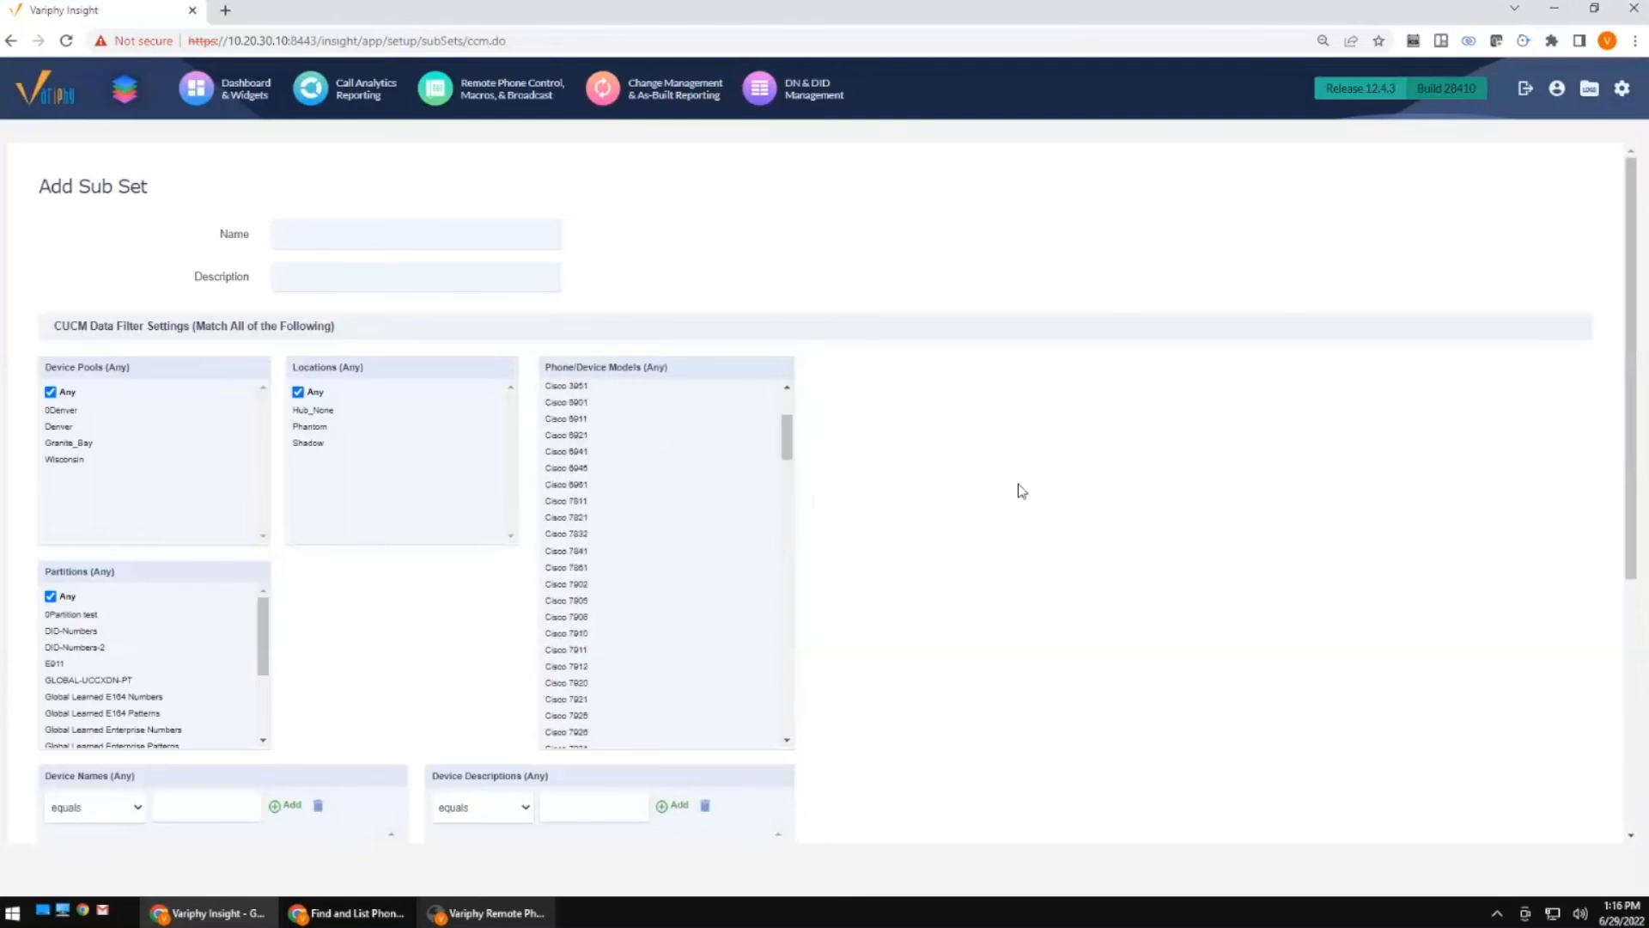
Add a device name filter to the sub set that equals SEPB000B4BAF0D8.
scroll(1022, 491, "down", 2)
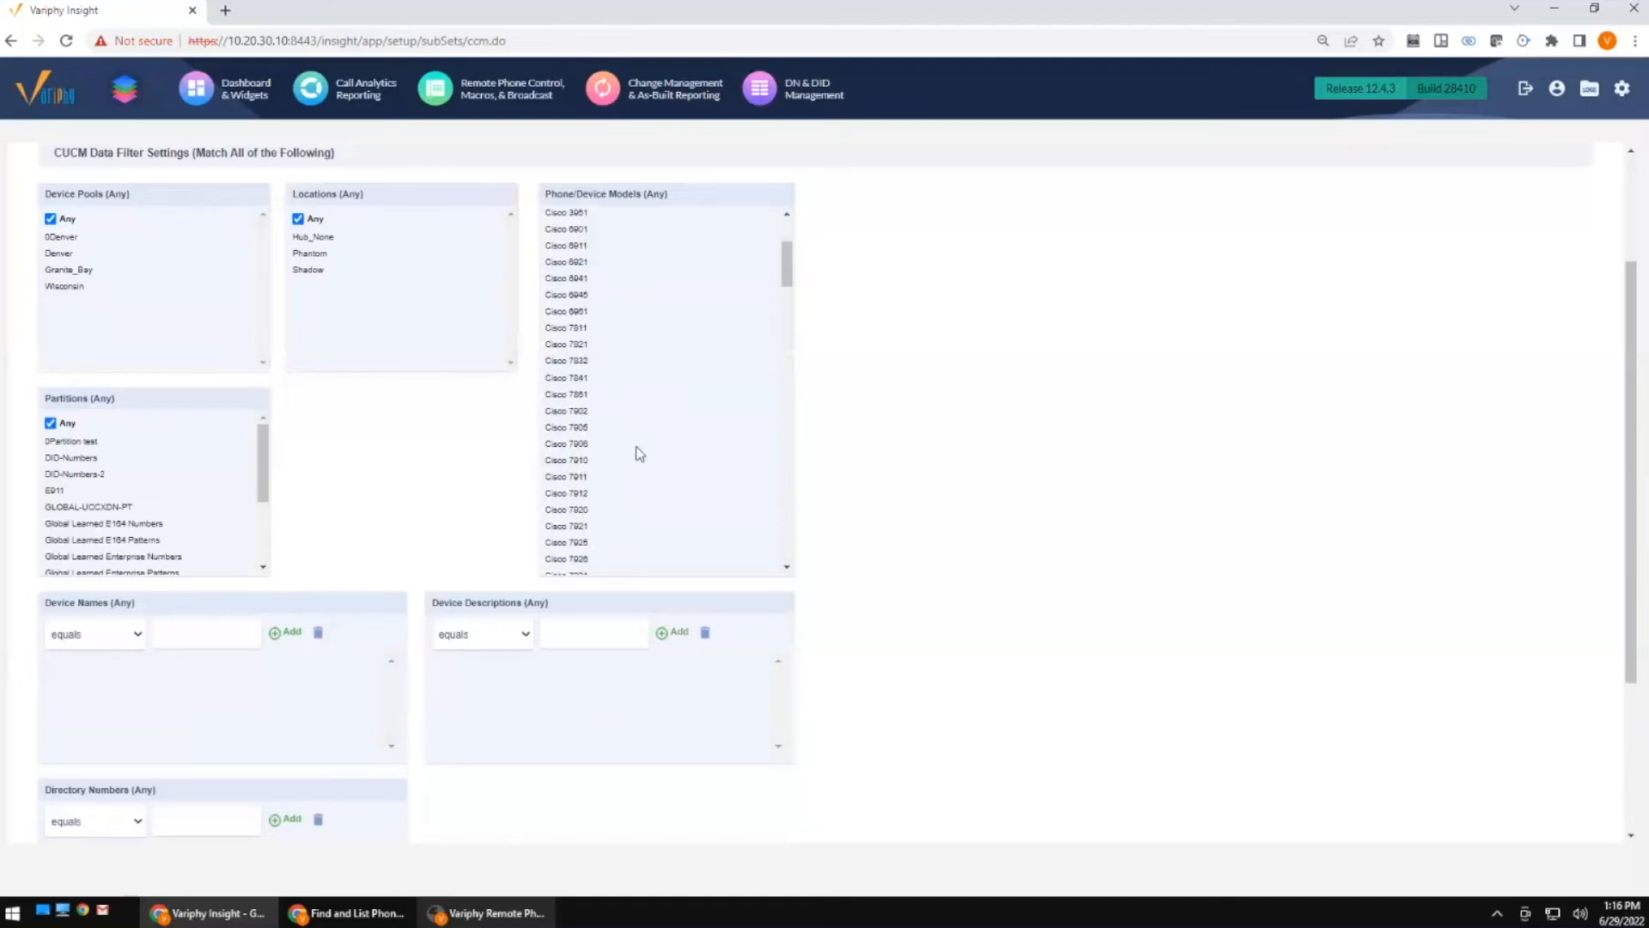
scroll(846, 499, "down", 1)
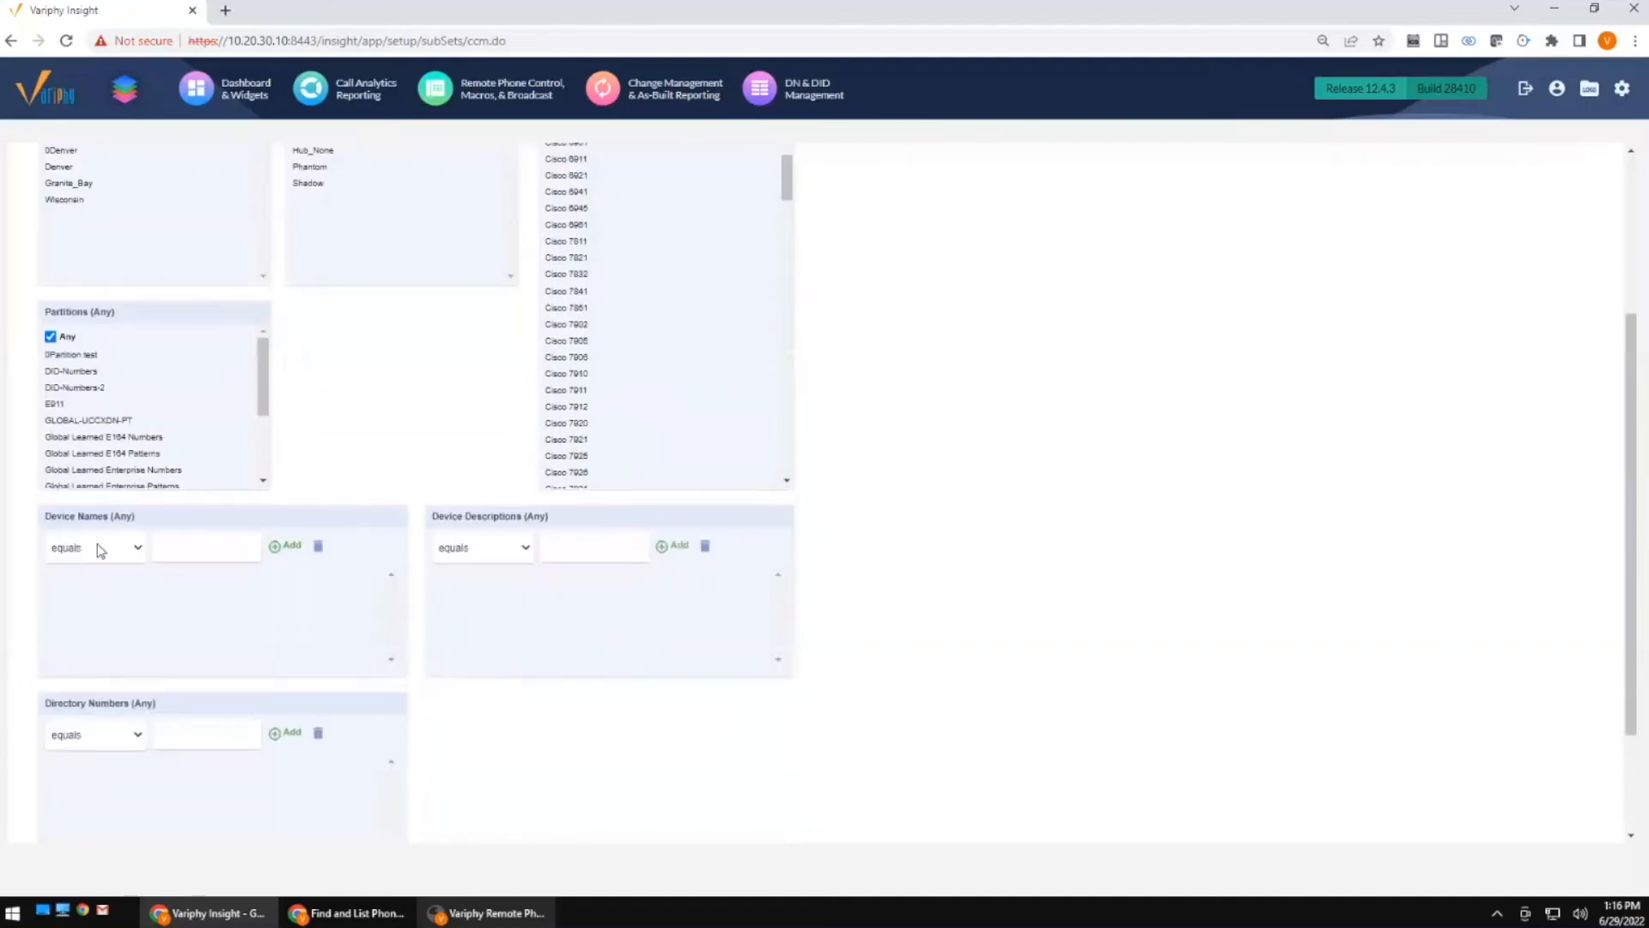
left_click(197, 548)
type("SEPB00DB4BAF0D8")
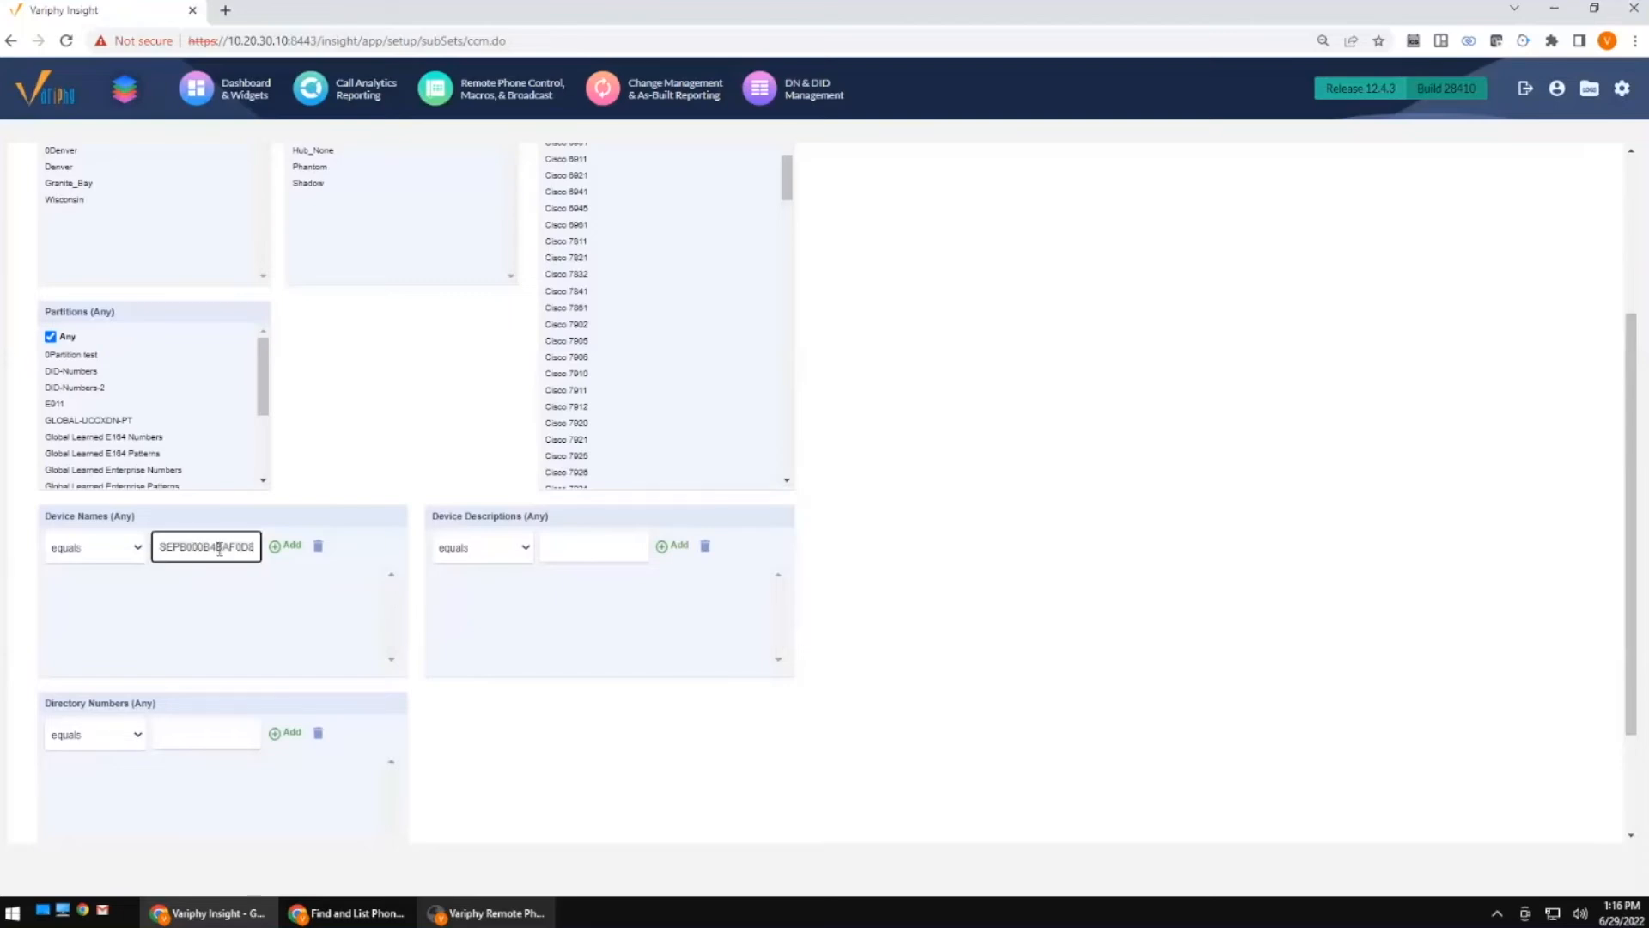
left_click_drag(249, 546, 162, 551)
left_click(286, 547)
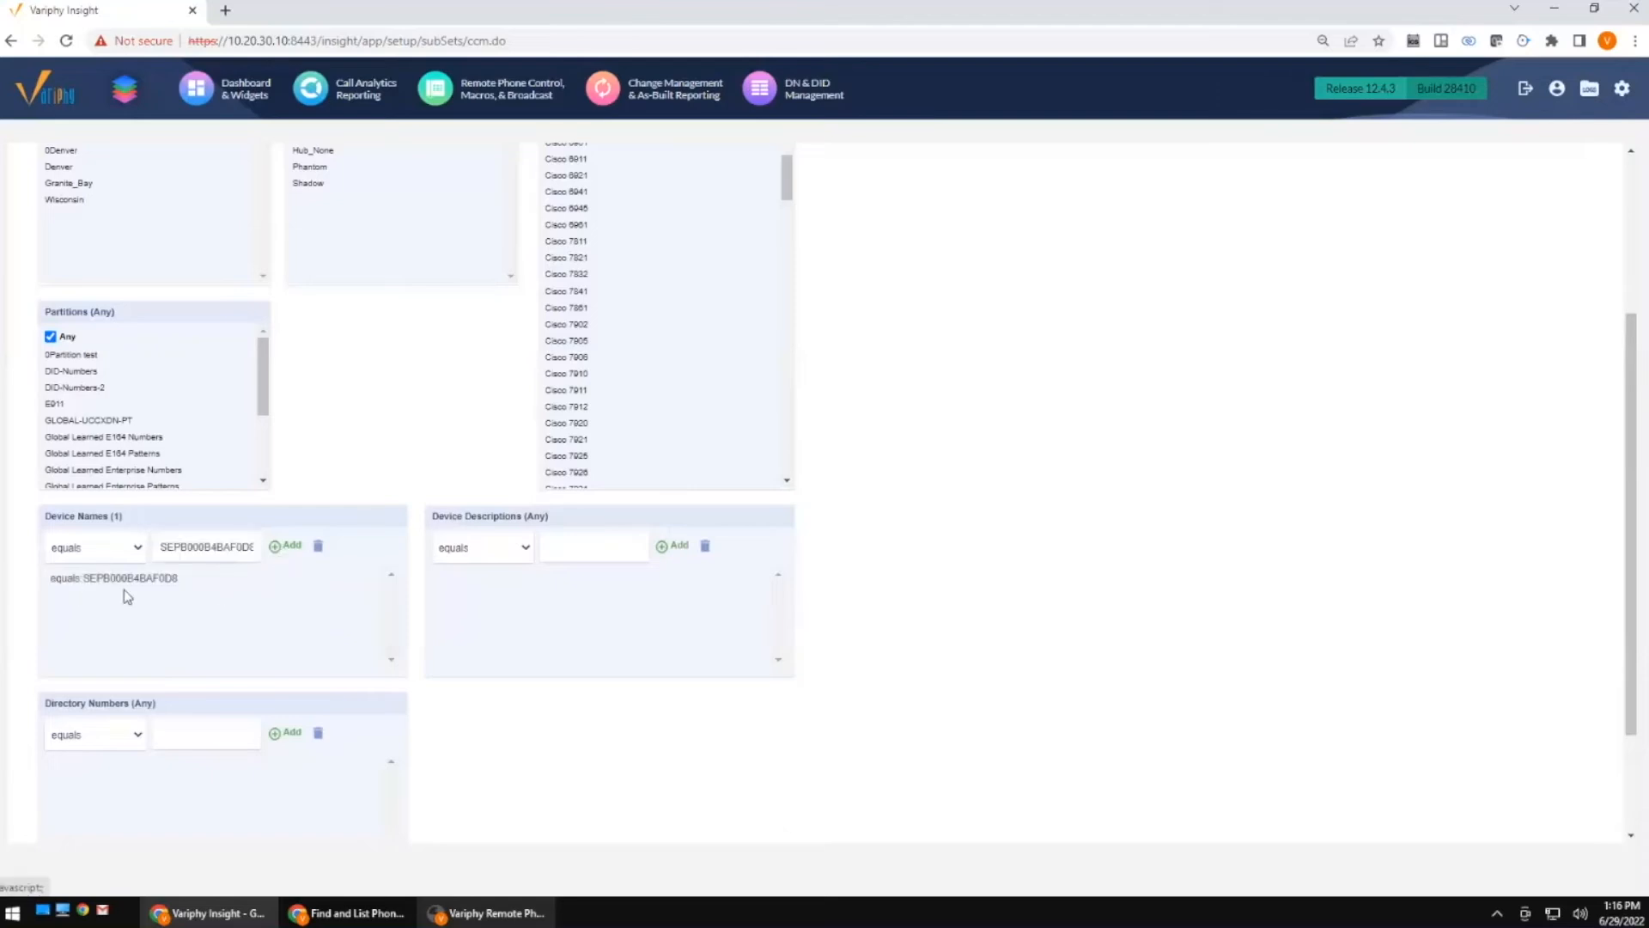
Review the new sub set's filter settings, from phone models to device names, descriptions and directory numbers.
scroll(914, 523, "up", 3)
scroll(565, 469, "down", 1)
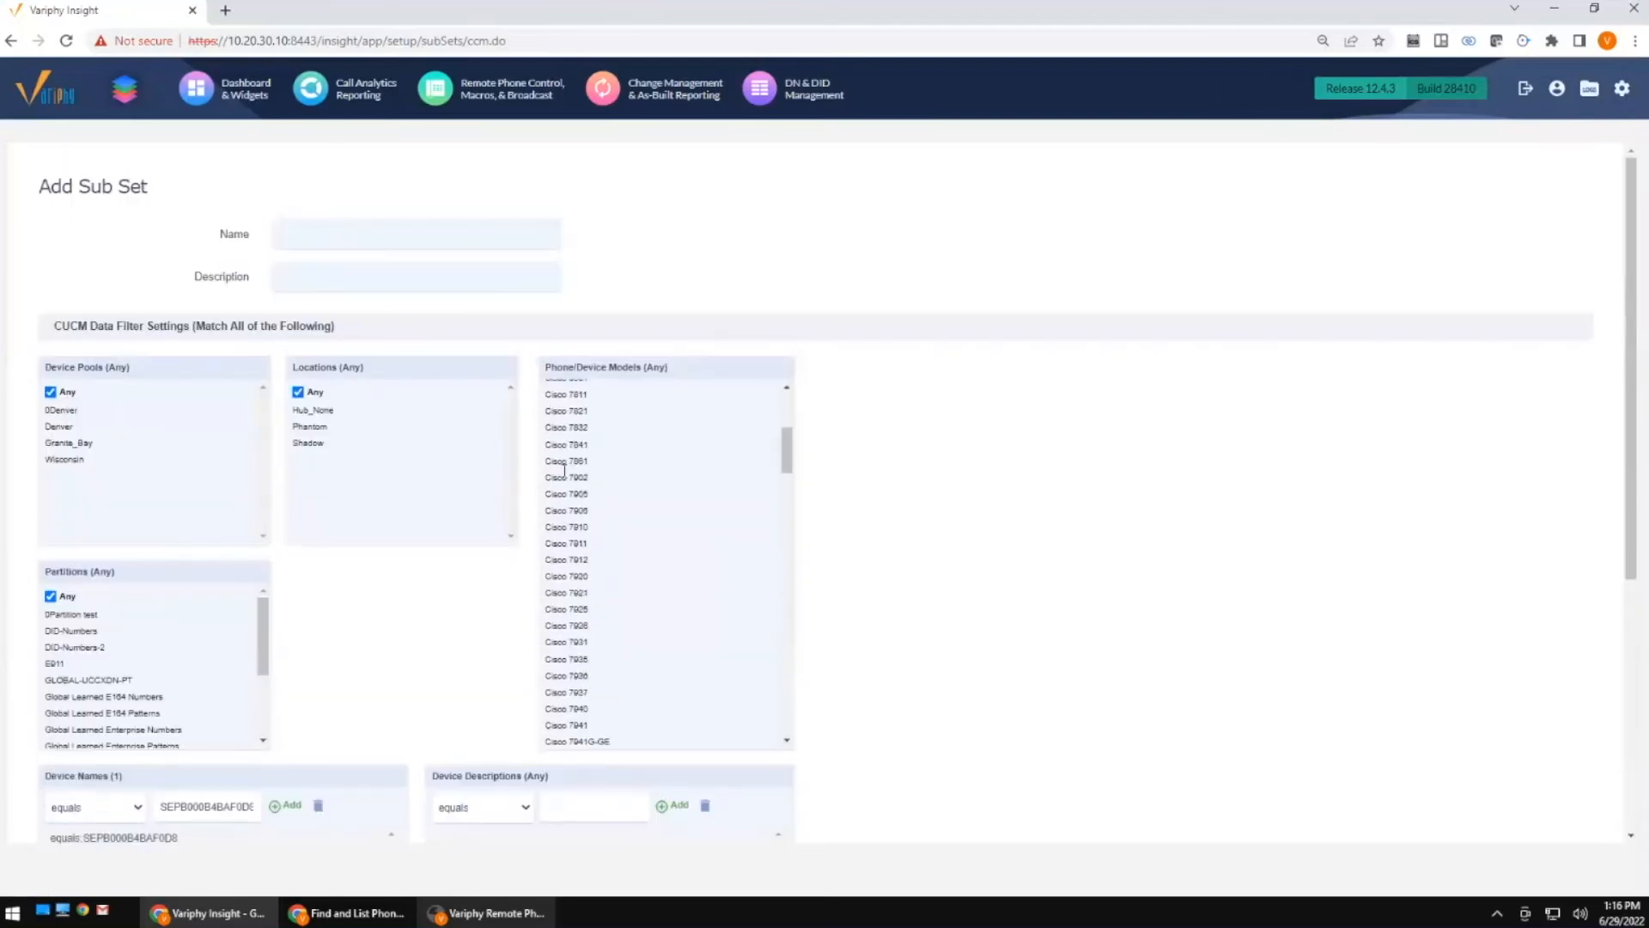
scroll(565, 470, "down", 3)
scroll(423, 673, "down", 1)
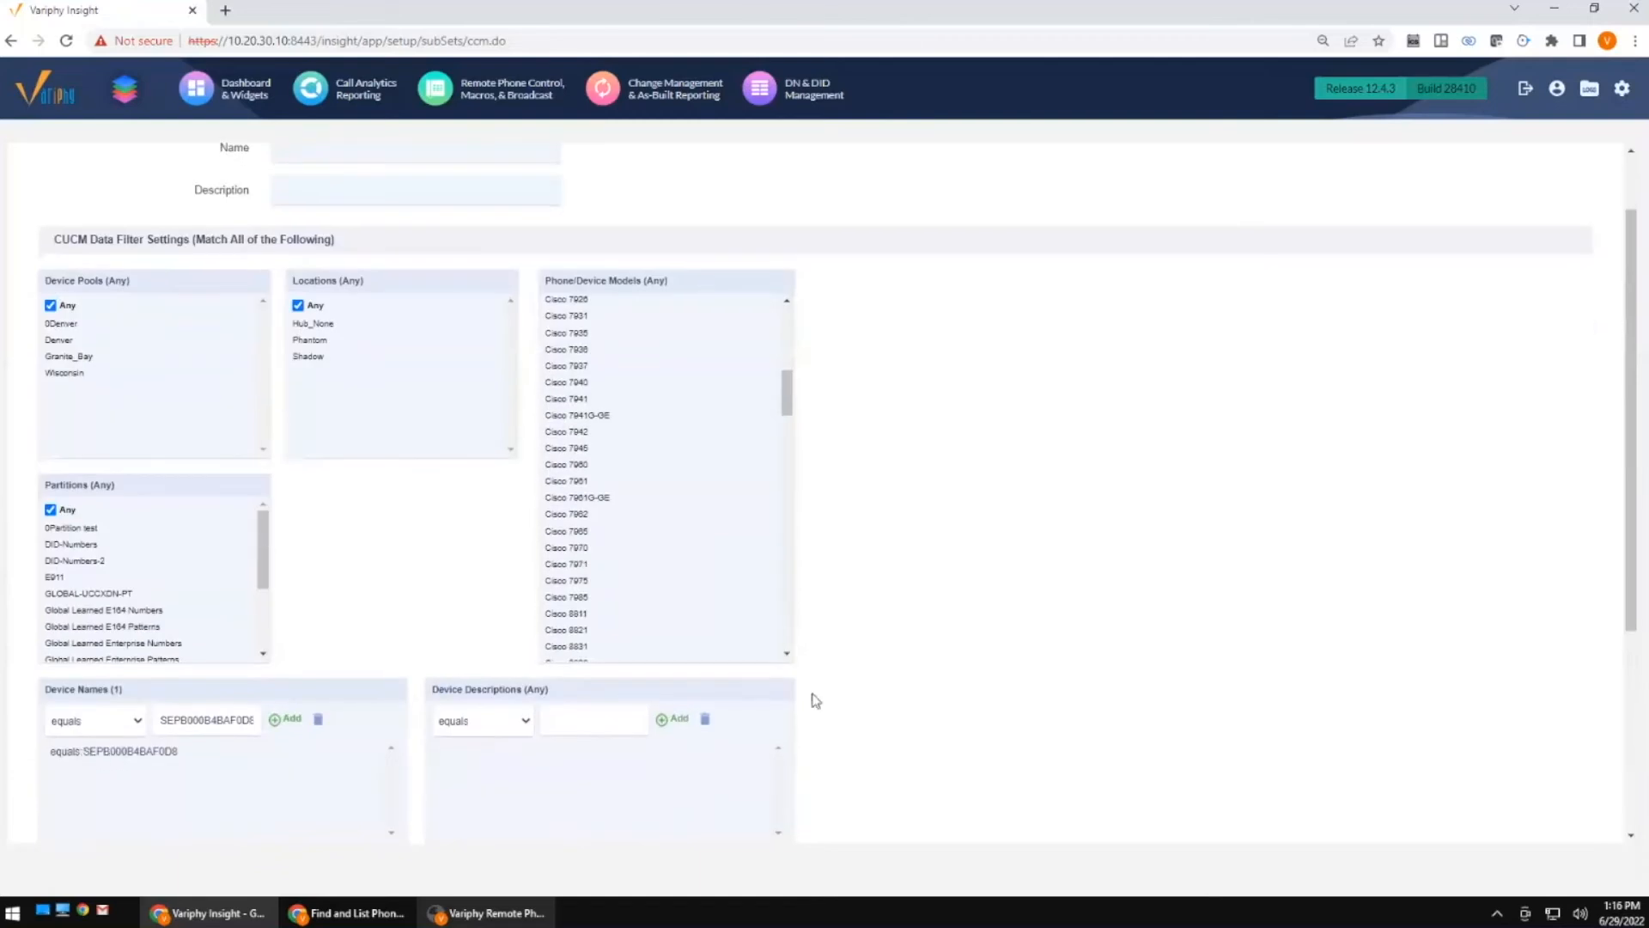
scroll(920, 663, "down", 3)
scroll(213, 603, "down", 1)
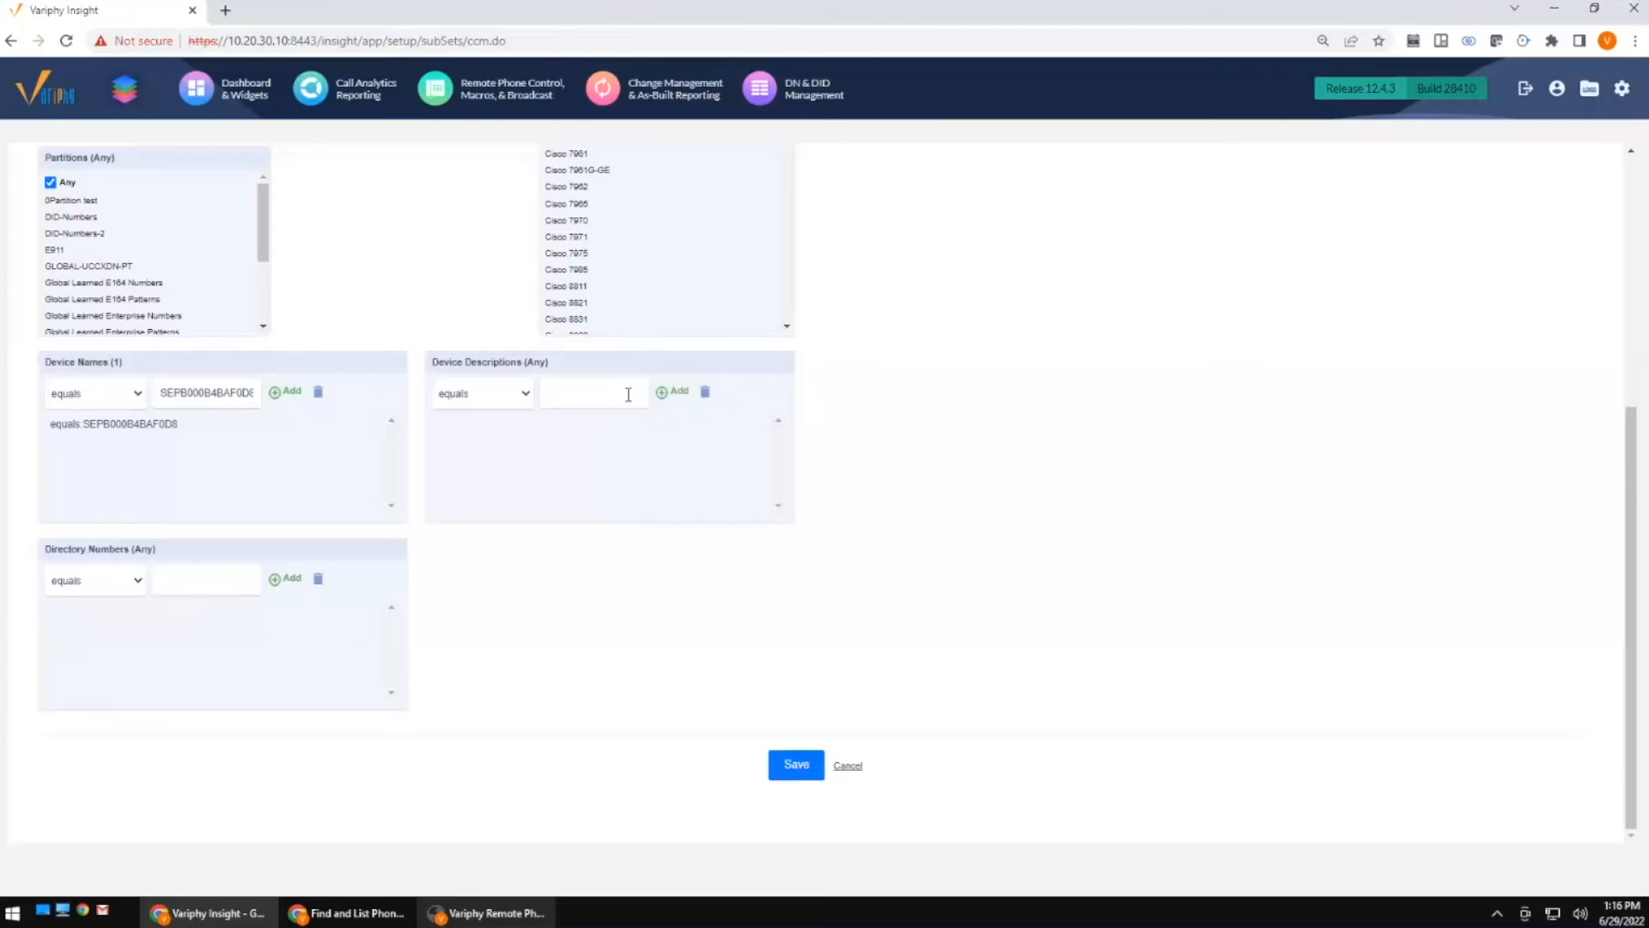
scroll(1001, 504, "up", 5)
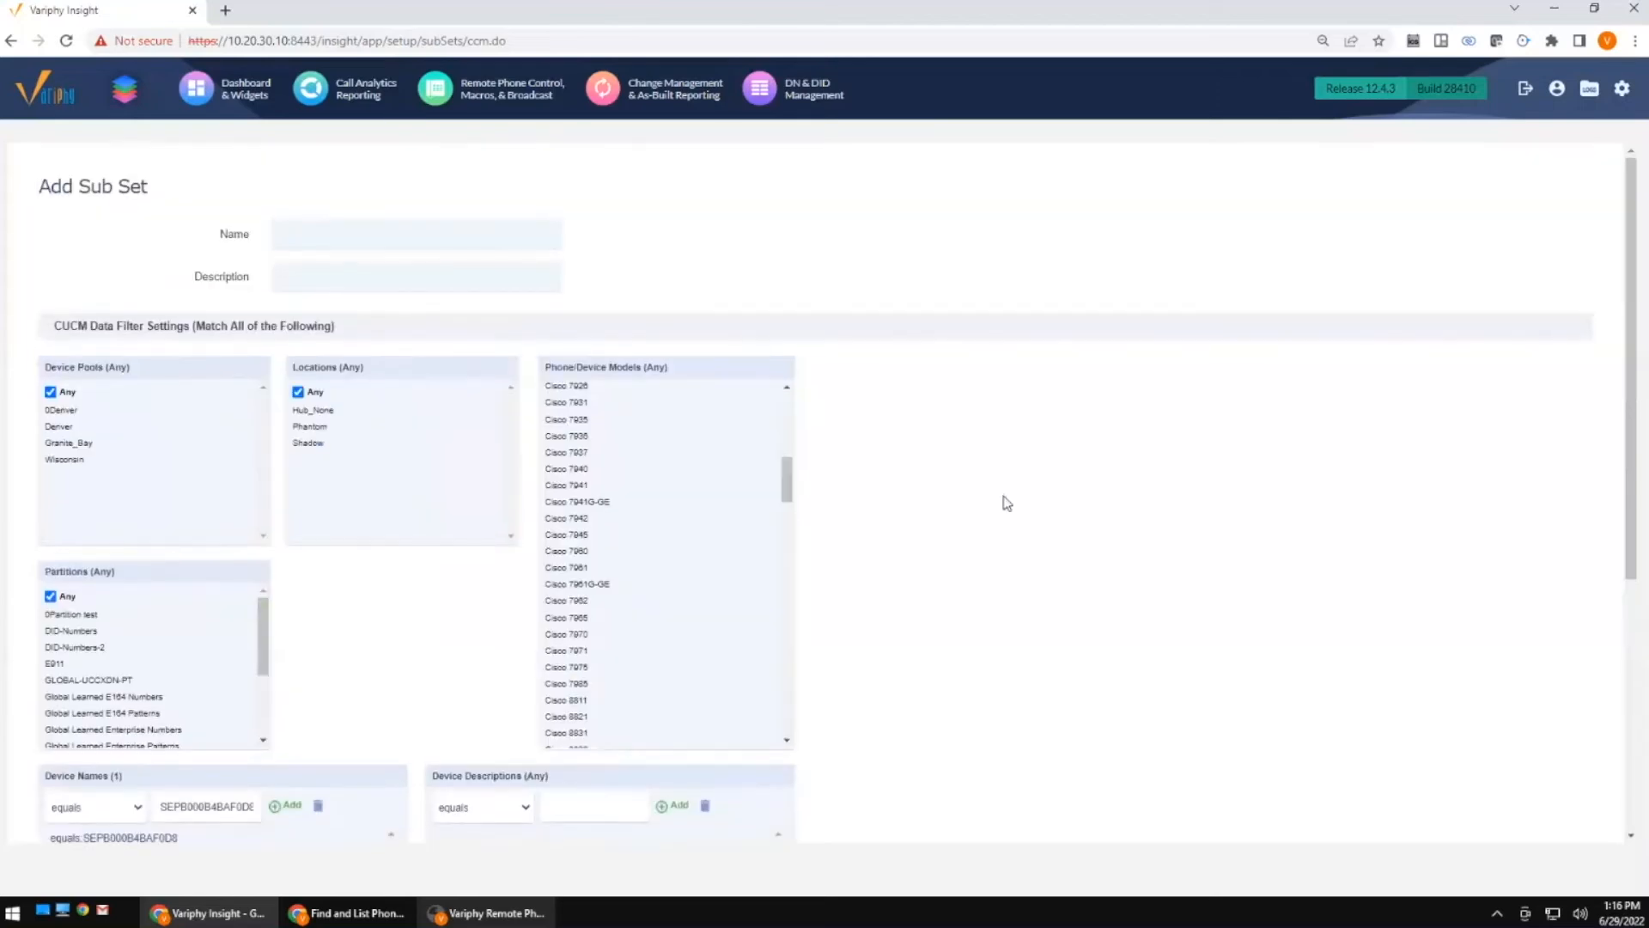
Name the sub set "Workshop Single Phone Subset", leave its description empty, and check the device name filter.
left_click(387, 240)
type("Work")
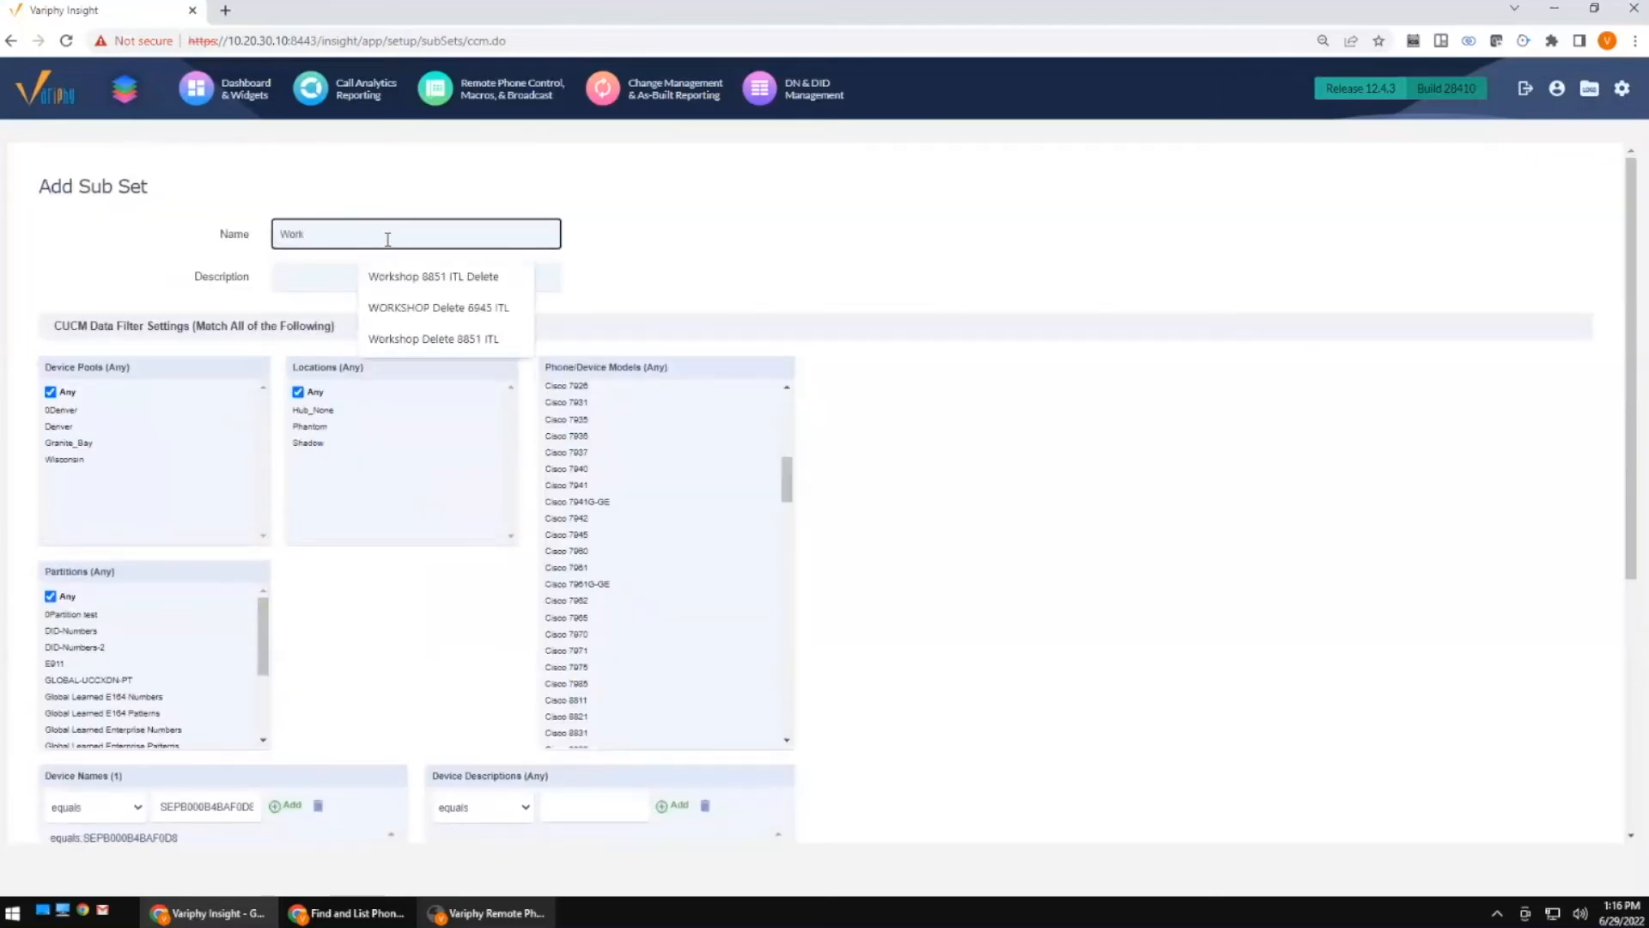
type("shop Sin")
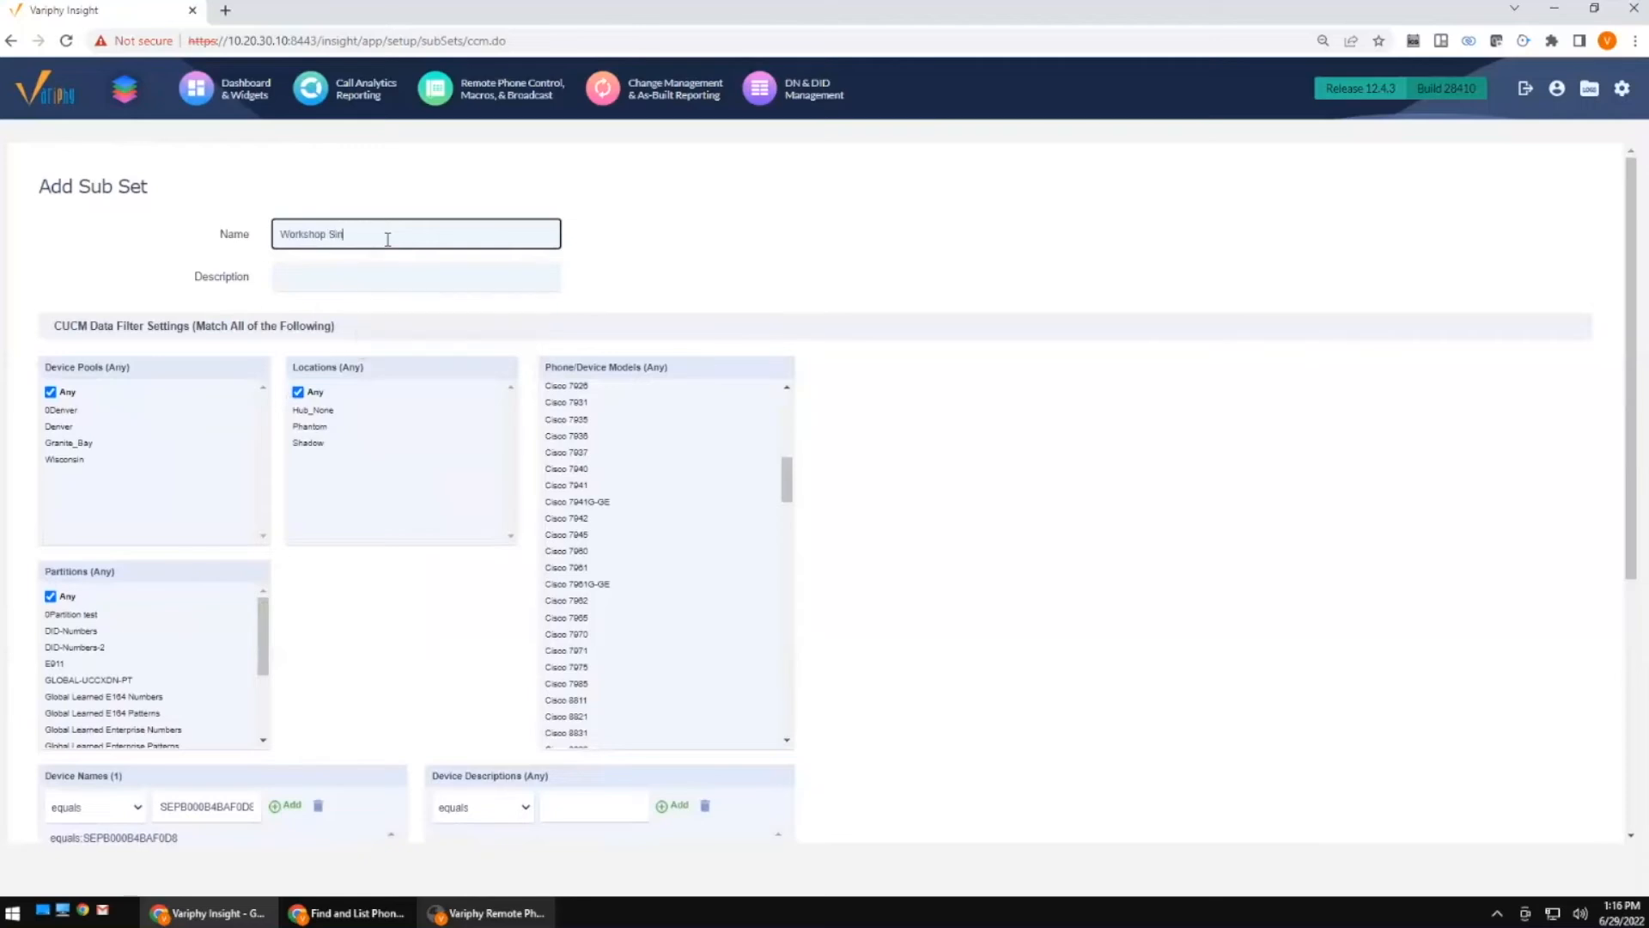
type("gle Phone Subset")
mouse_move(443, 234)
left_mouse_down()
mouse_move(278, 234)
mouse_move(430, 235)
left_mouse_up()
left_click(436, 234)
left_click(372, 277)
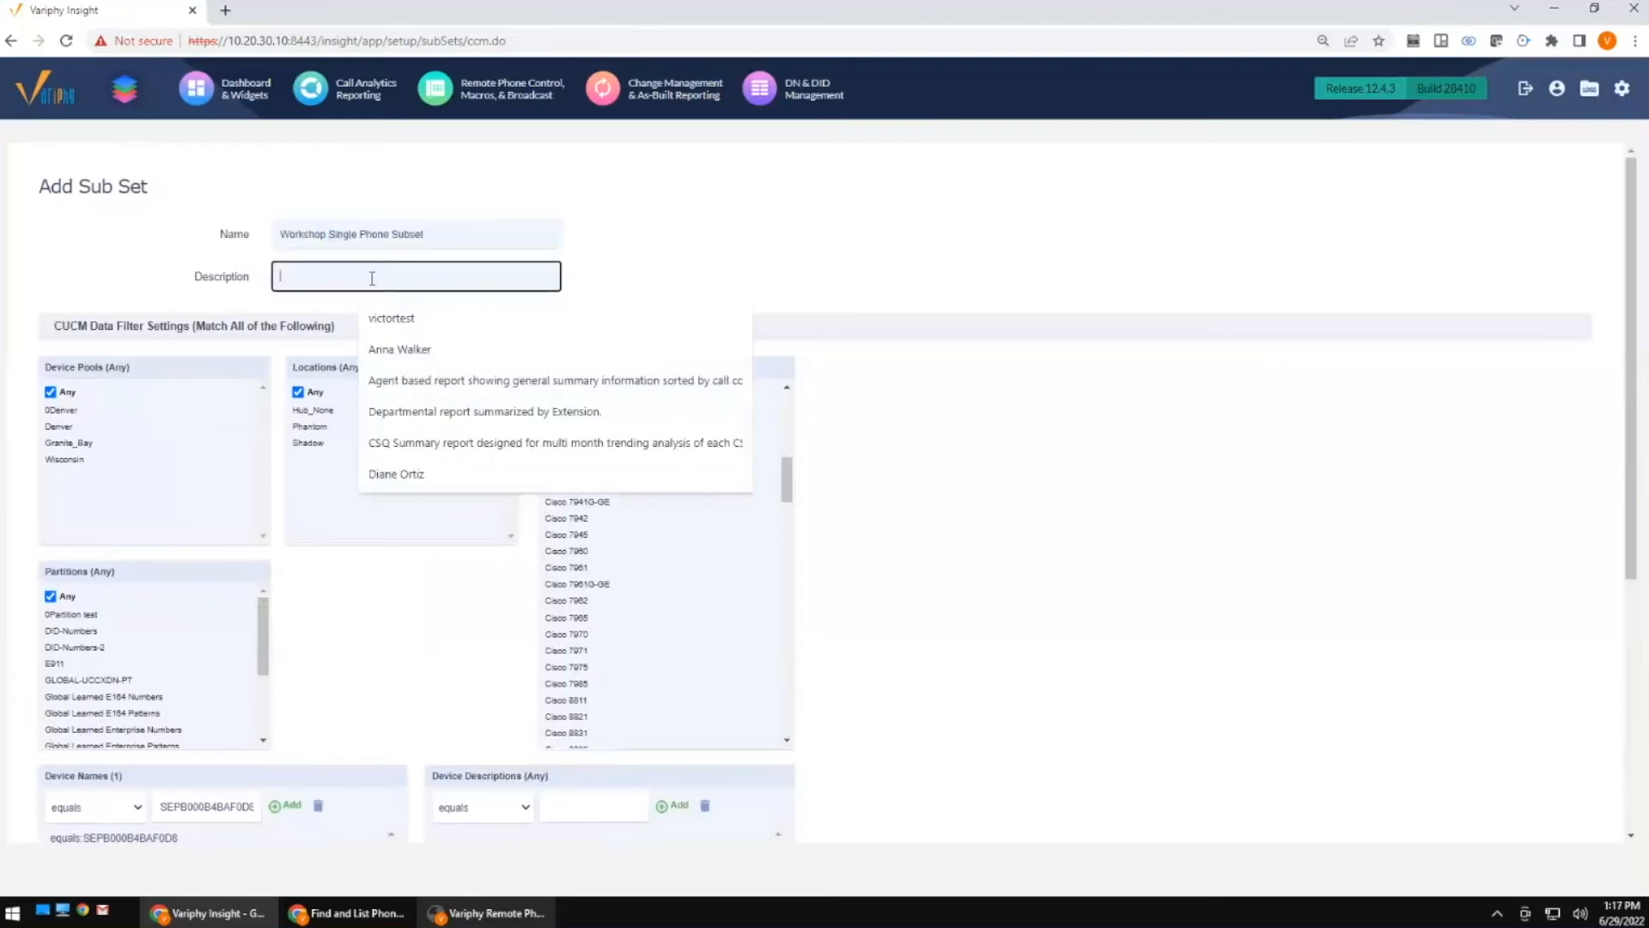
left_click(976, 279)
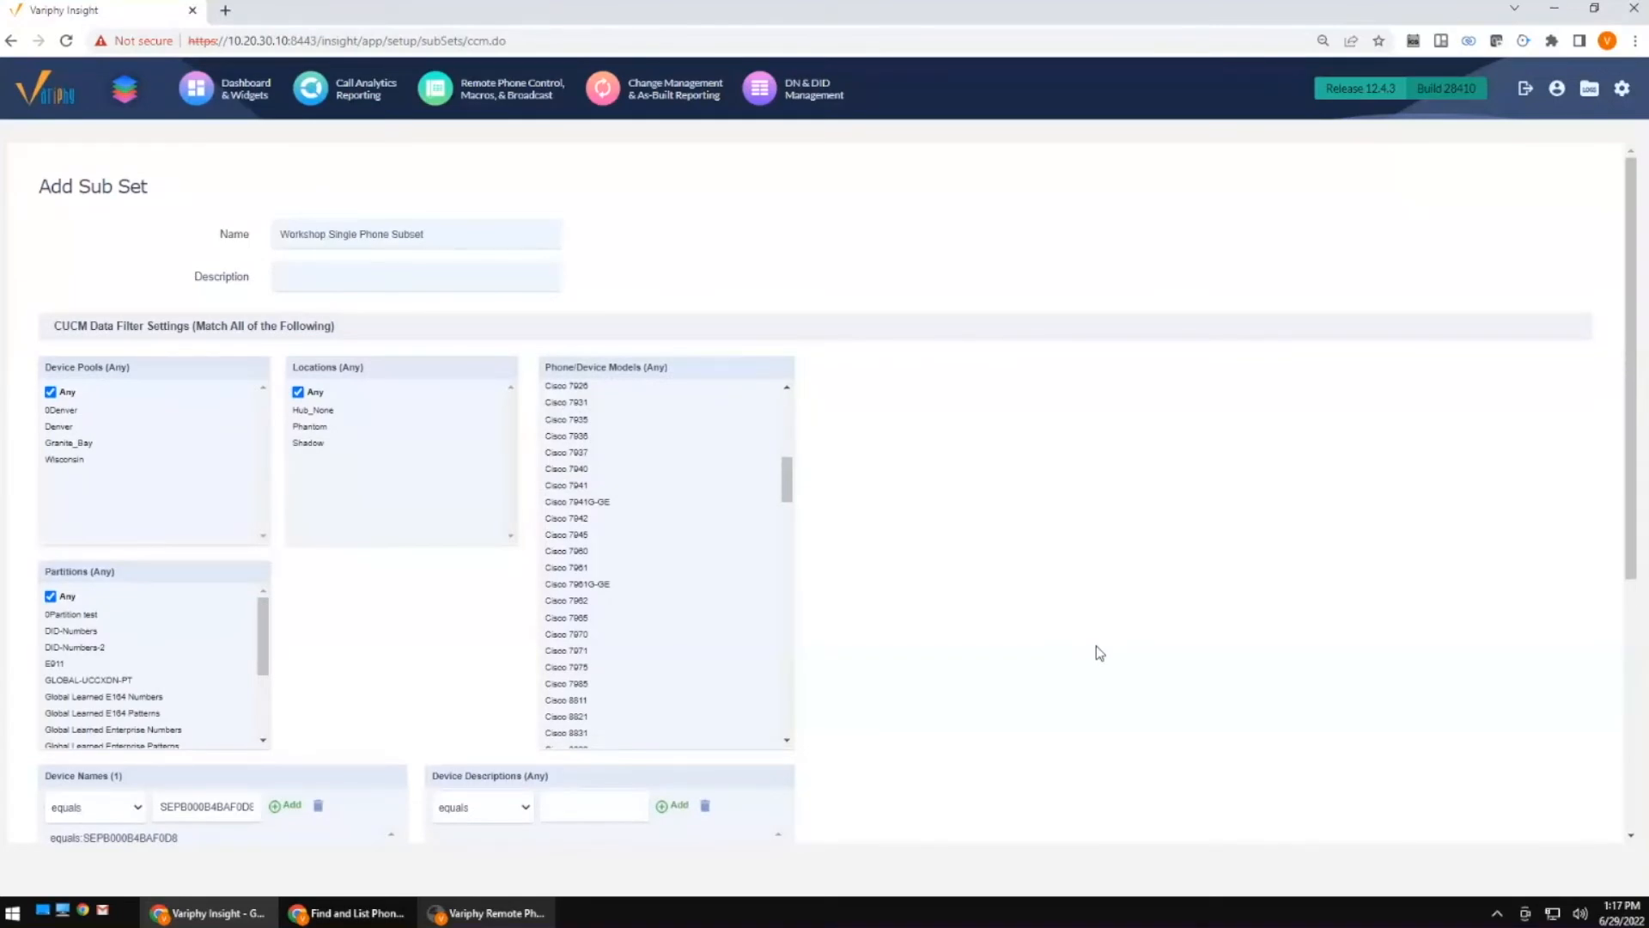
scroll(1108, 687, "down", 3)
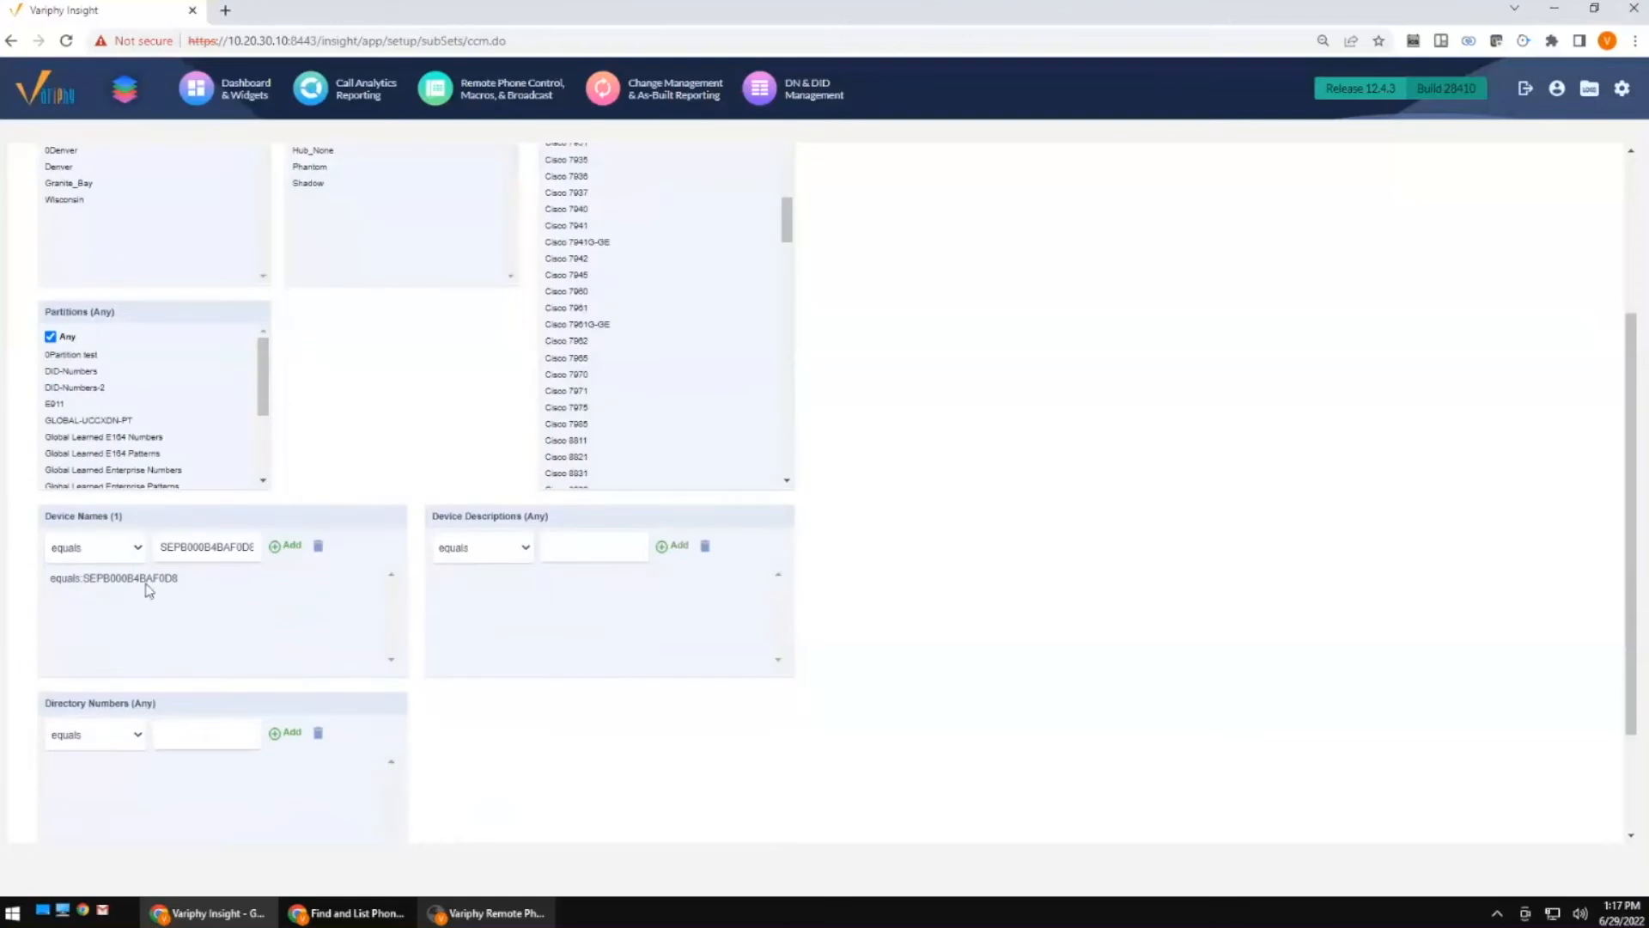
scroll(964, 506, "down", 2)
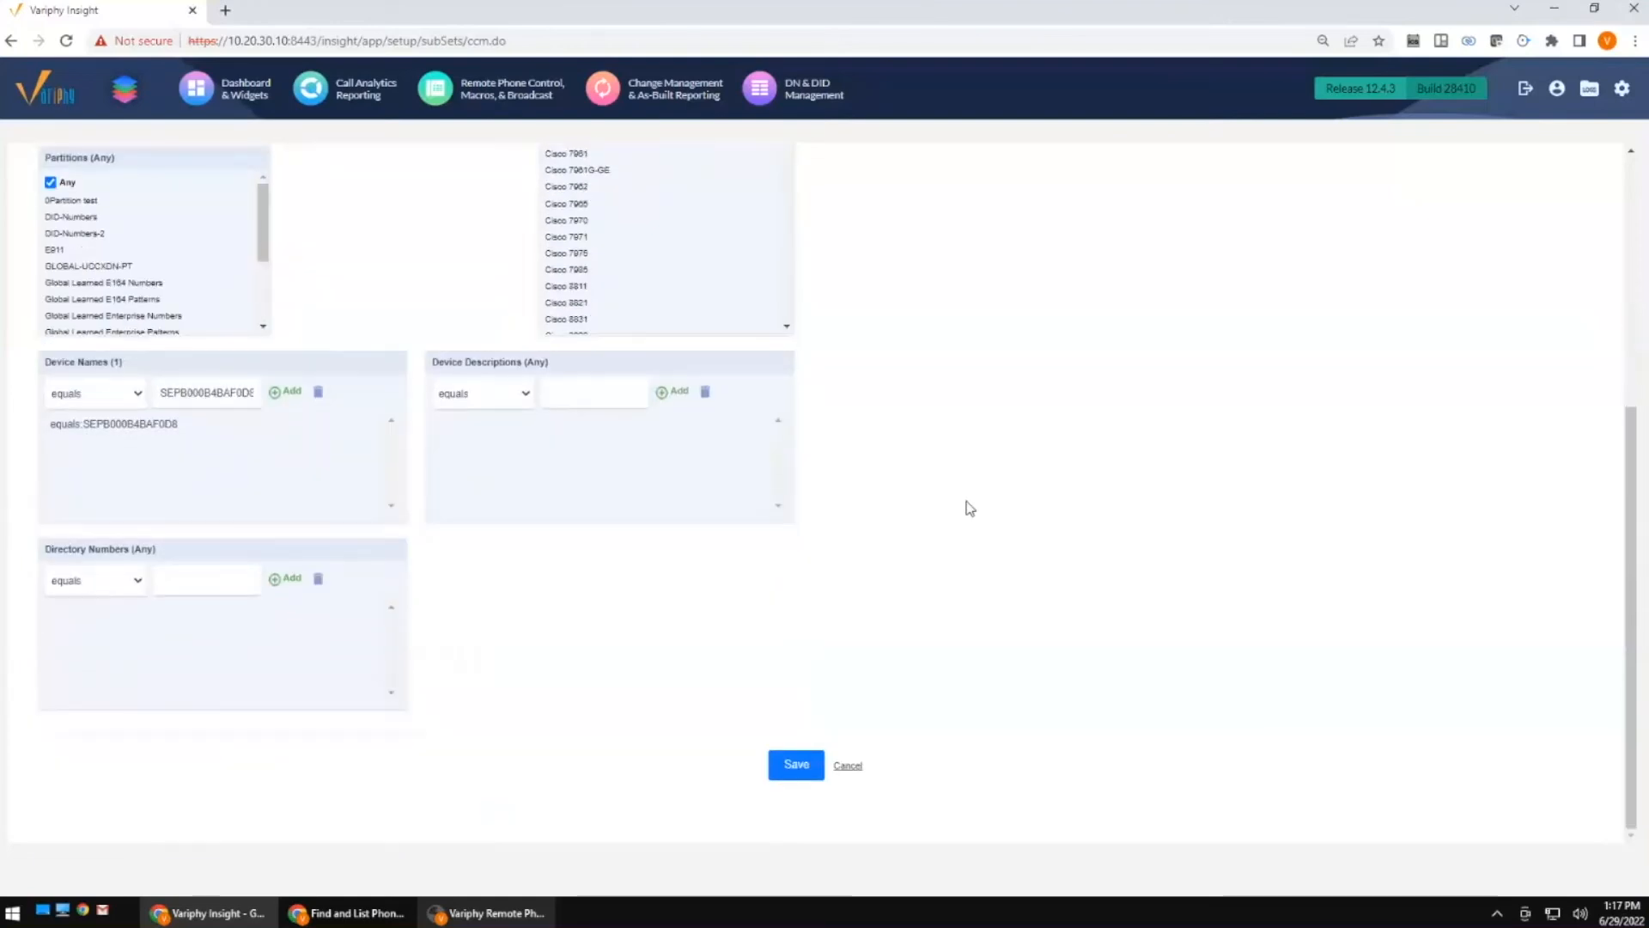
Save the new sub set and open Remote Phone Control for the Colorado Corporate cluster.
left_click(780, 767)
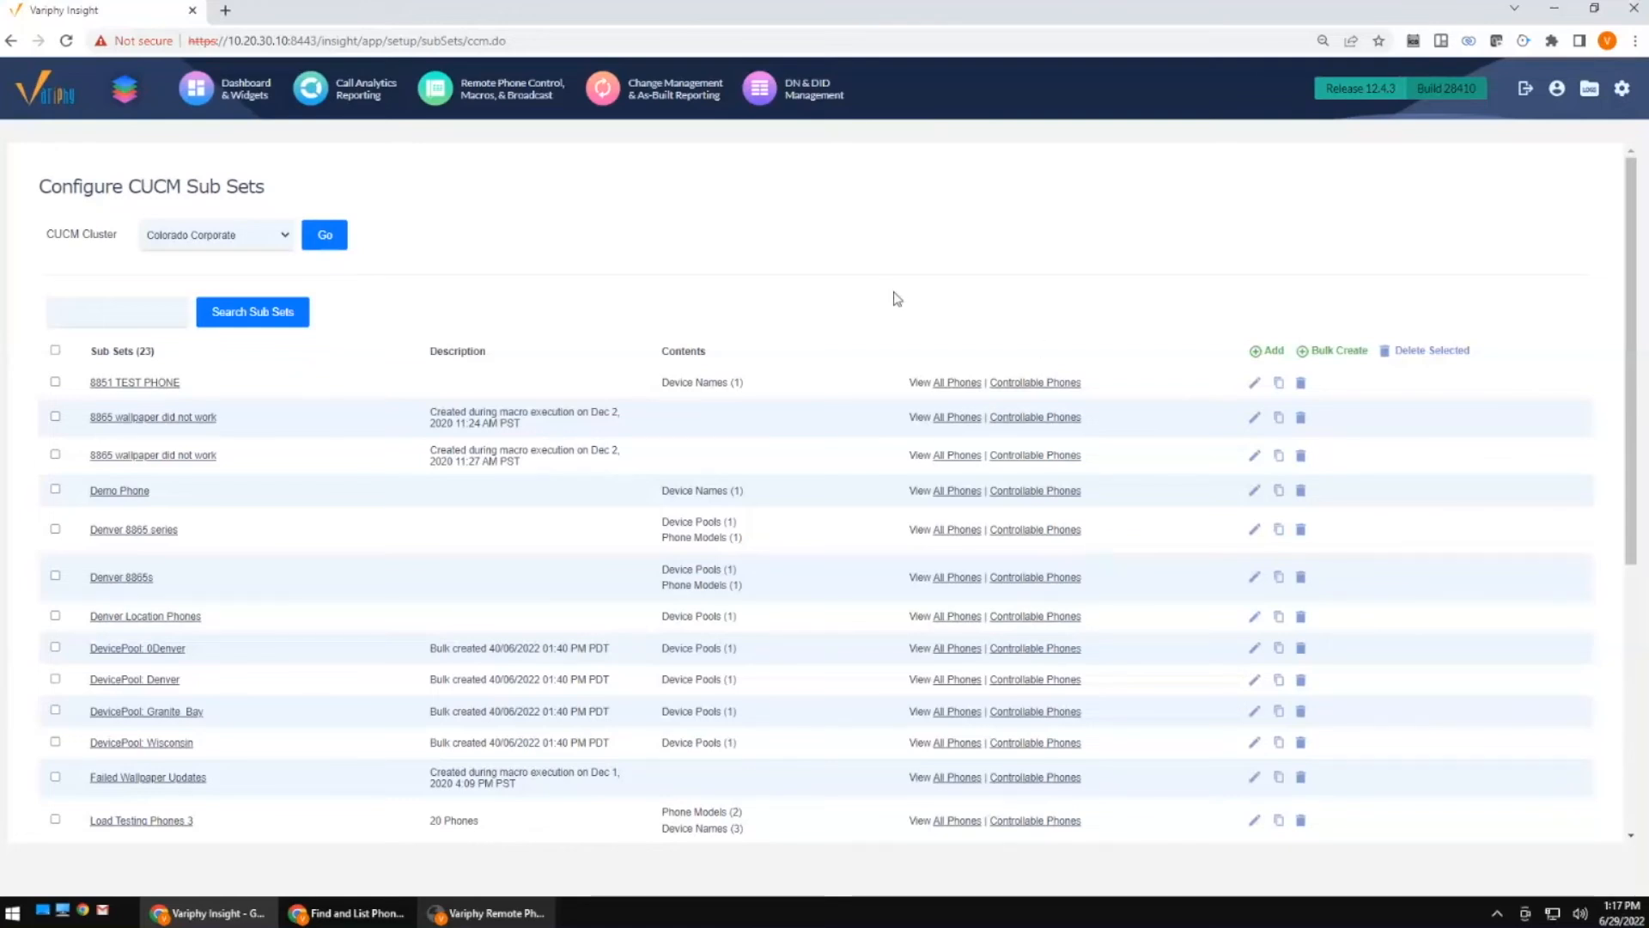
left_click(519, 99)
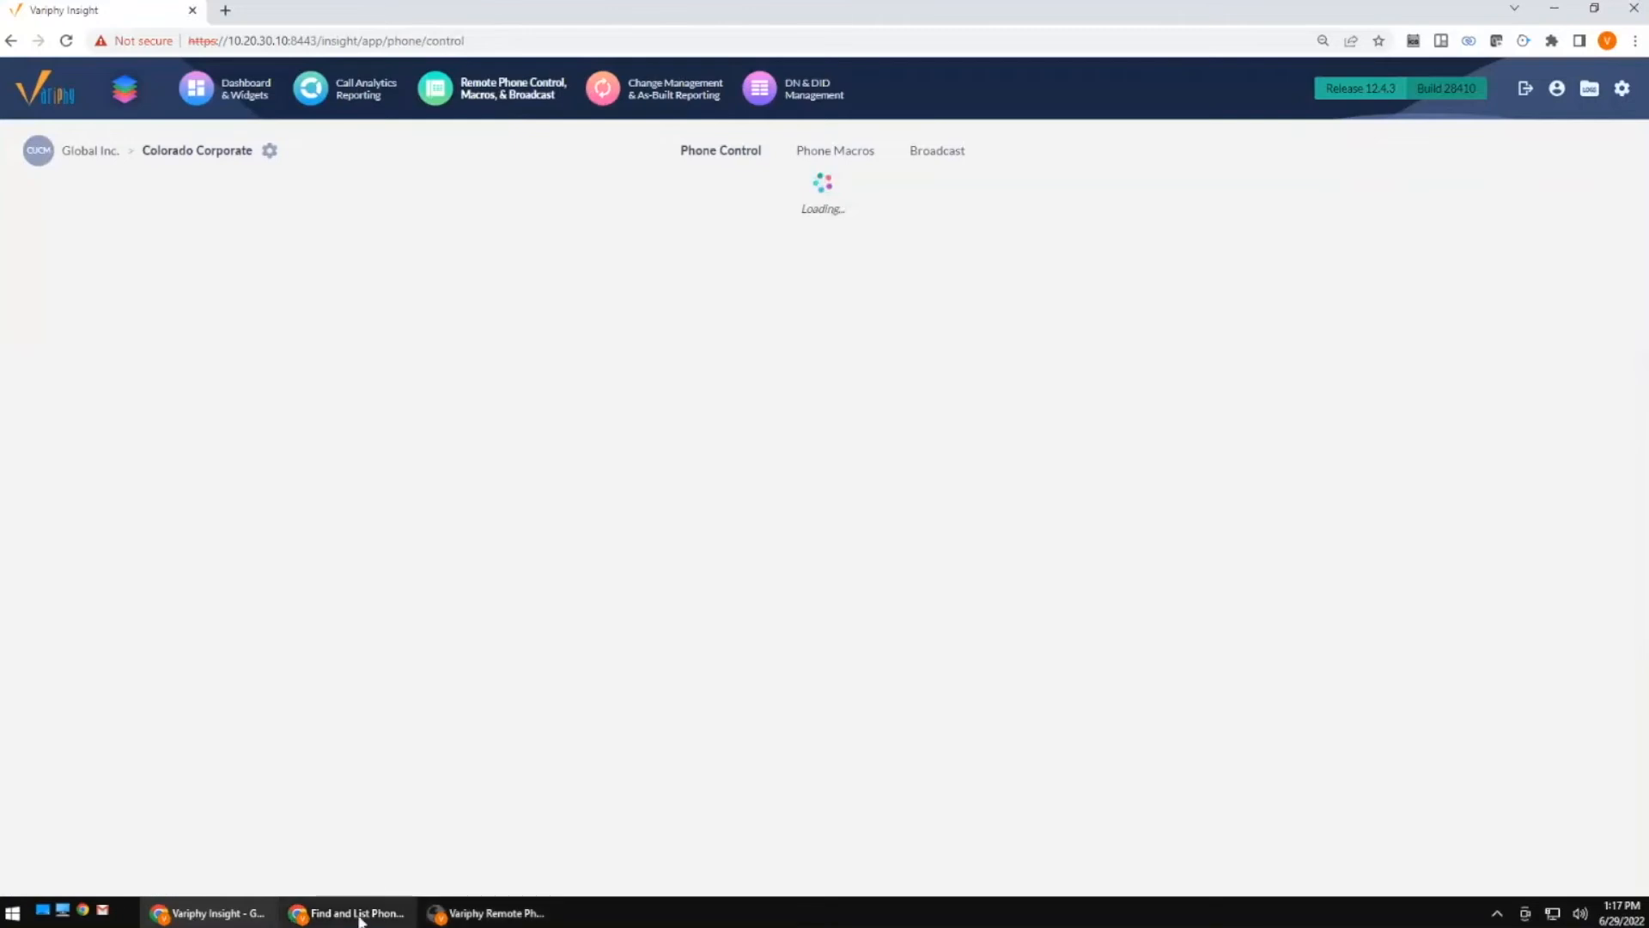
Bring up the 8851 phone's remote control window over CUCM Administration, move it to the upper screen edge, and return to Variphy Insight.
left_click(357, 913)
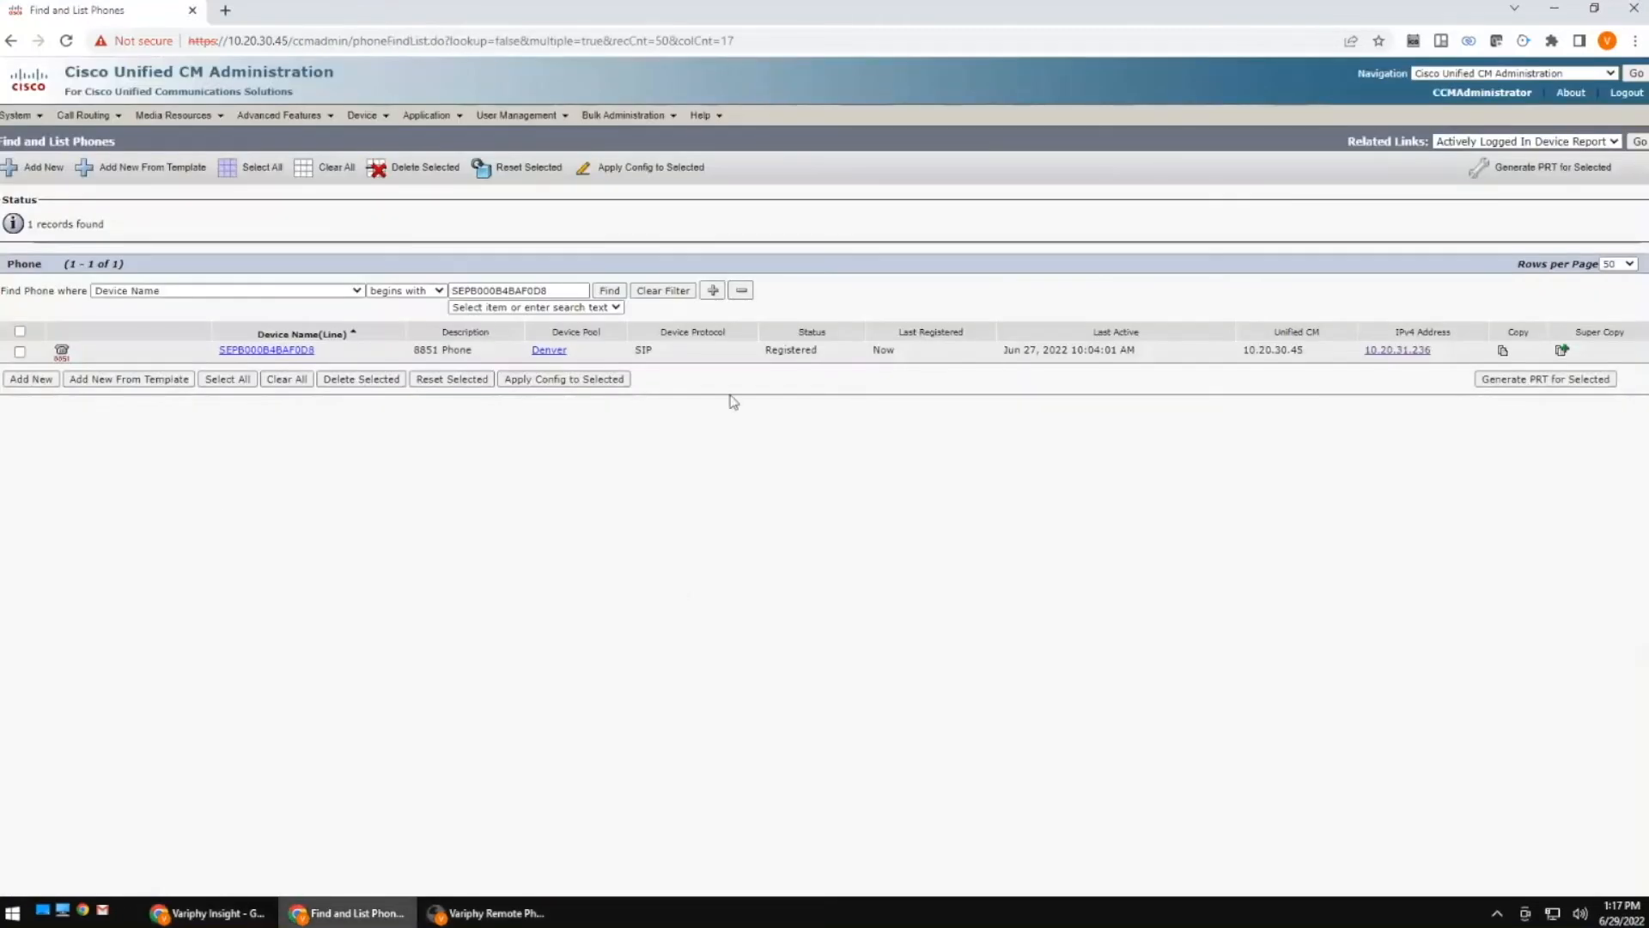
left_click(488, 913)
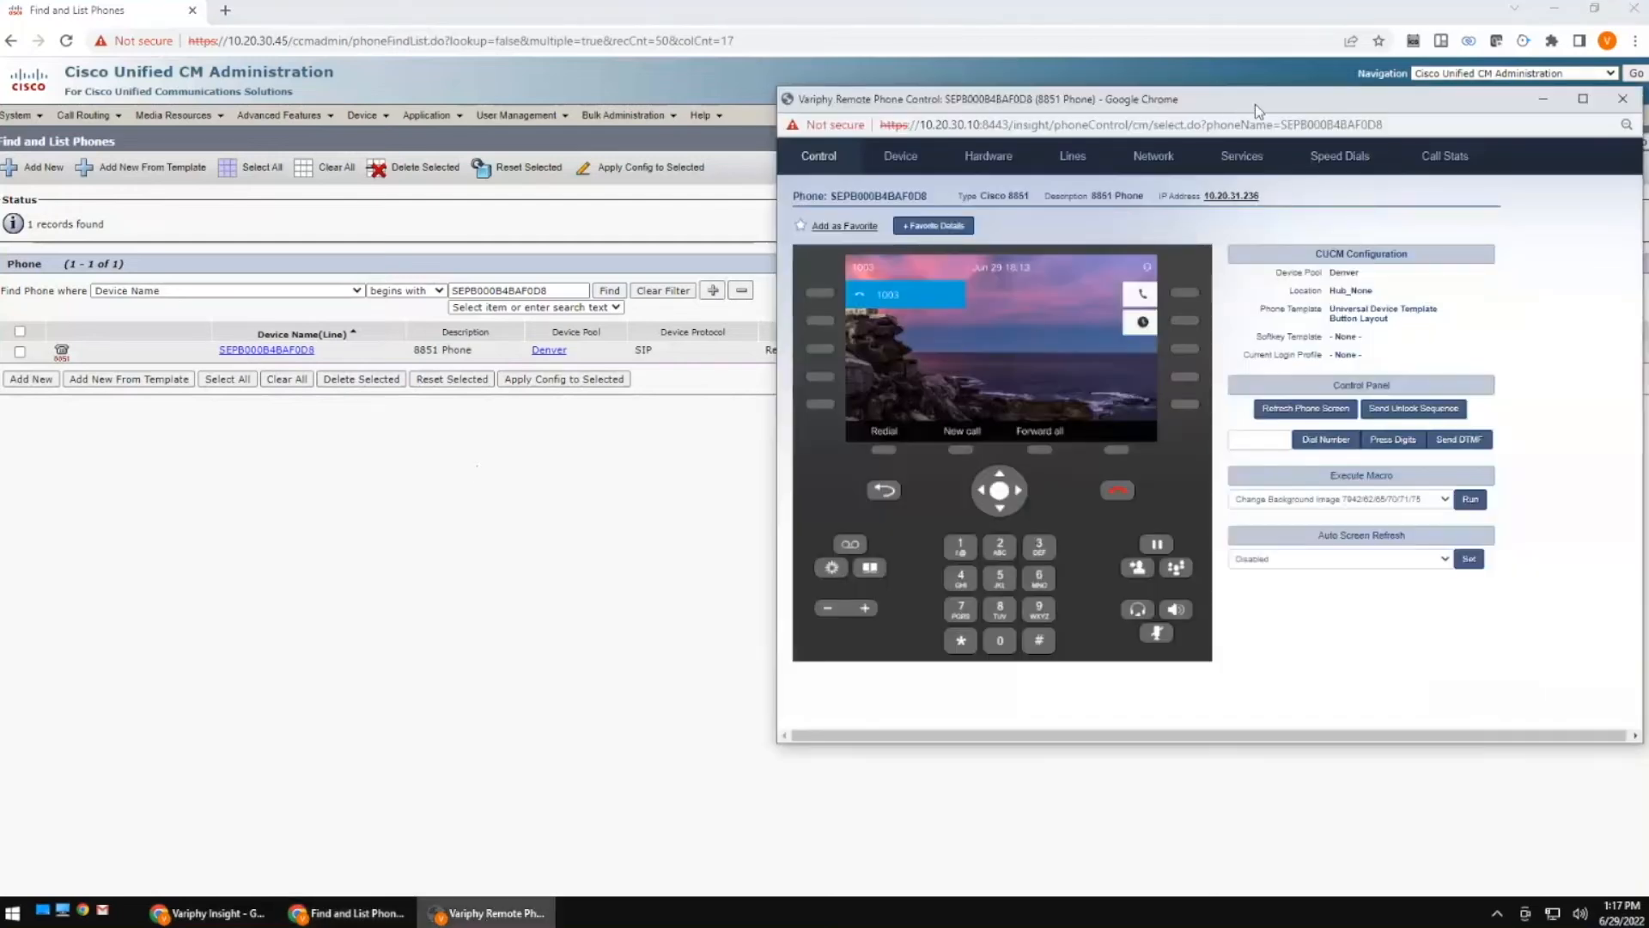
left_click_drag(1255, 105, 1258, 21)
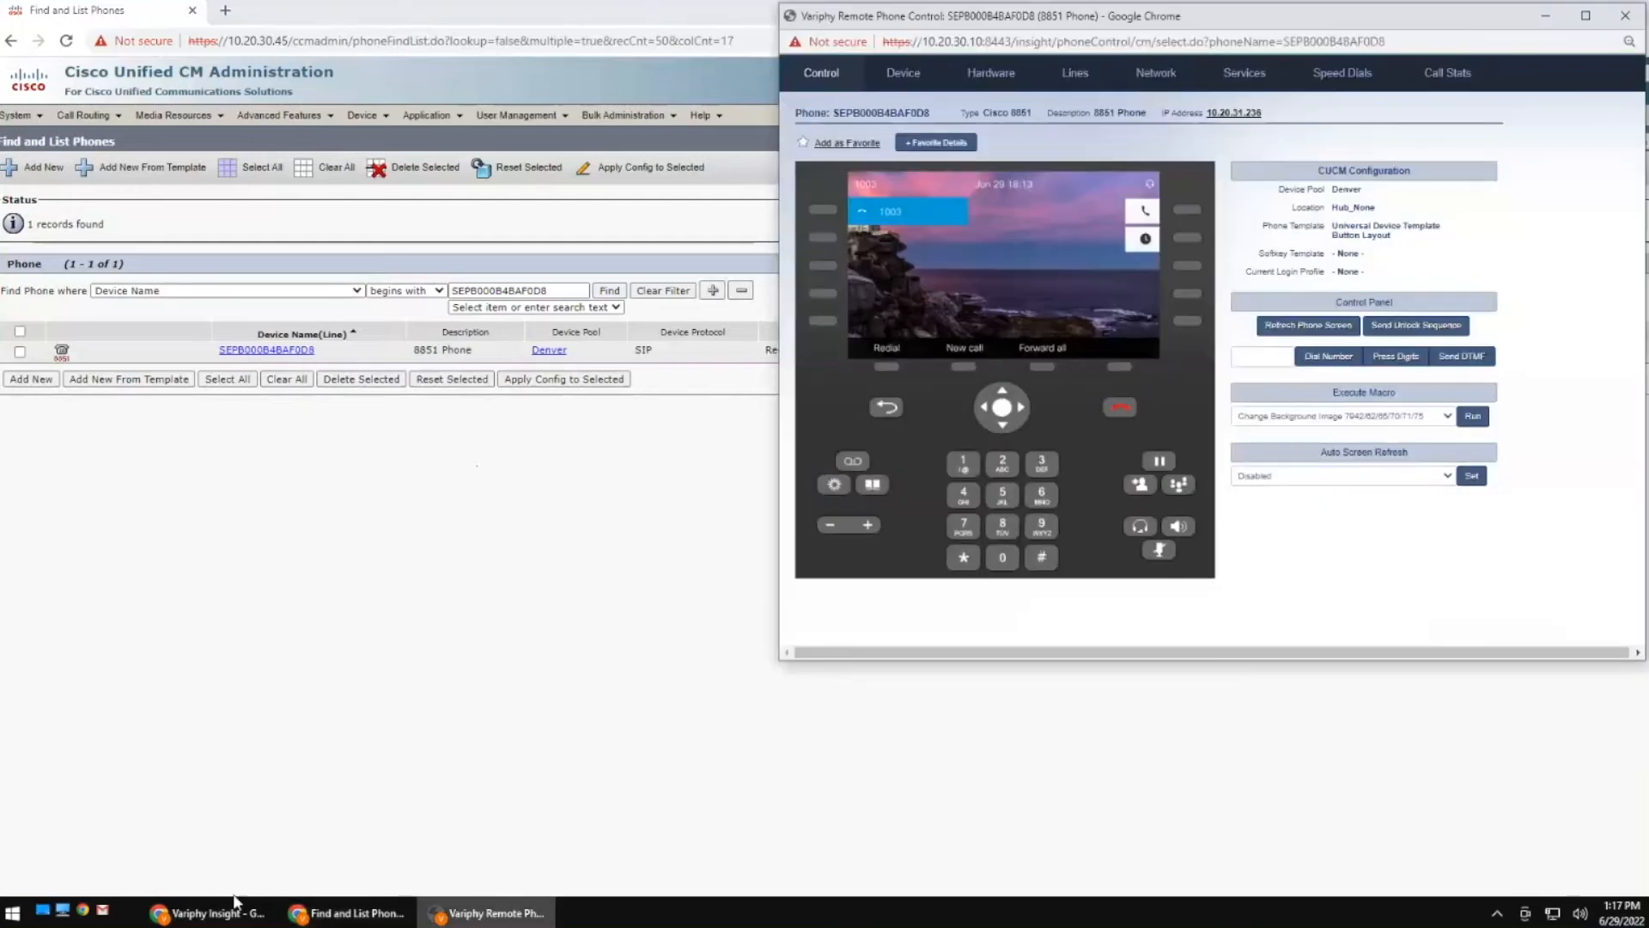
left_click(235, 903)
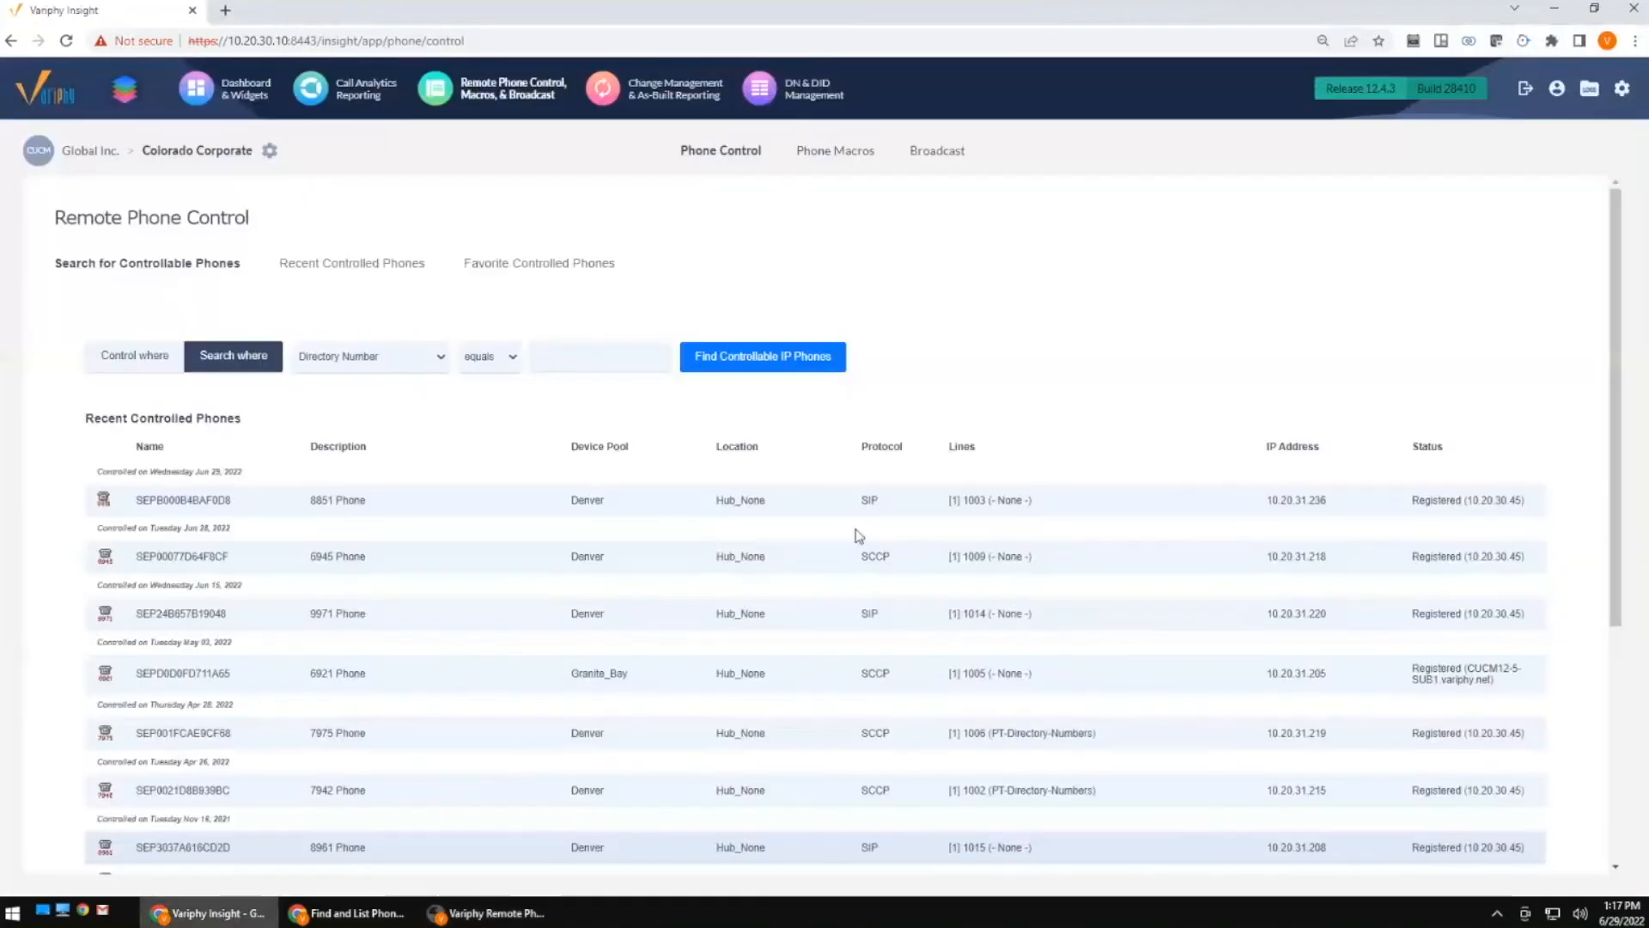
Open Phone Macros and choose "Workshop 8851 ITL Delete" as the macro to execute.
left_click(857, 157)
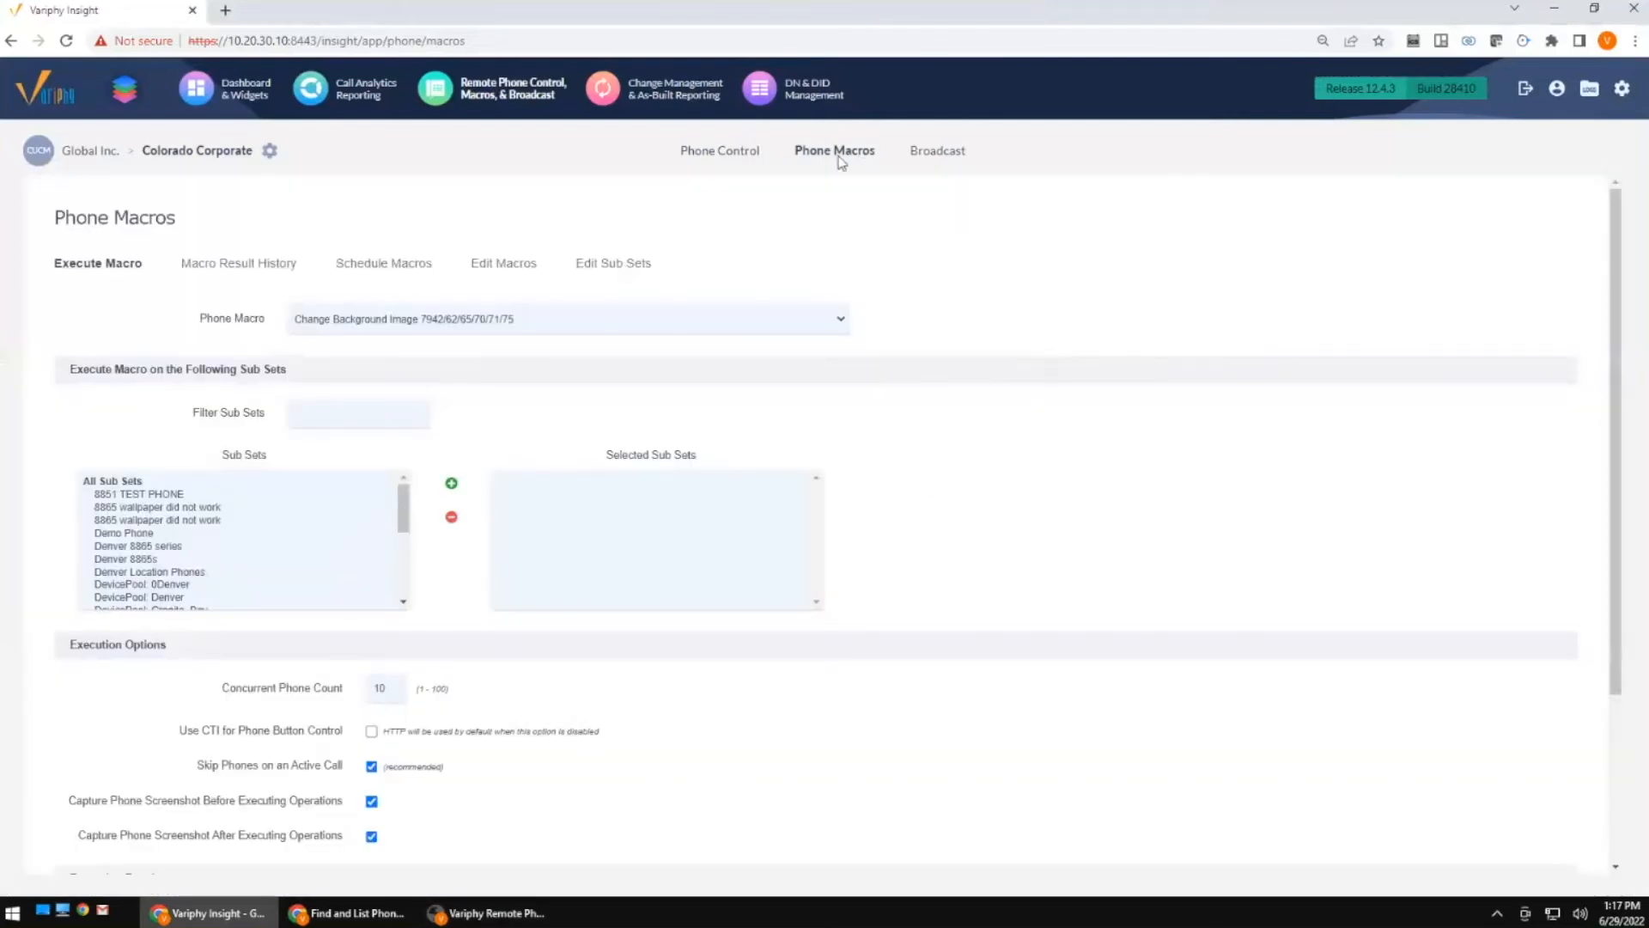
left_click(369, 322)
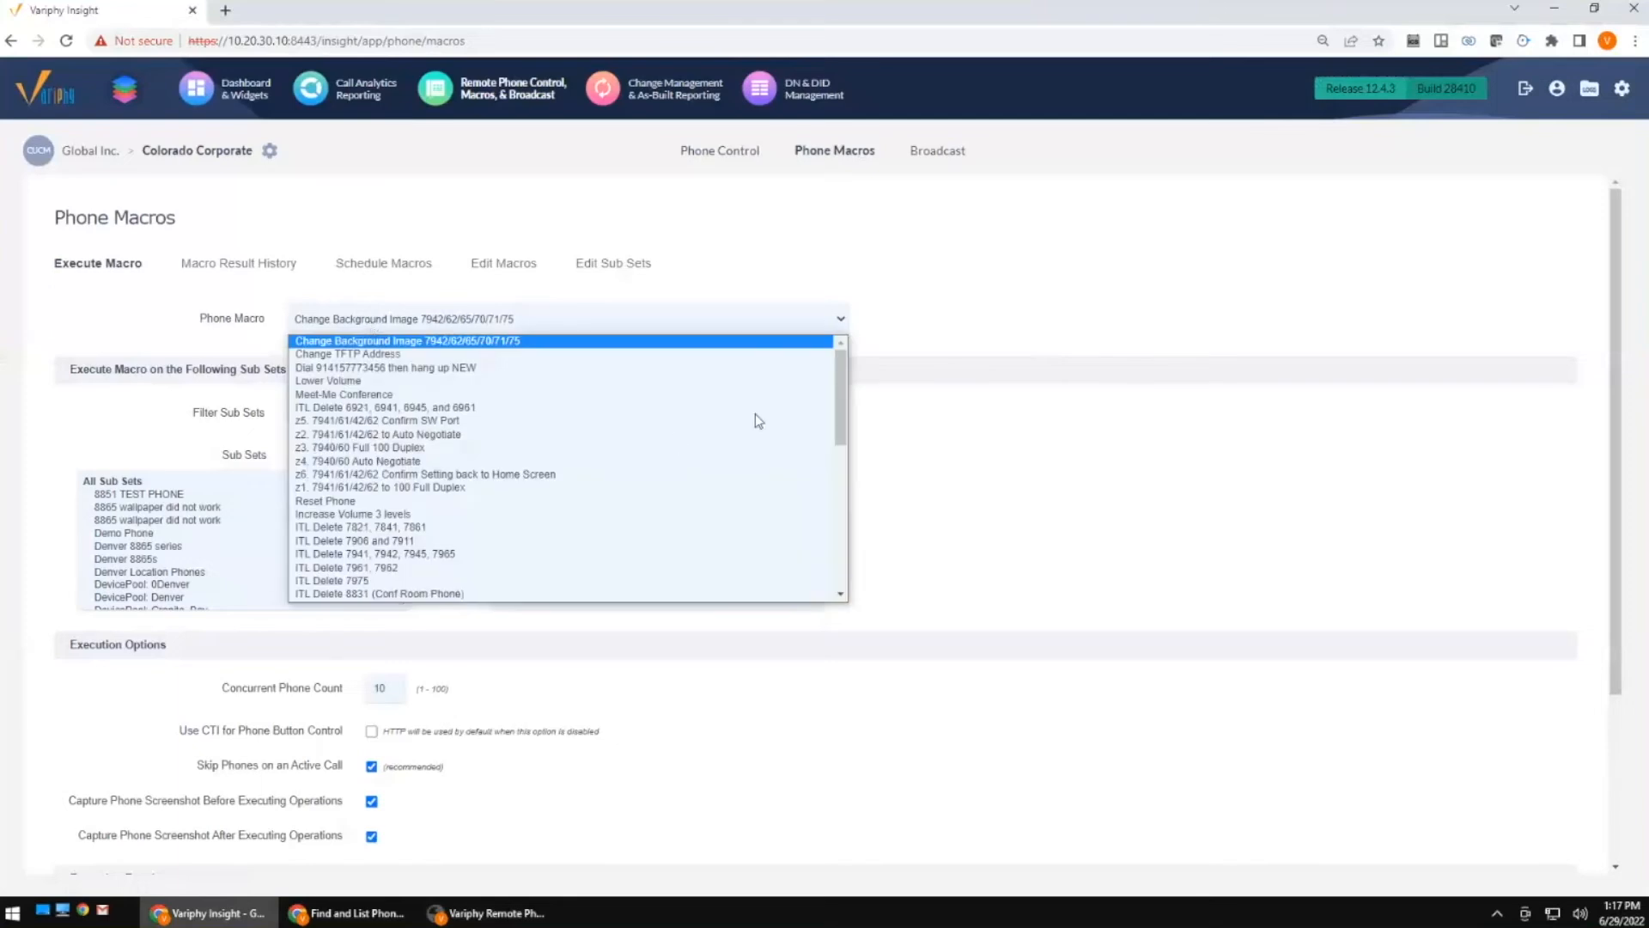
left_click_drag(842, 370, 841, 567)
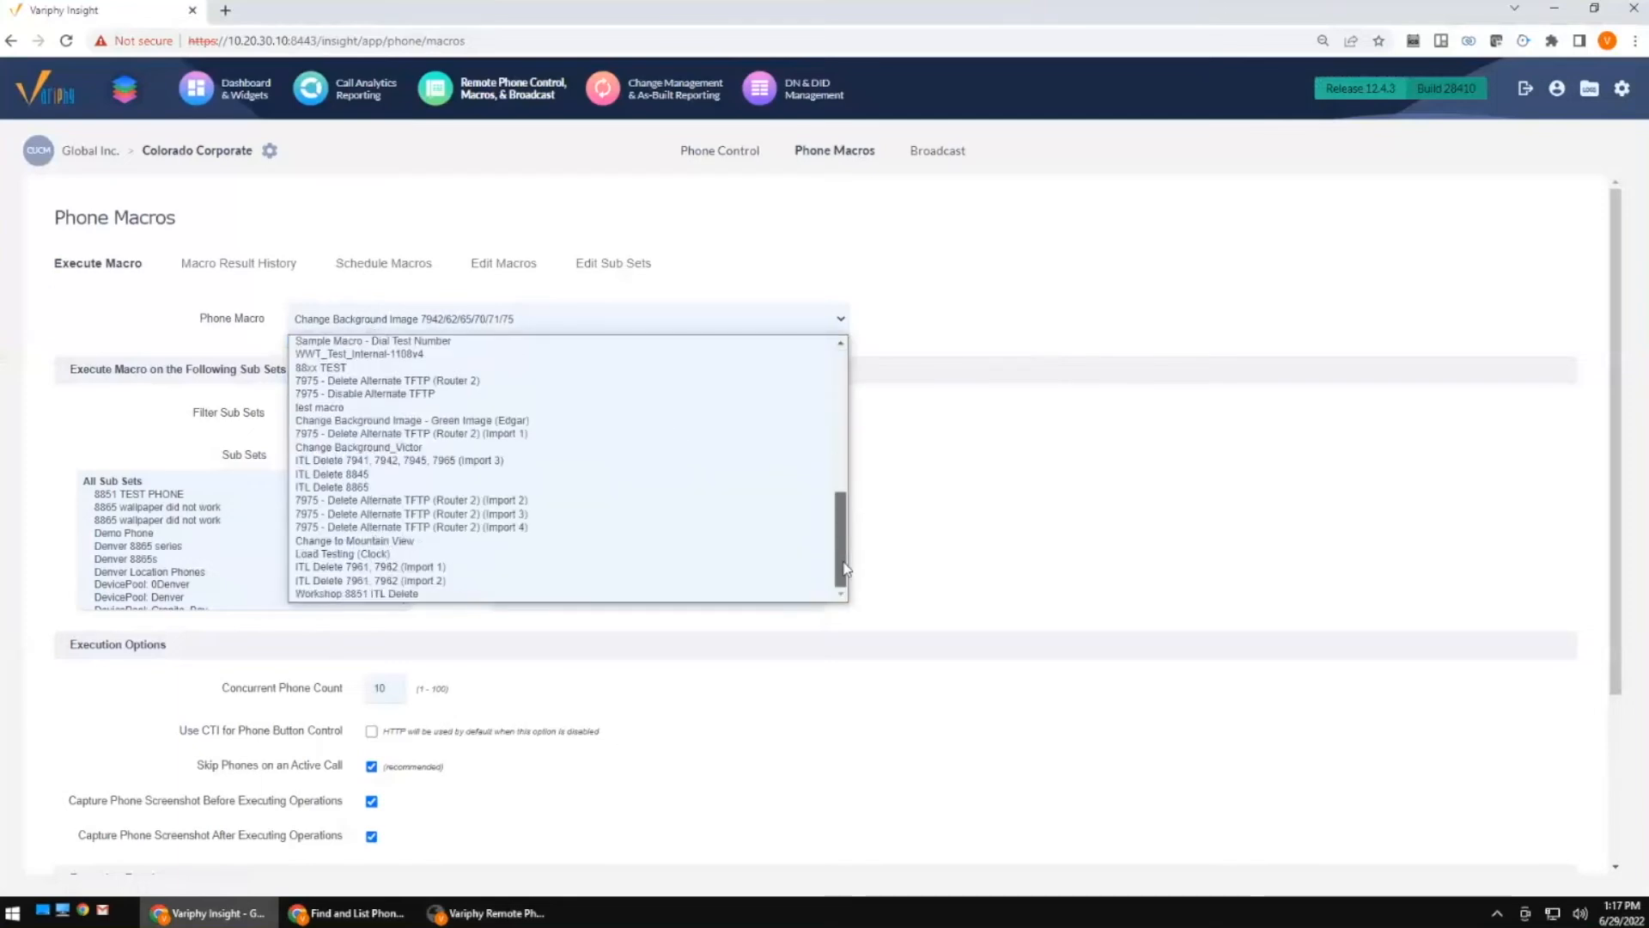
left_click(376, 593)
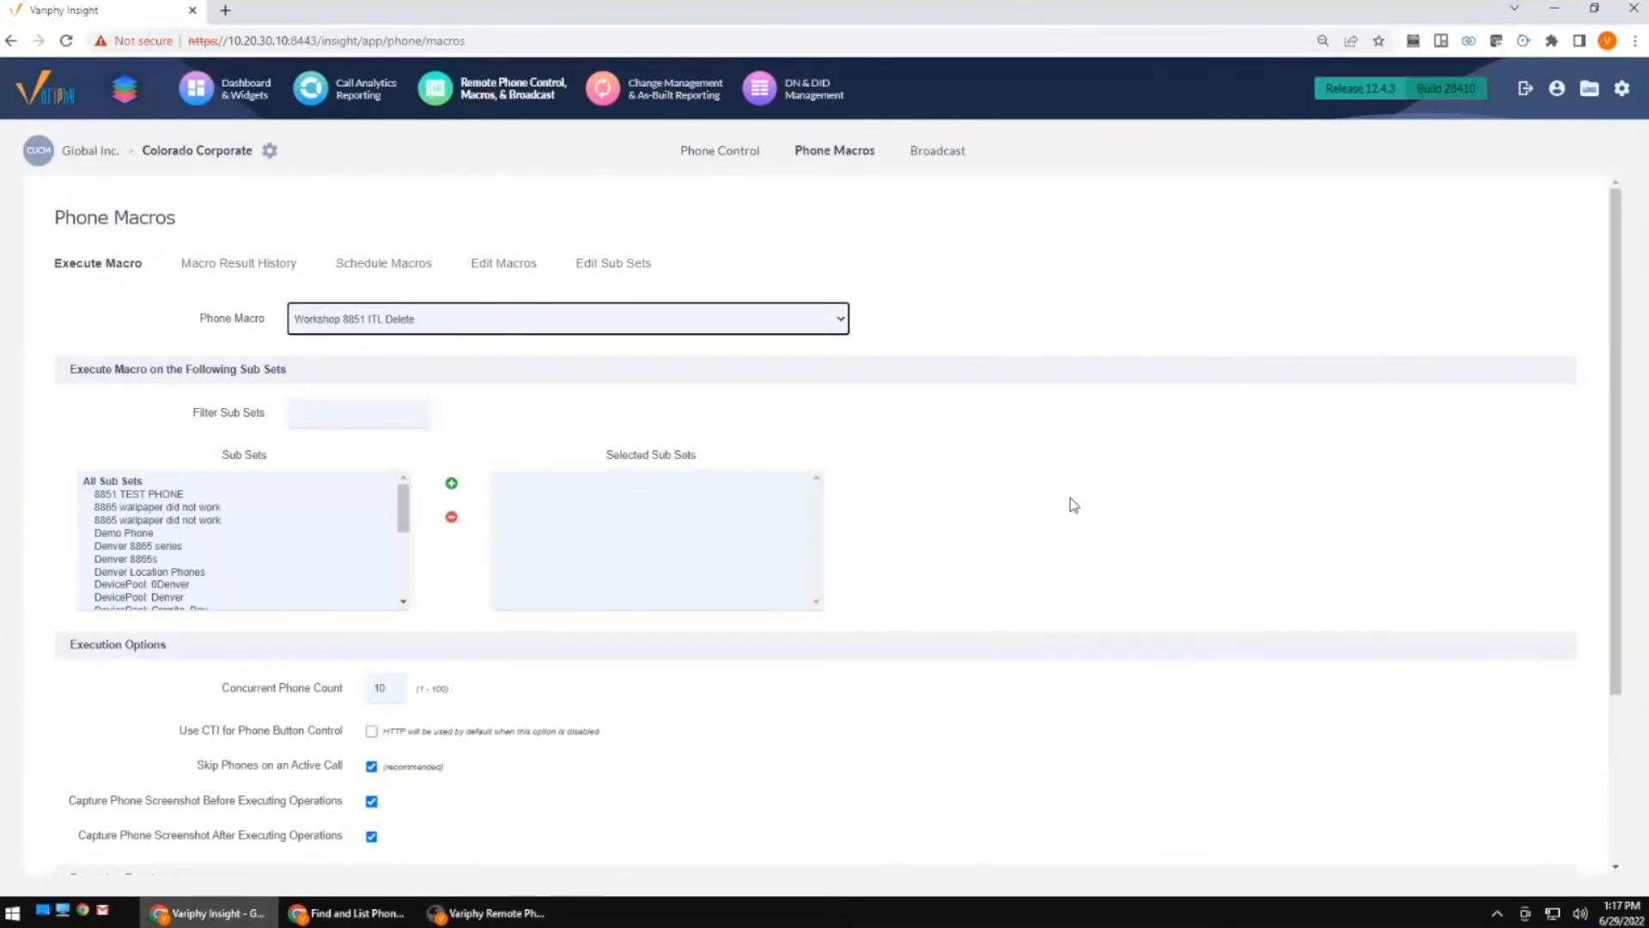
Filter the sub sets by "workshop" and add "Workshop Single Phone Subset" to the selected sub sets.
left_click(403, 504)
left_click_drag(403, 504, 403, 564)
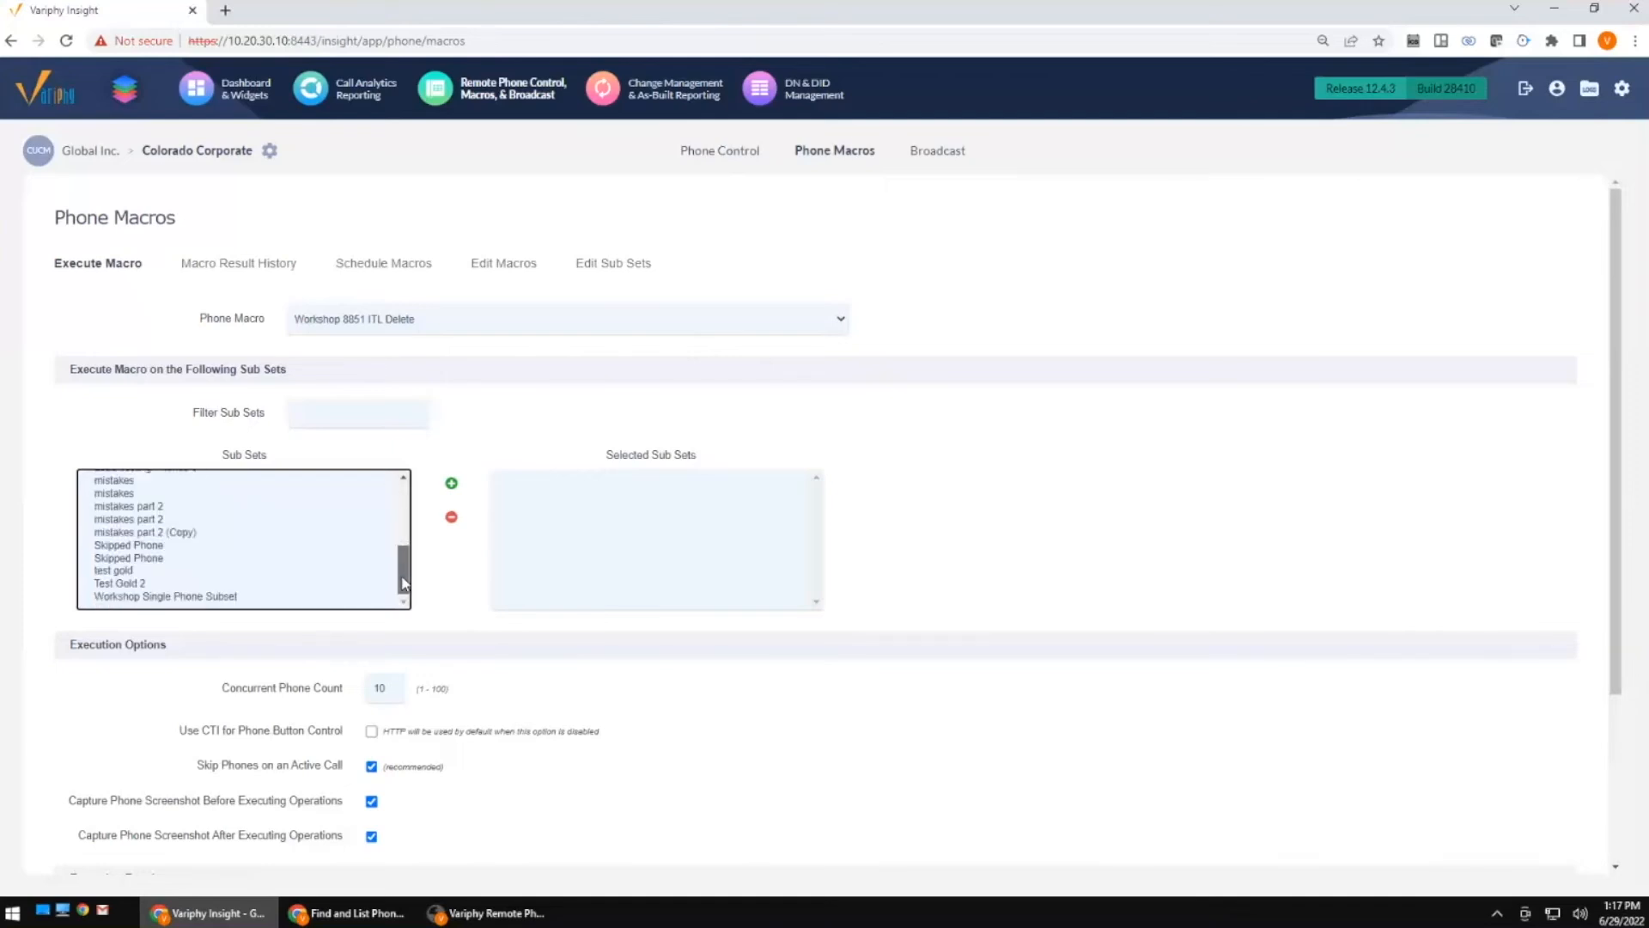
left_click(332, 412)
type("workshop")
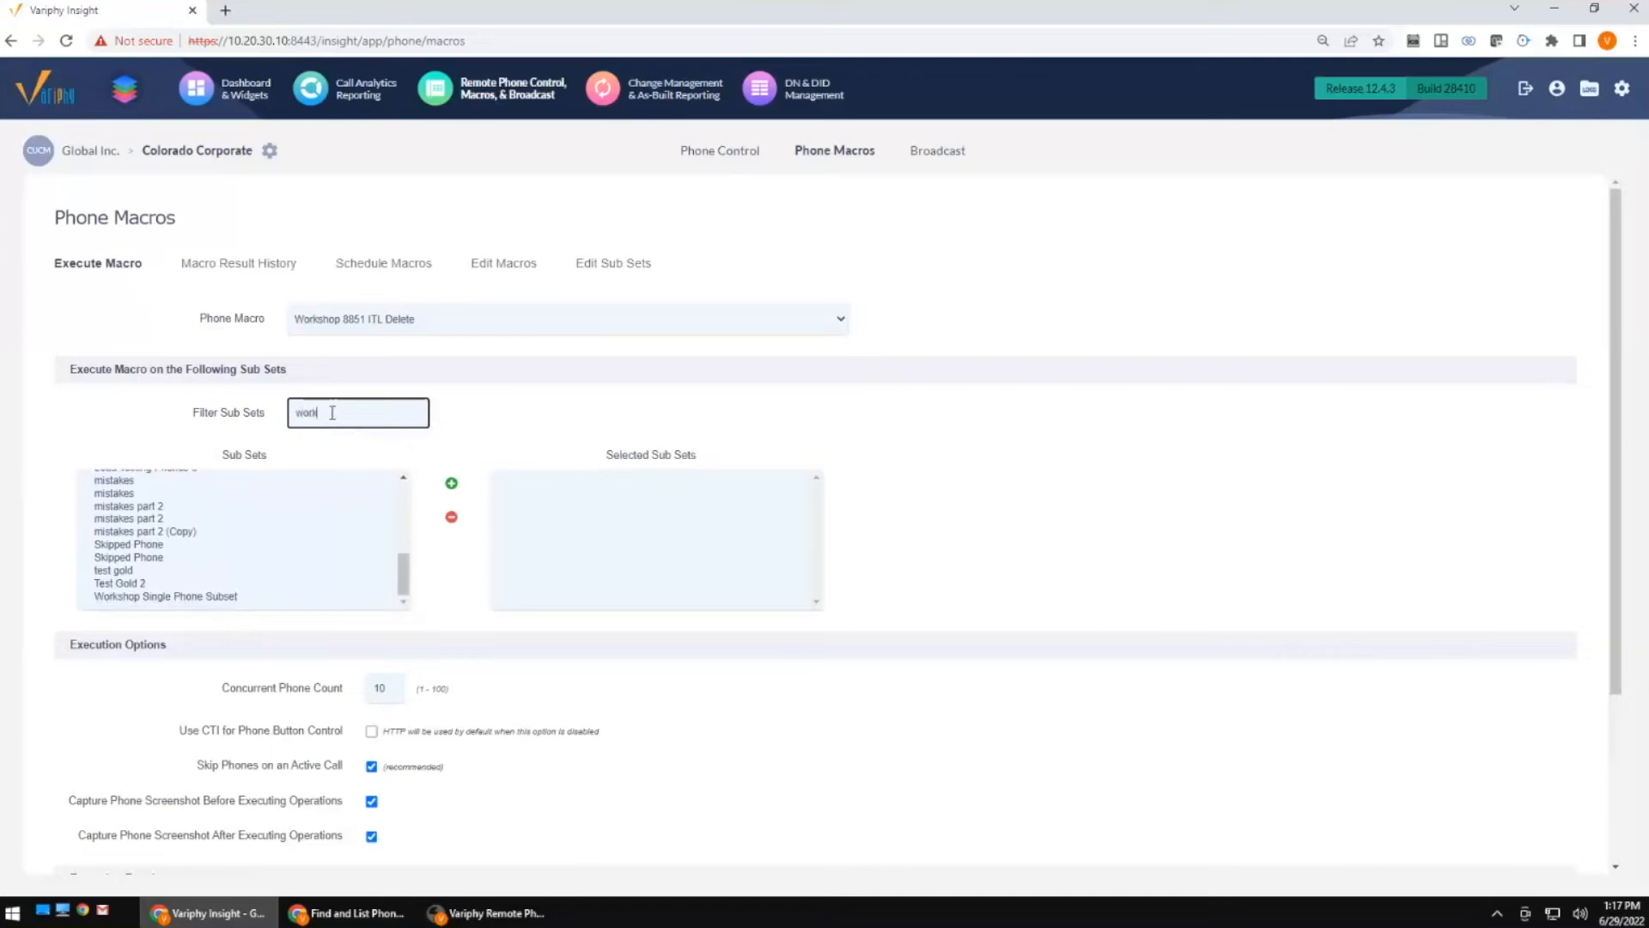
left_click(401, 592)
left_click(166, 495)
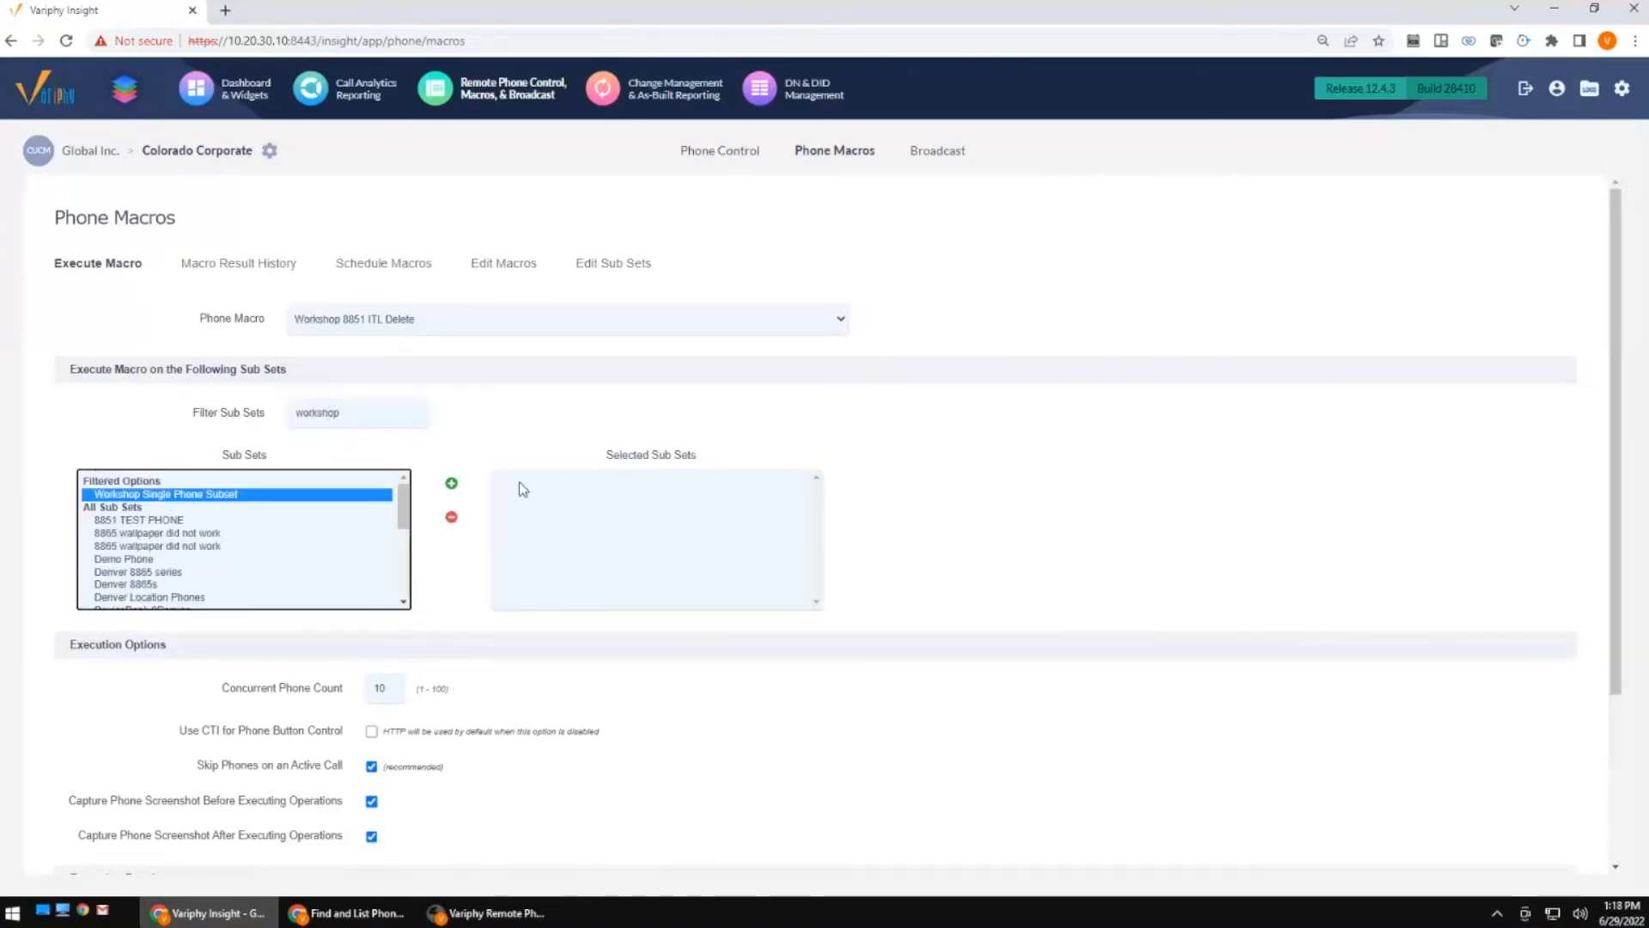
left_click(451, 483)
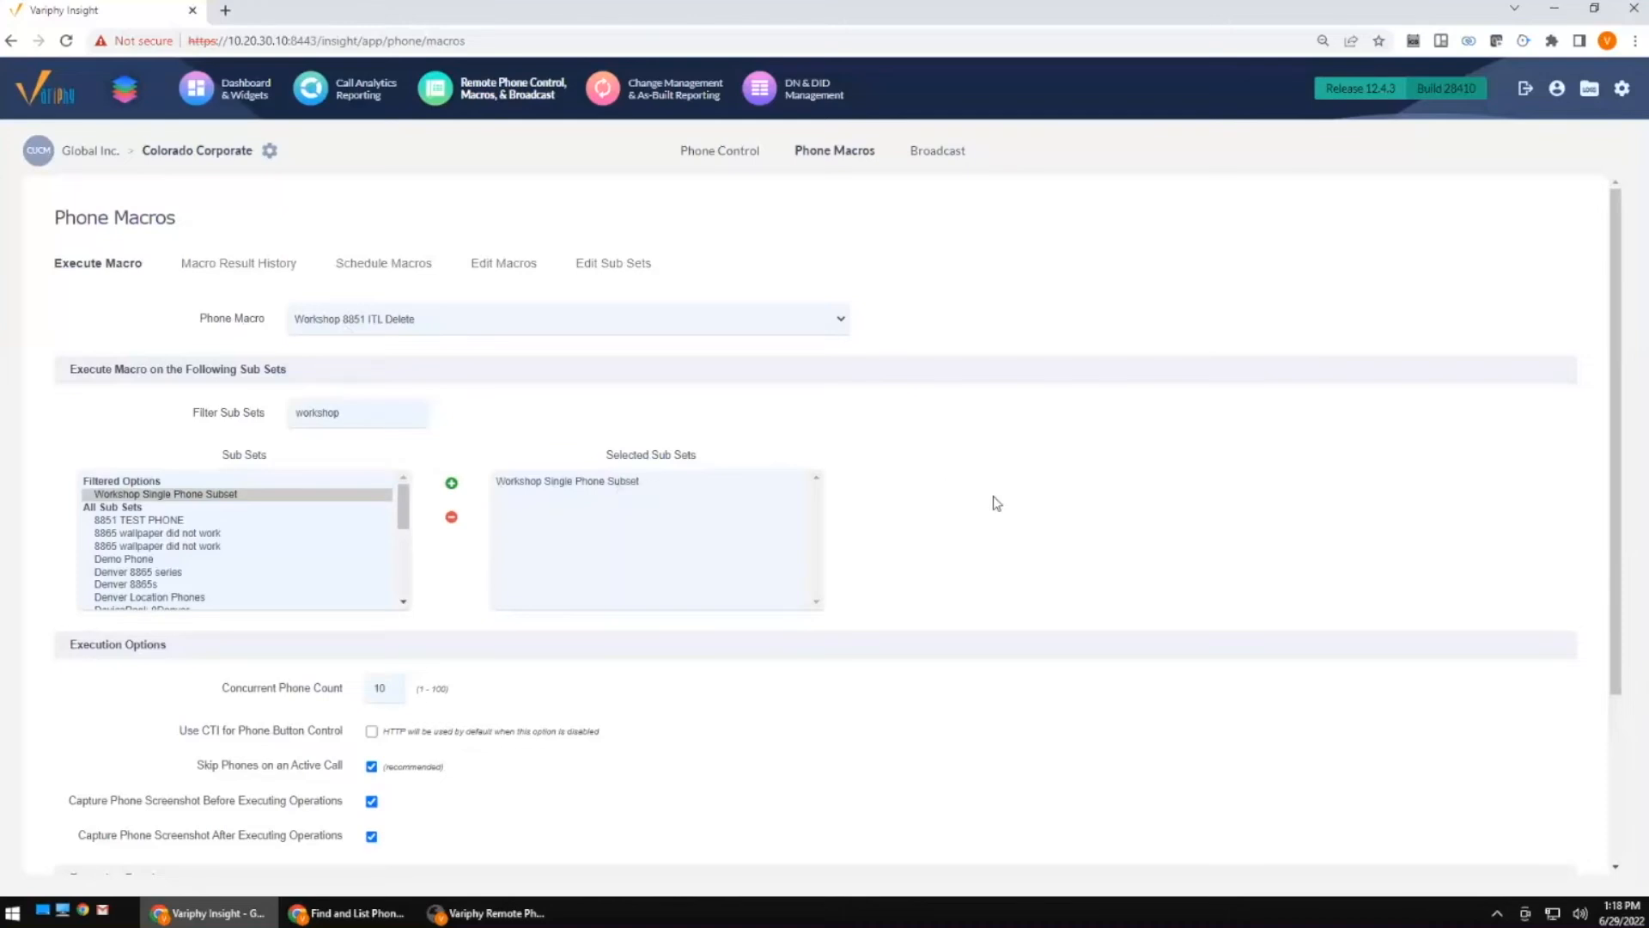
Examine the macro's execution options, including the concurrent phone count and the note on using CTI for phone button control.
scroll(992, 515, "down", 1)
scroll(864, 610, "down", 2)
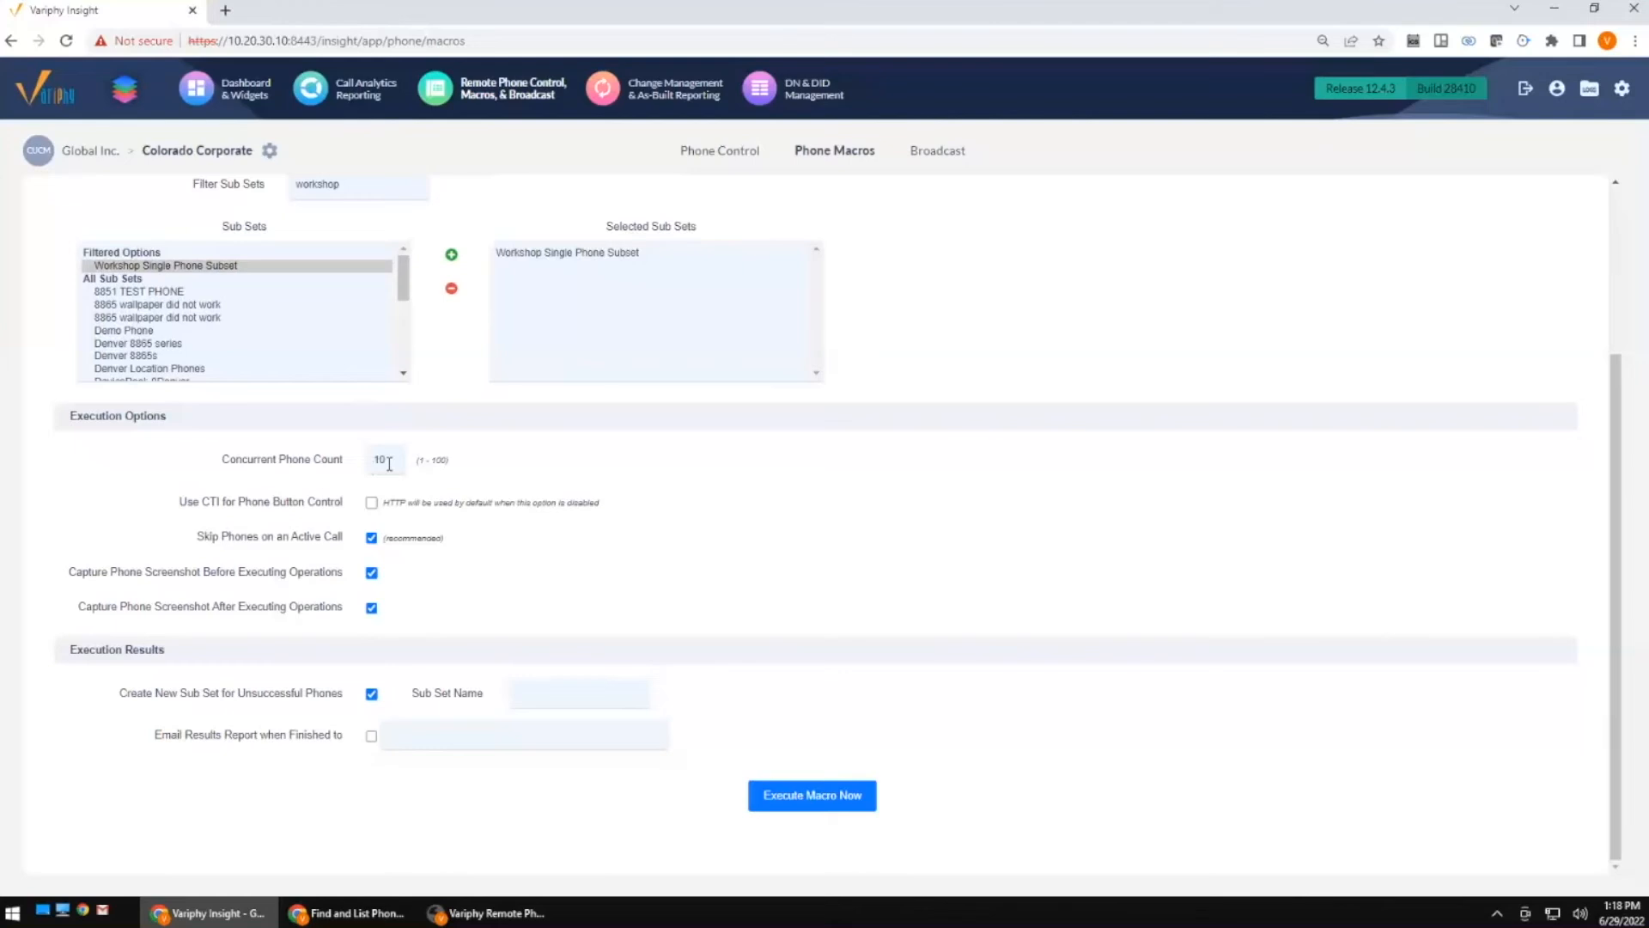
left_click_drag(626, 512, 383, 505)
left_click(618, 512)
triple_click(609, 510)
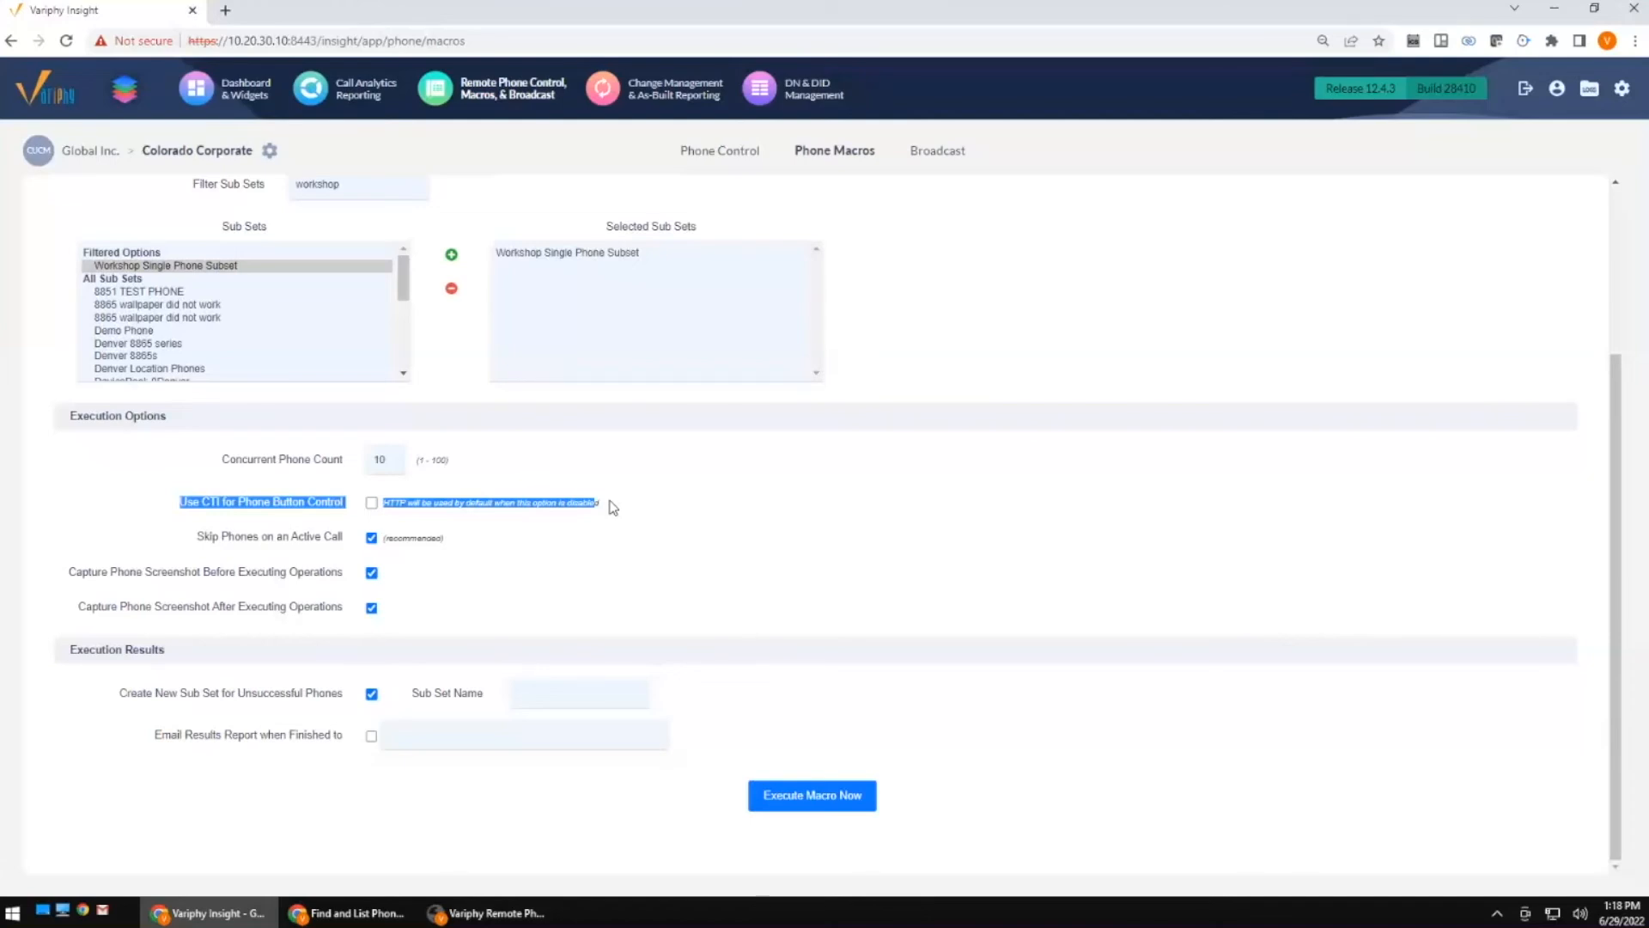
left_click(612, 506)
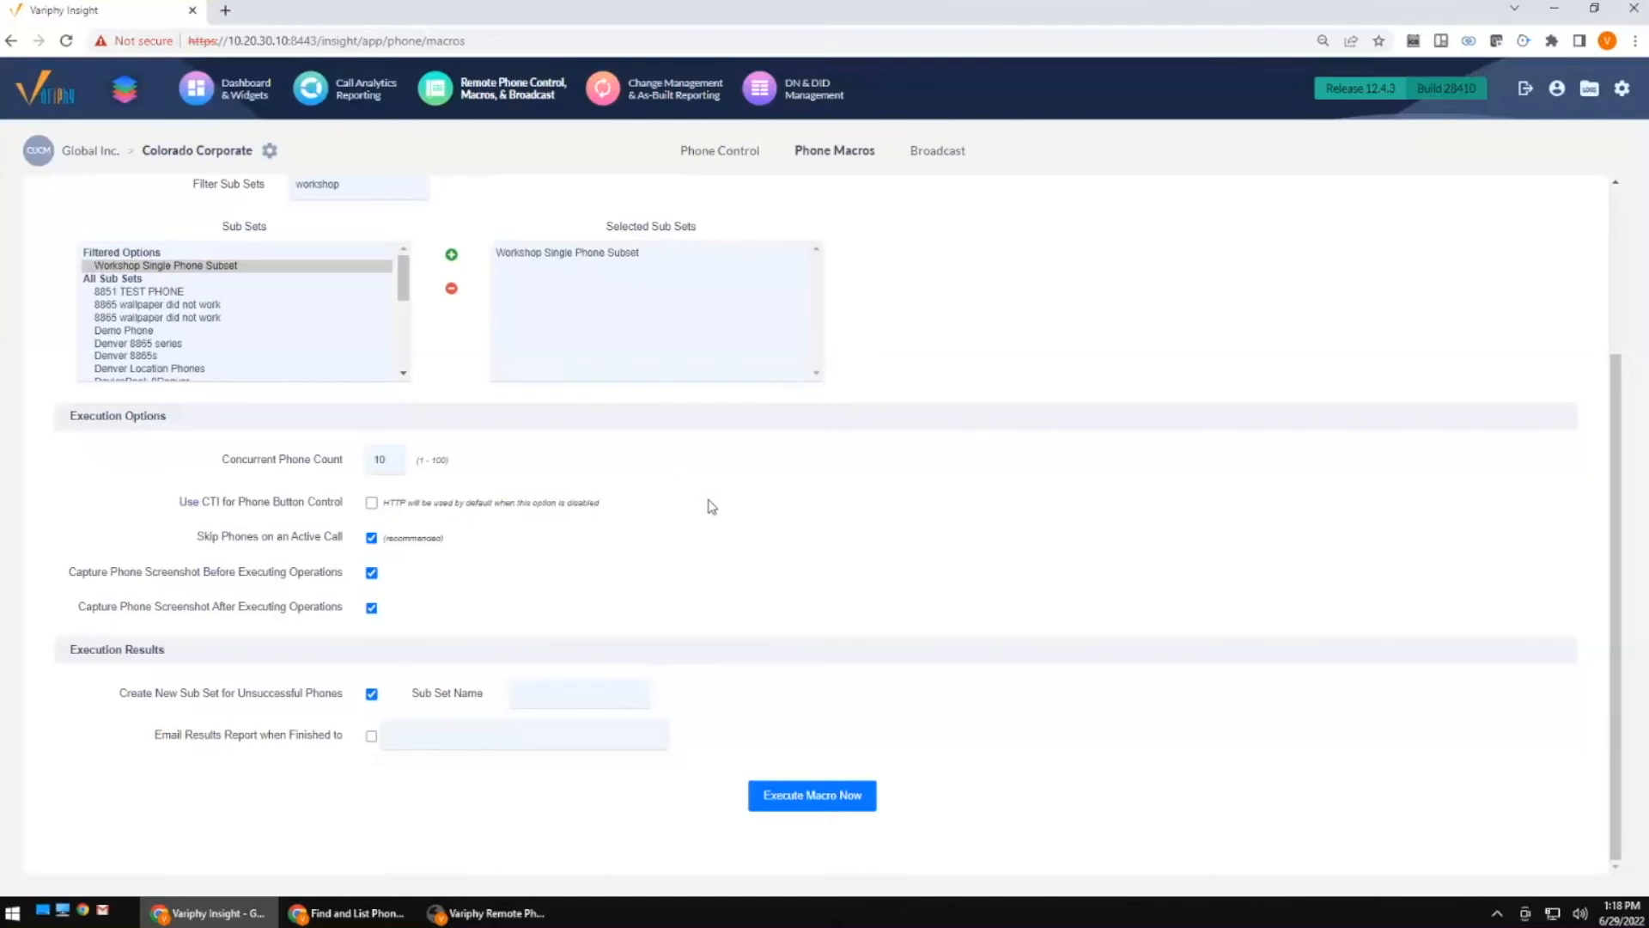
Enable the use of CTI for phone button control and check the primary CUCM CTI Manager address.
left_click(373, 505)
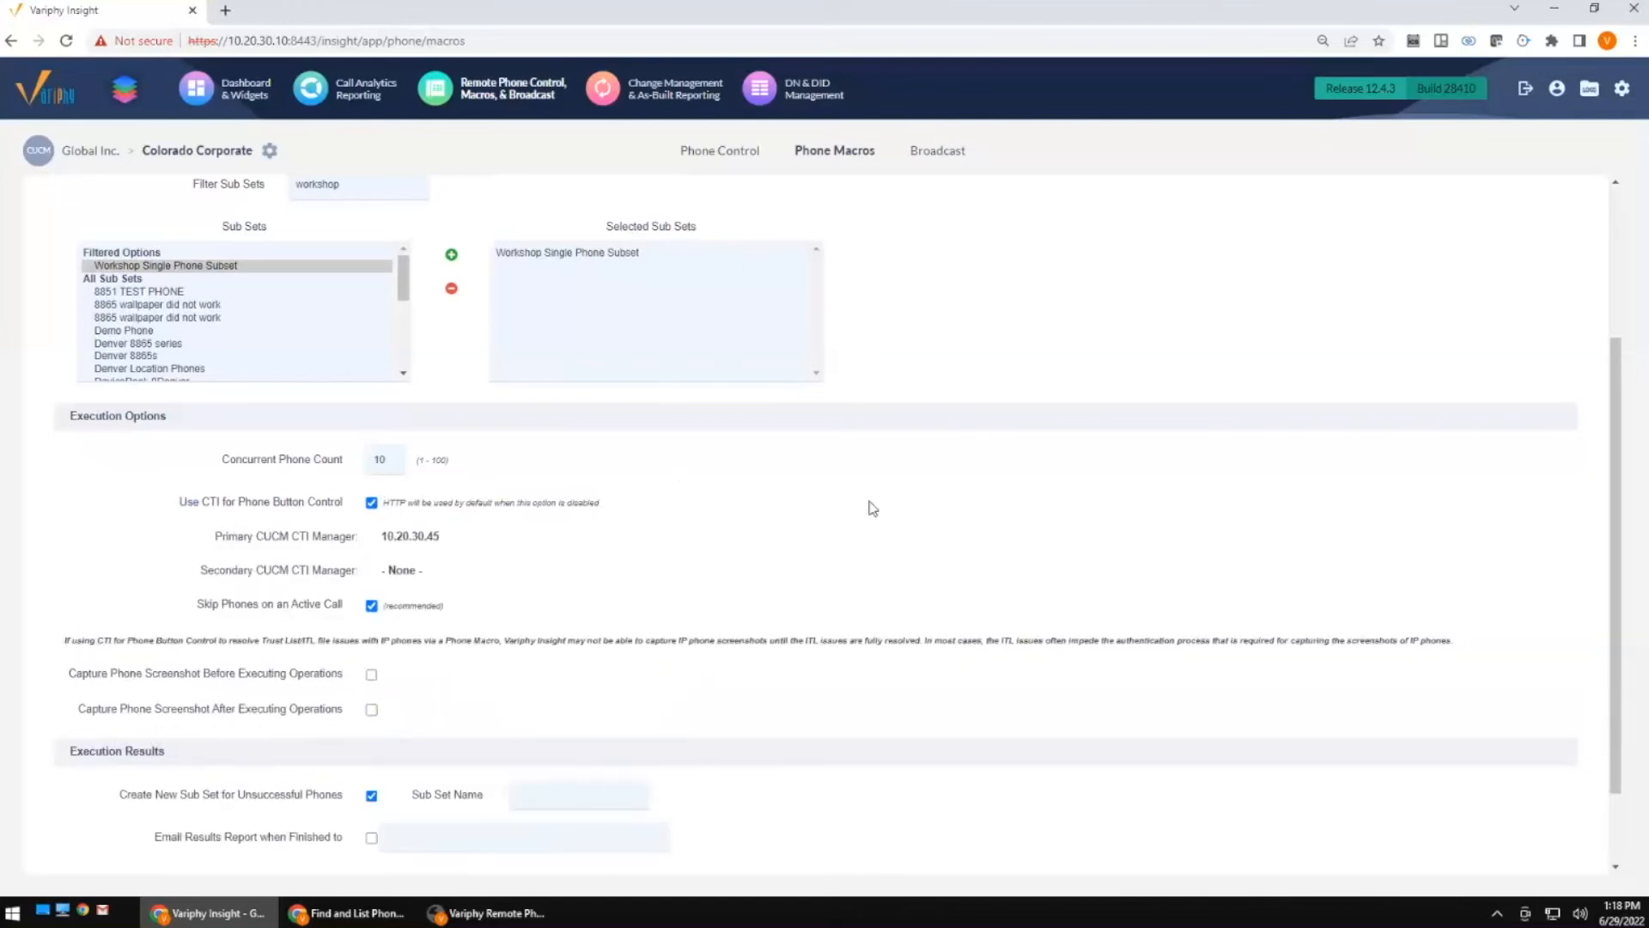
scroll(866, 524, "down", 1)
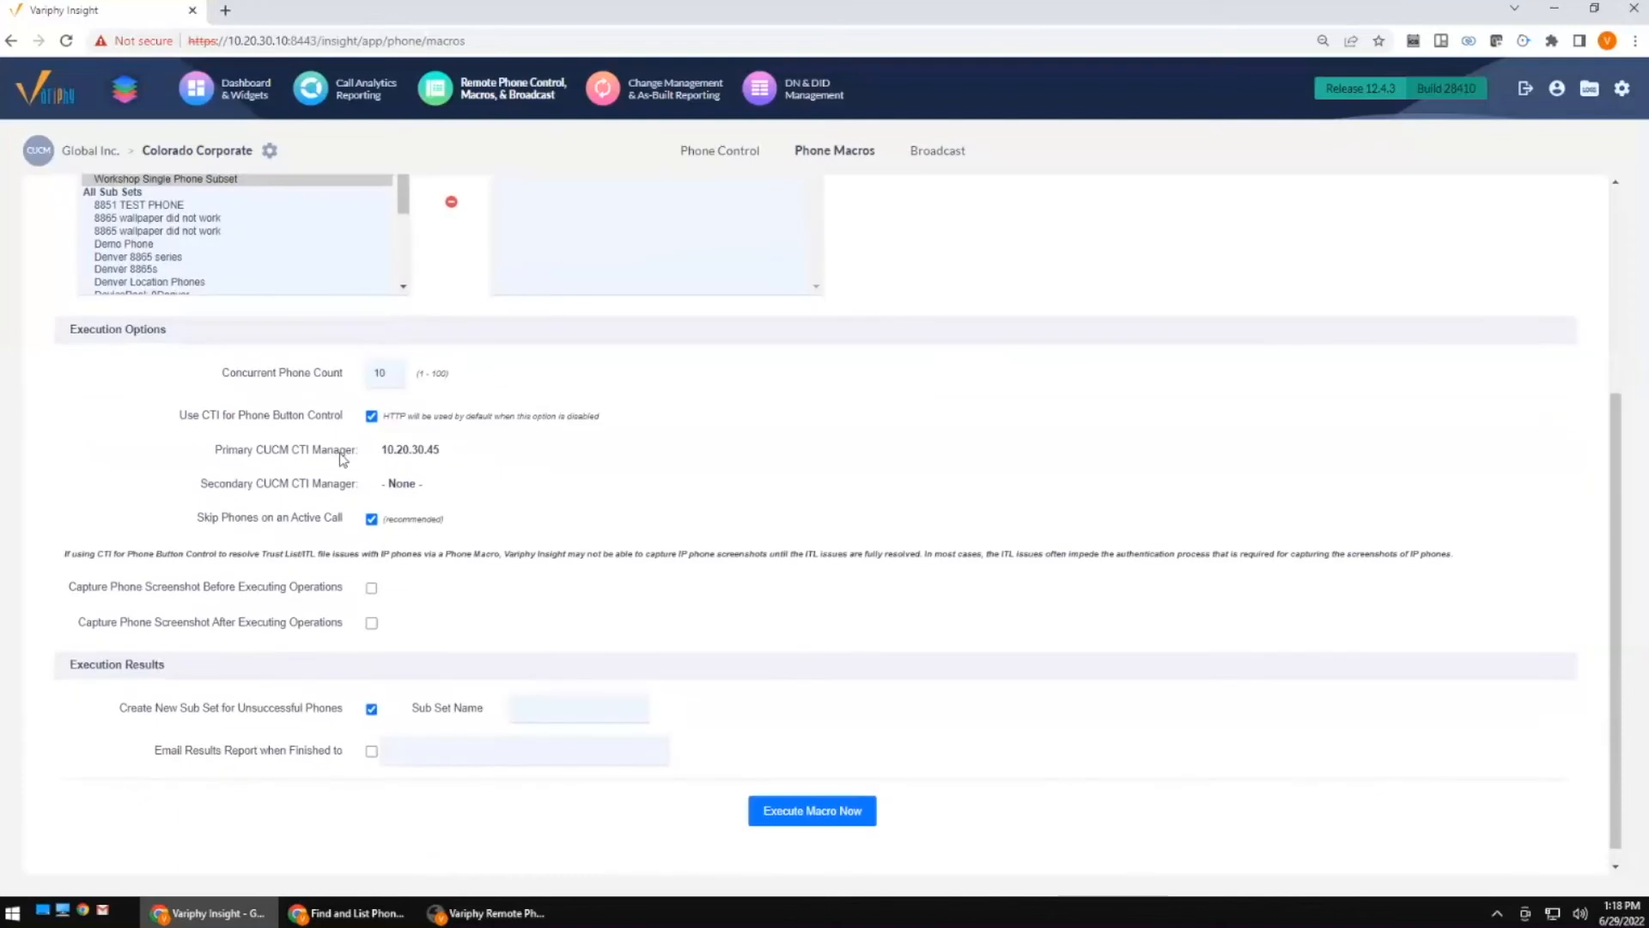
double_click(456, 458)
Open the Colorado Corporate CUCM cluster's settings and check the primary CTI Manager server under Remote Phone Control.
left_click(1622, 91)
mouse_move(1615, 93)
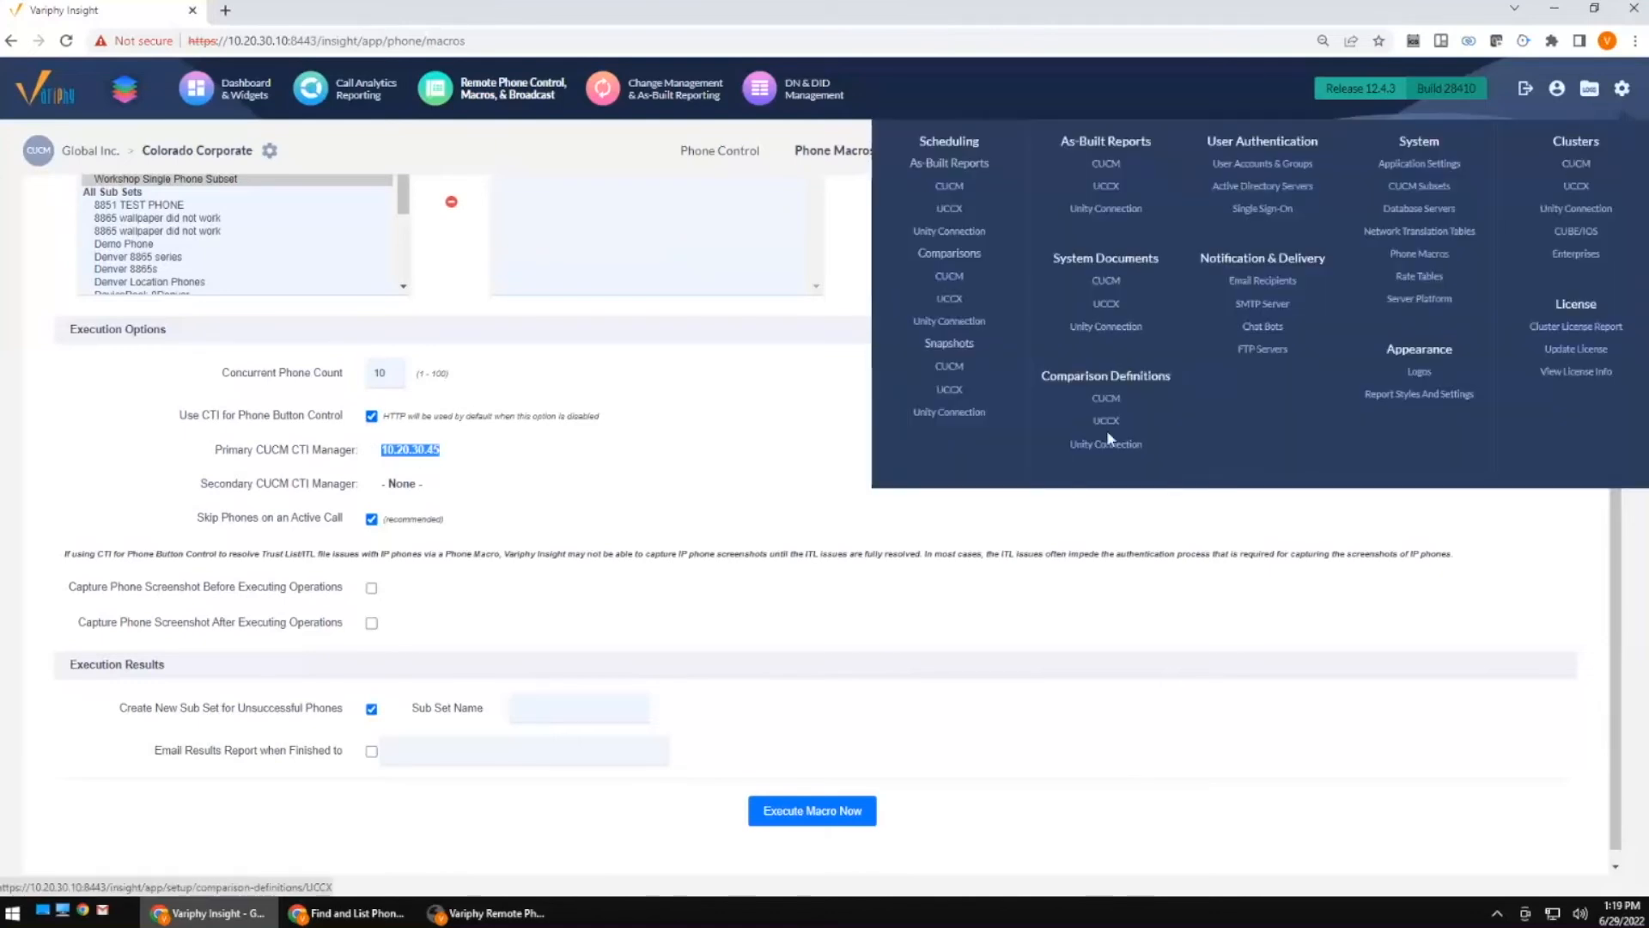
left_click(1576, 164)
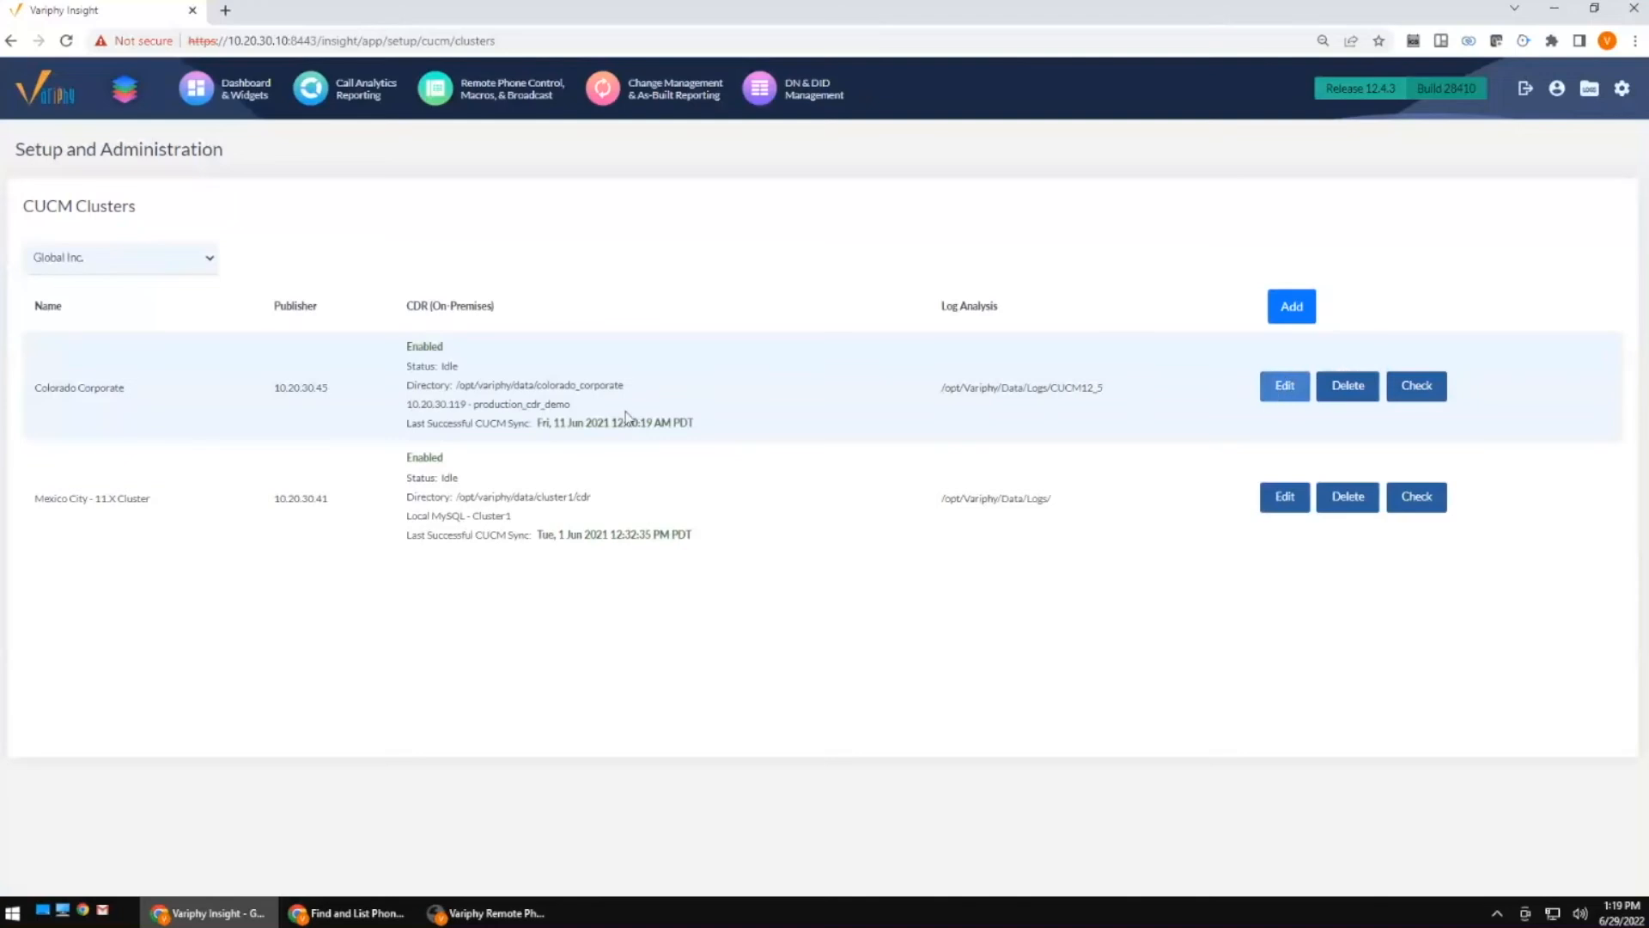
left_click(1282, 385)
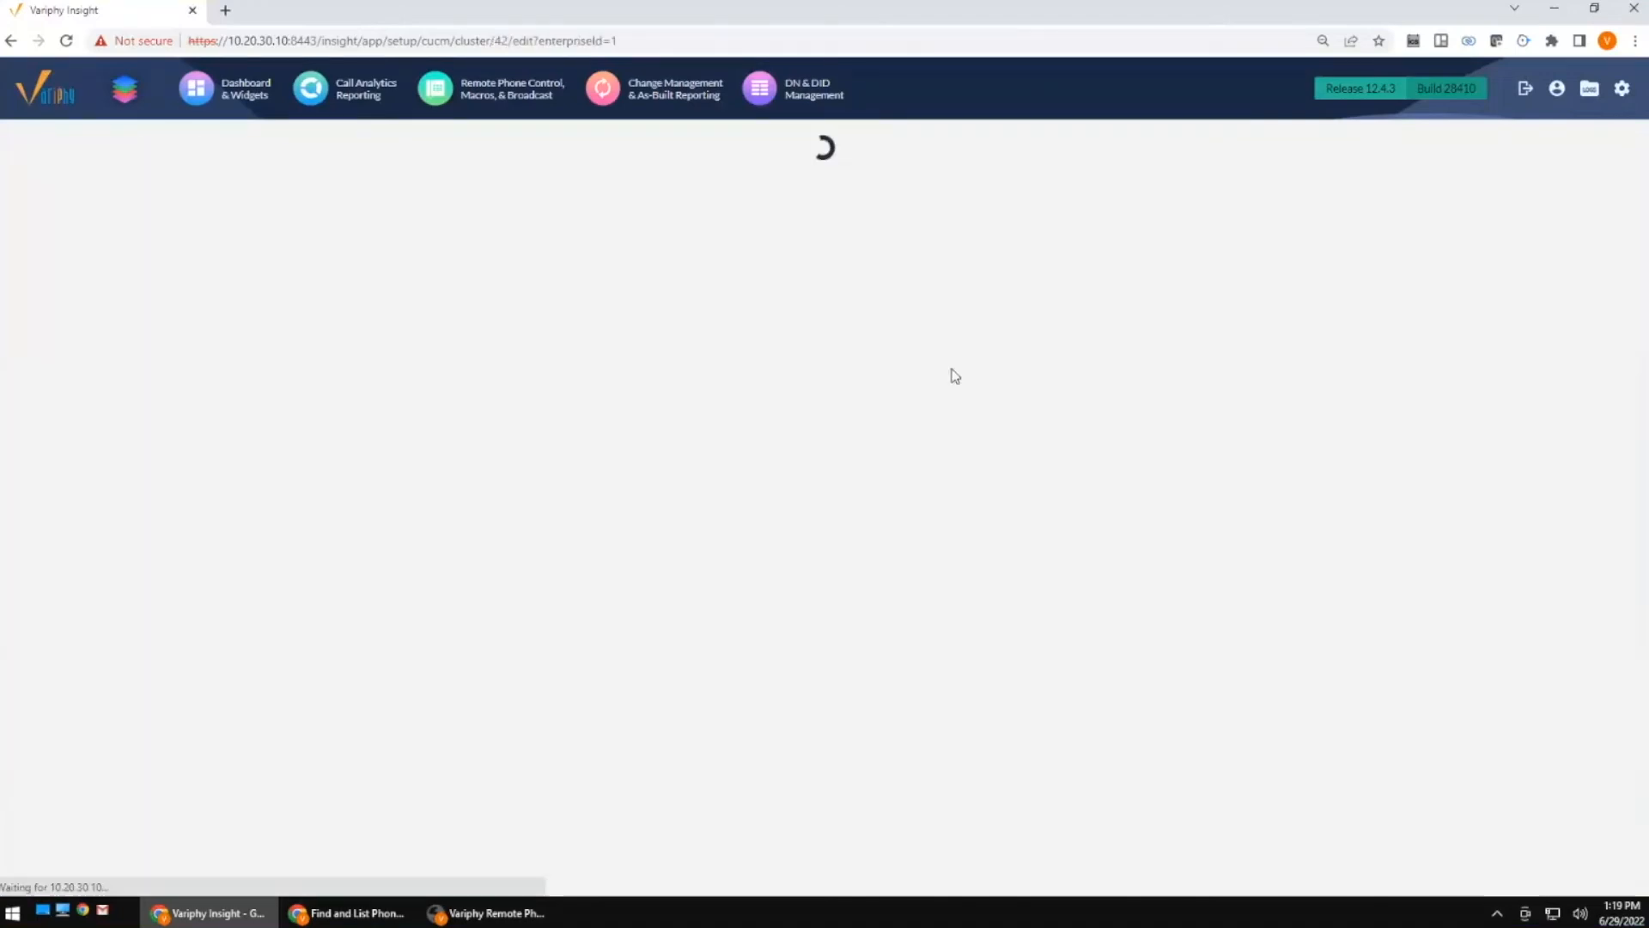
scroll(922, 457, "down", 9)
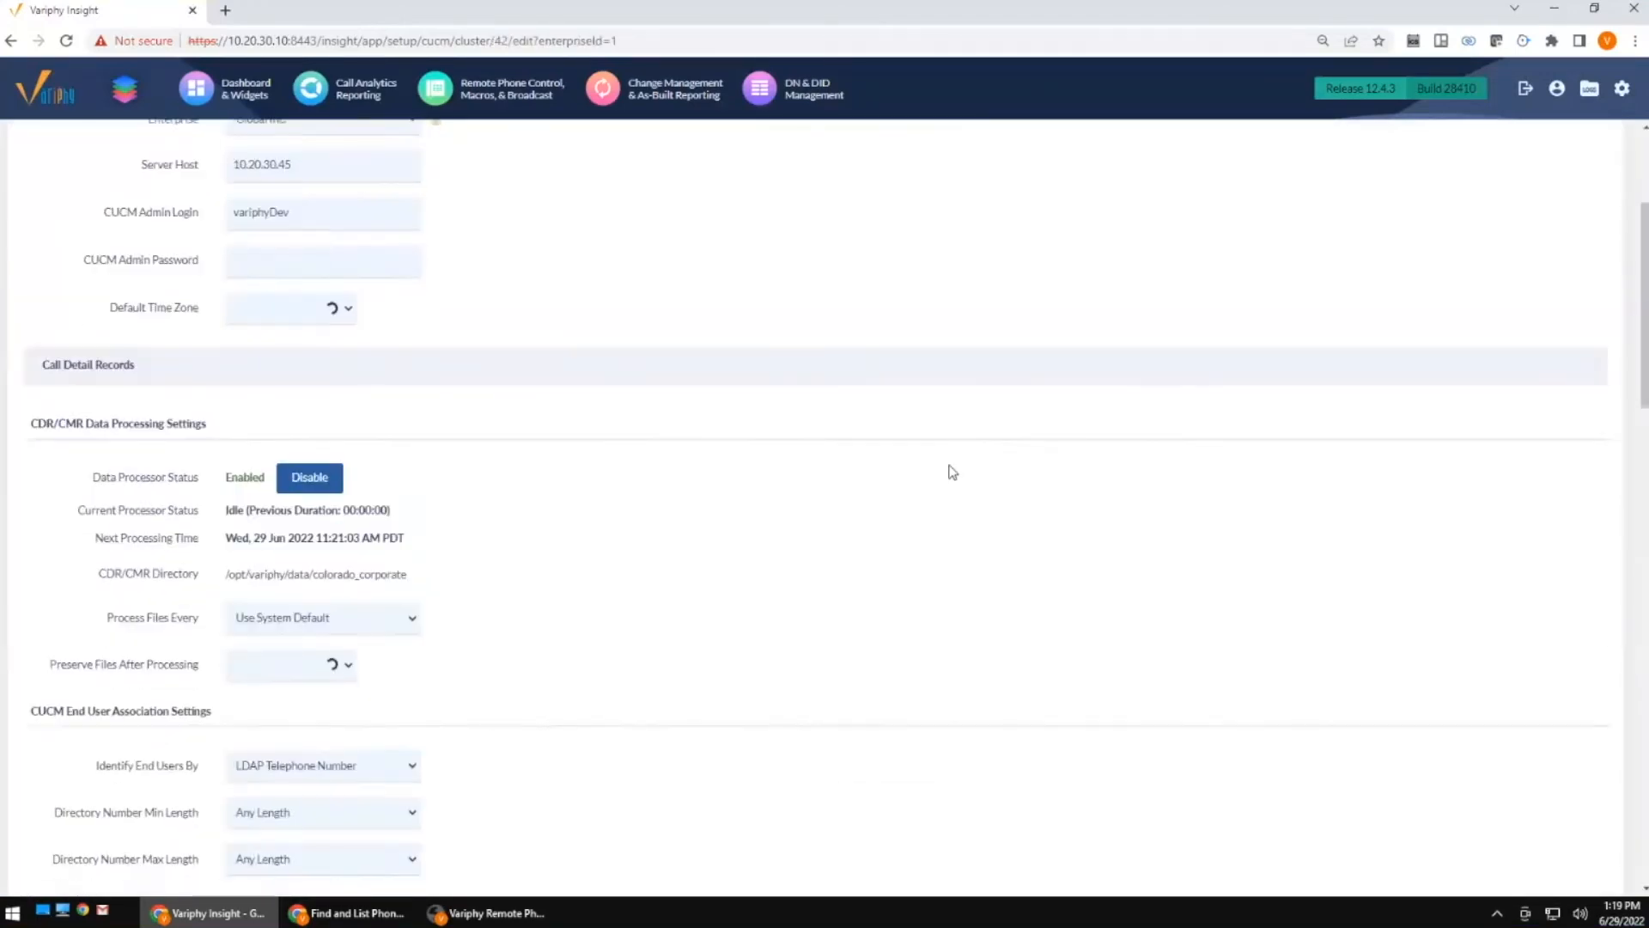
scroll(748, 516, "down", 7)
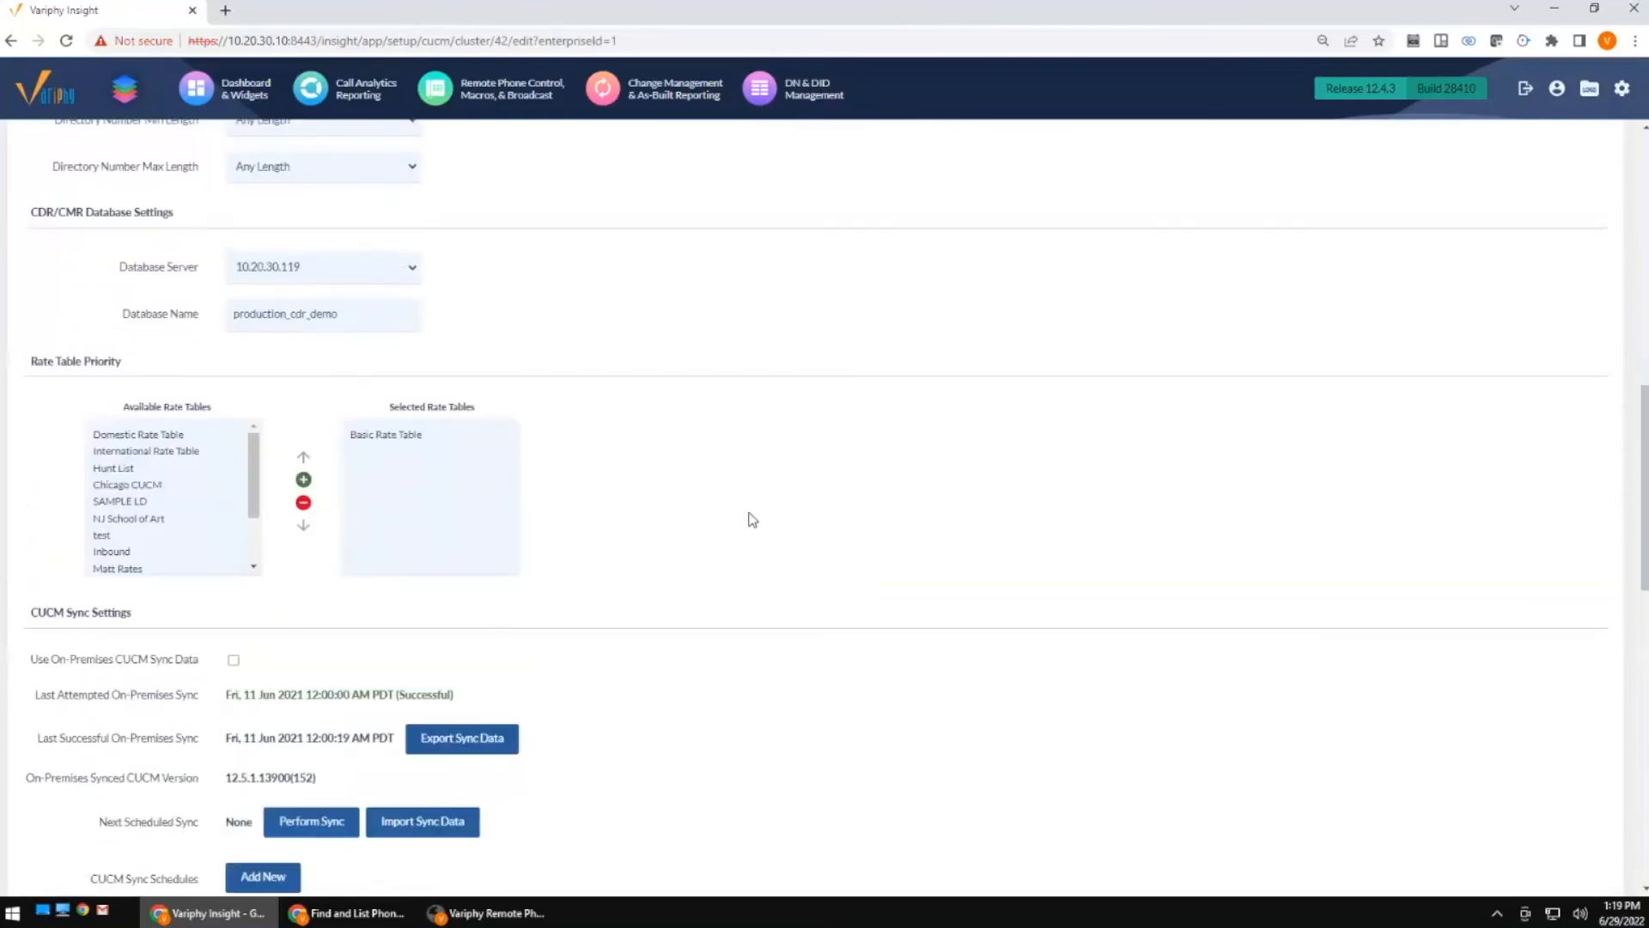
scroll(770, 516, "down", 6)
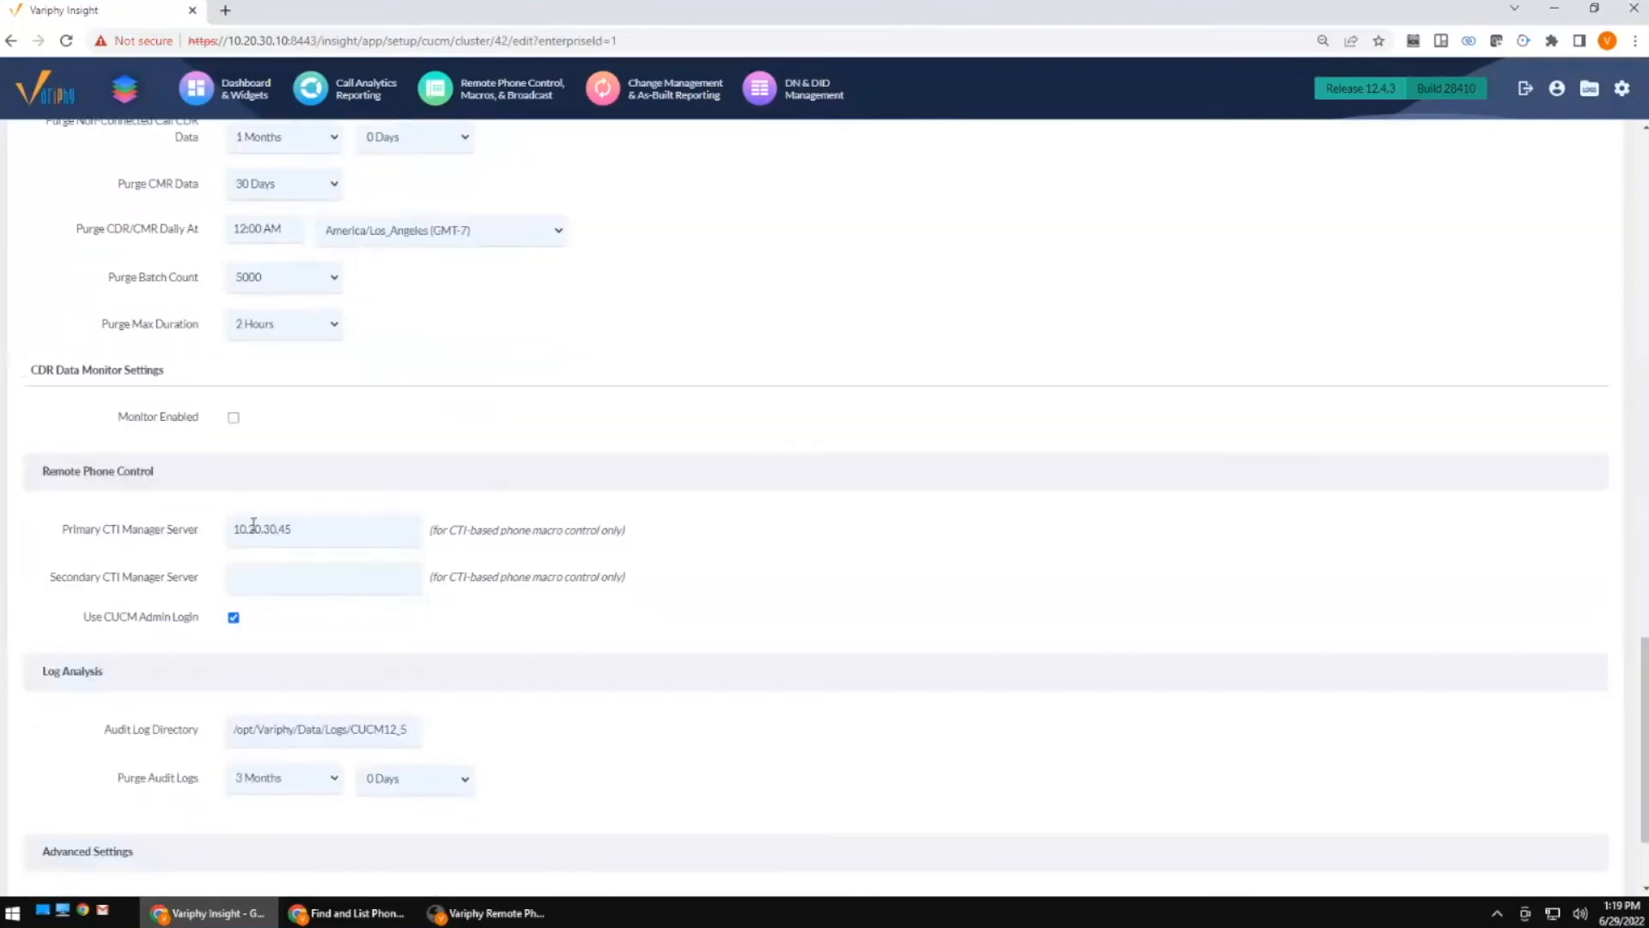
left_click_drag(49, 470, 153, 470)
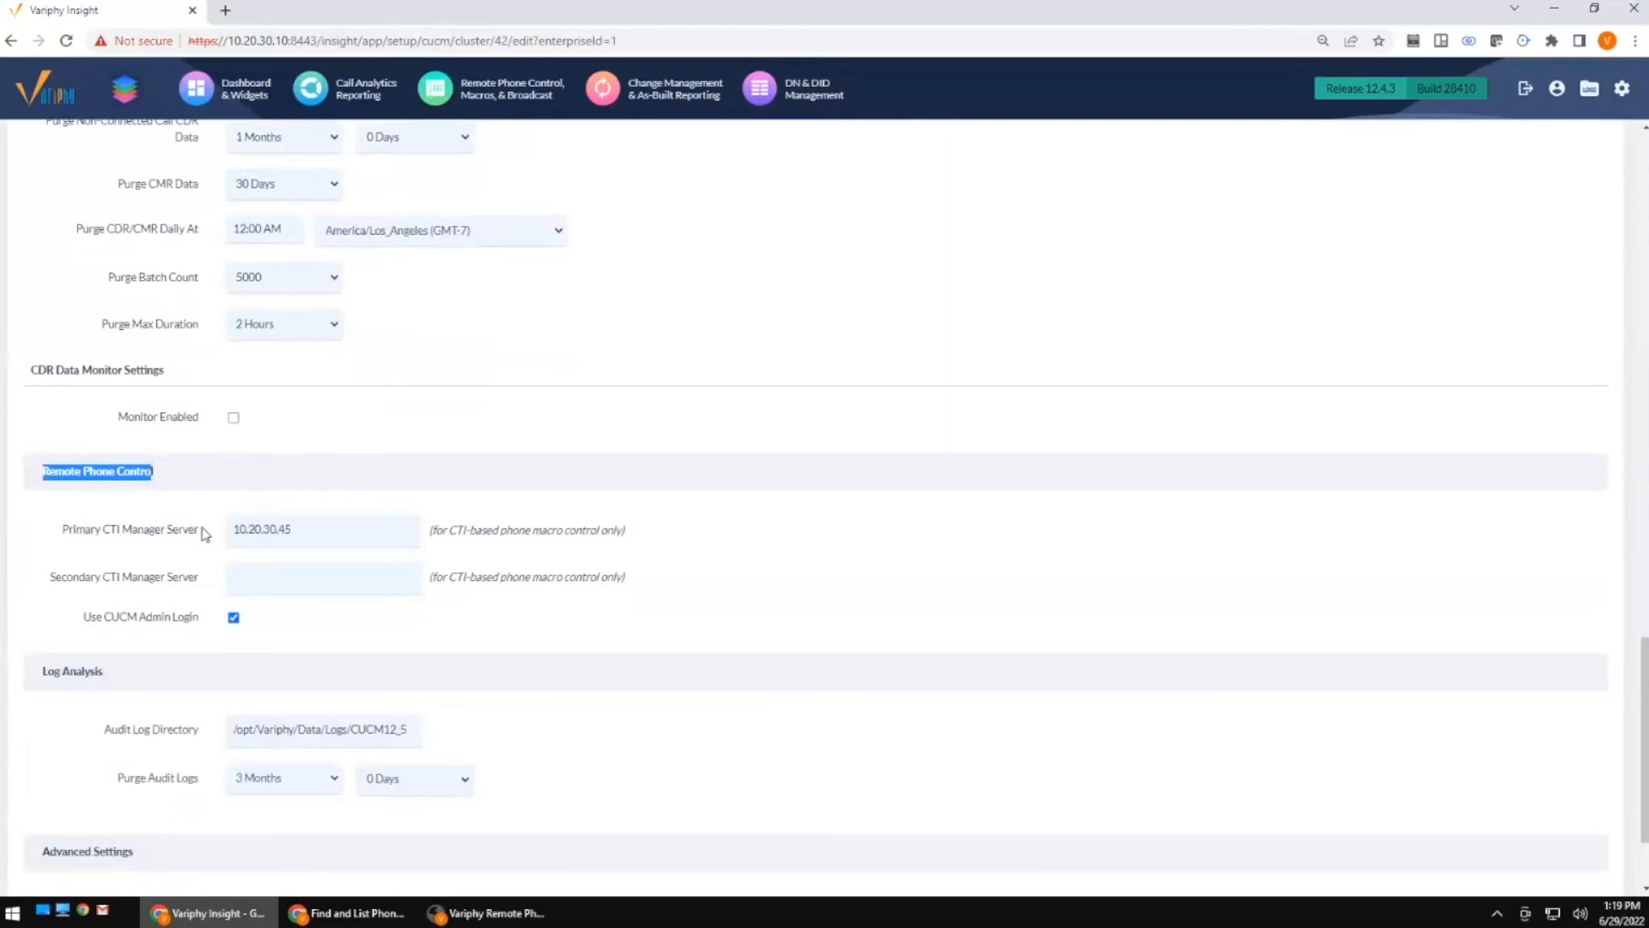
left_click(247, 535)
double_click(260, 526)
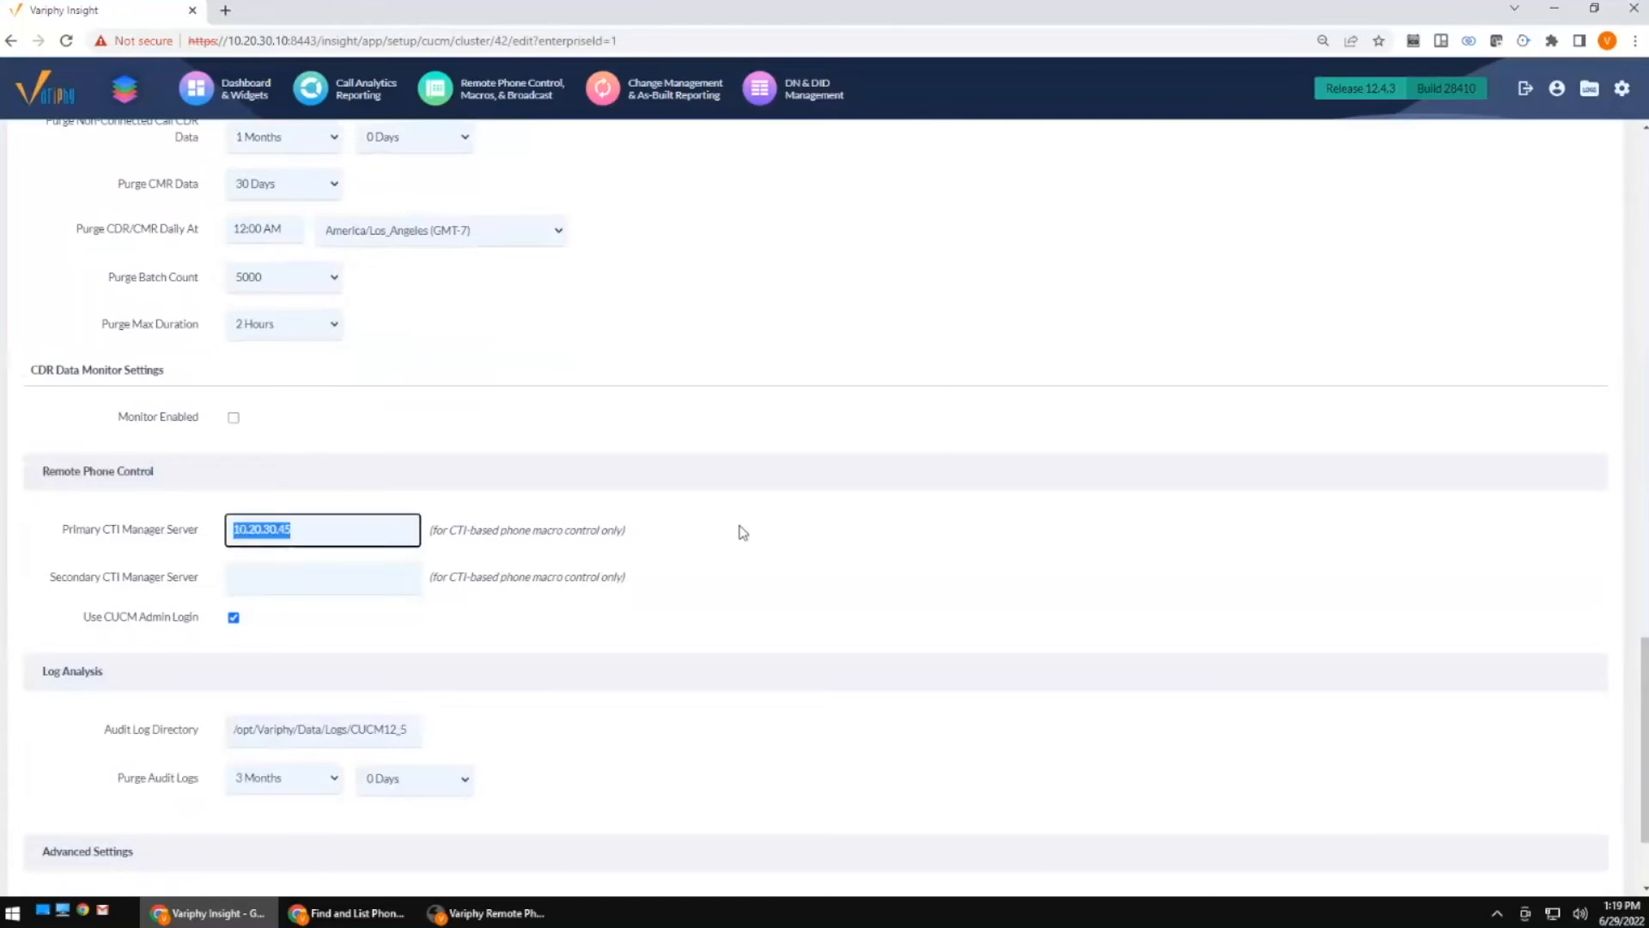
Return to Phone Macros and select "Workshop 8851 ITL Delete" as the macro to execute.
left_click(508, 96)
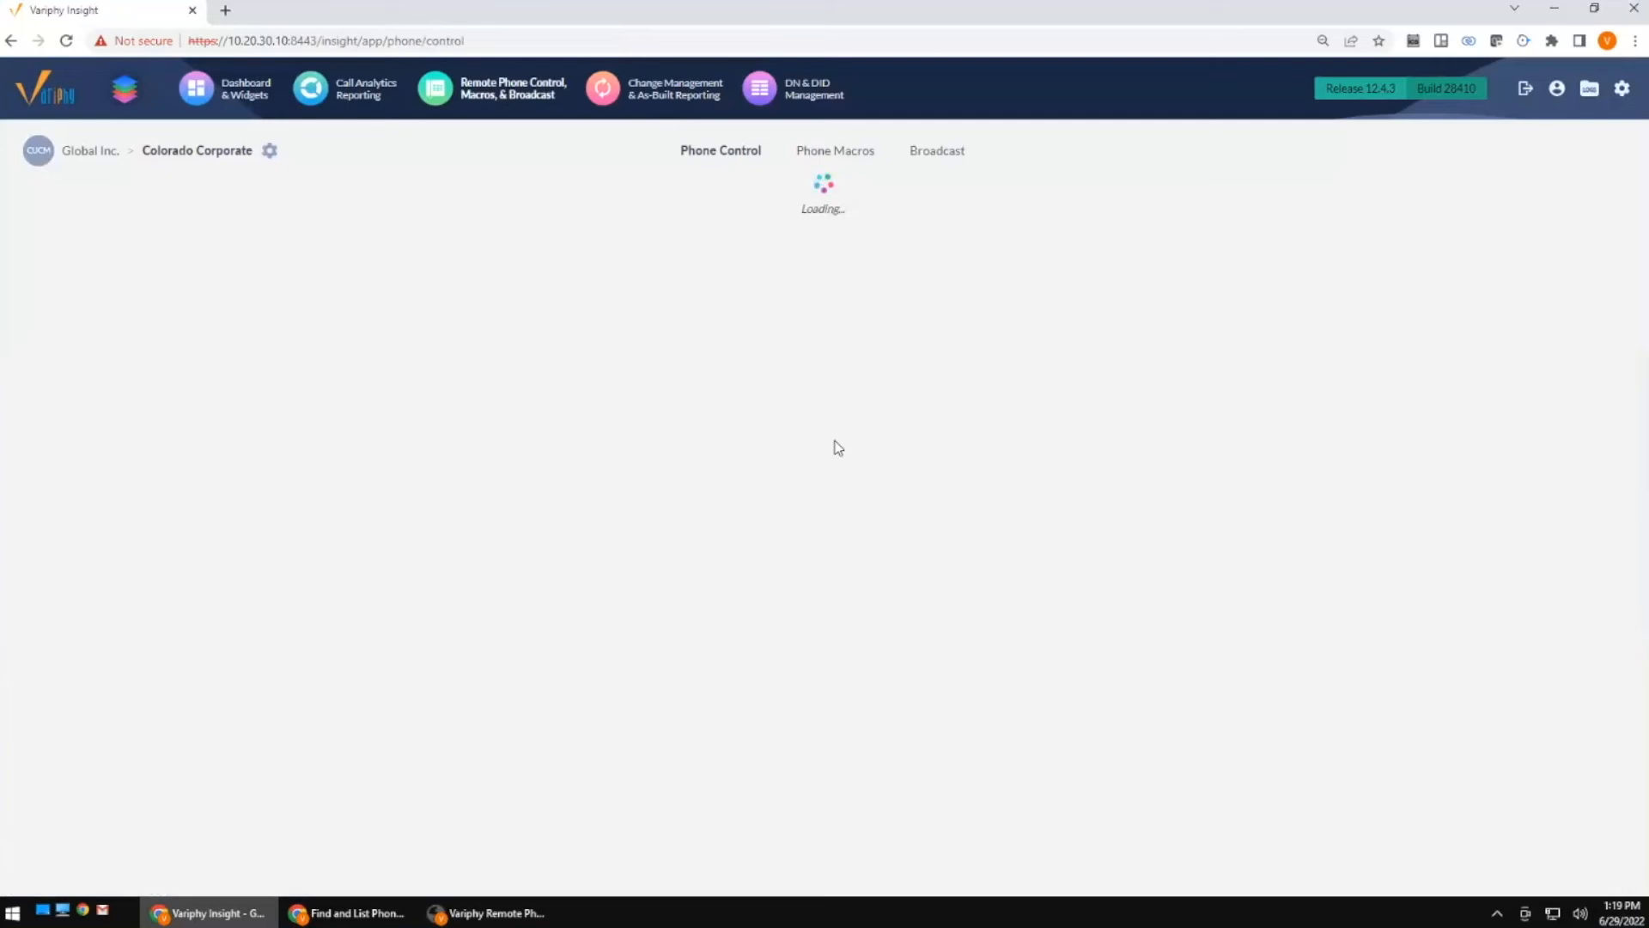
left_click(835, 153)
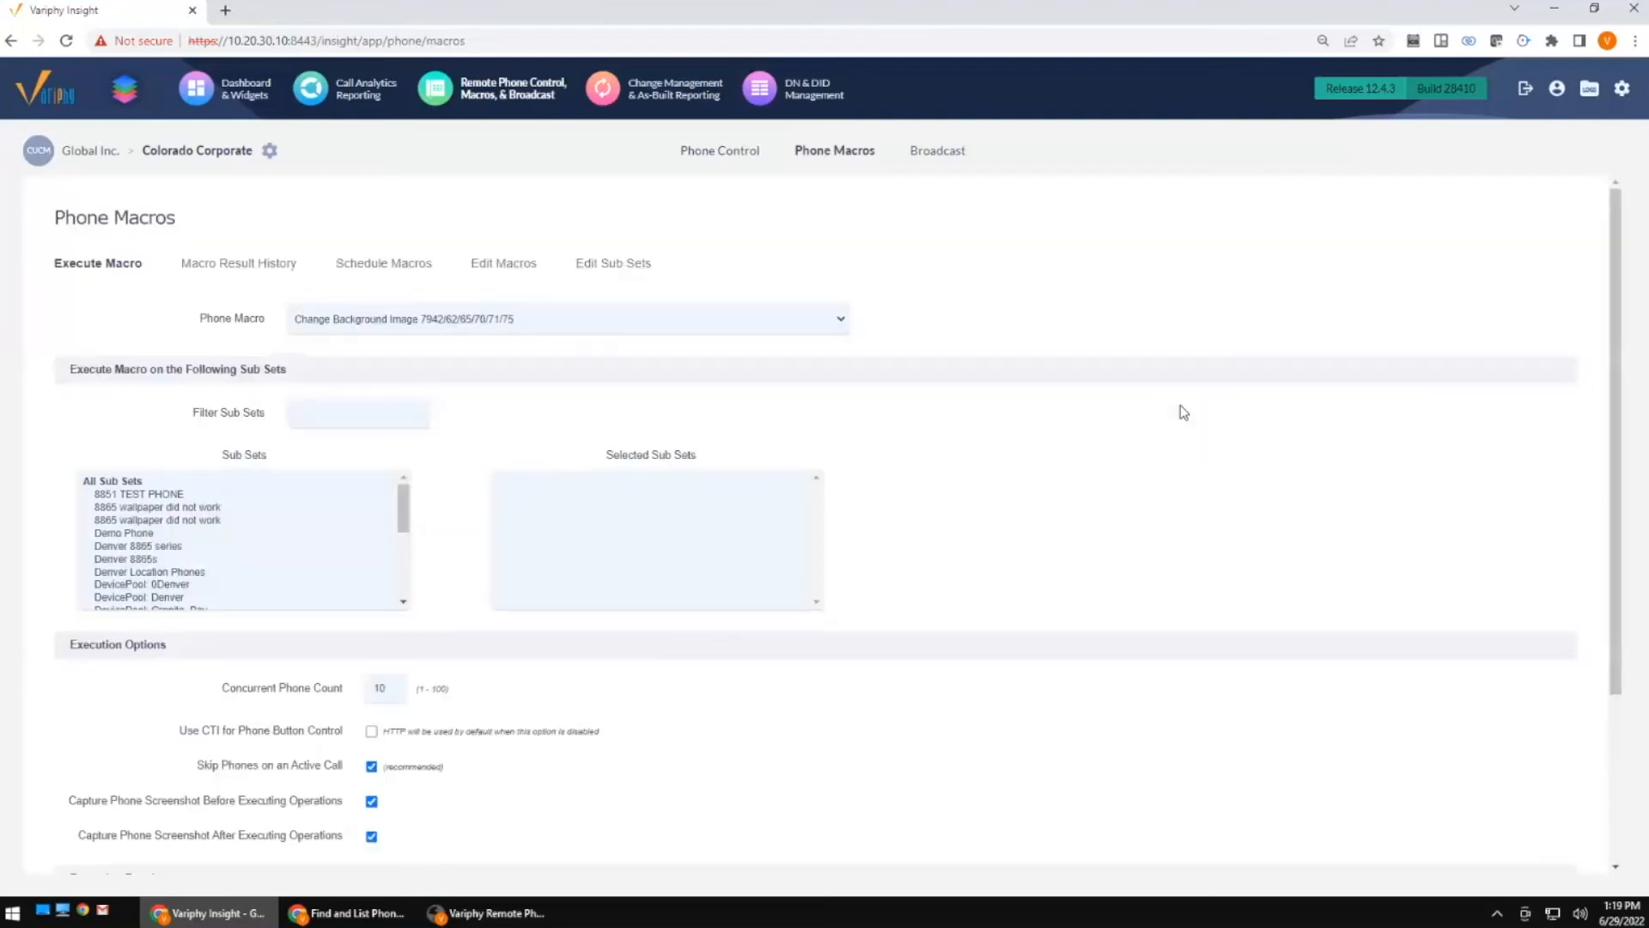
left_click(508, 321)
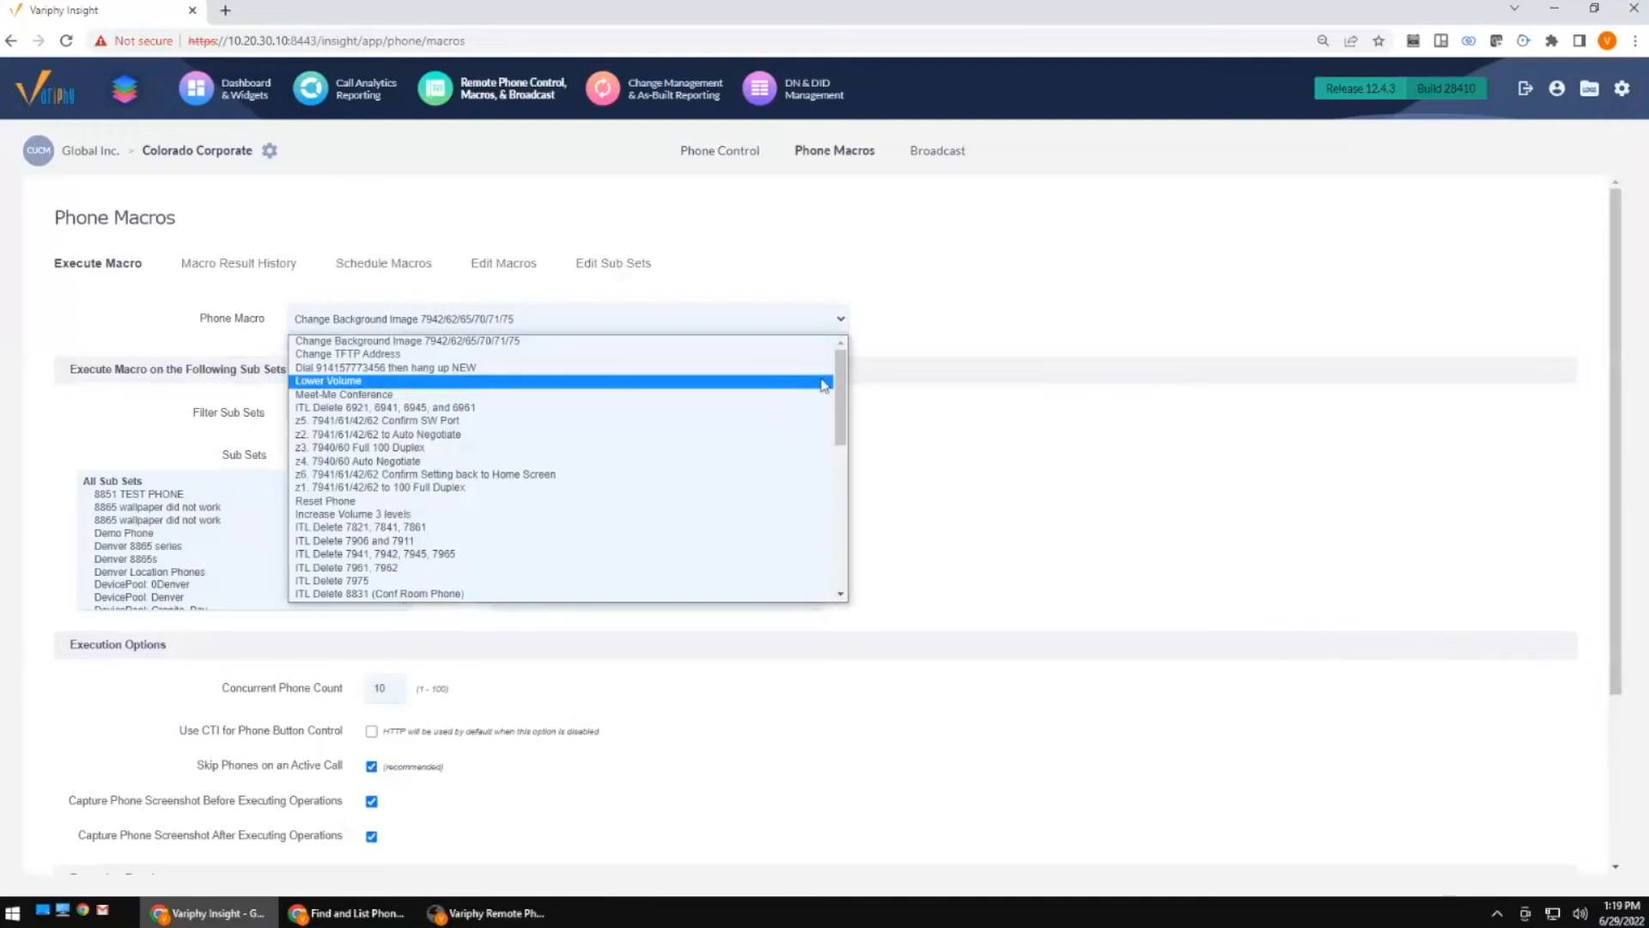
scroll(840, 482, "down", 5)
scroll(700, 571, "down", 5)
left_click(386, 589)
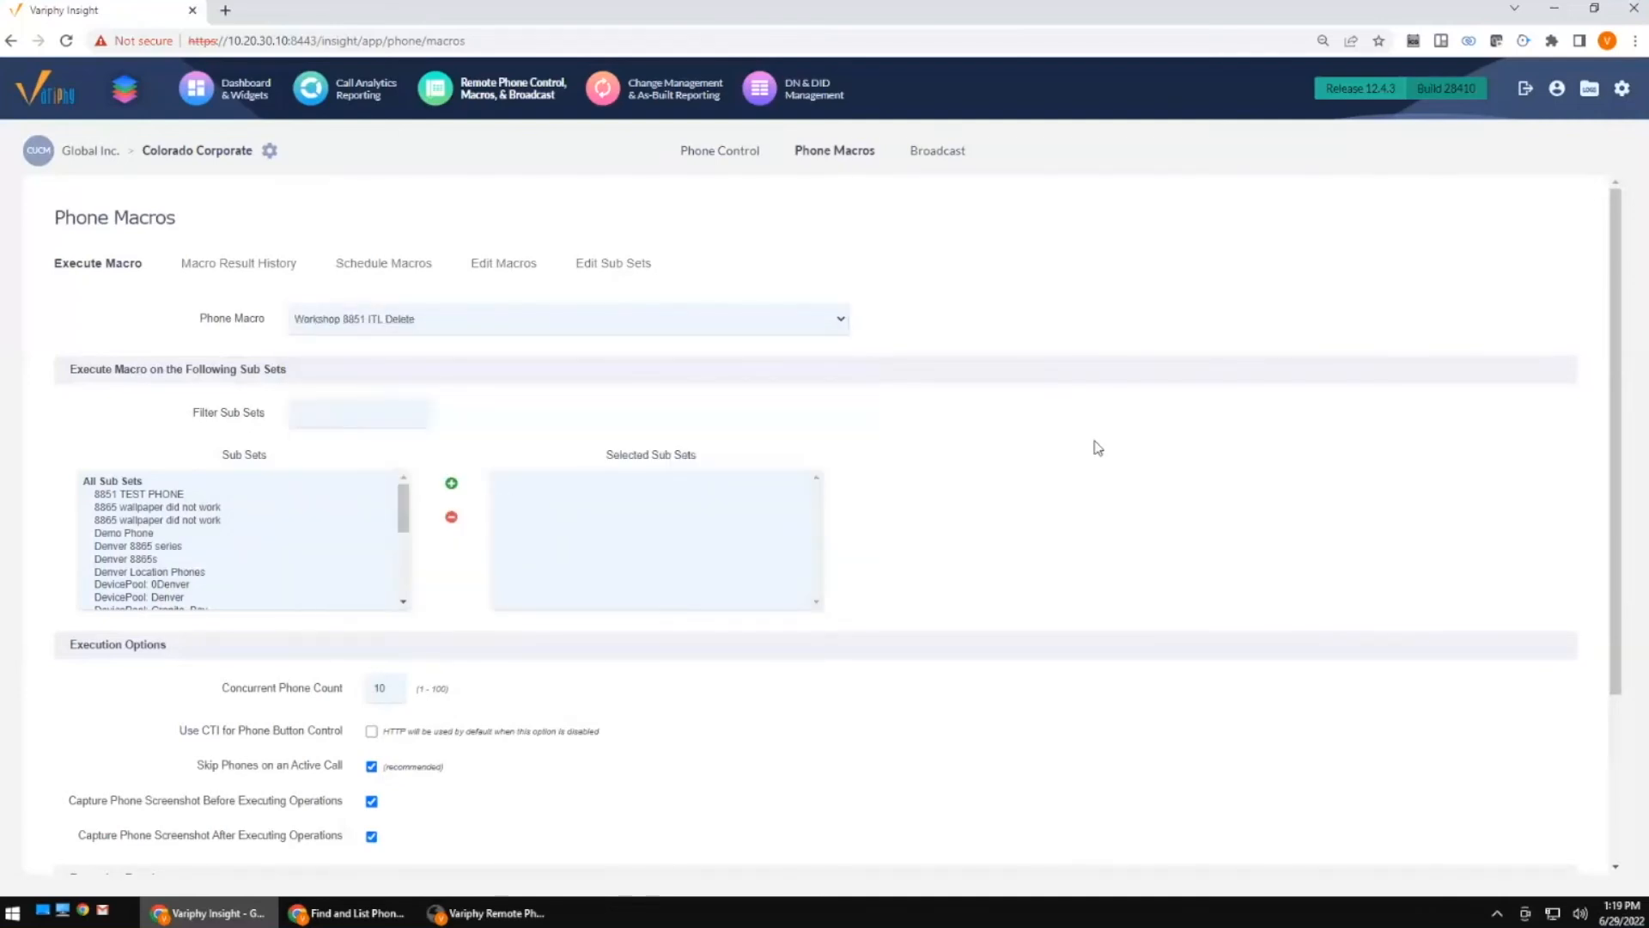
Add "Workshop Single Phone Subset" to the selected sub sets using the filter "workshop", and enable CTI for phone button control.
left_click(367, 412)
type("wo")
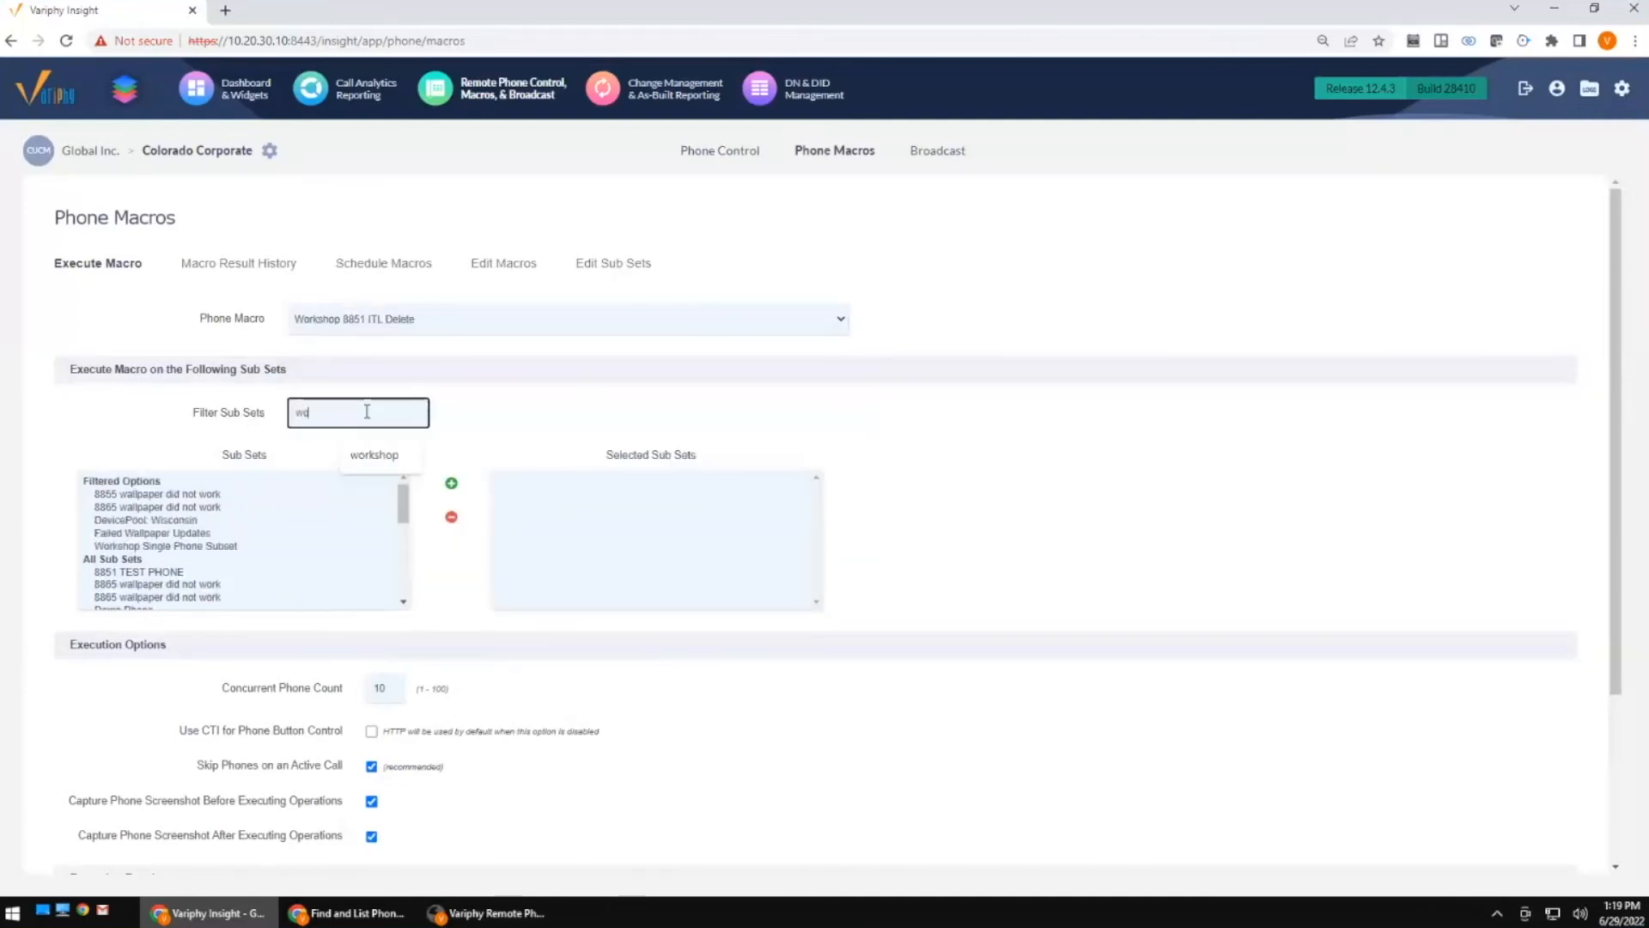
type("rkshop")
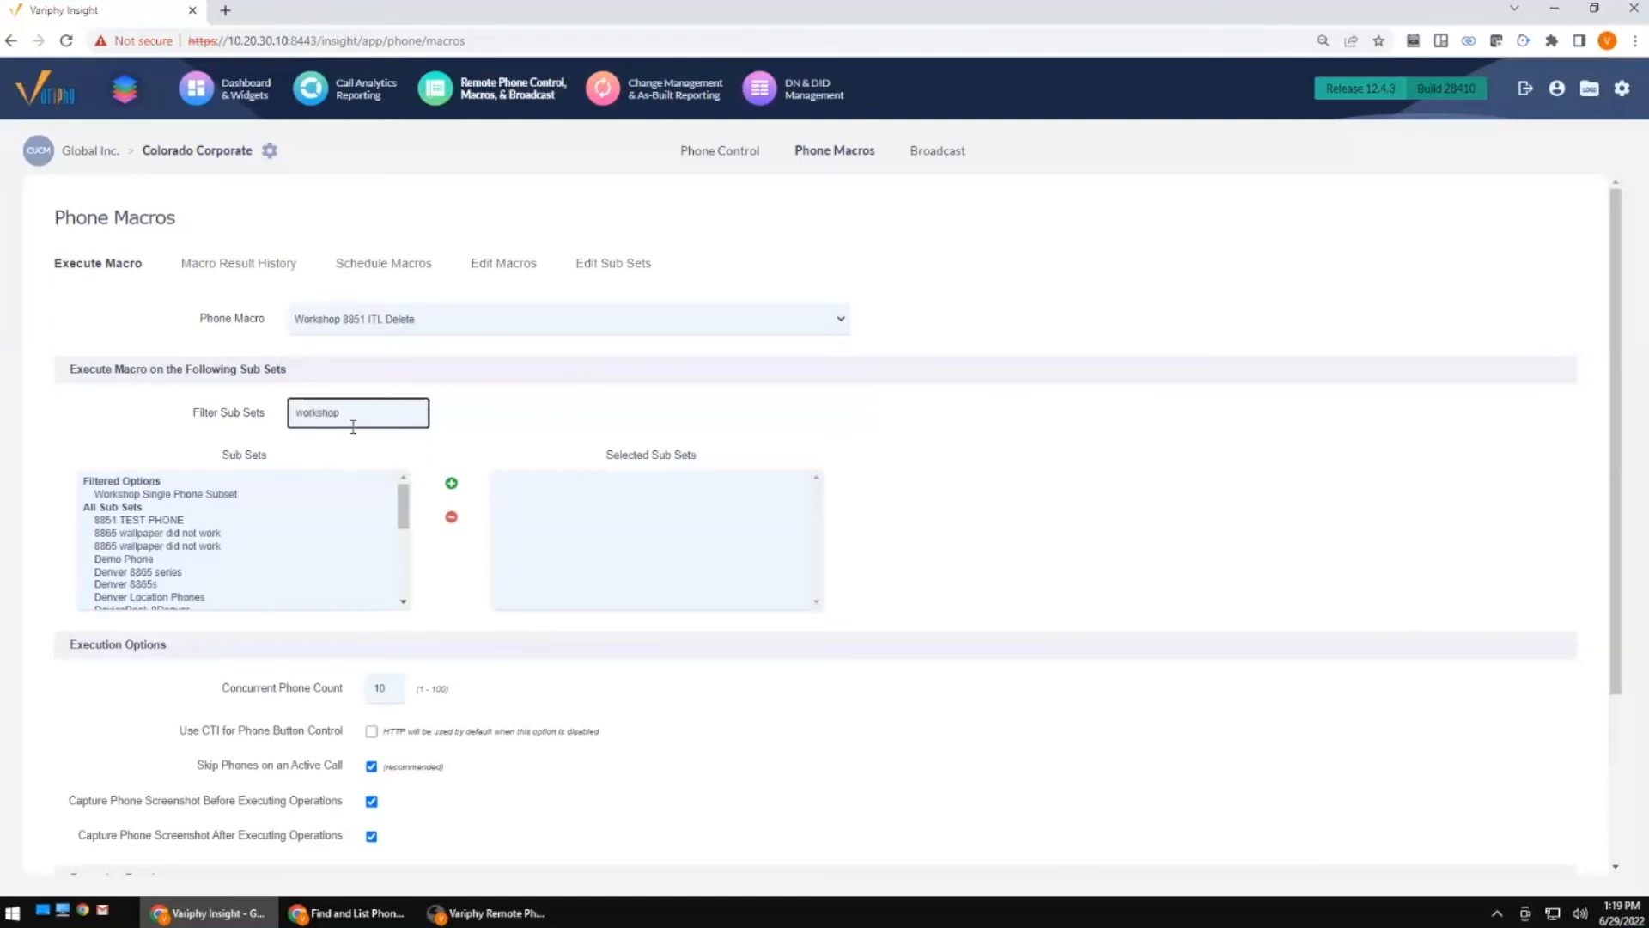
left_click(204, 495)
left_click(451, 485)
scroll(1046, 478, "down", 2)
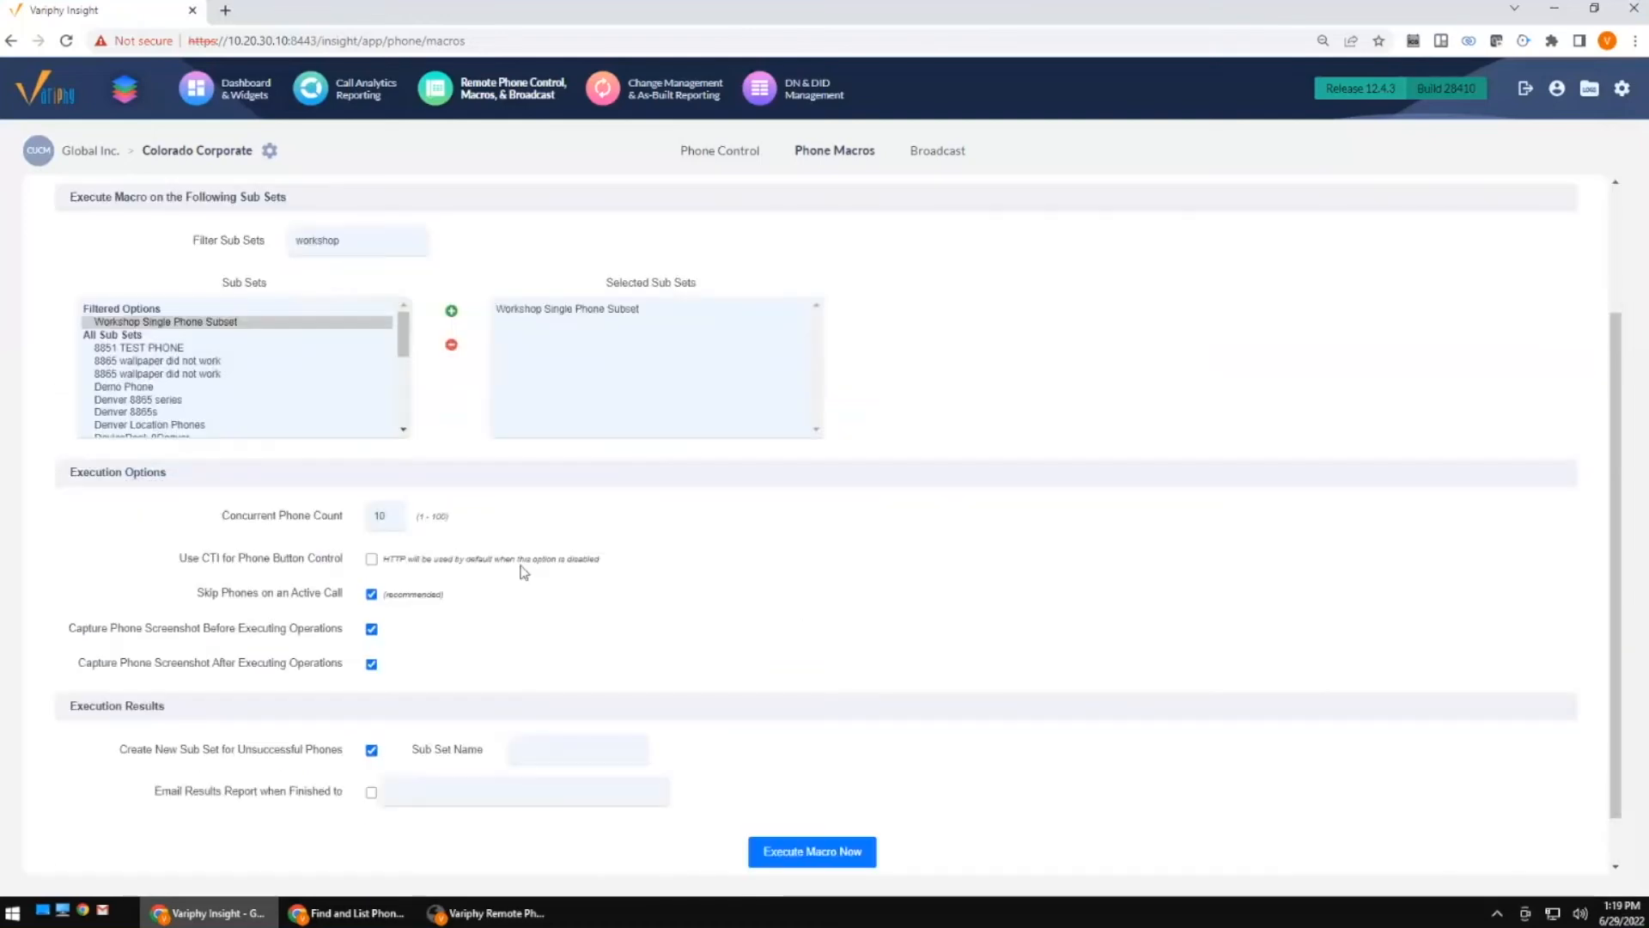
left_click(372, 560)
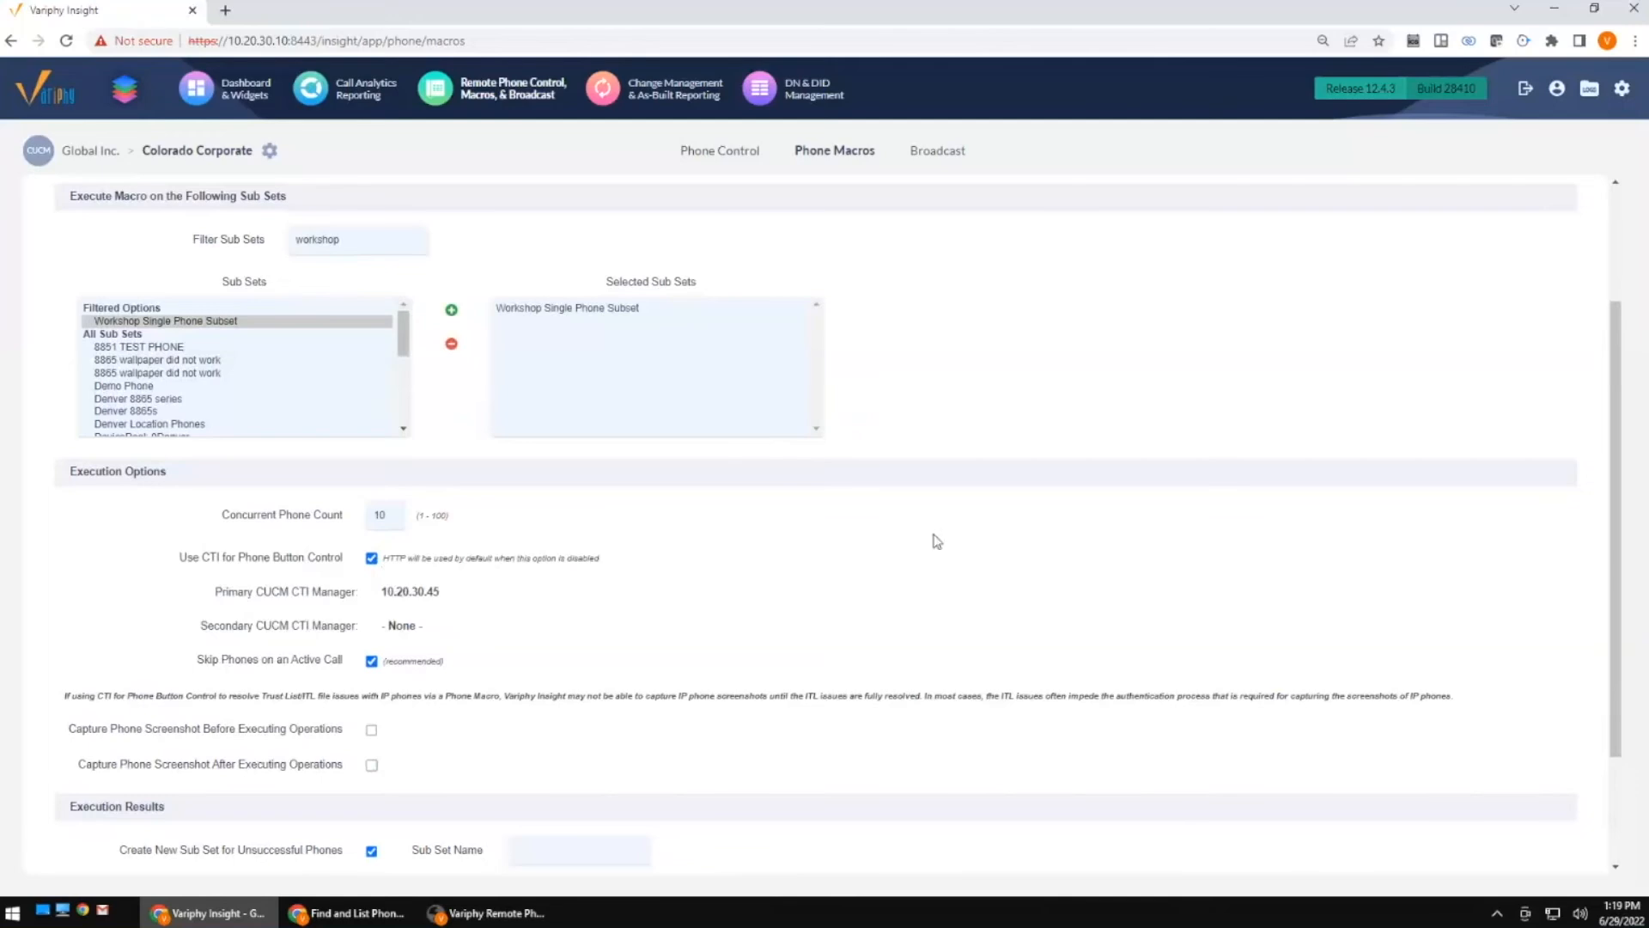
Enable phone screenshots before and after executing operations, and name the sub set for unsuccessful phones "Failed Phones Subset rest ITL".
scroll(940, 538, "down", 2)
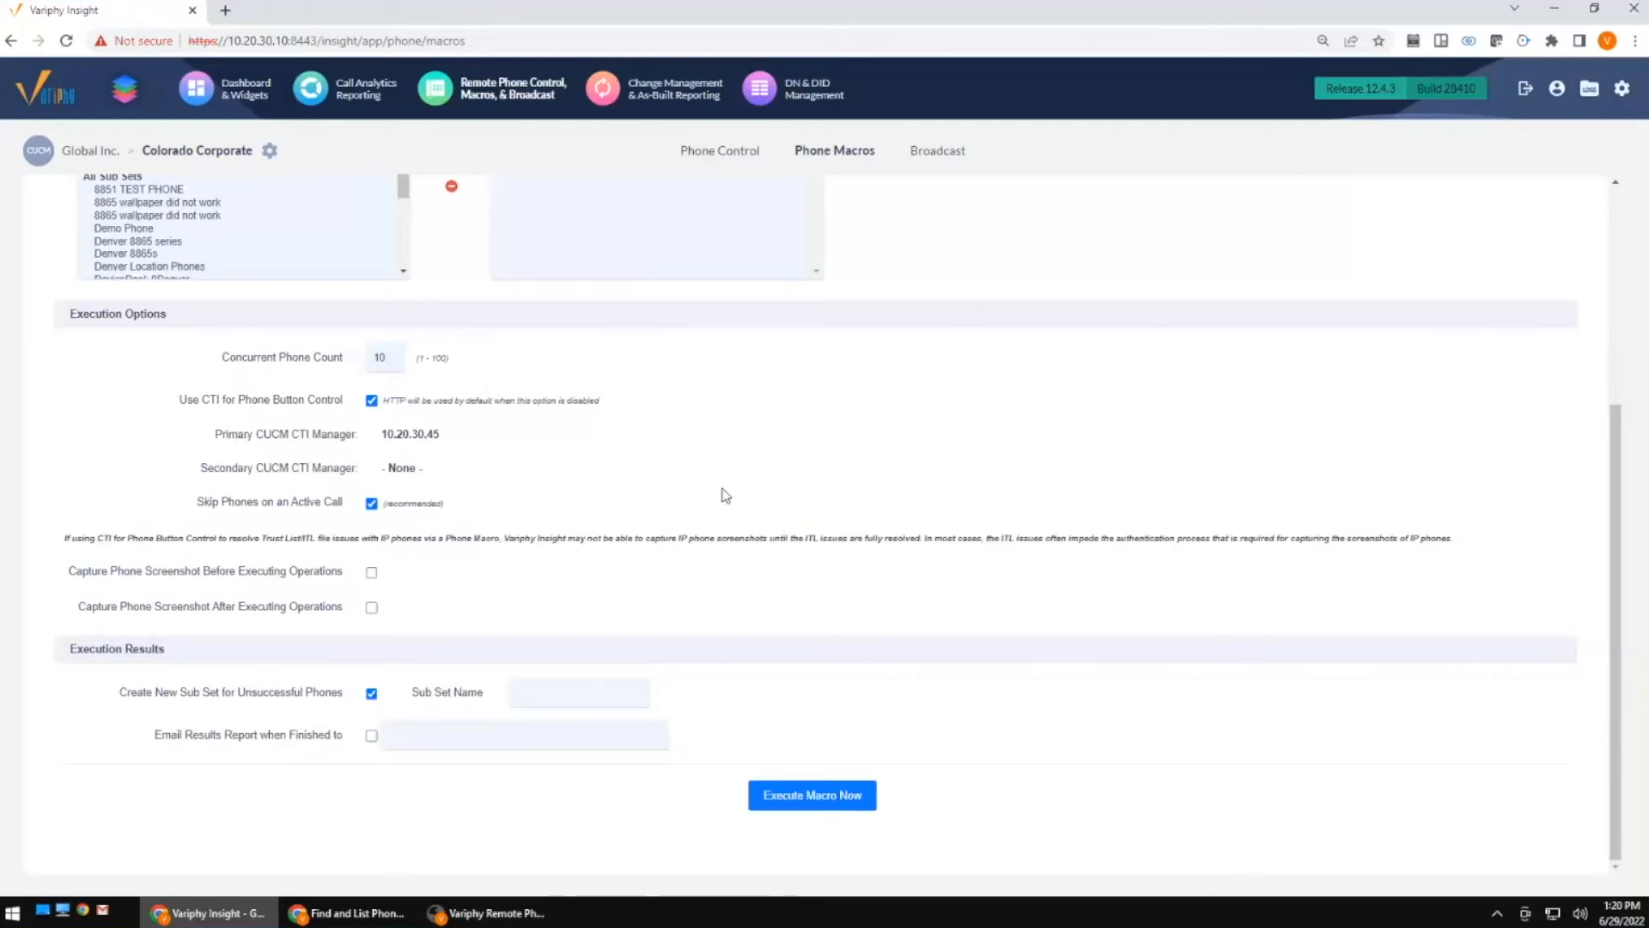
left_click(371, 572)
left_click_drag(234, 689, 344, 692)
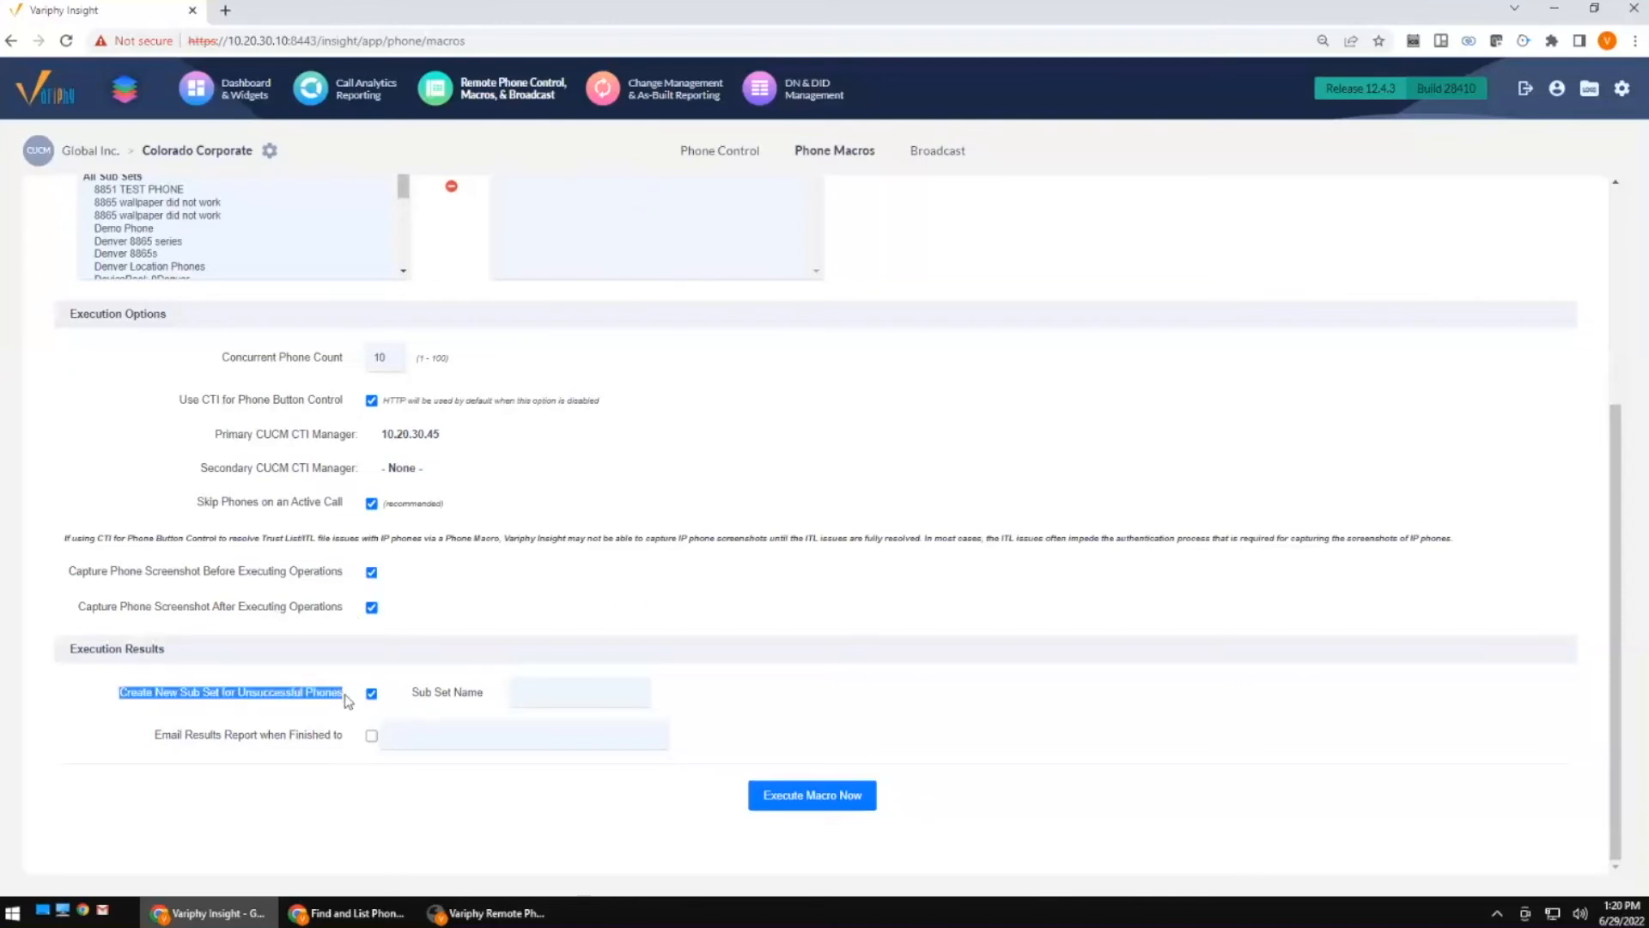
left_click(572, 691)
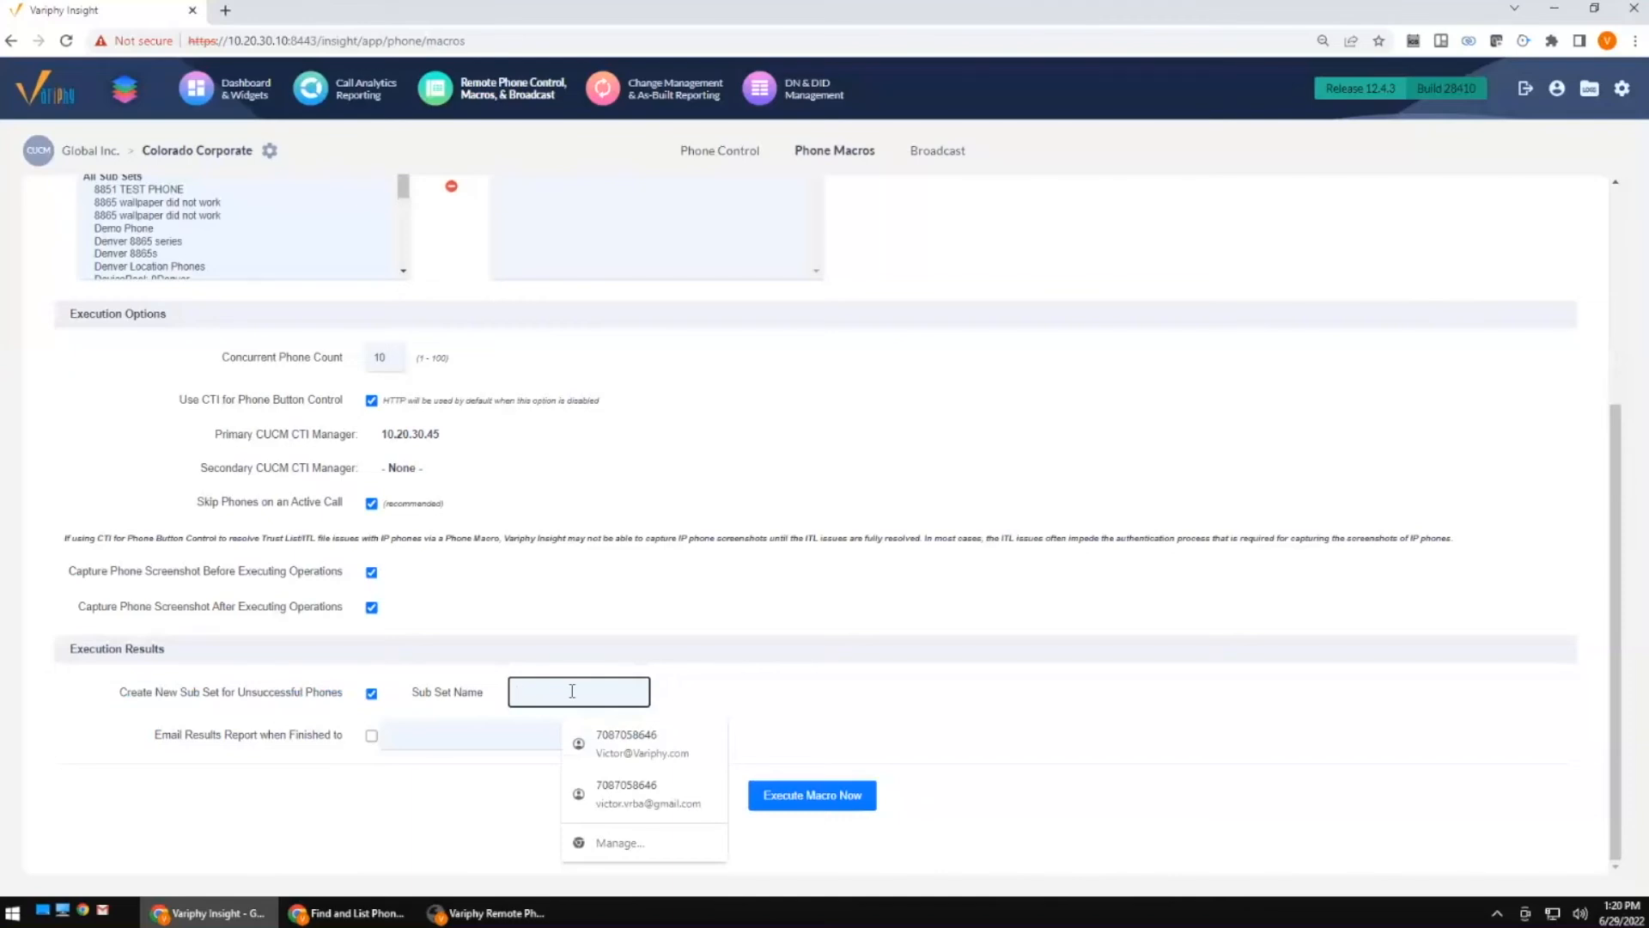
type("Failed Phones ")
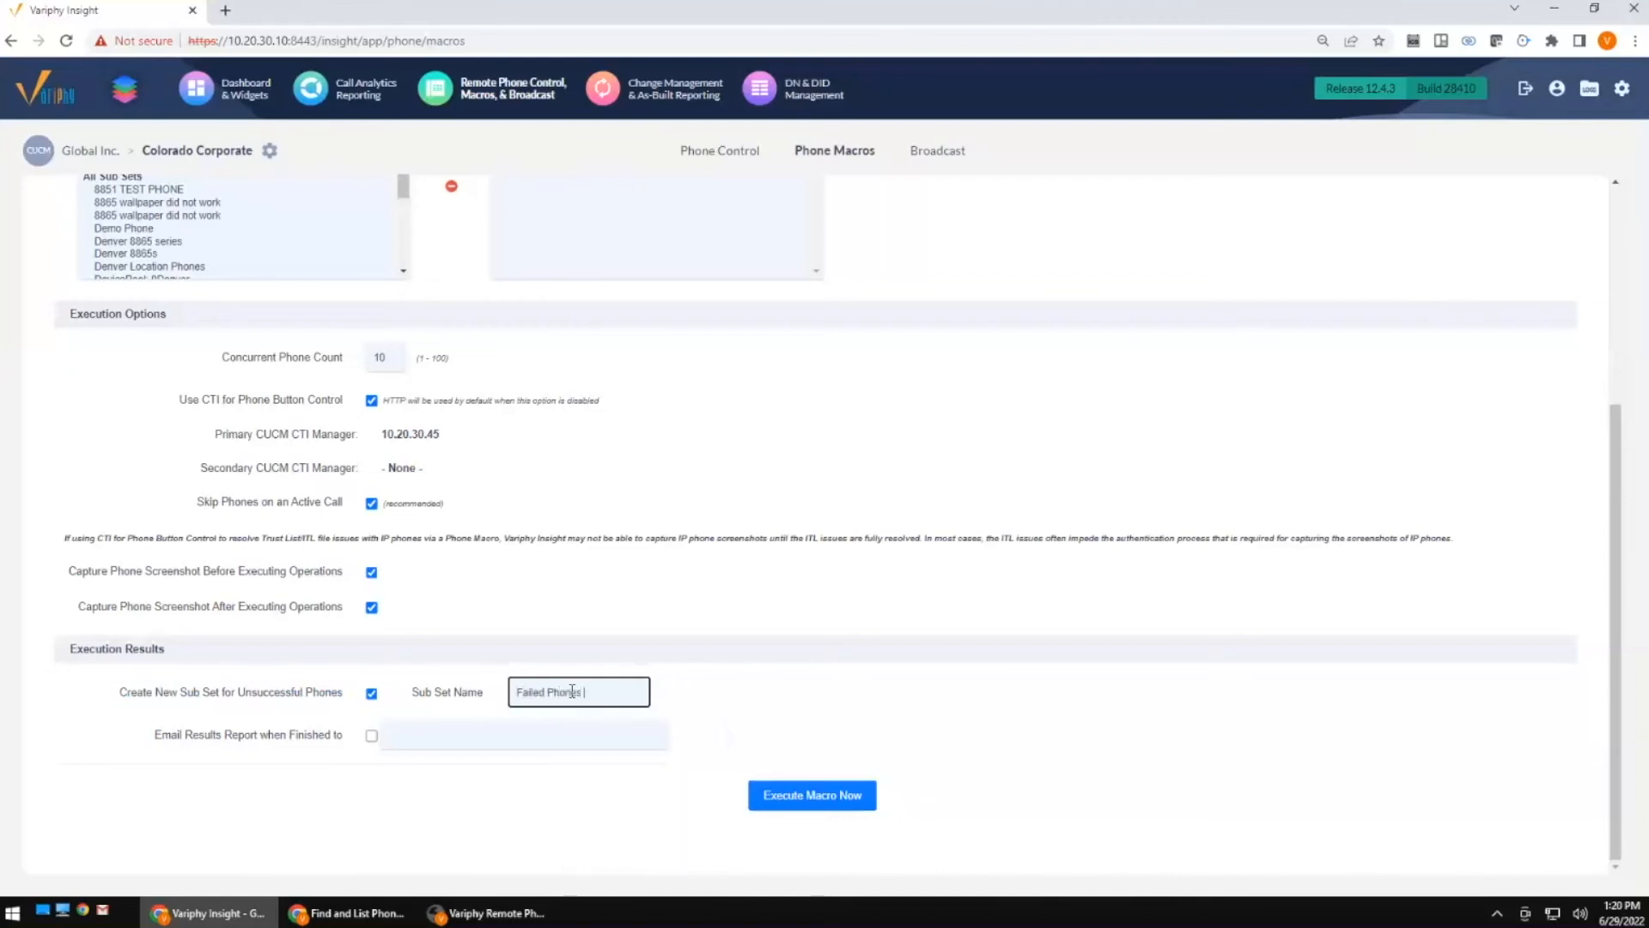
type("Sube")
type("set")
type(" rest I")
left_click(711, 693)
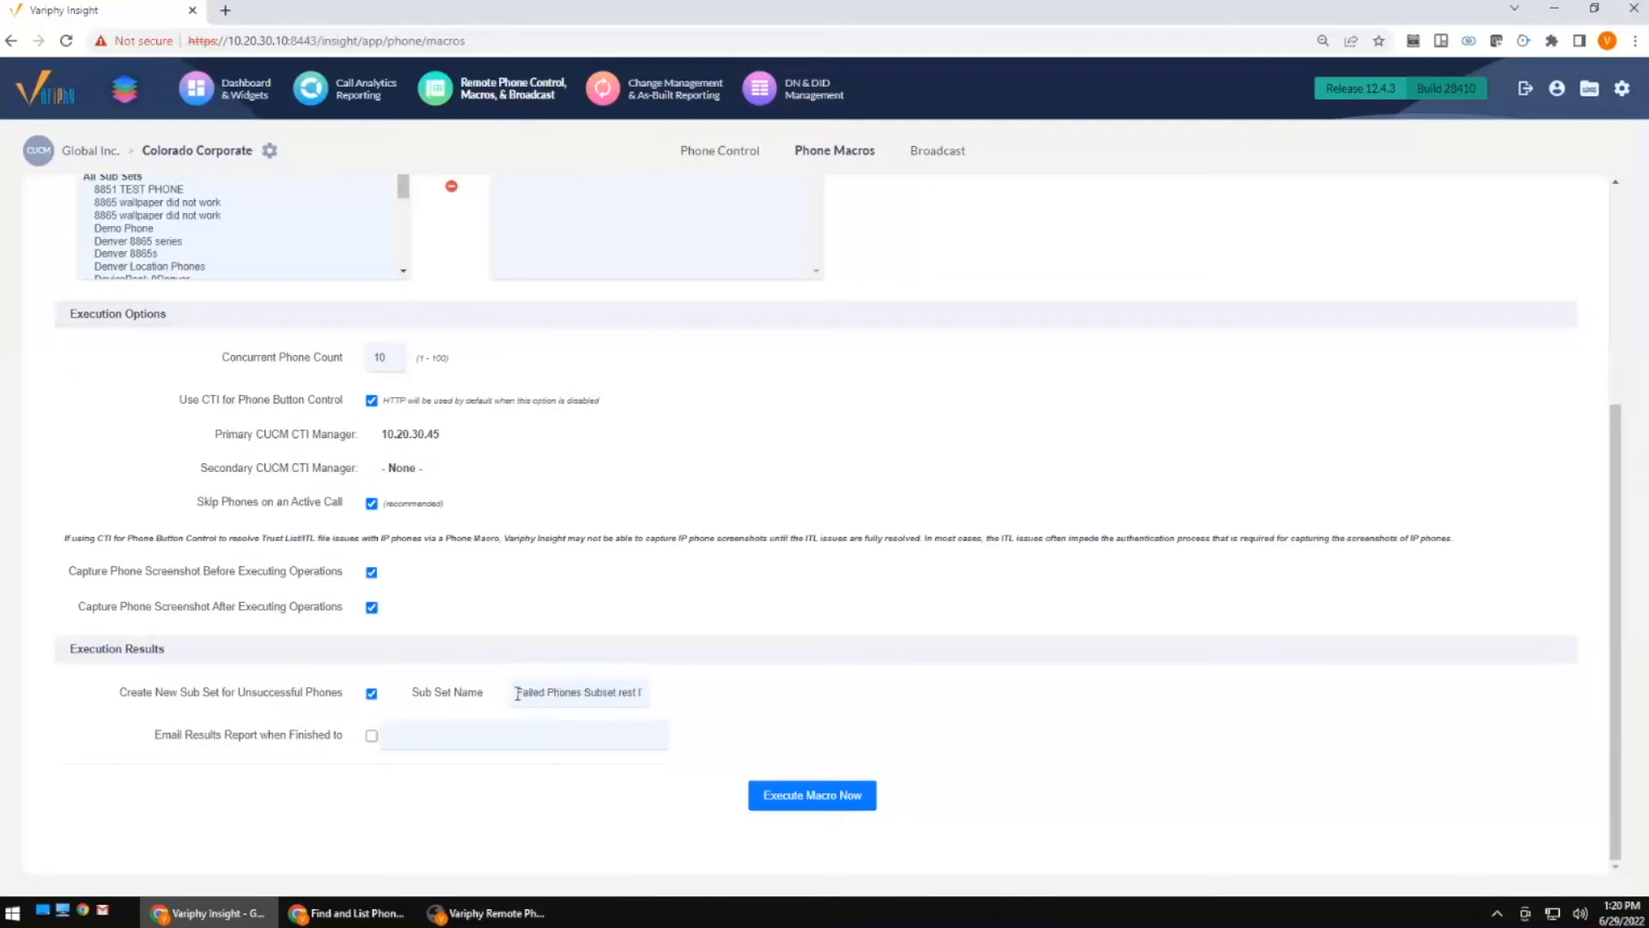
left_click_drag(518, 695, 810, 621)
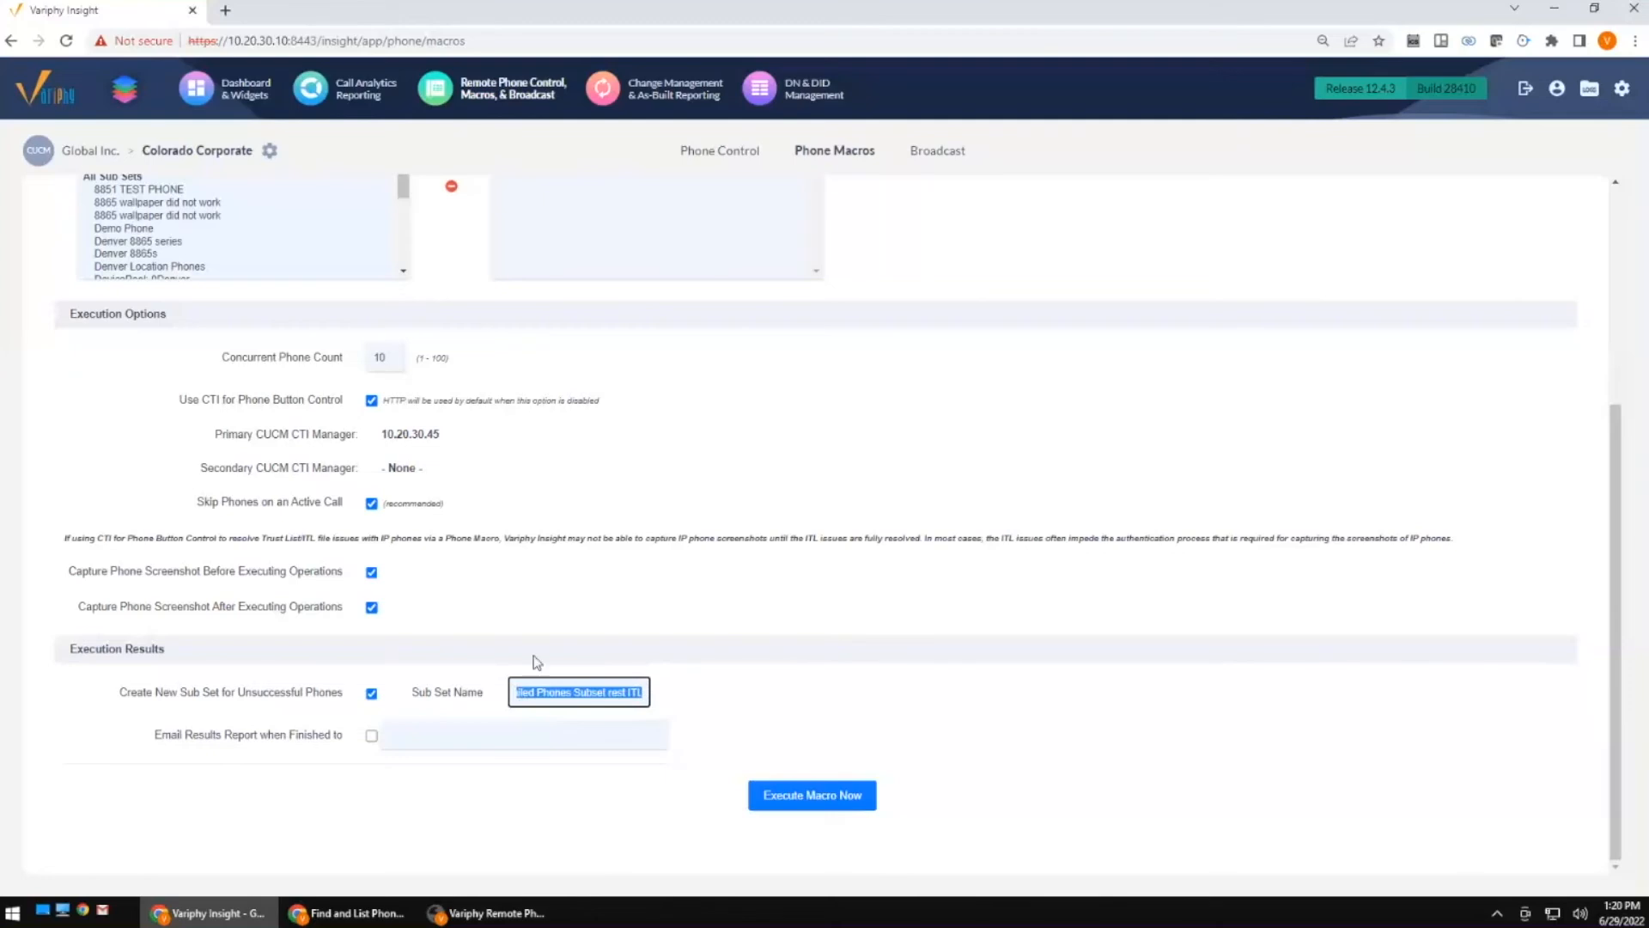
Check the option to email the results report and review the selected macro, sub set and execution options.
left_click(372, 735)
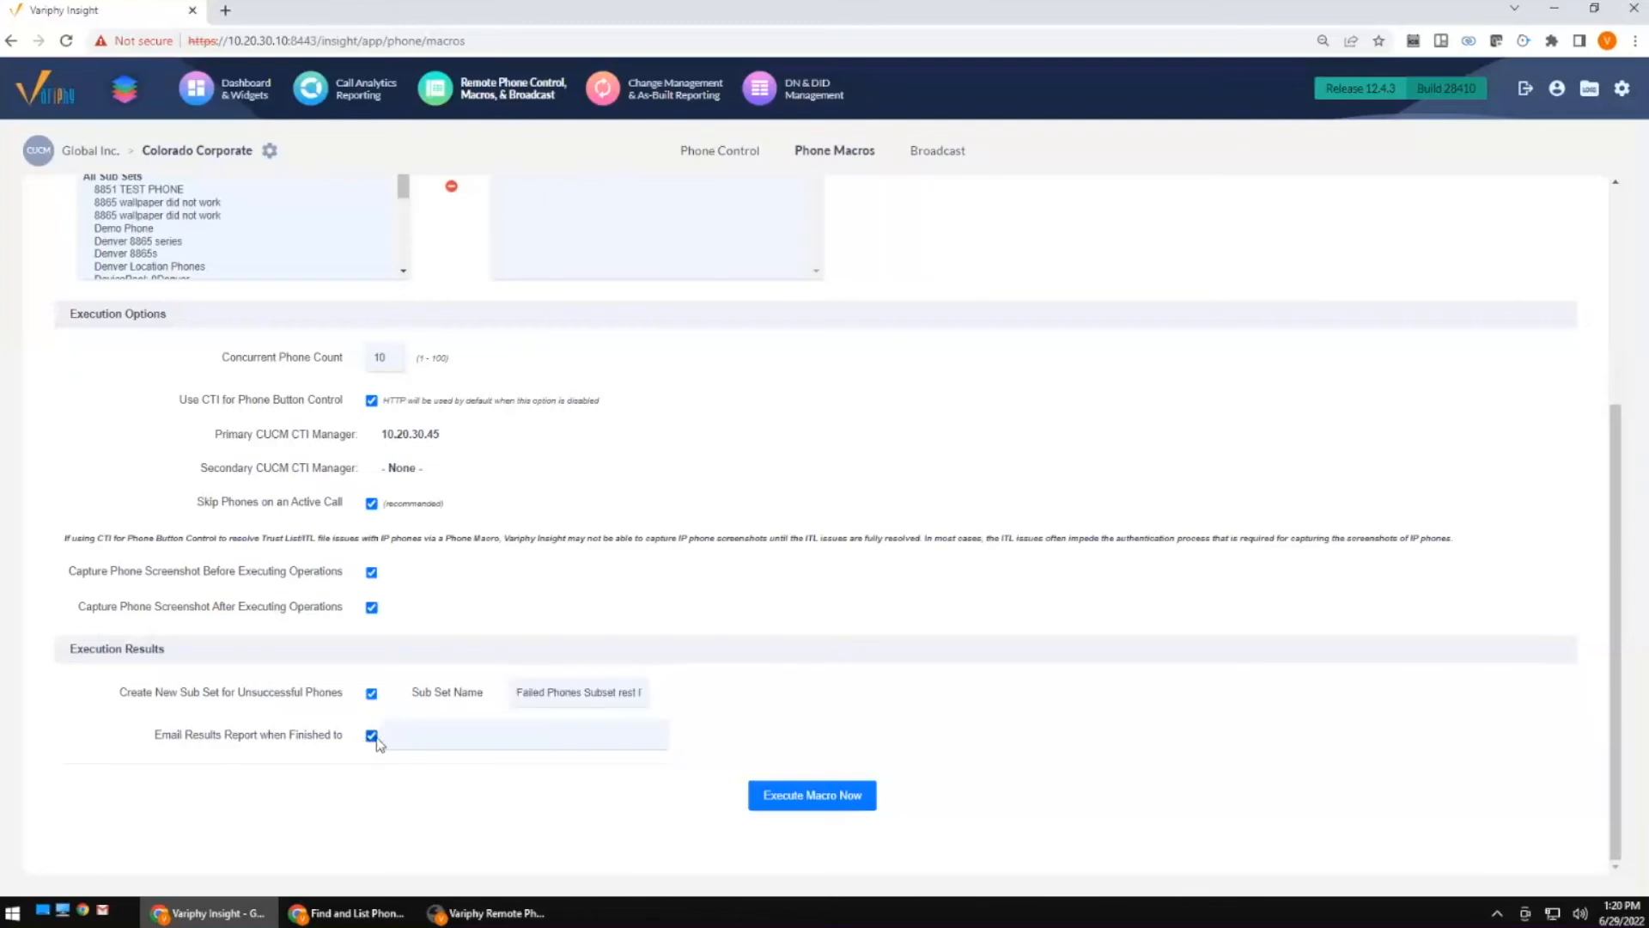
scroll(1062, 528, "up", 4)
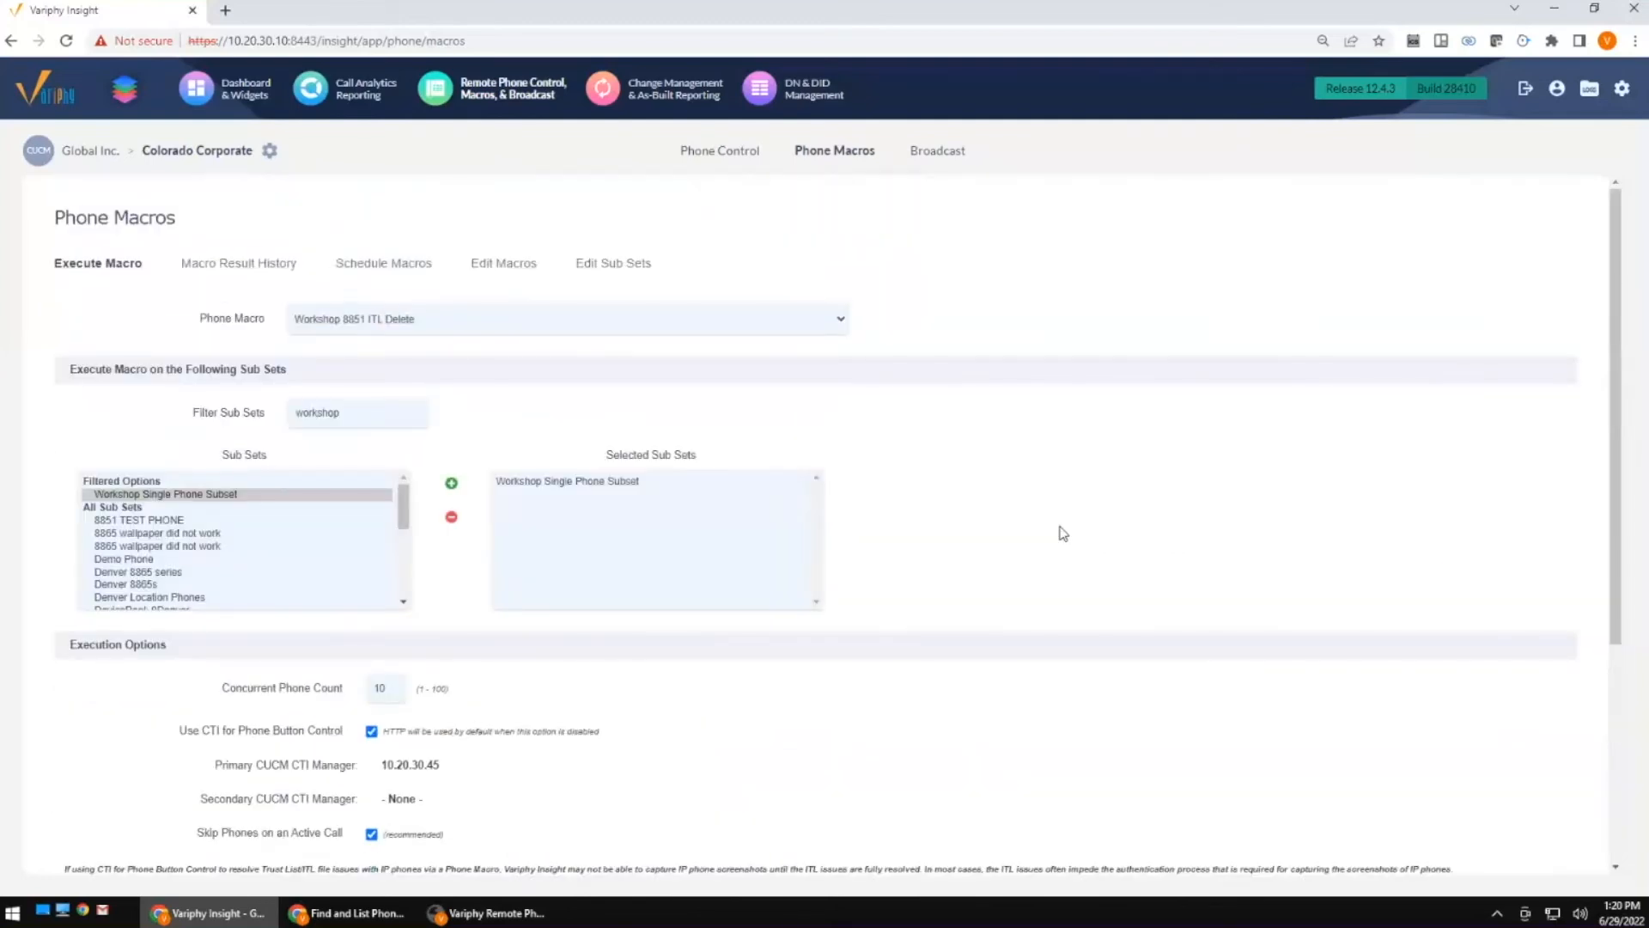
scroll(1060, 533, "down", 4)
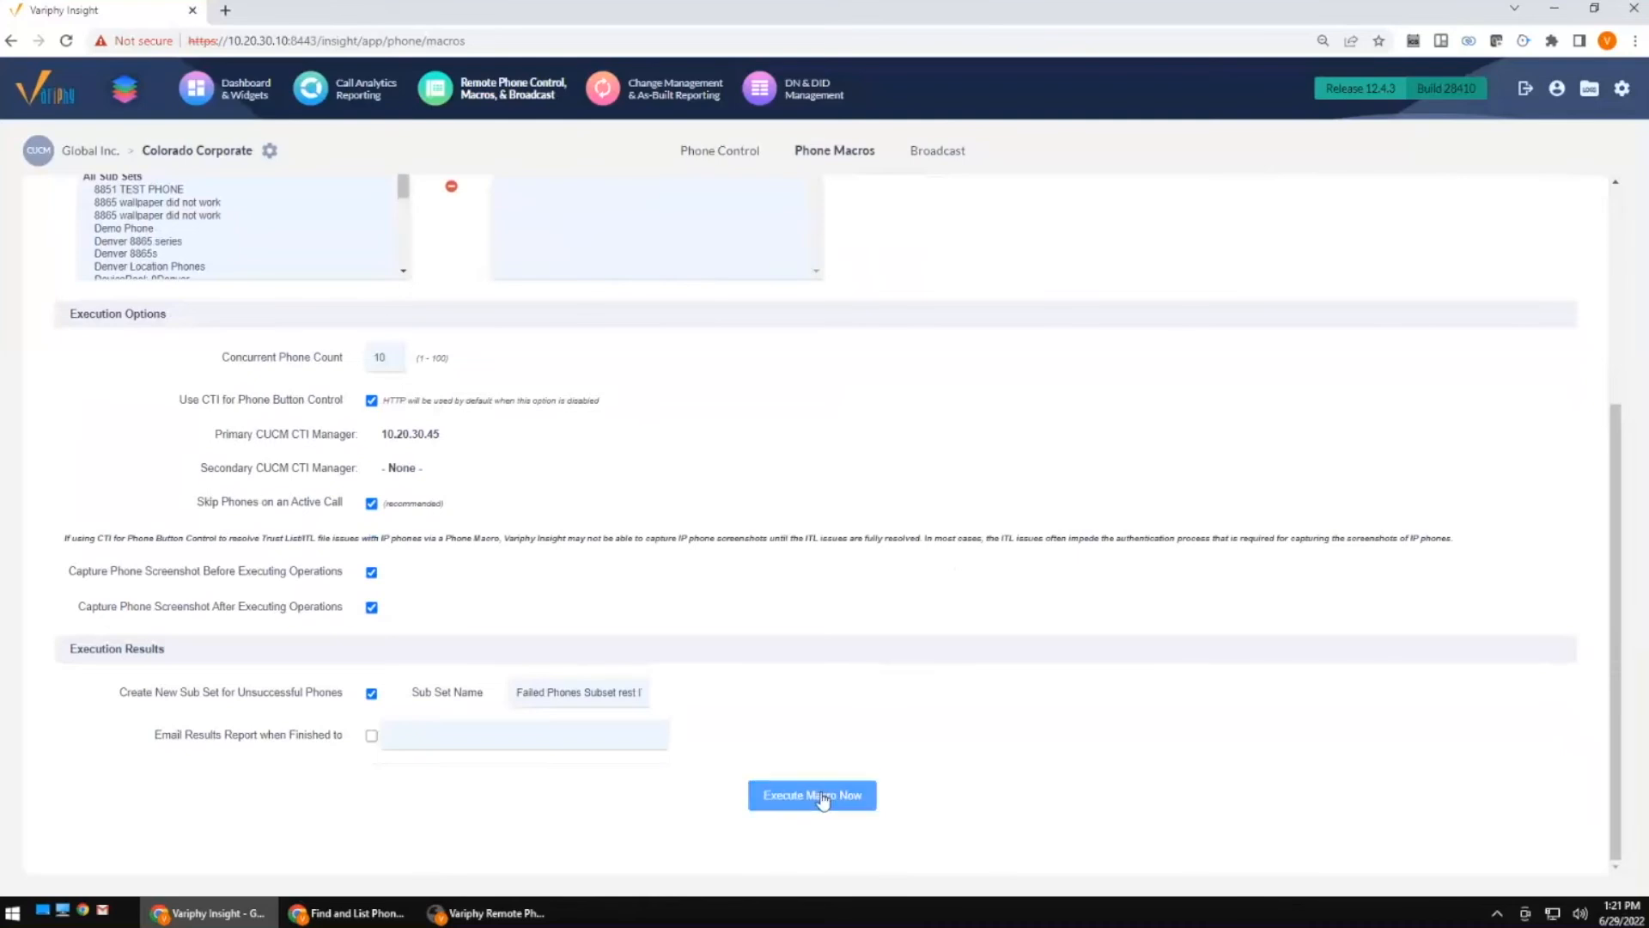
Set the auto screen refresh to every 5 sec in the Variphy Remote Phone Control window, and execute the macro.
left_click(550, 904)
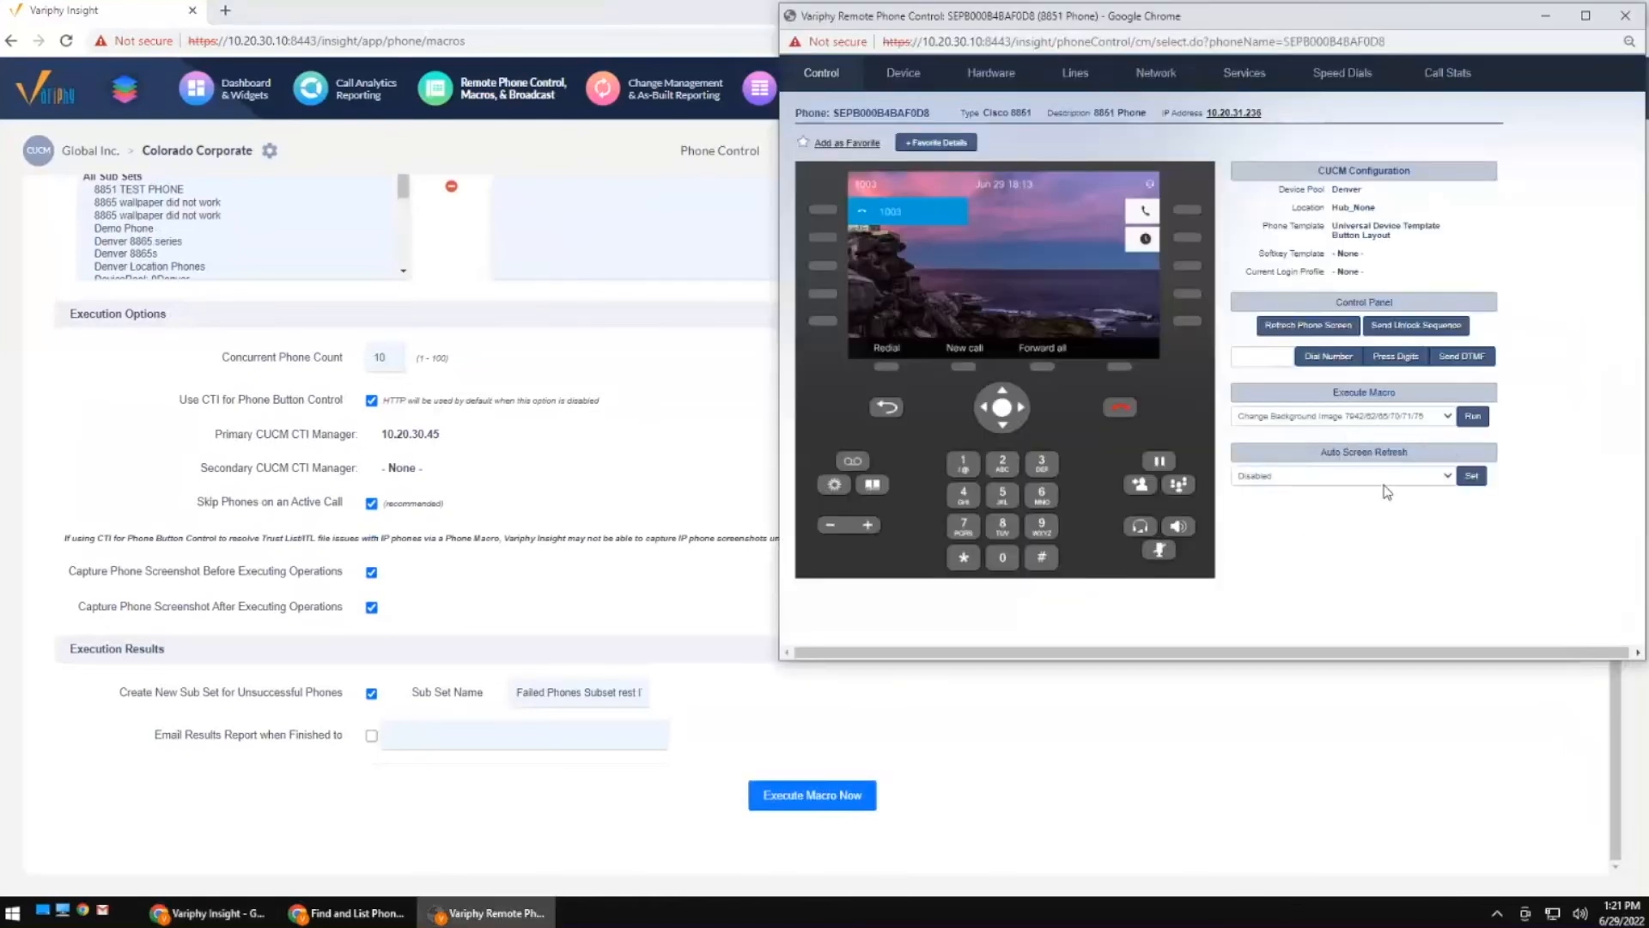
left_click(1365, 477)
left_click(1271, 503)
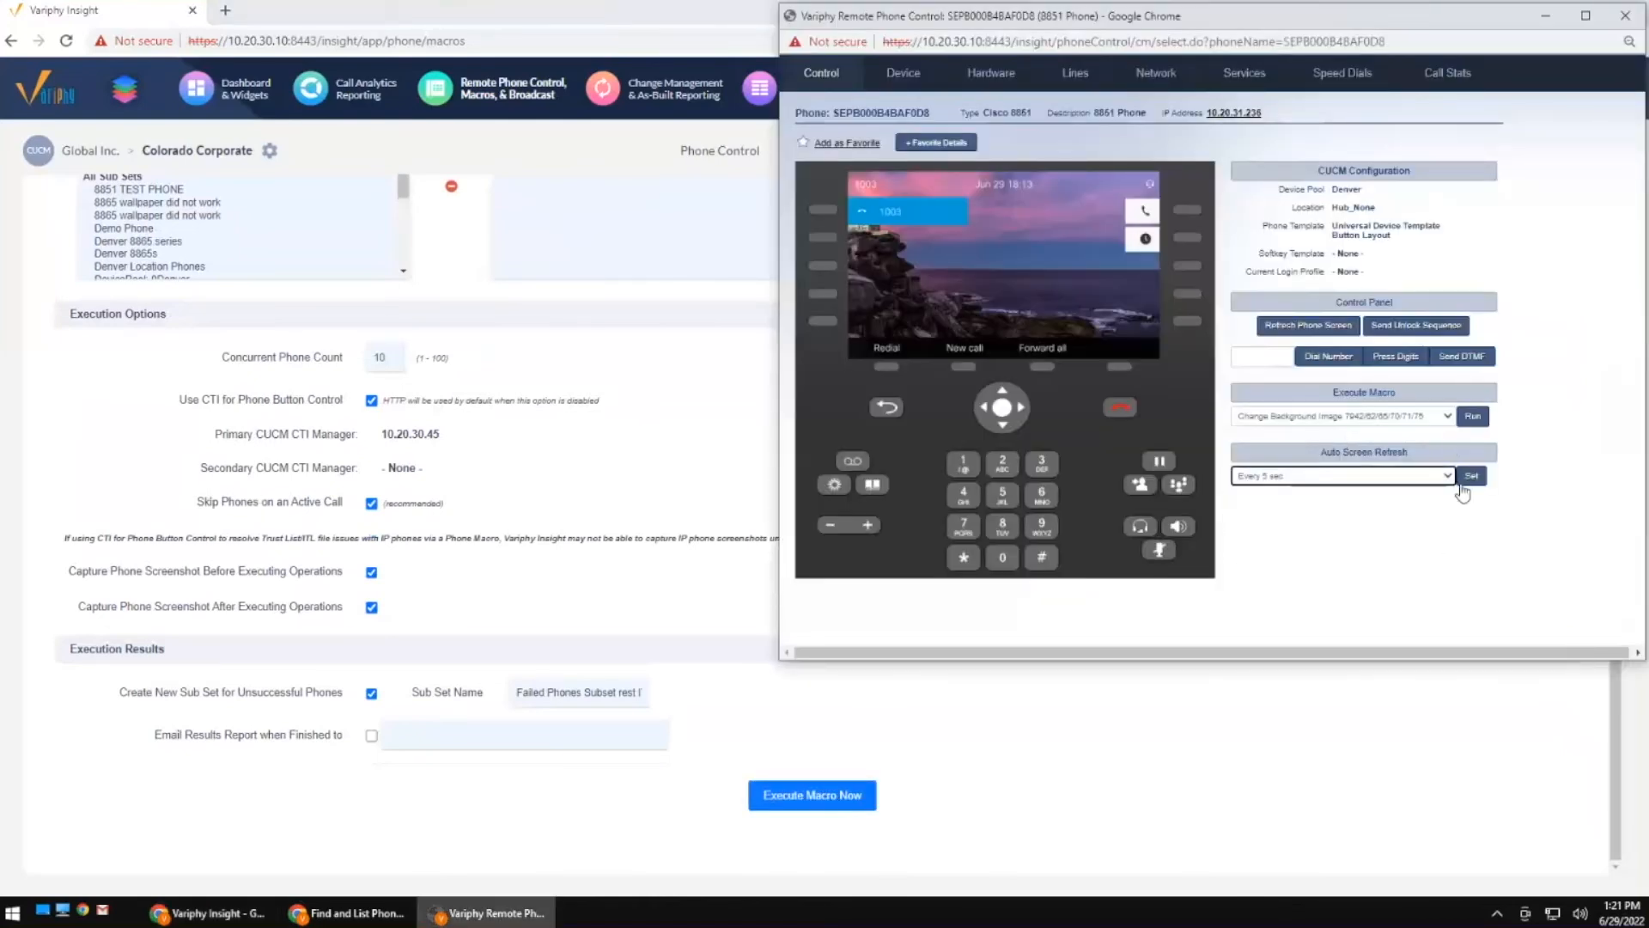
left_click(1469, 476)
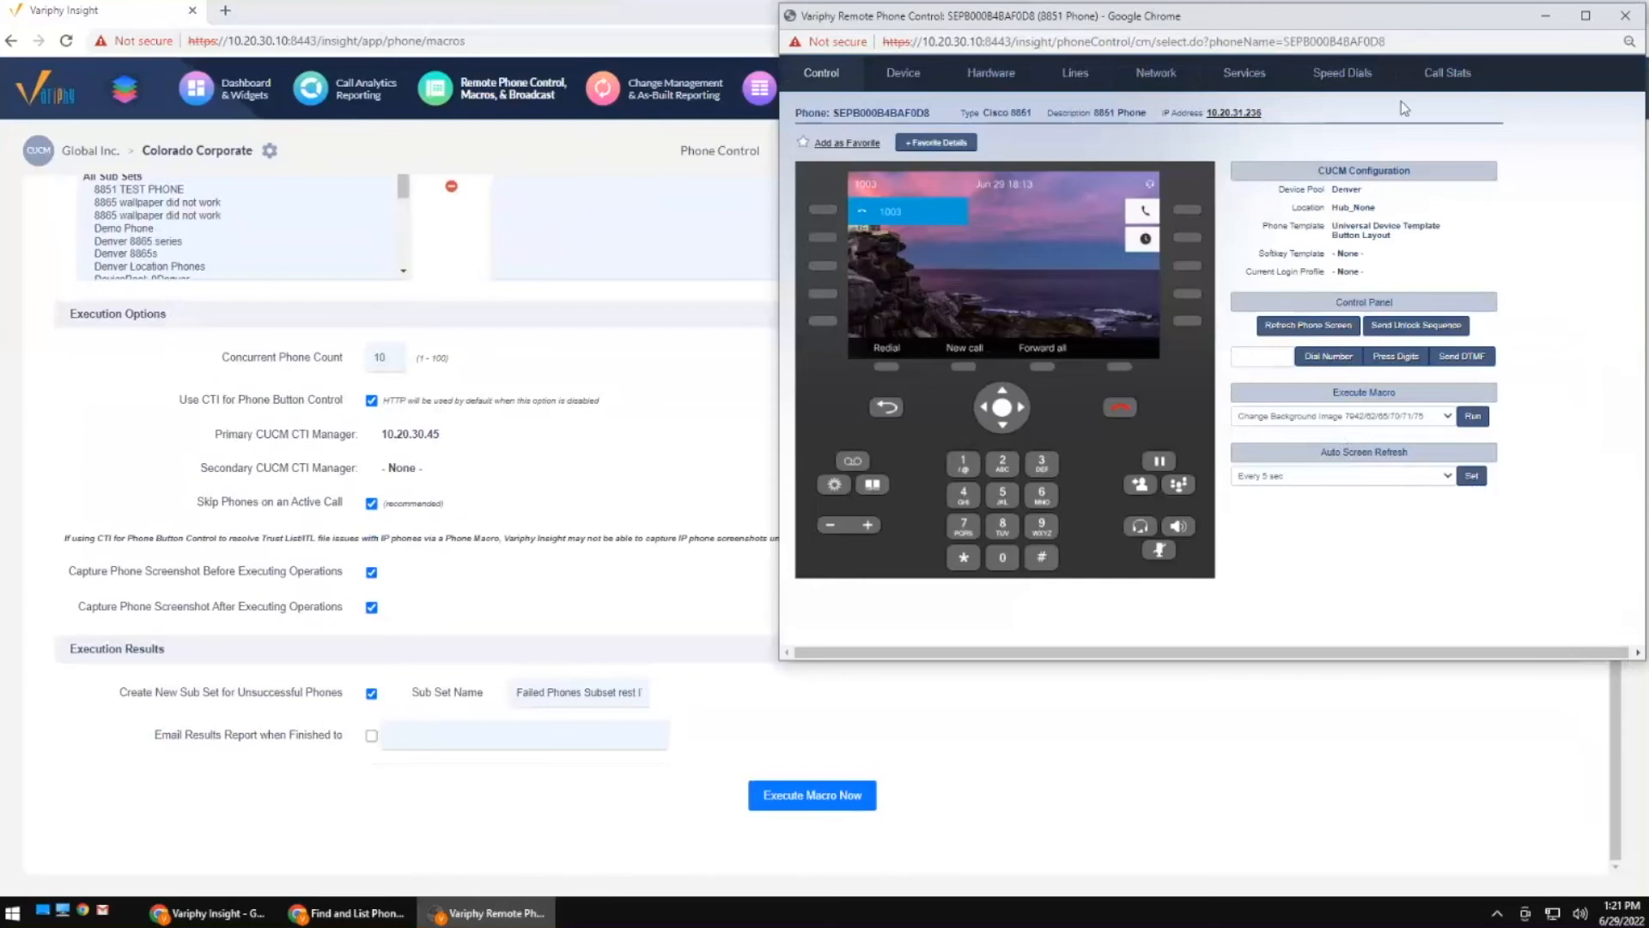
left_click_drag(1368, 14, 1346, 90)
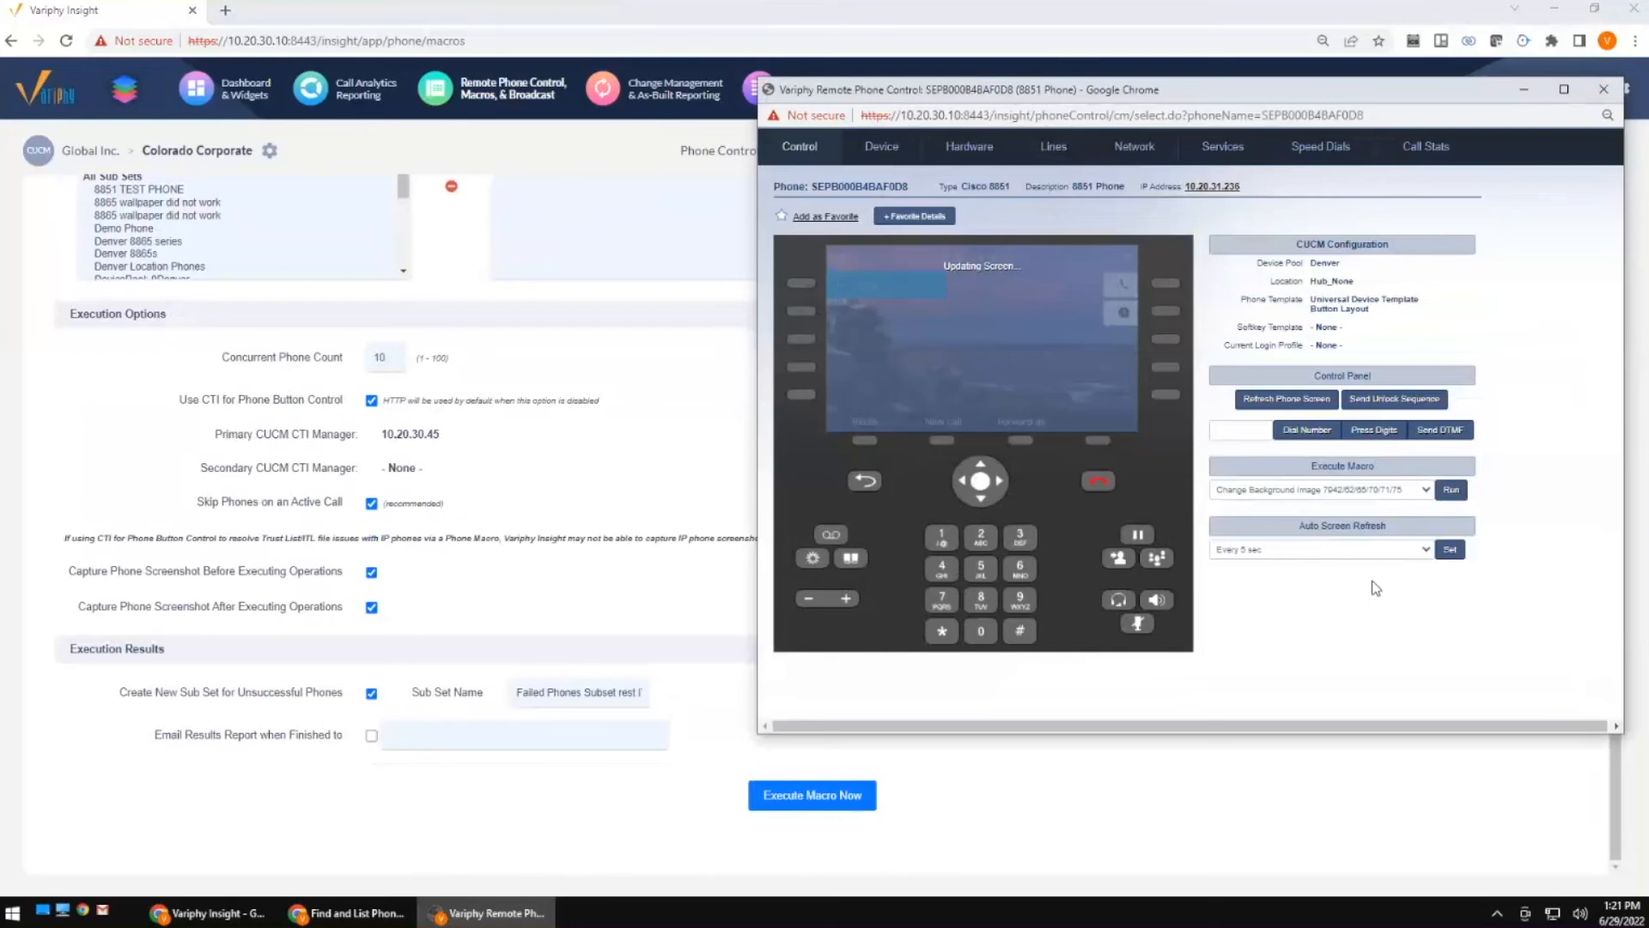
left_click(824, 805)
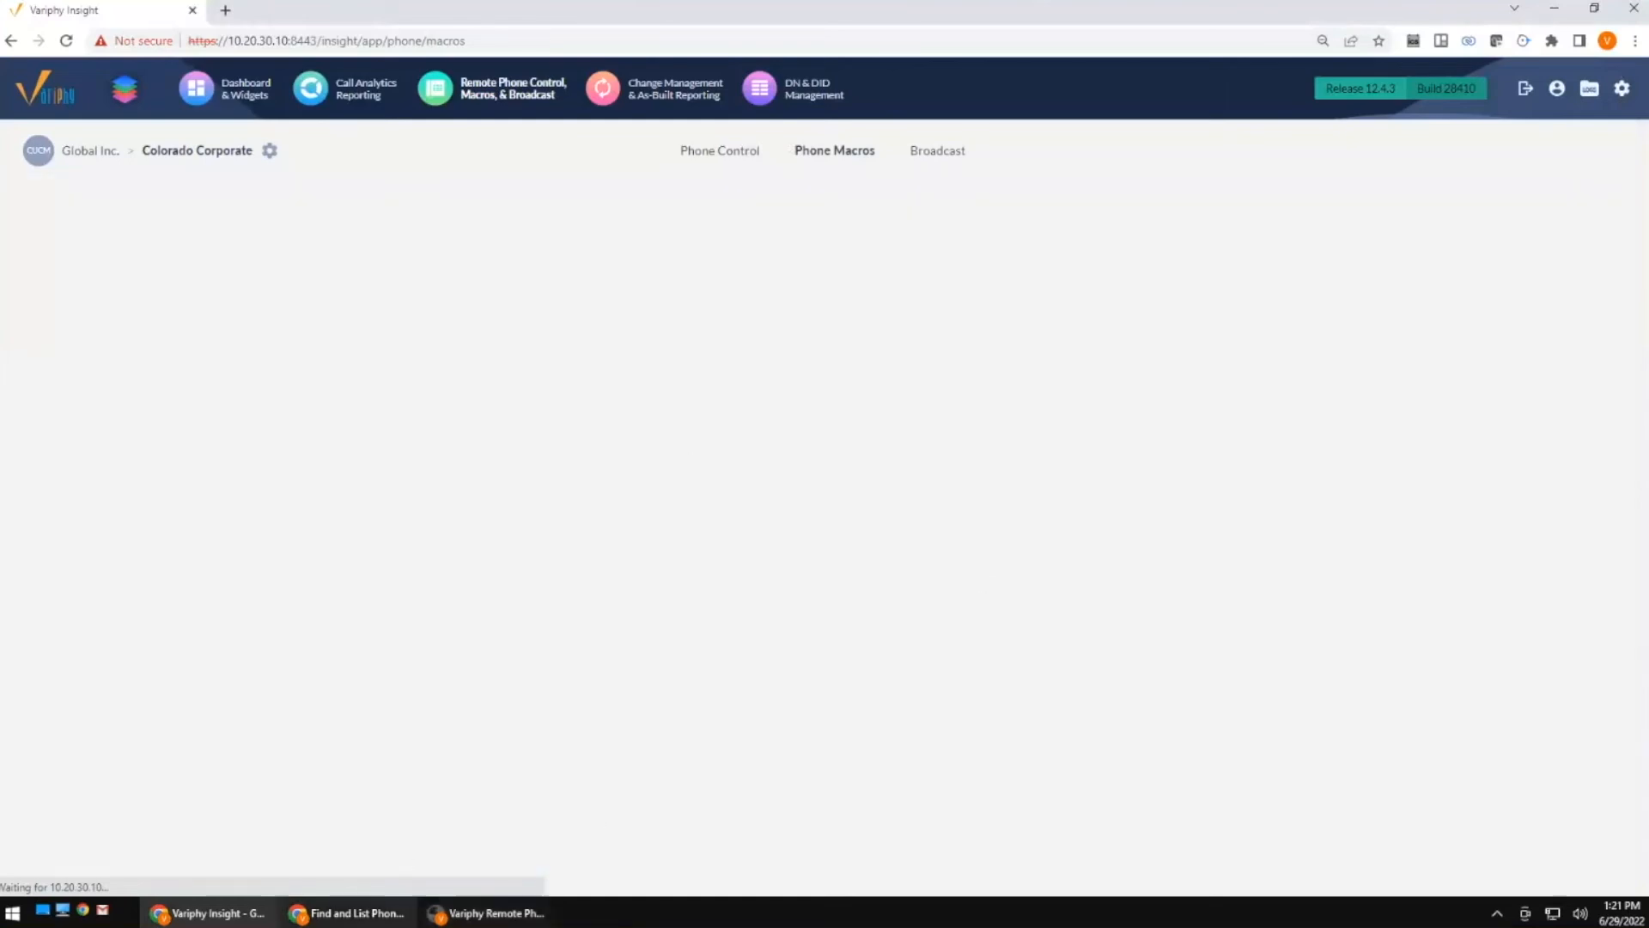
Restore the Cisco Unified CM Find and List Phones window to a smaller size and place it beside the Remote Phone Control window.
left_click(349, 913)
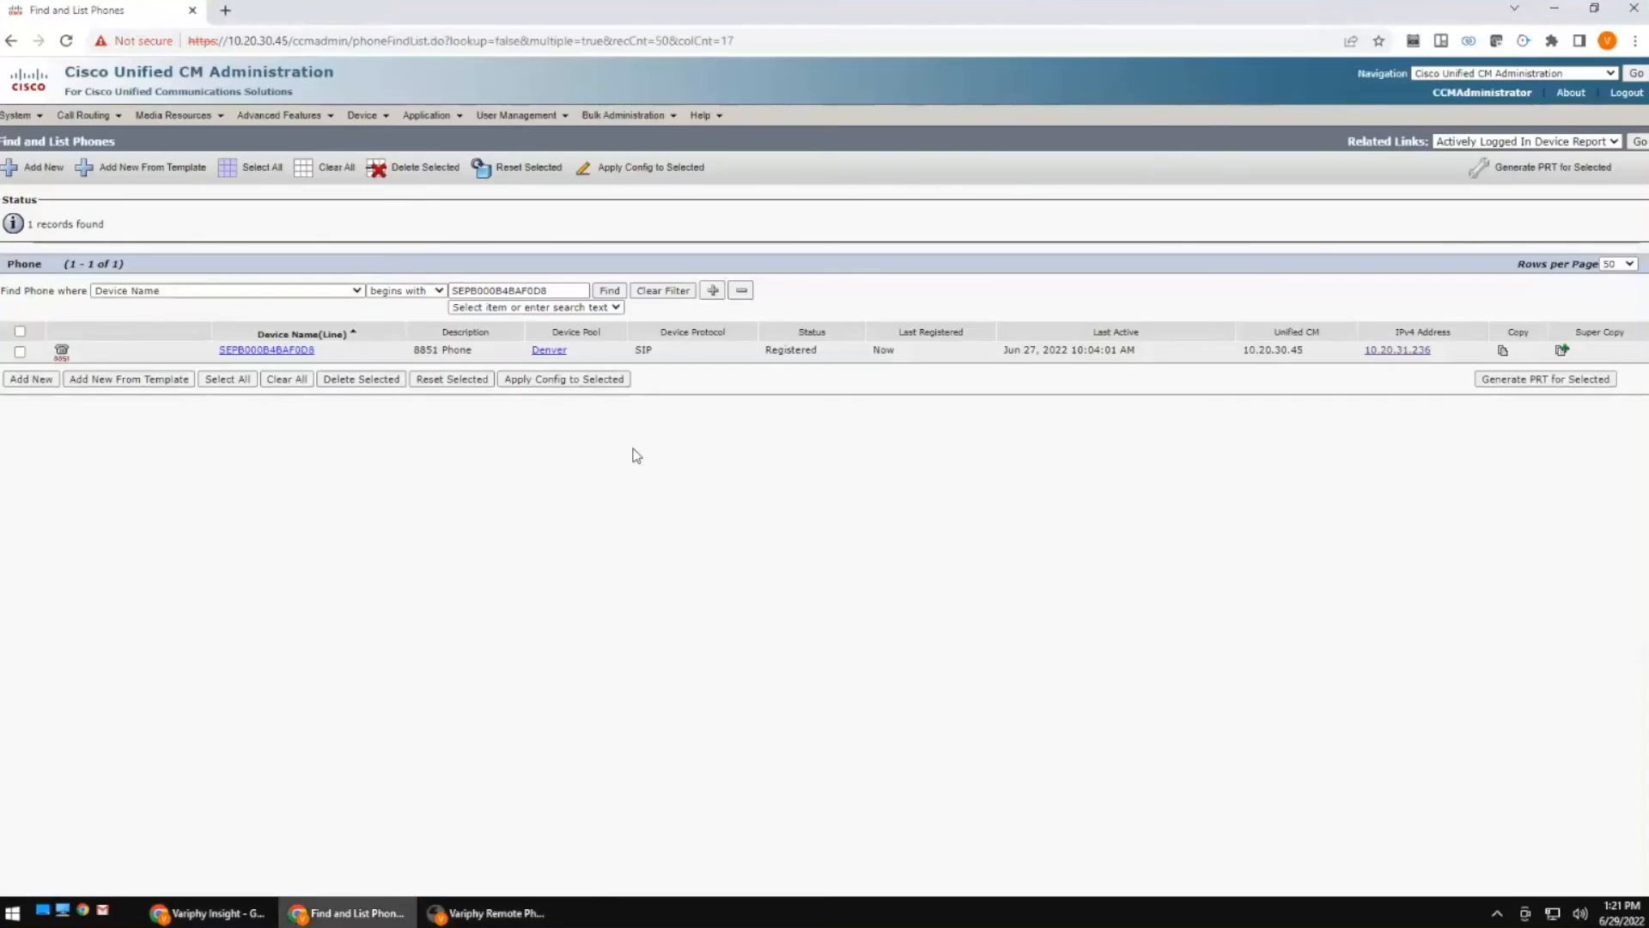
double_click(361, 15)
left_click(486, 913)
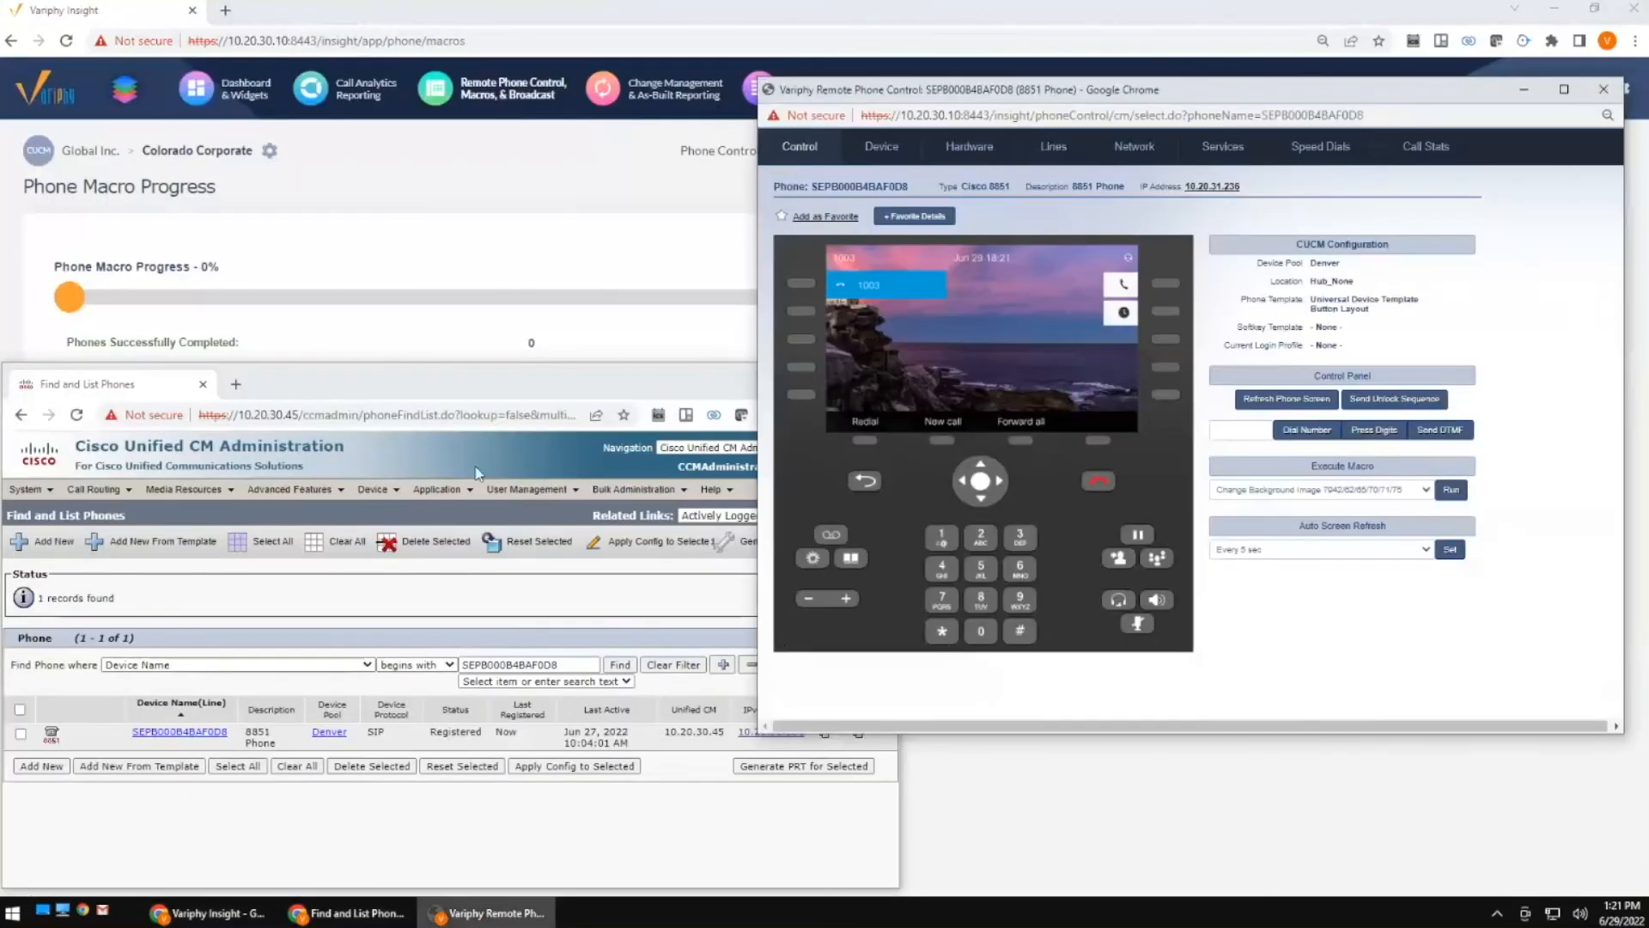
left_click_drag(515, 384, 526, 328)
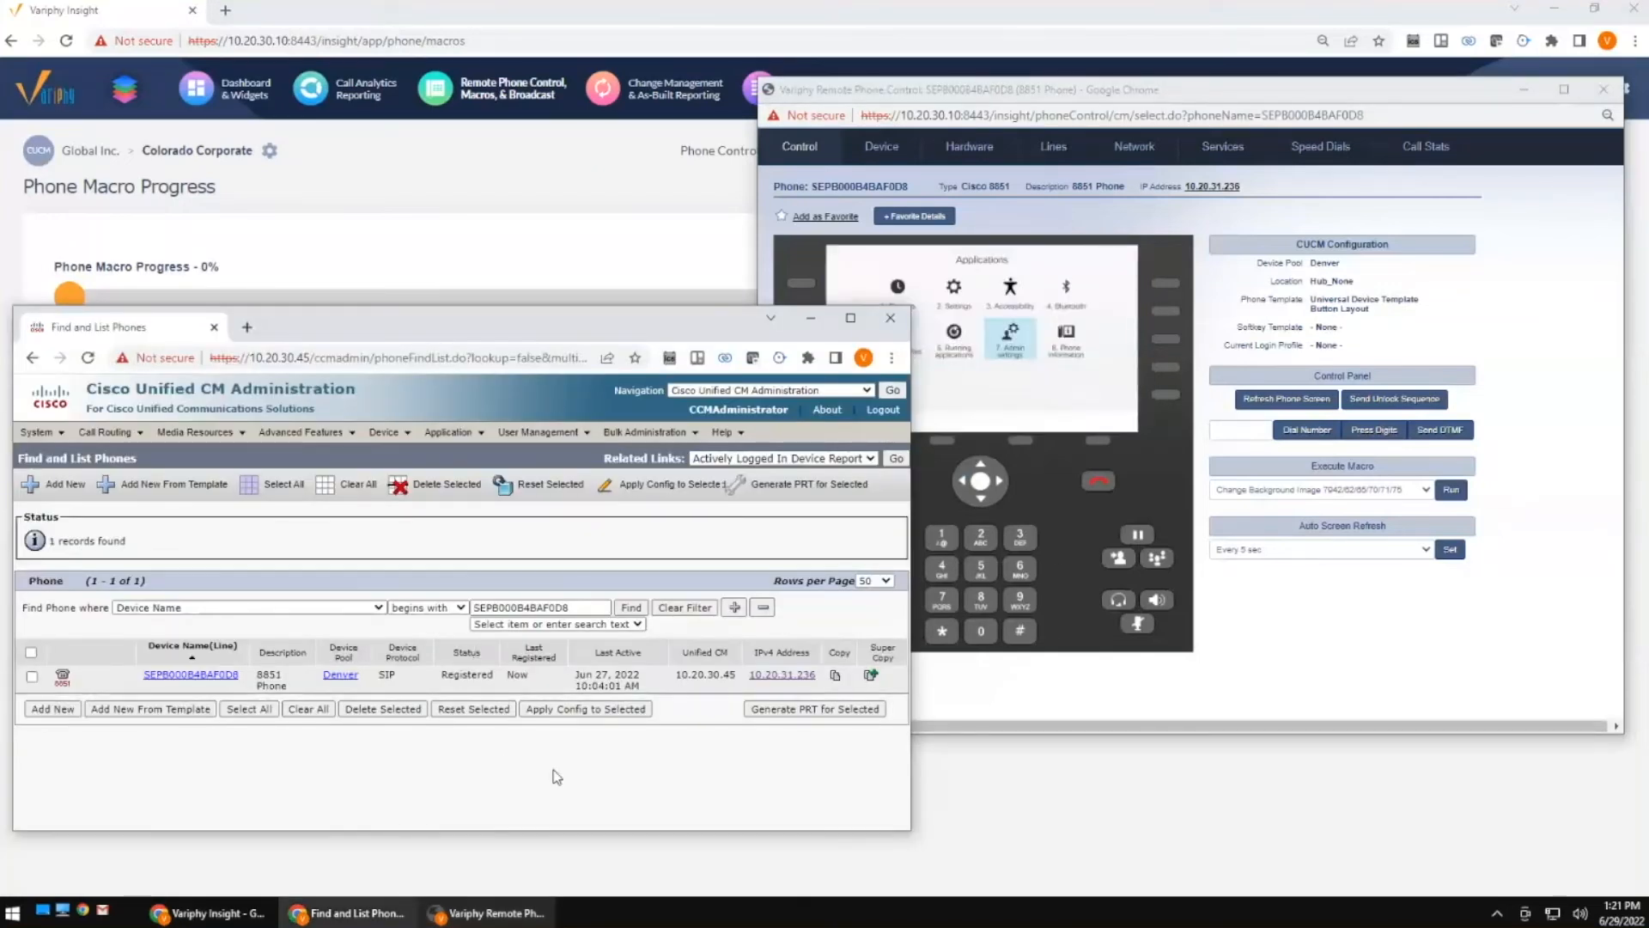
Reload the Find and List Phones page repeatedly to track the 8851 phone's registration status while the macro runs, and minimize that window.
left_click(89, 359)
left_click(528, 490)
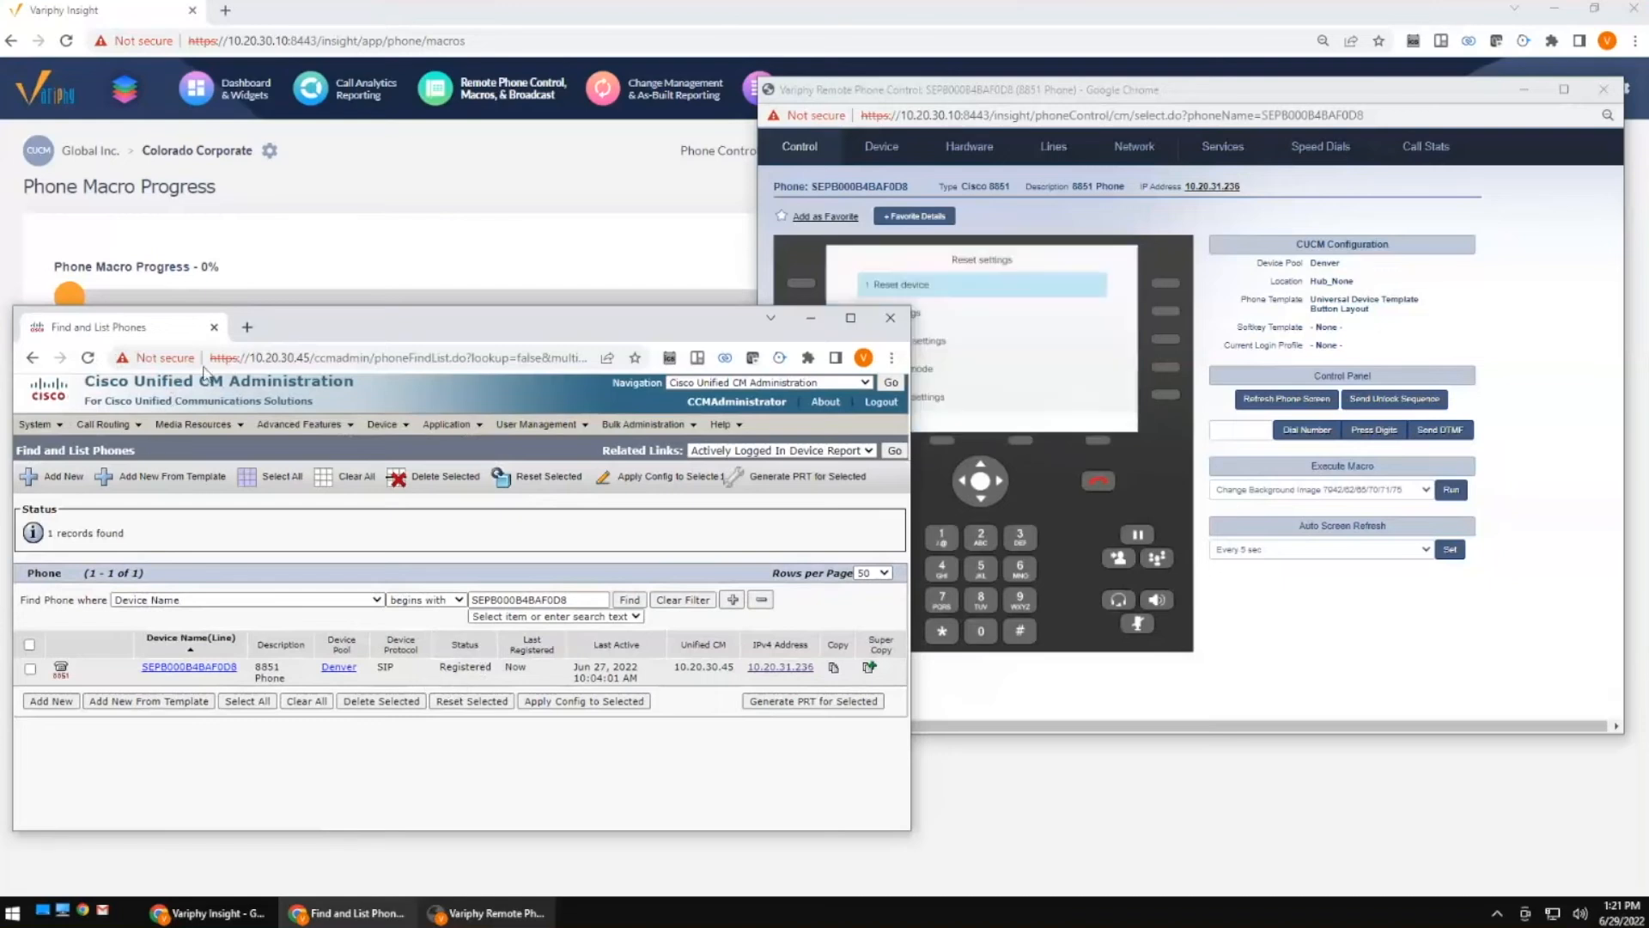
left_click(88, 359)
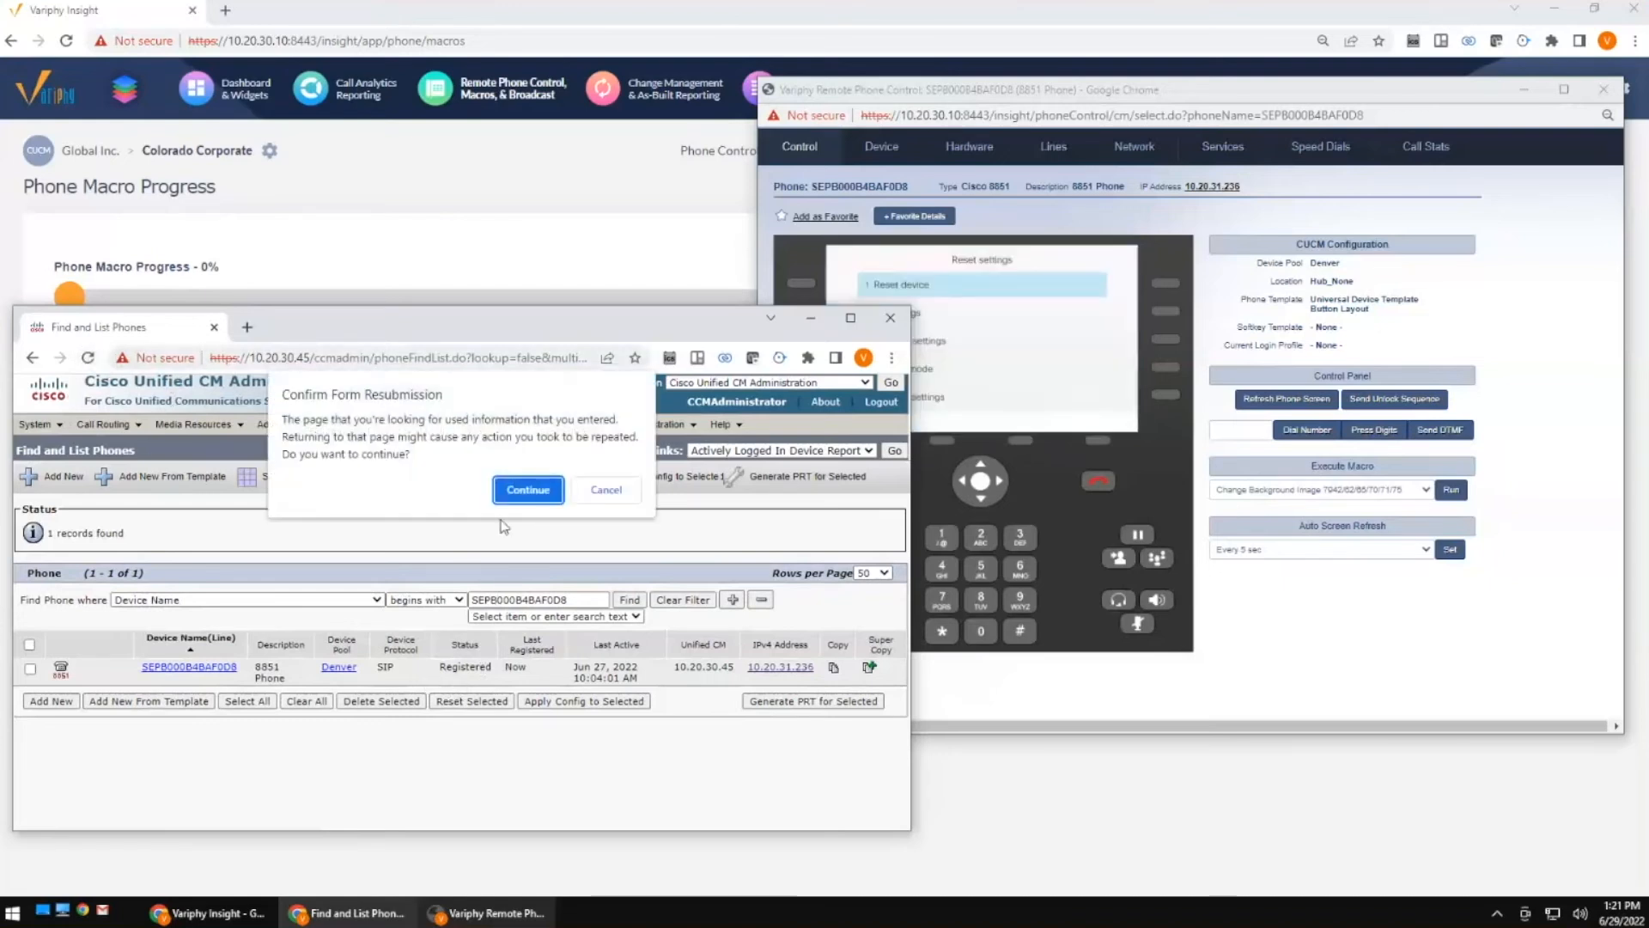
left_click(520, 494)
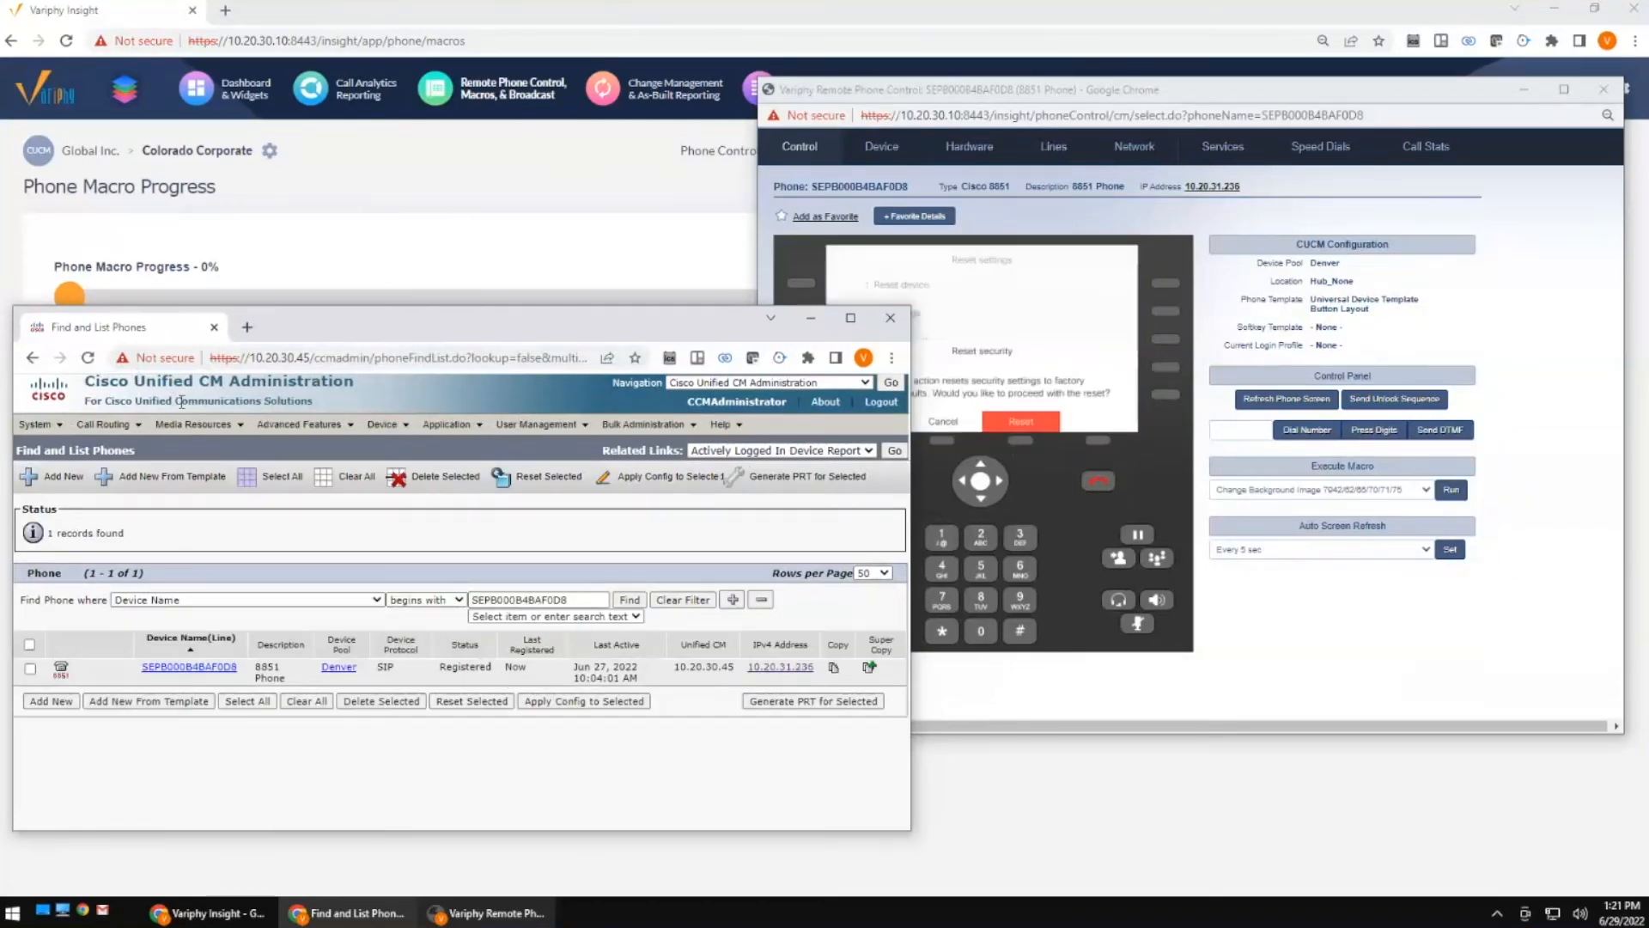
left_click(89, 359)
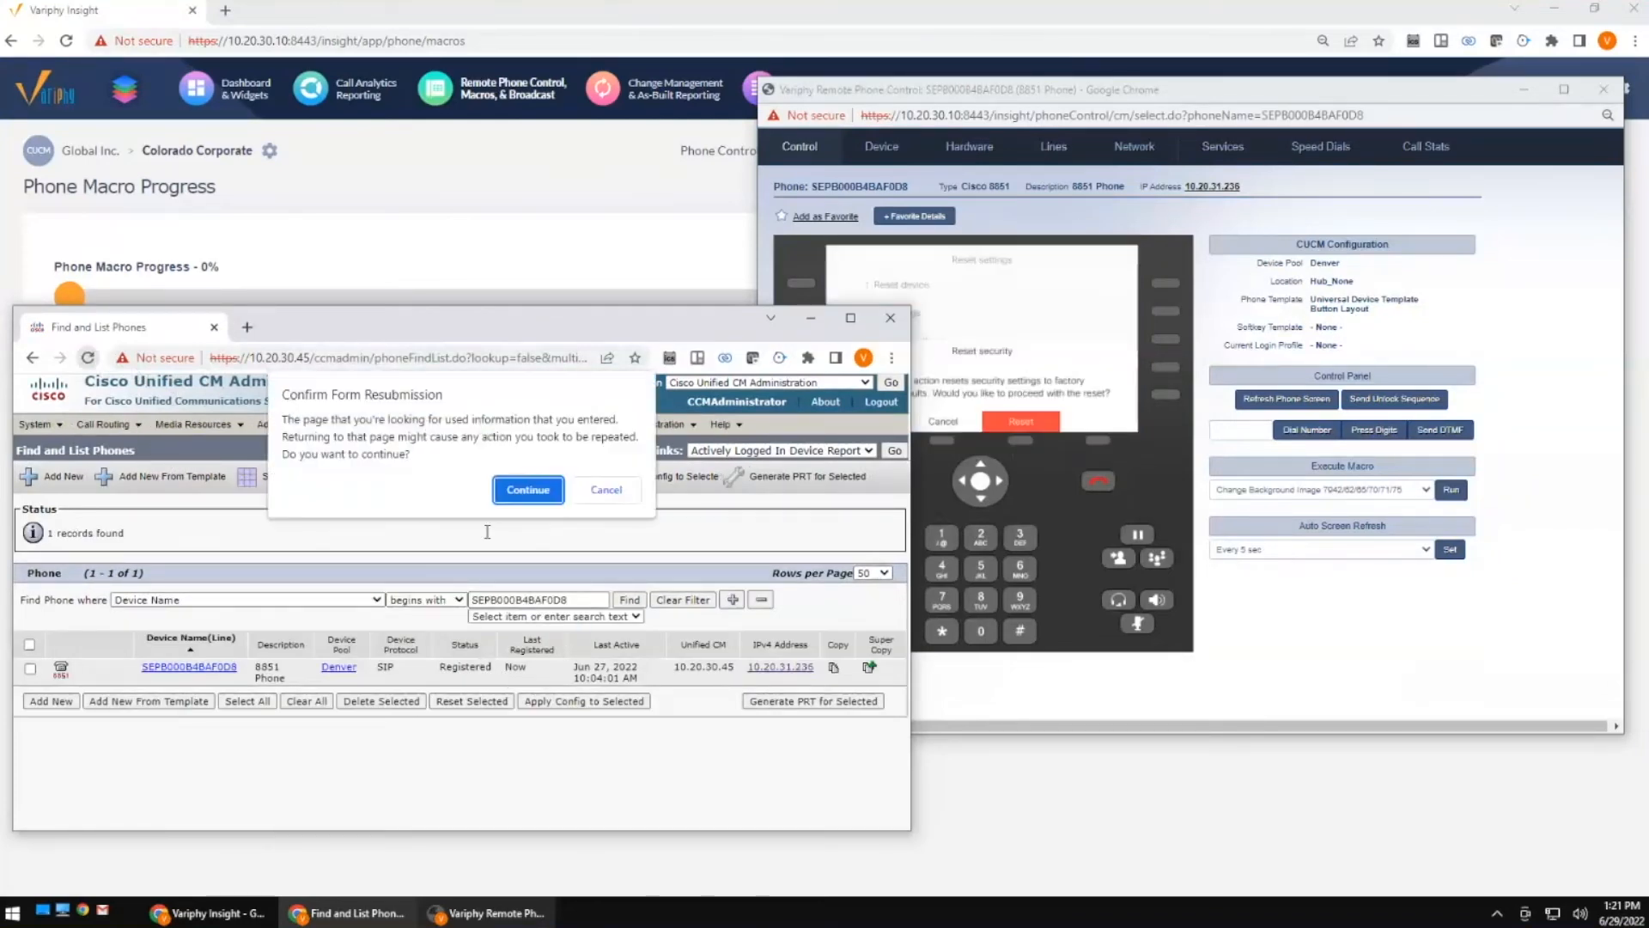
left_click(533, 492)
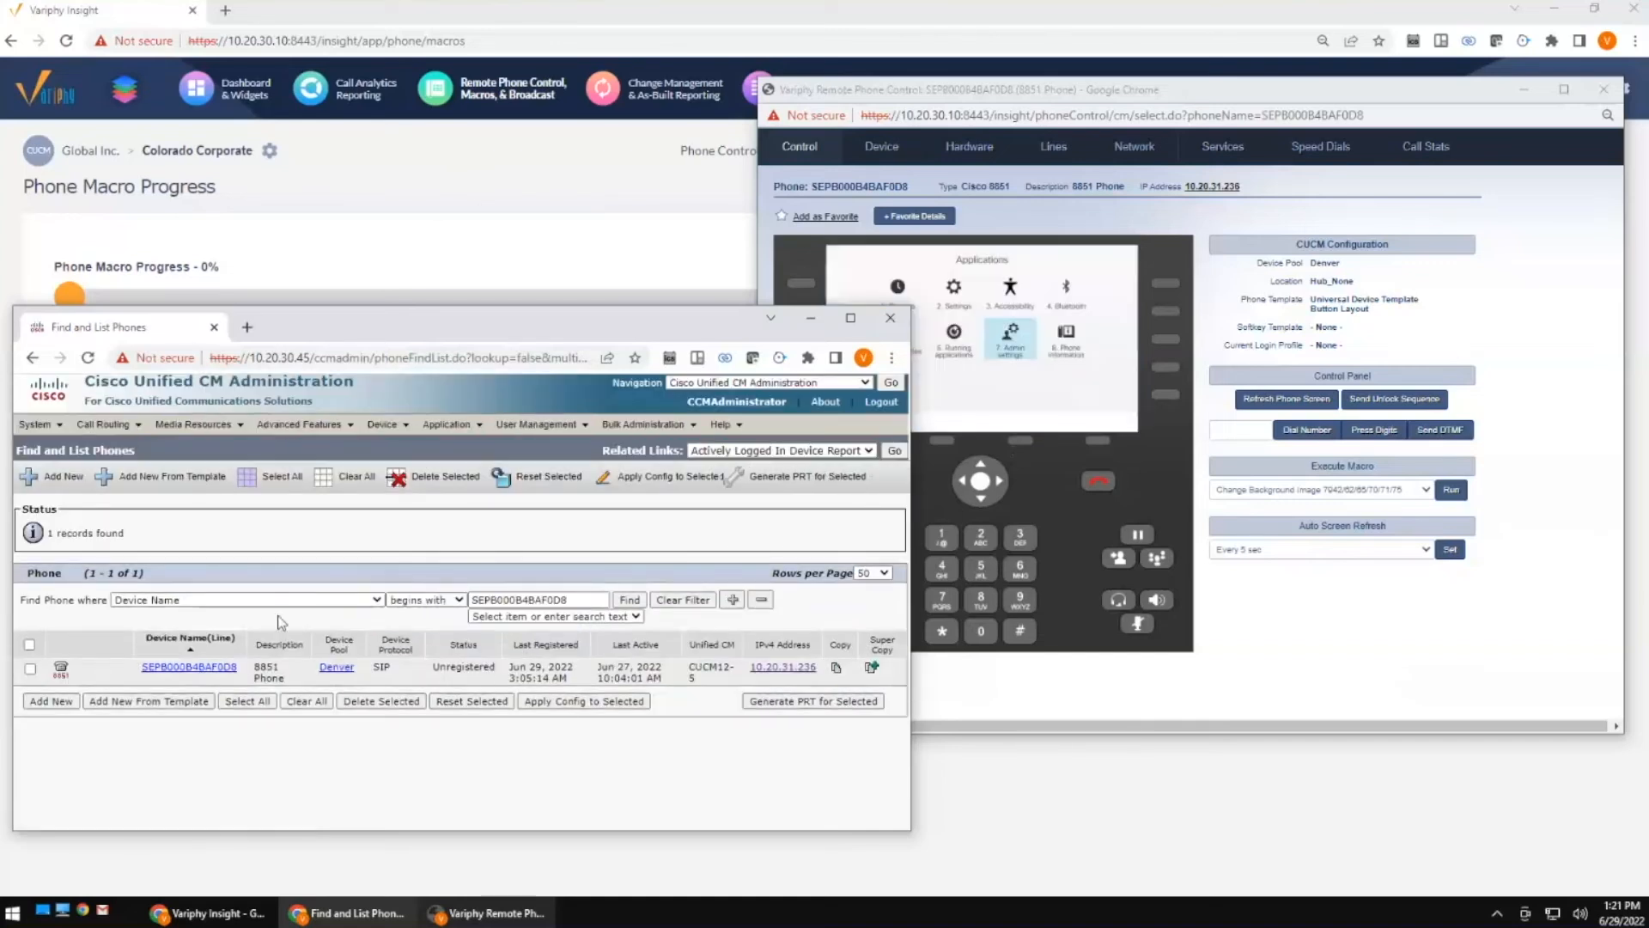
left_click(88, 359)
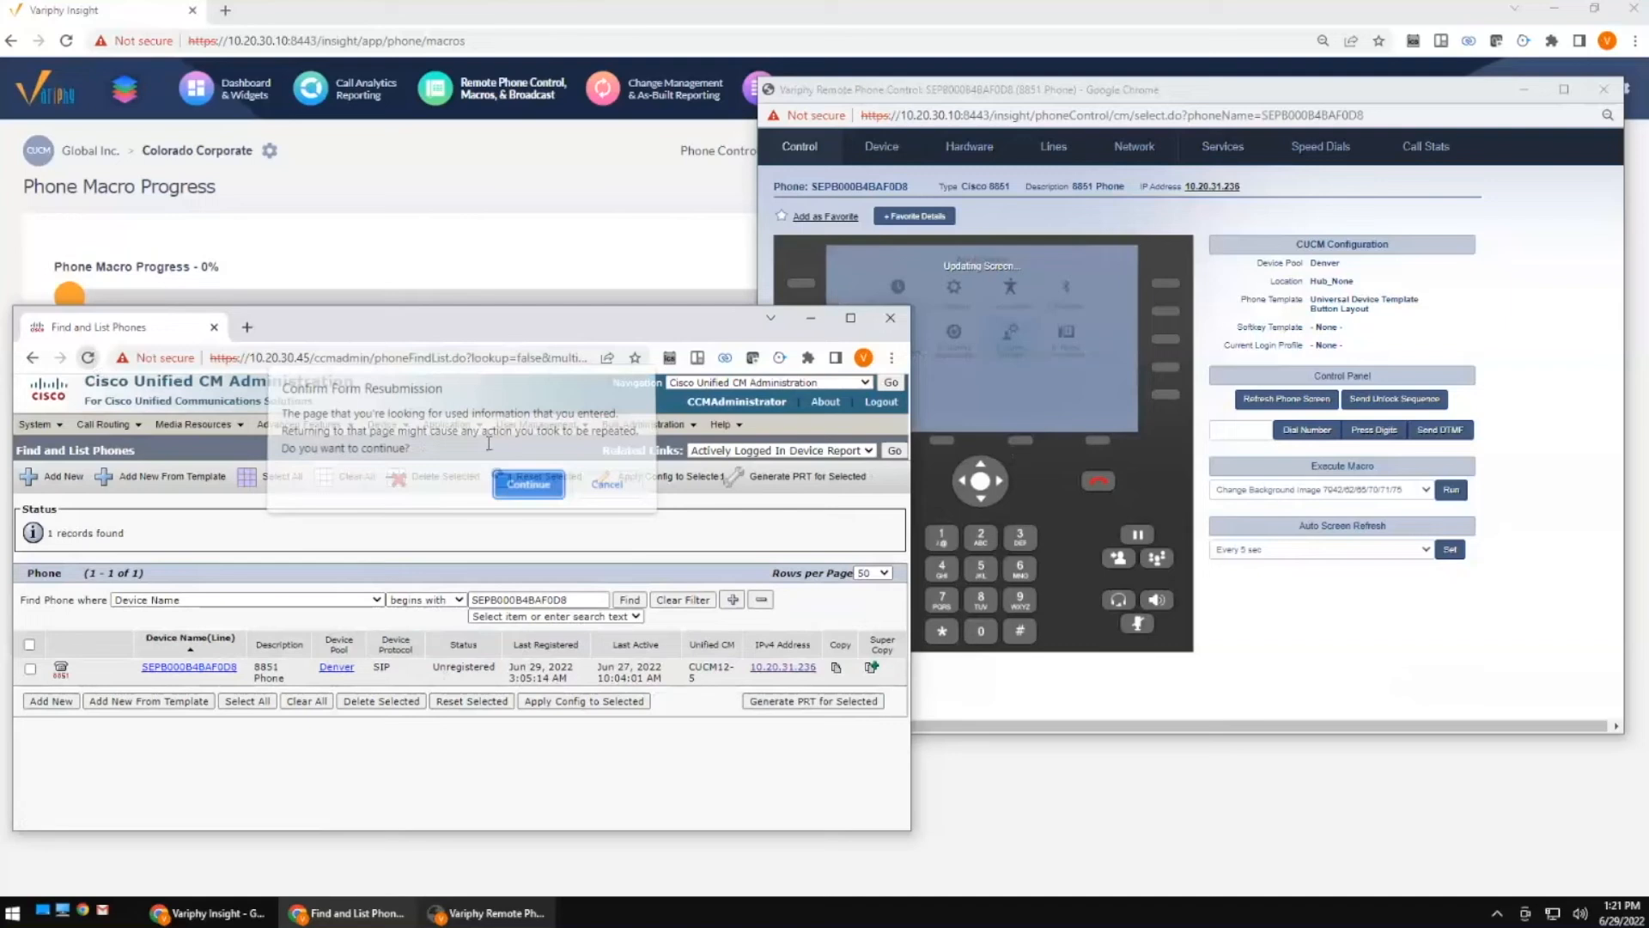
left_click(528, 490)
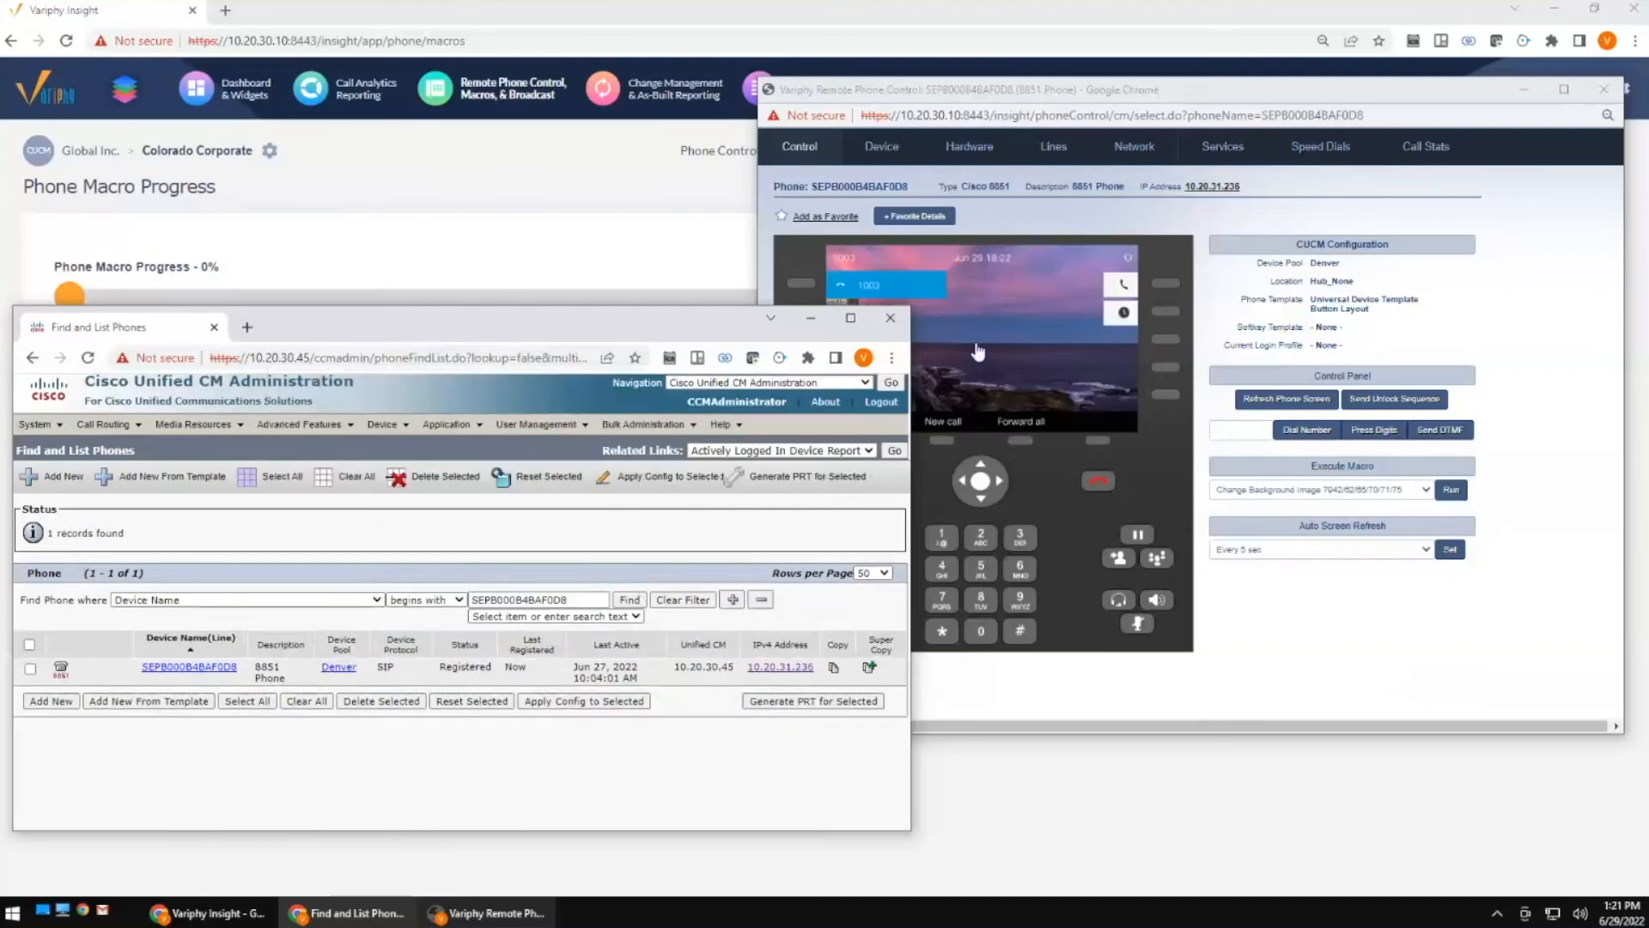
left_click(811, 318)
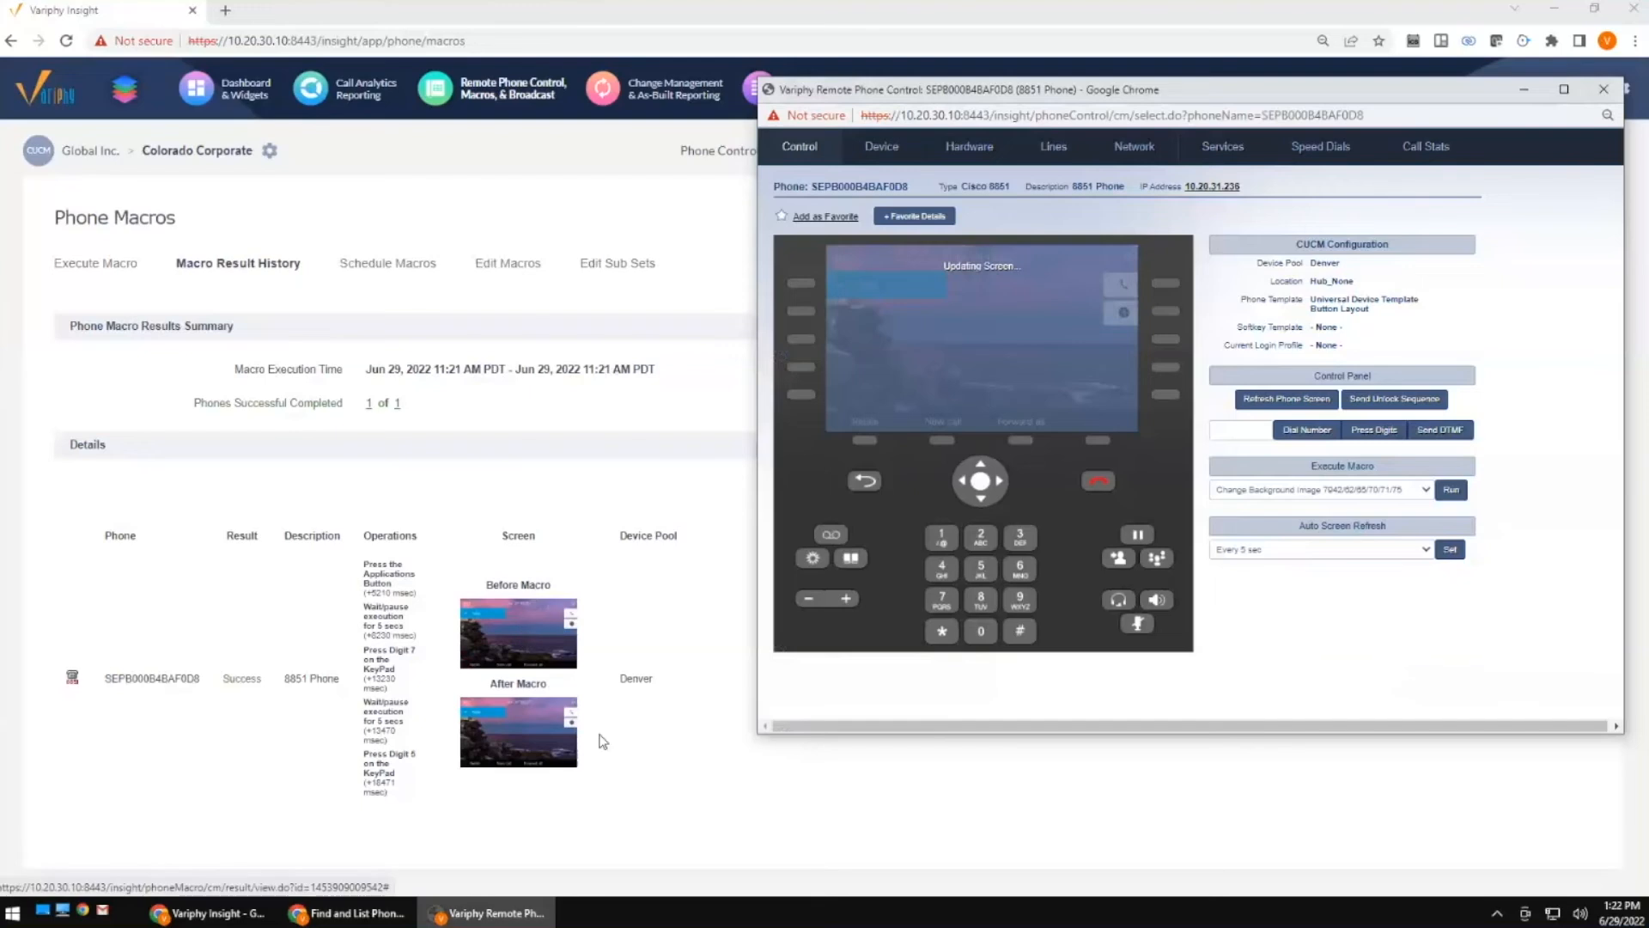
Check the phone's outcome in the macro results and its registration in Cisco Unified CM, and return to Variphy Insight.
left_click(640, 755)
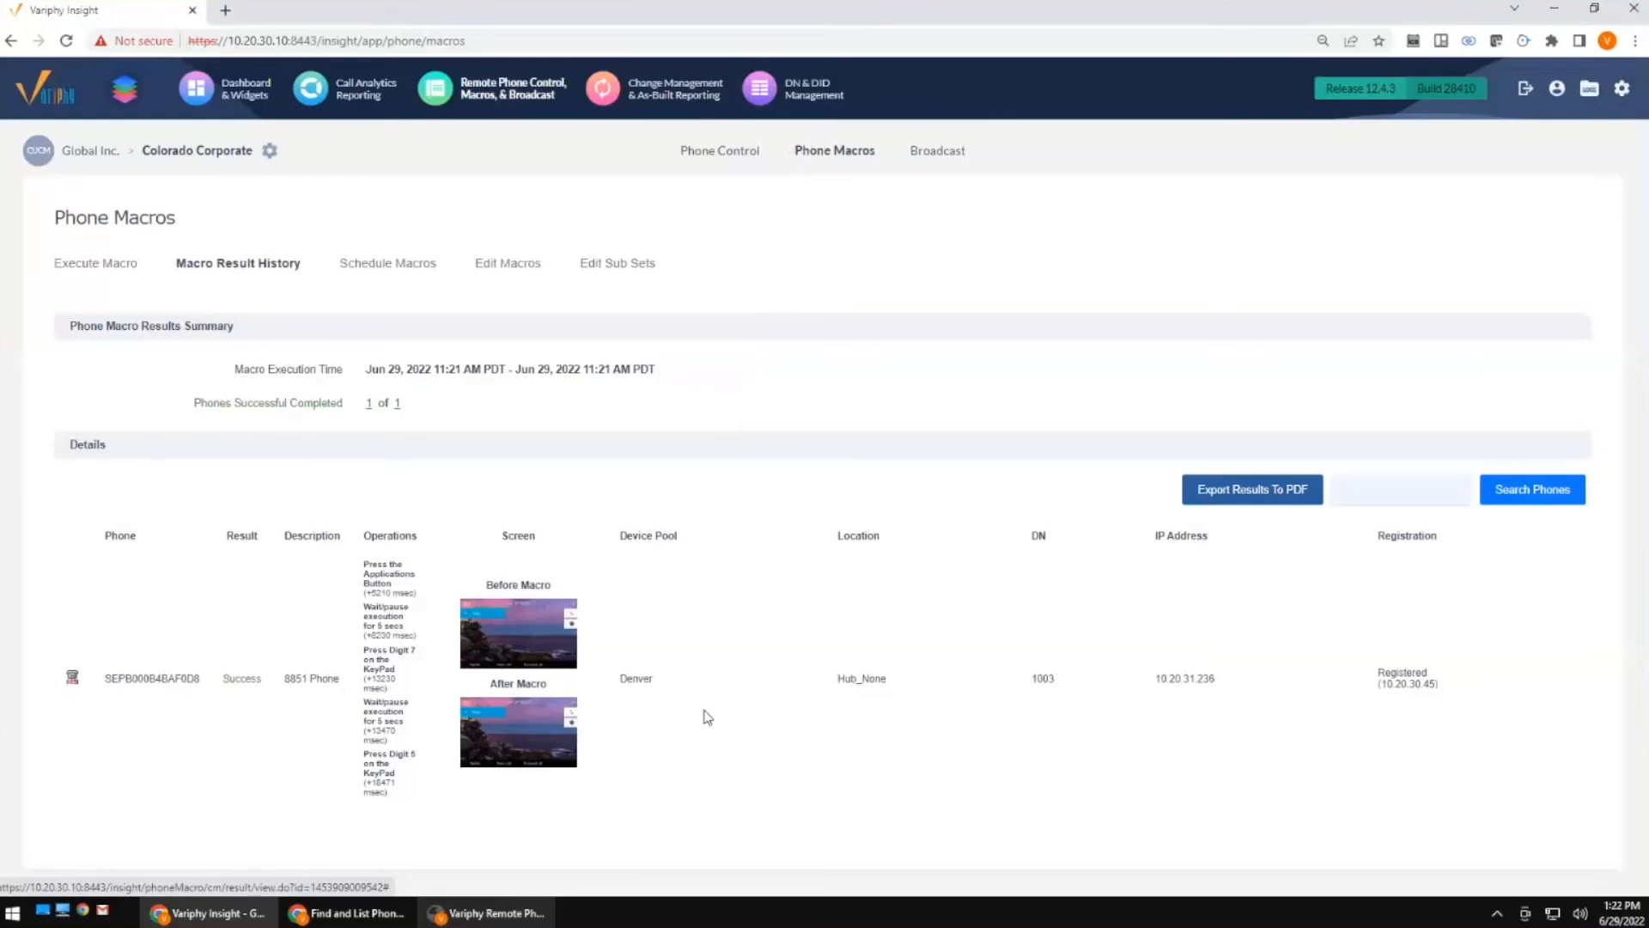
left_click_drag(225, 678, 261, 679)
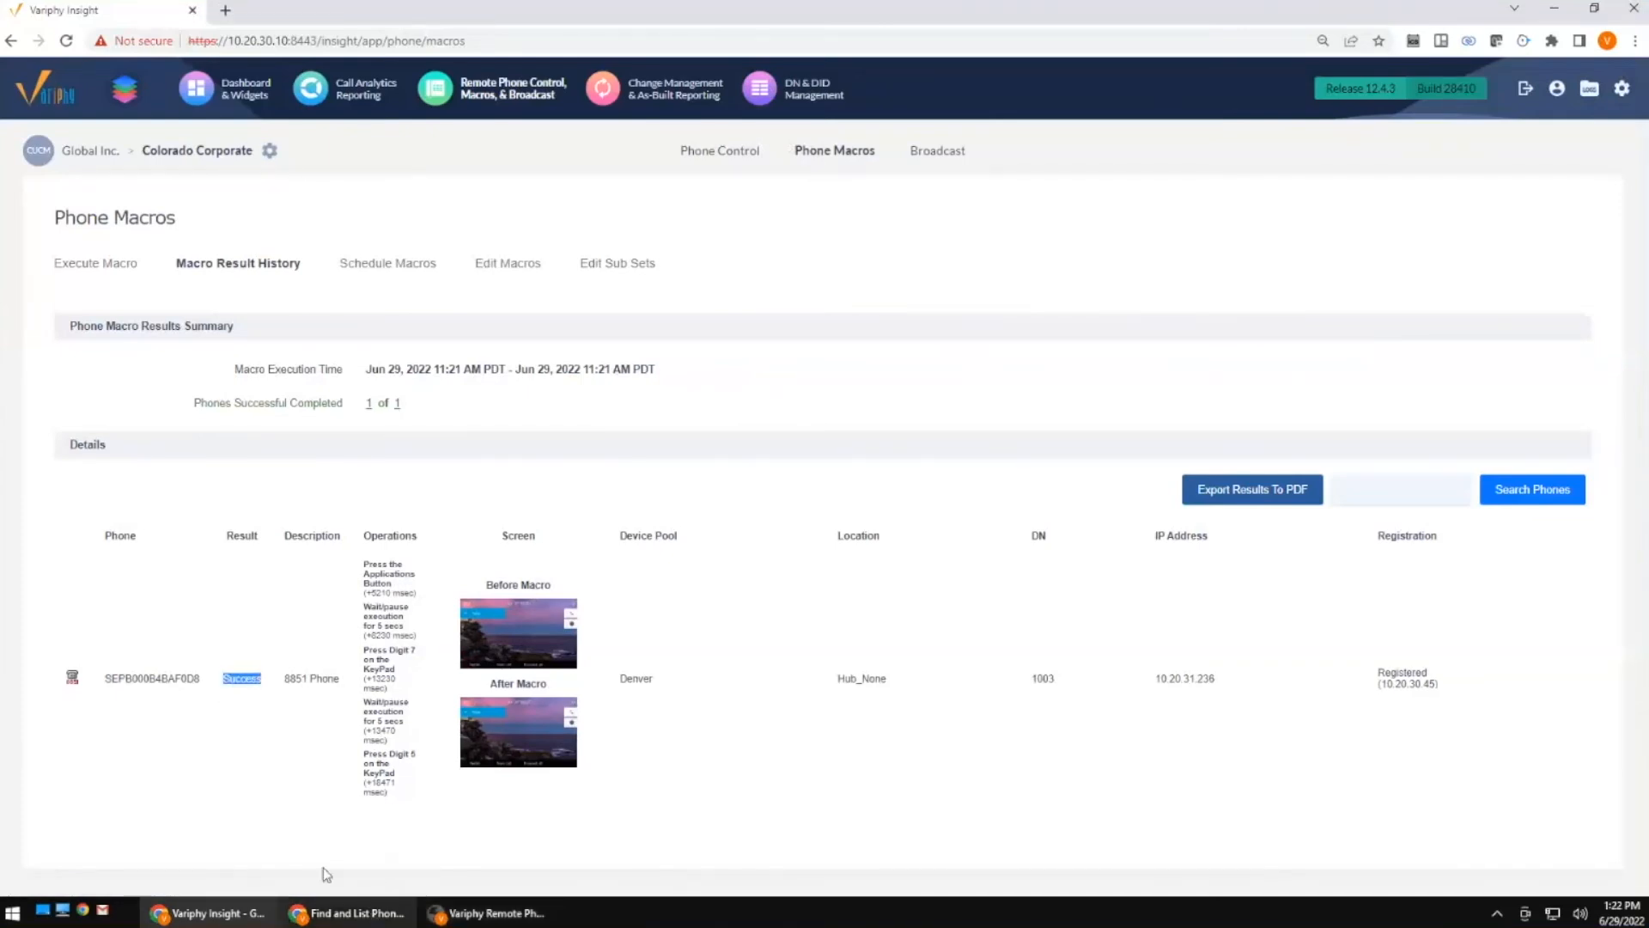
left_click(347, 915)
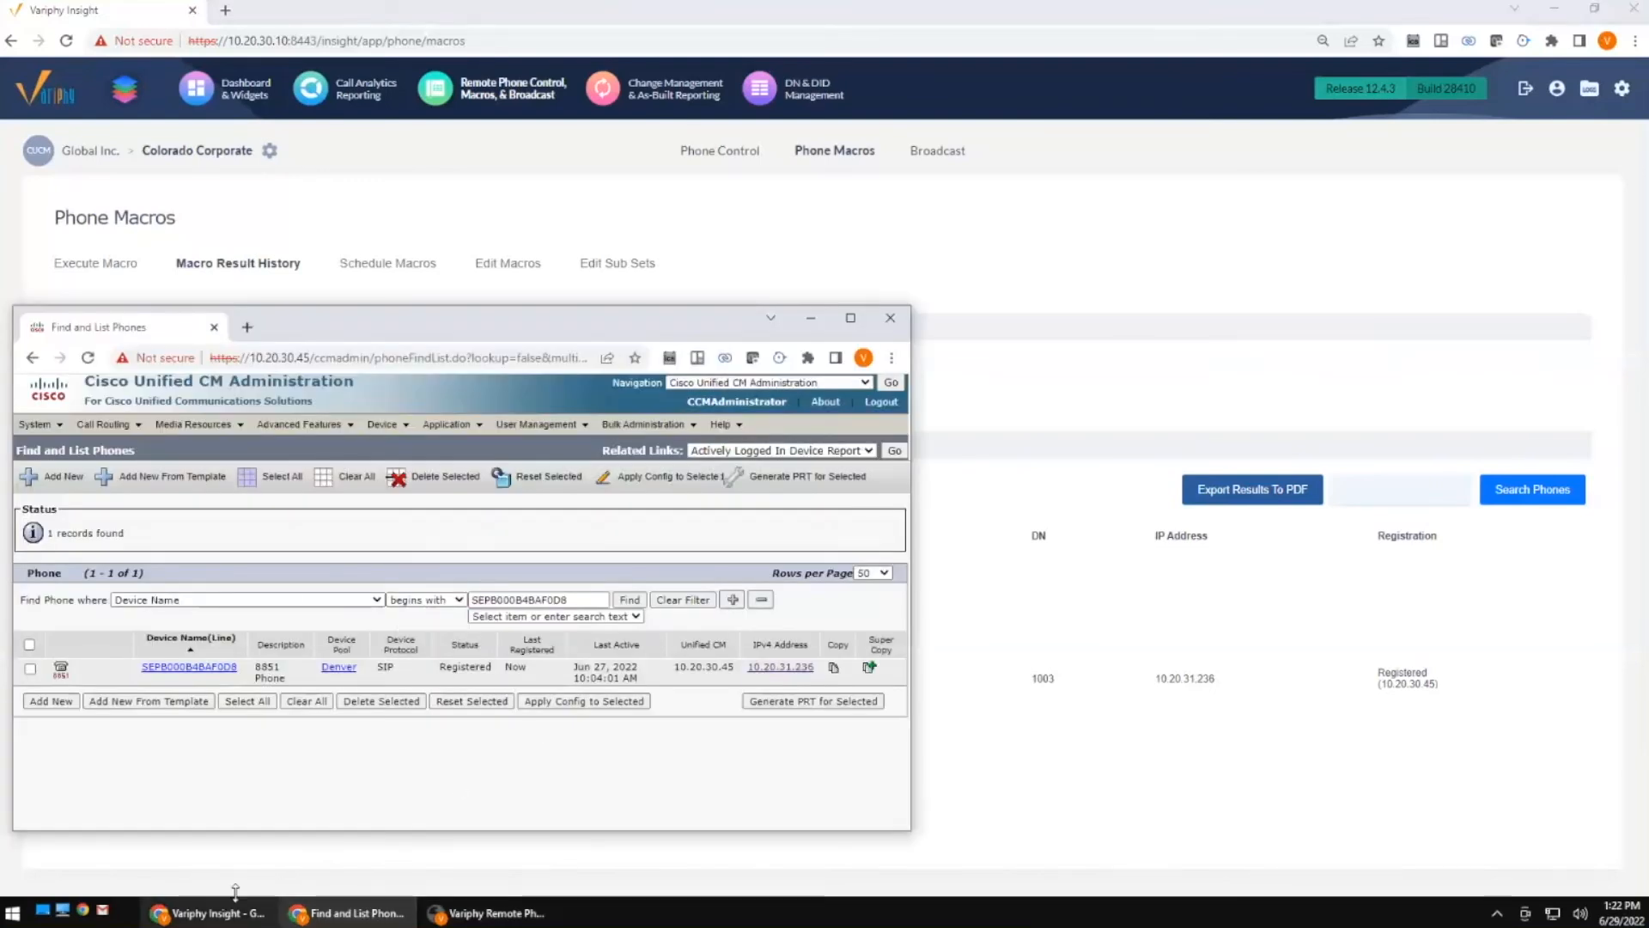
left_click(257, 912)
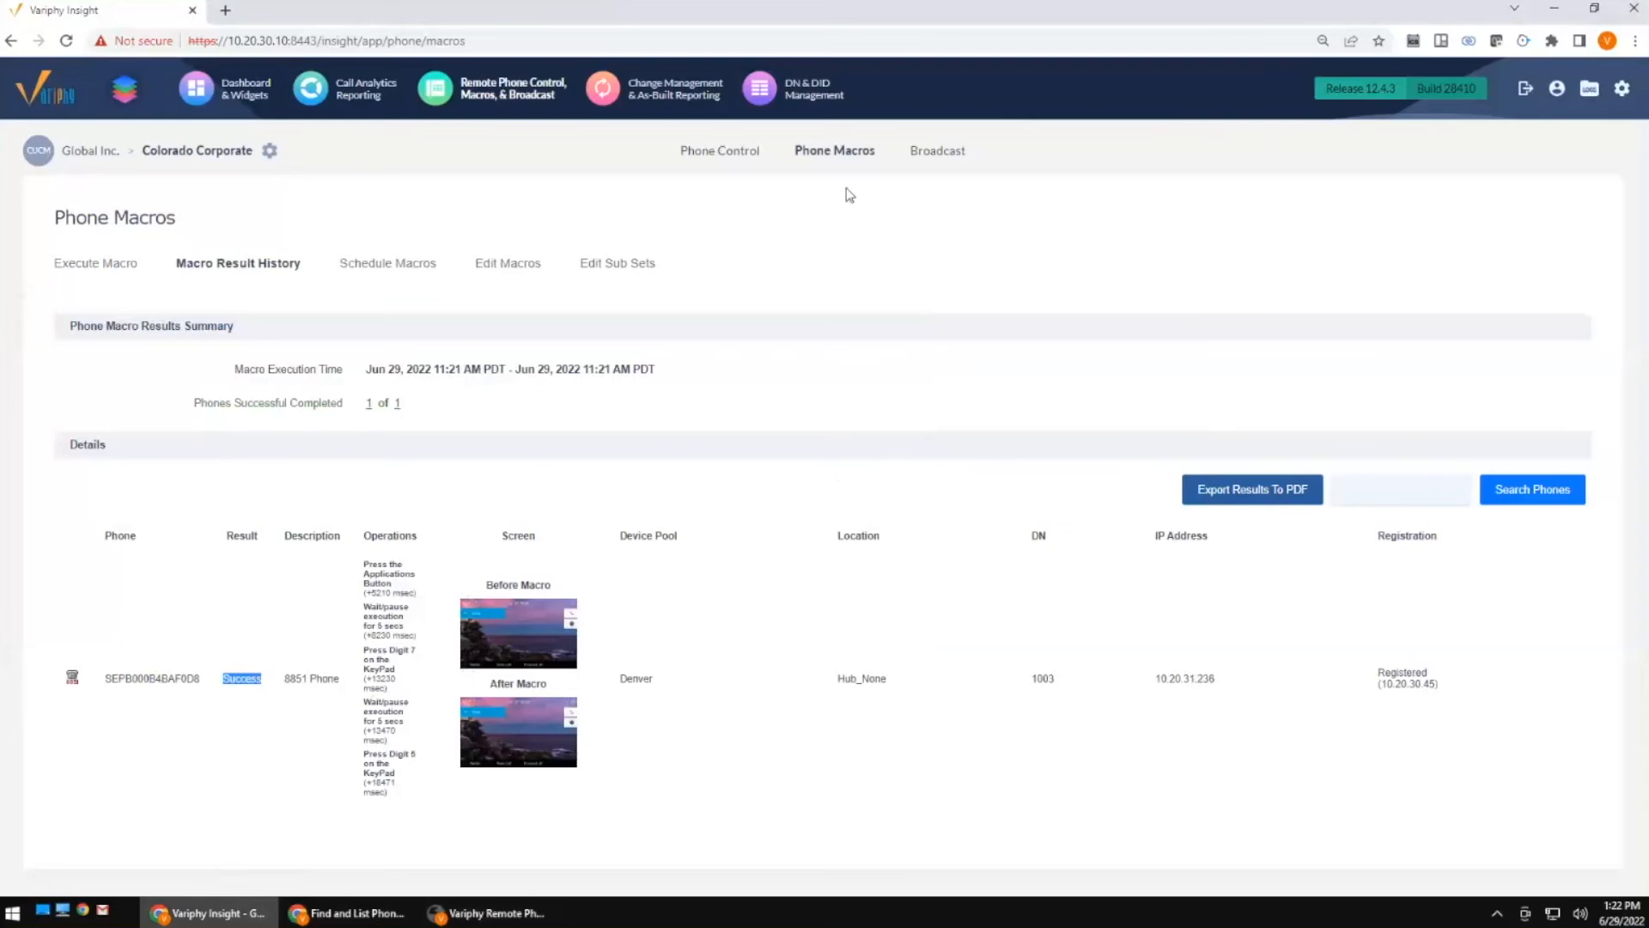
Open the phone macro configuration, find "workshop" on the page, and export the "Workshop 8851 ITL Delete" macro as a file.
left_click(505, 272)
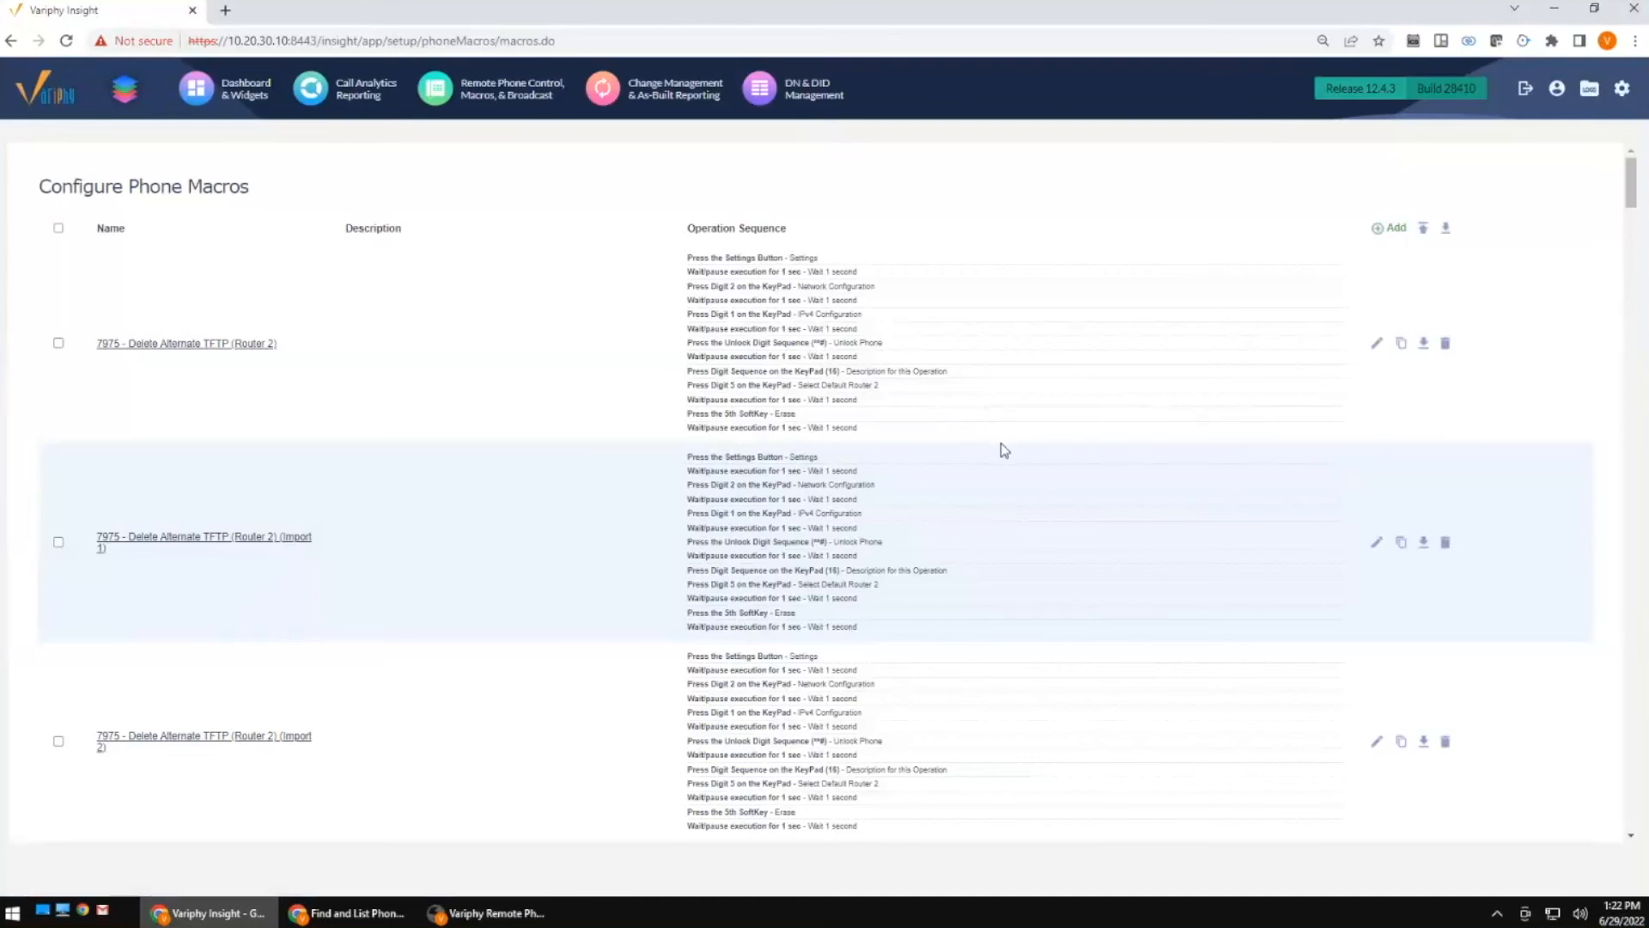
key("ctrl+f")
type("workshop")
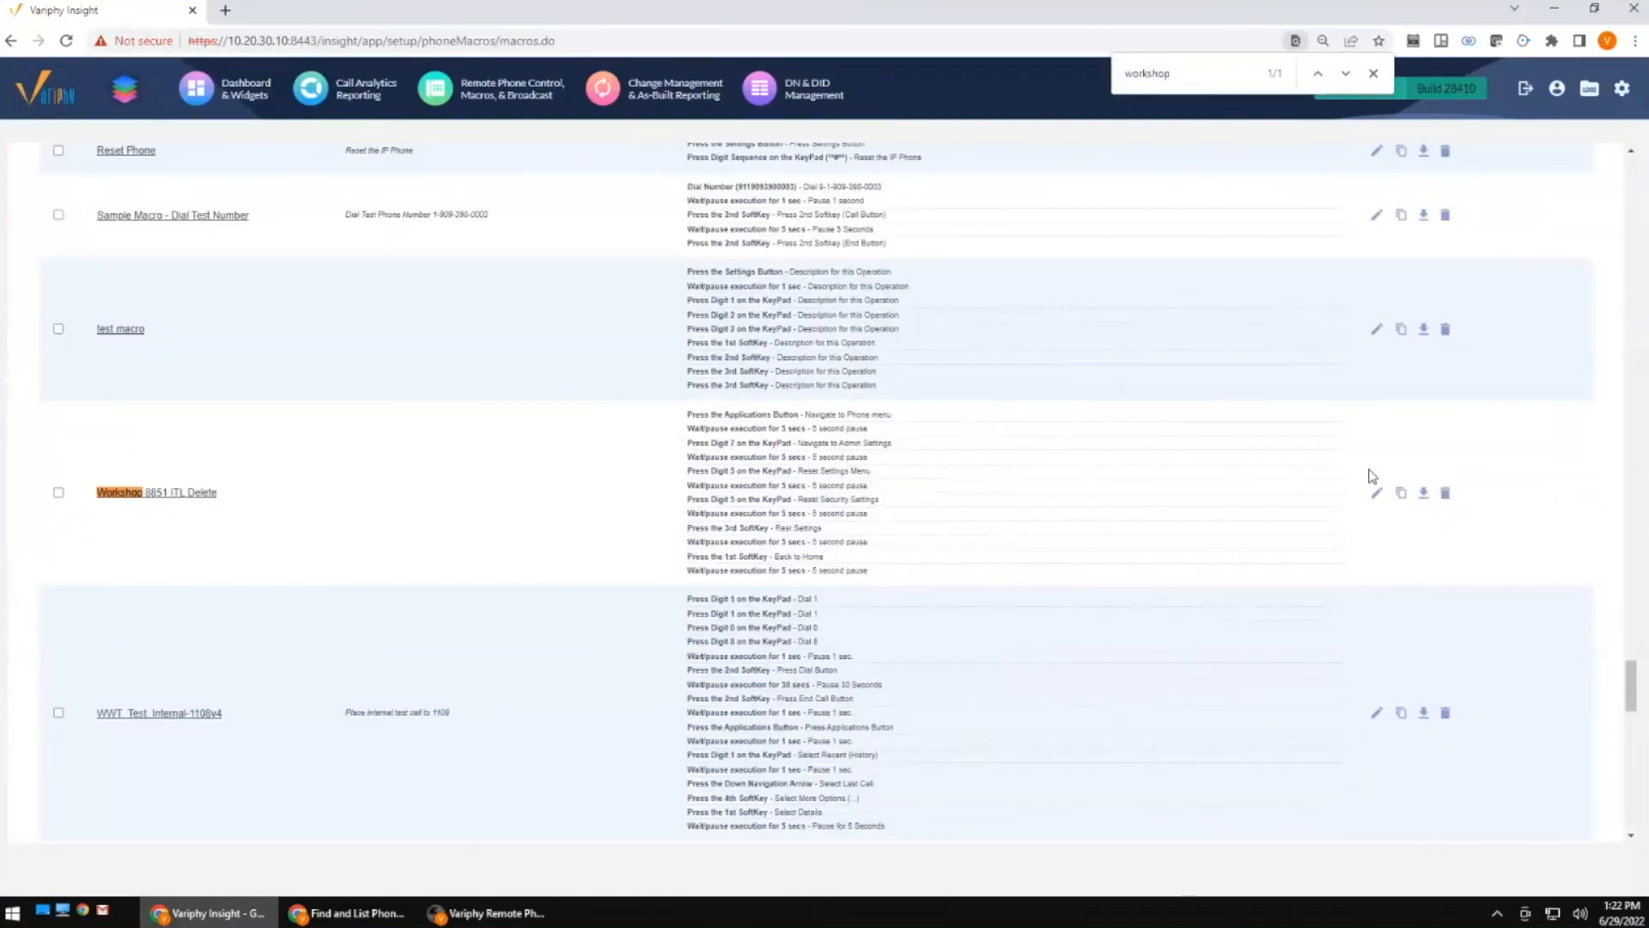
left_click(1423, 494)
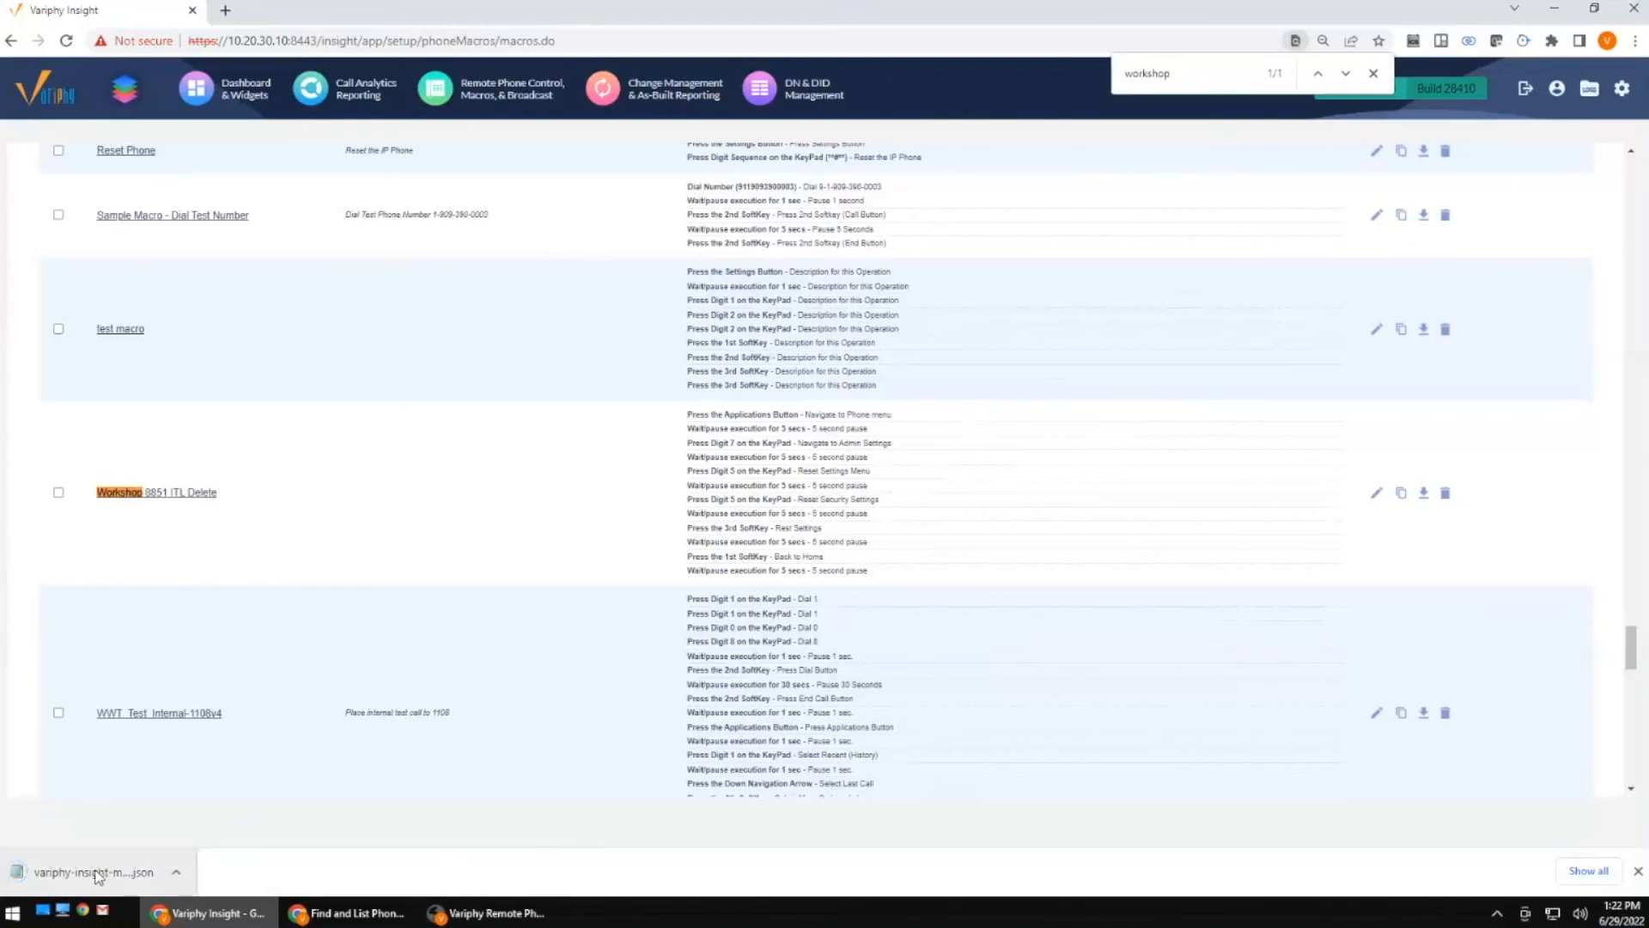
Select the macros "7975 - Delete Alternate TFTP (Router 2)" and its "(Import 1)" copy, and open the form for importing phone macros from file.
scroll(1380, 548, "up", 10)
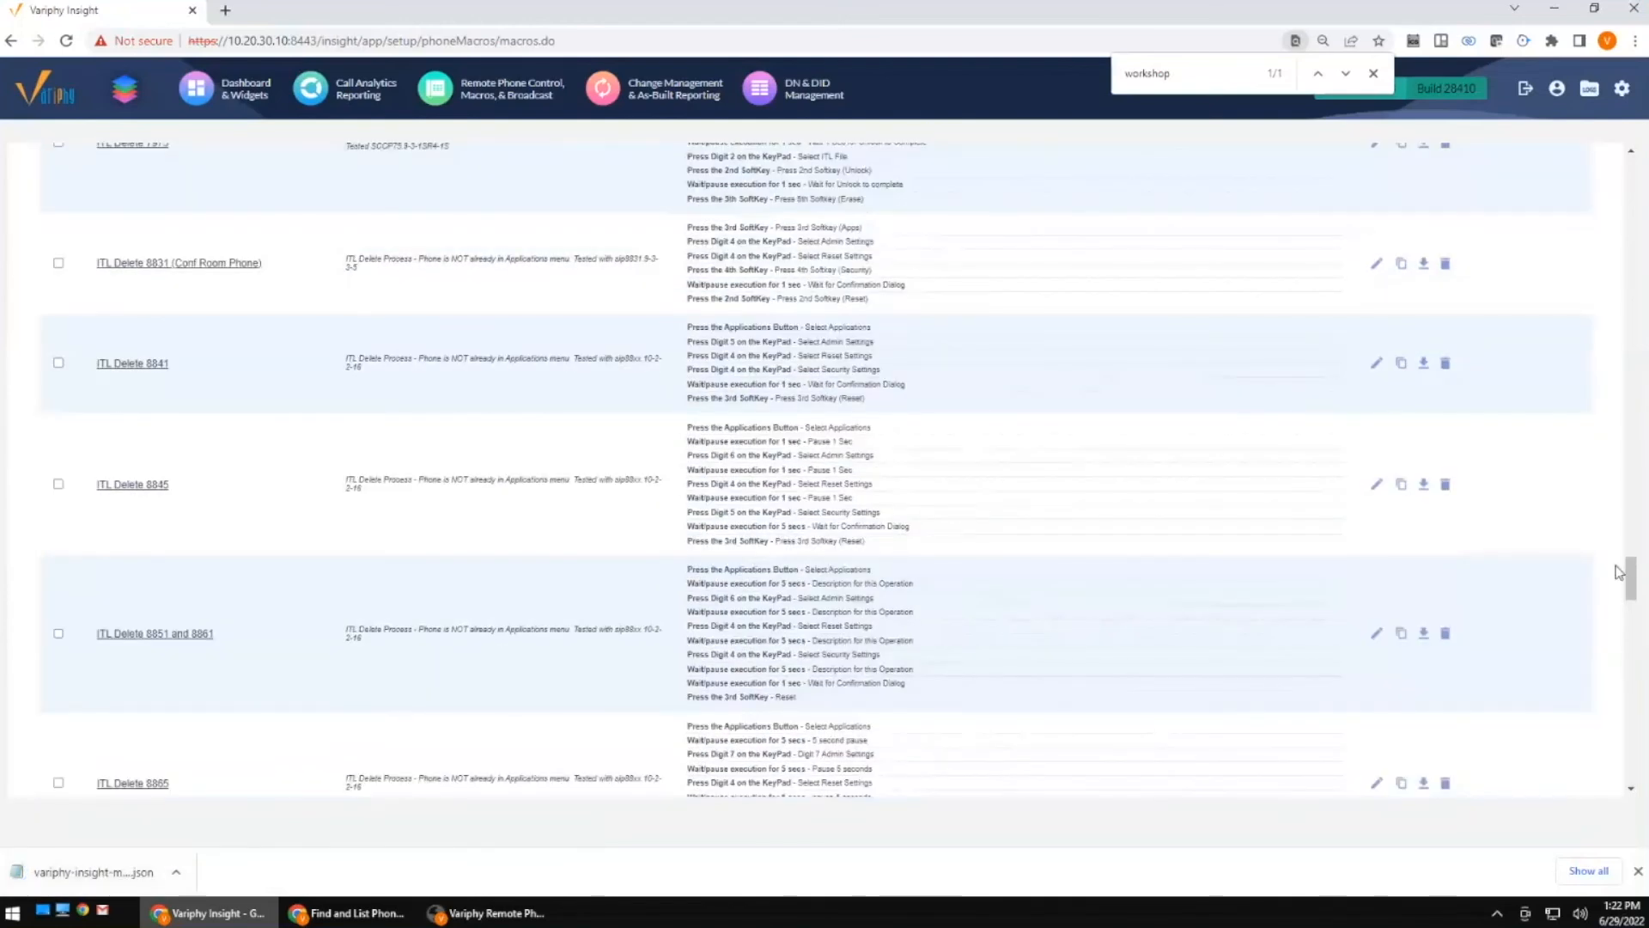
left_click_drag(1630, 575, 1629, 423)
left_click_drag(1645, 327, 1642, 177)
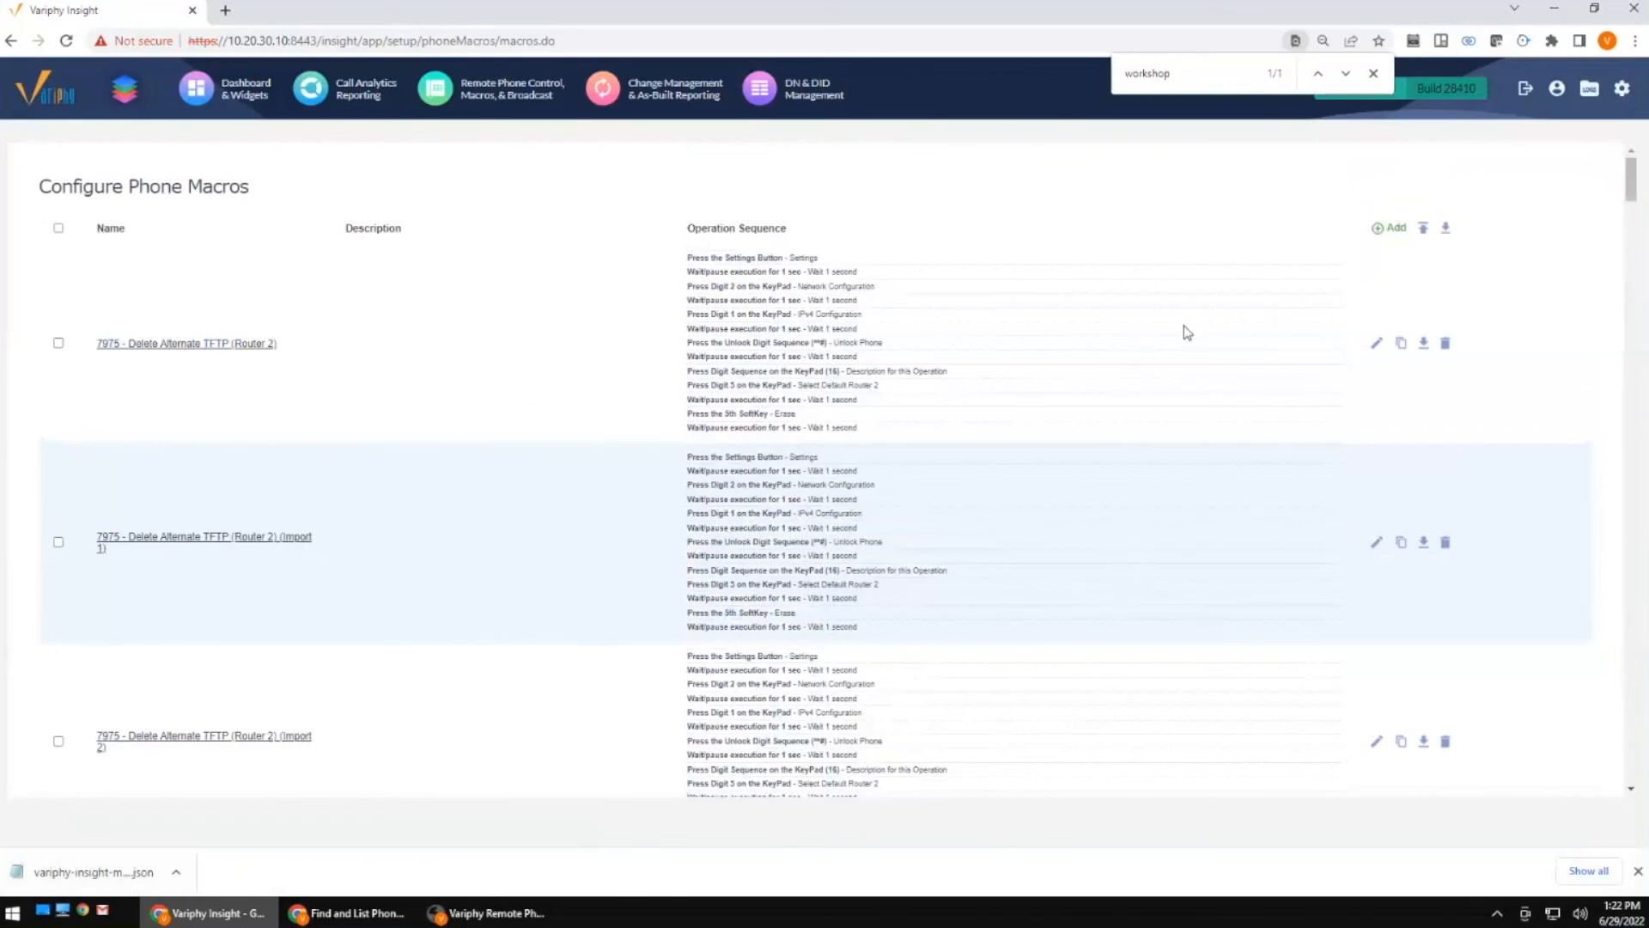
left_click(59, 343)
left_click(59, 542)
left_click(1422, 228)
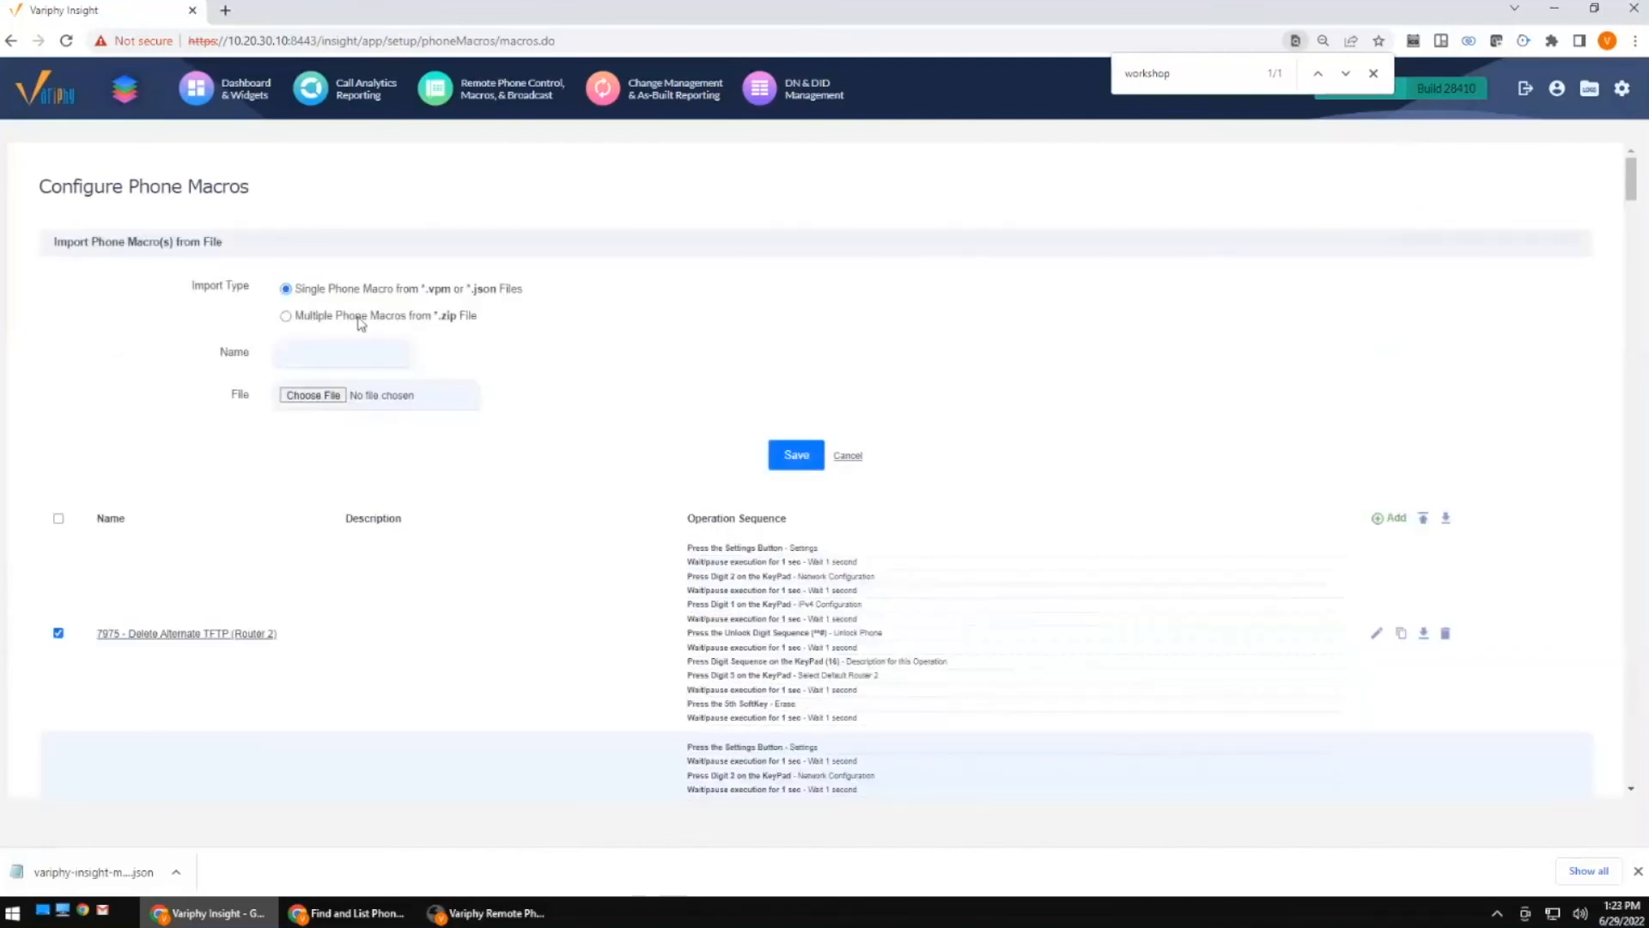
Examine the file selection for importing a macro and the option for importing multiple phone macros from a zip file, without choosing a file.
left_click(314, 395)
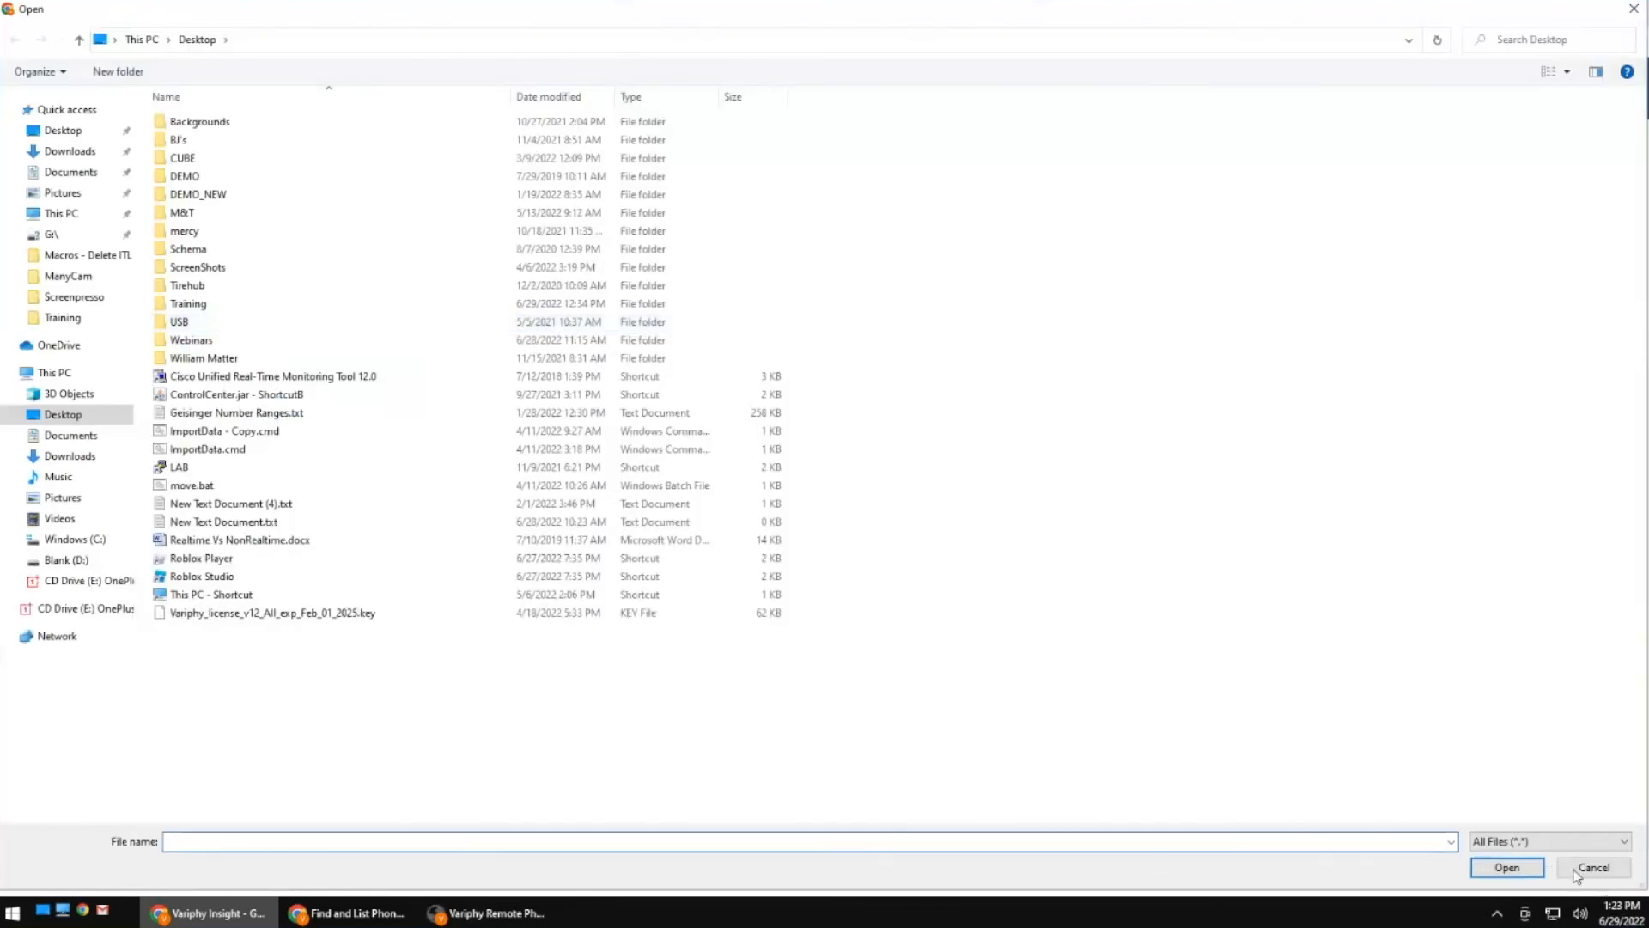
left_click(1588, 870)
triple_click(395, 322)
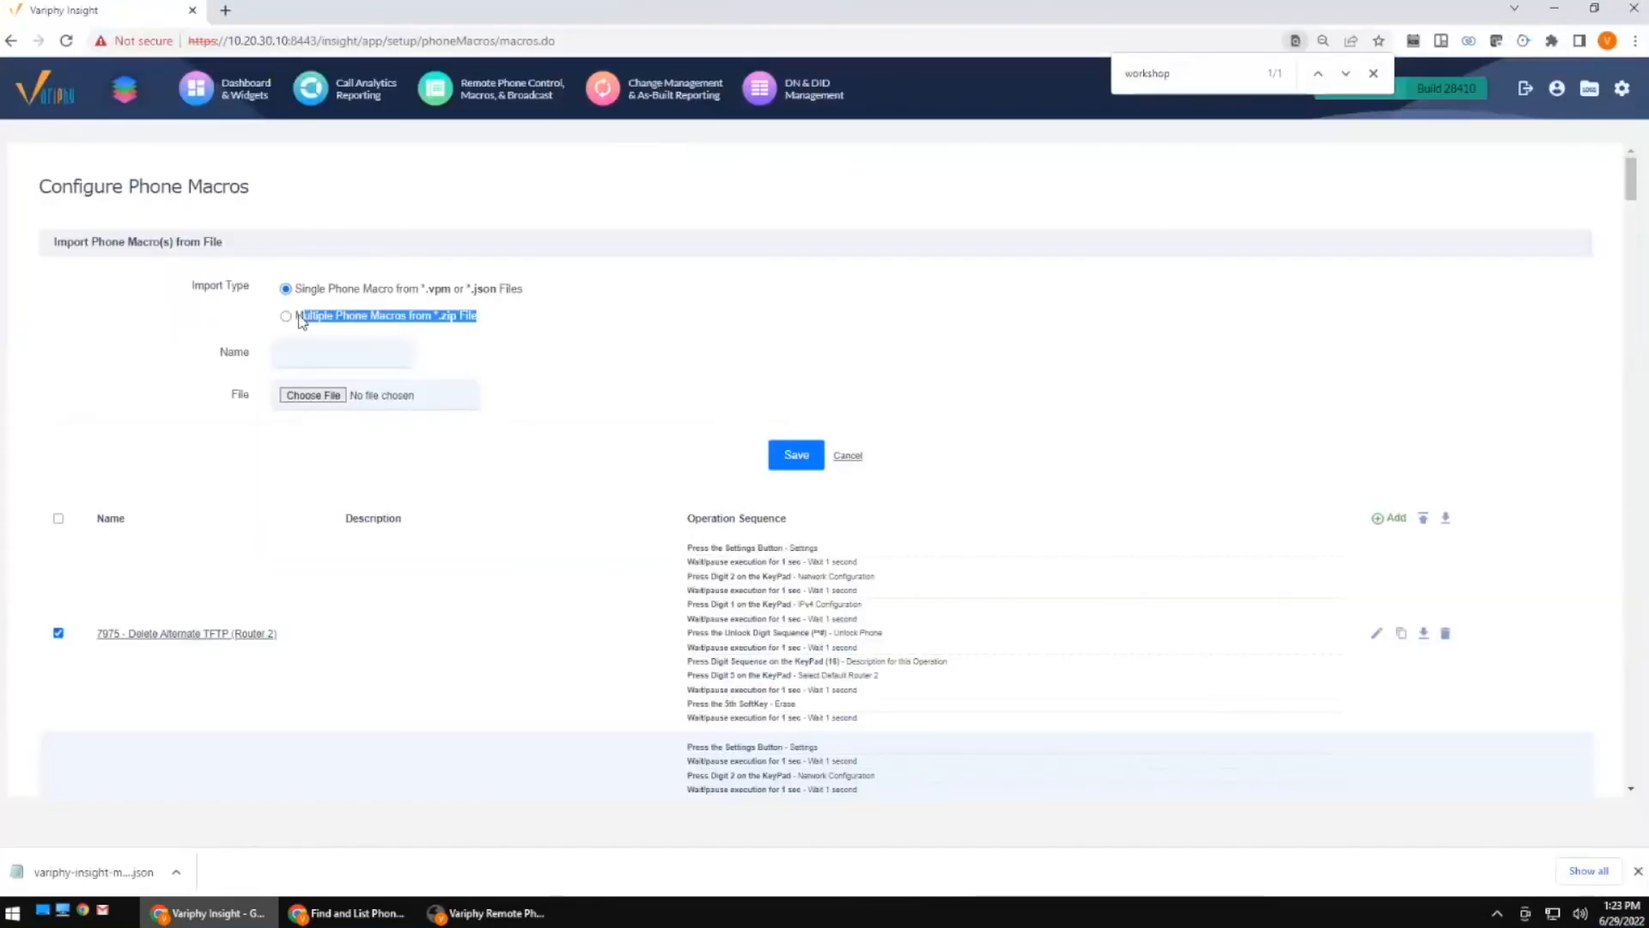
left_click(327, 396)
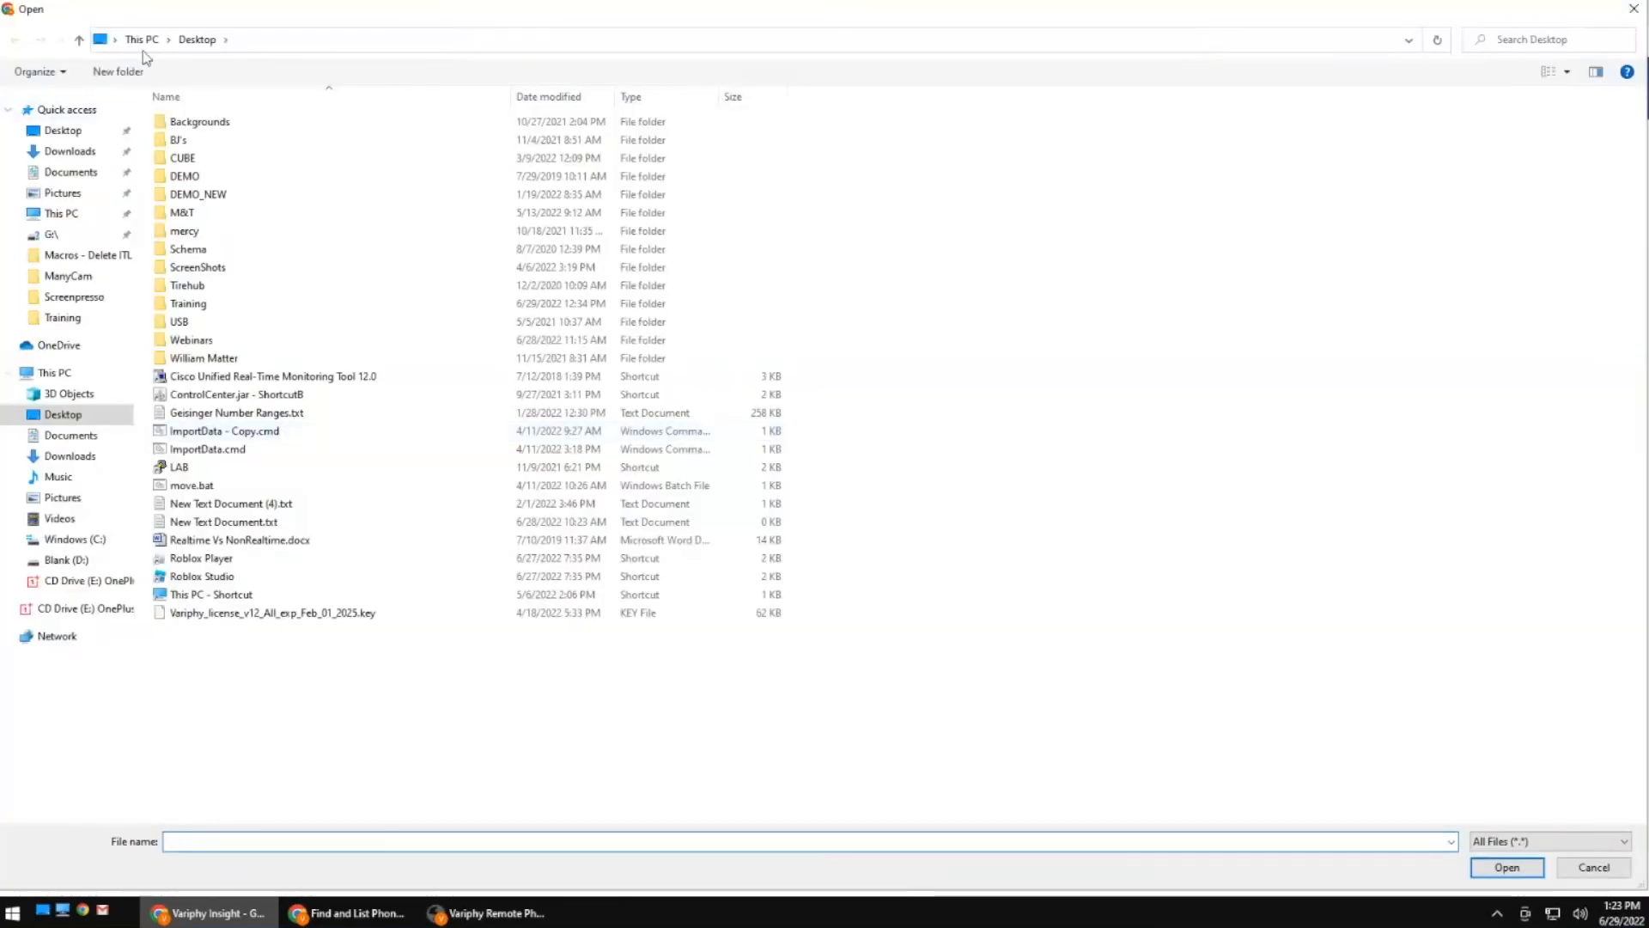
left_click(1593, 867)
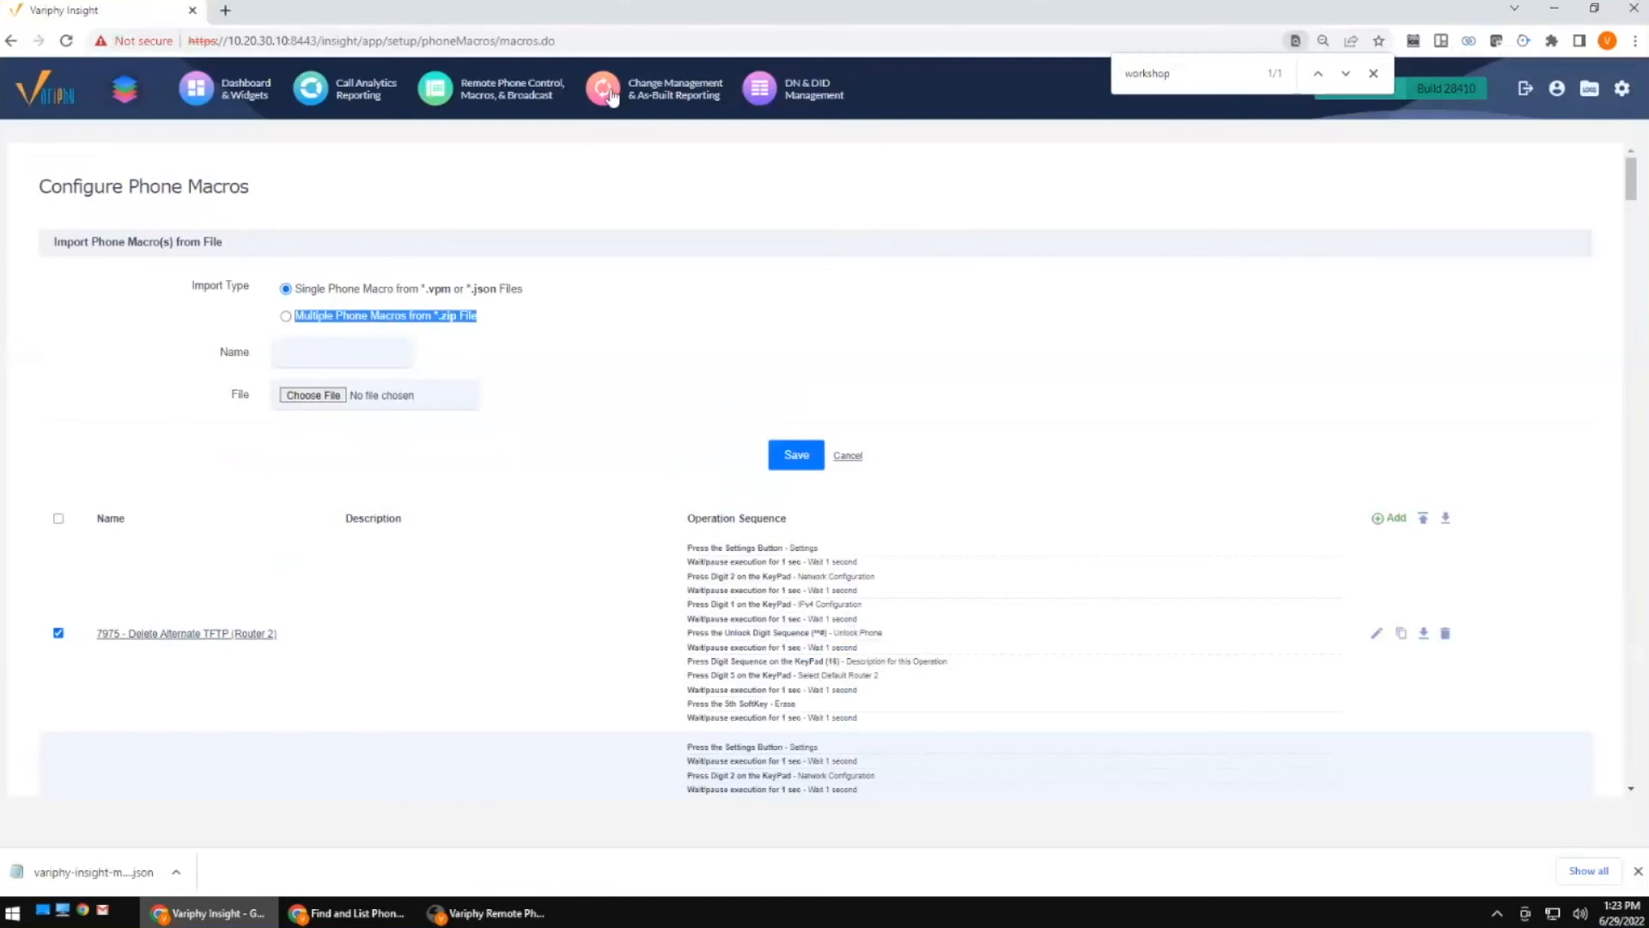
Leave the macro import form for the Remote Phone Control page, and dismiss the browser's downloads bar and the page search.
left_click(507, 92)
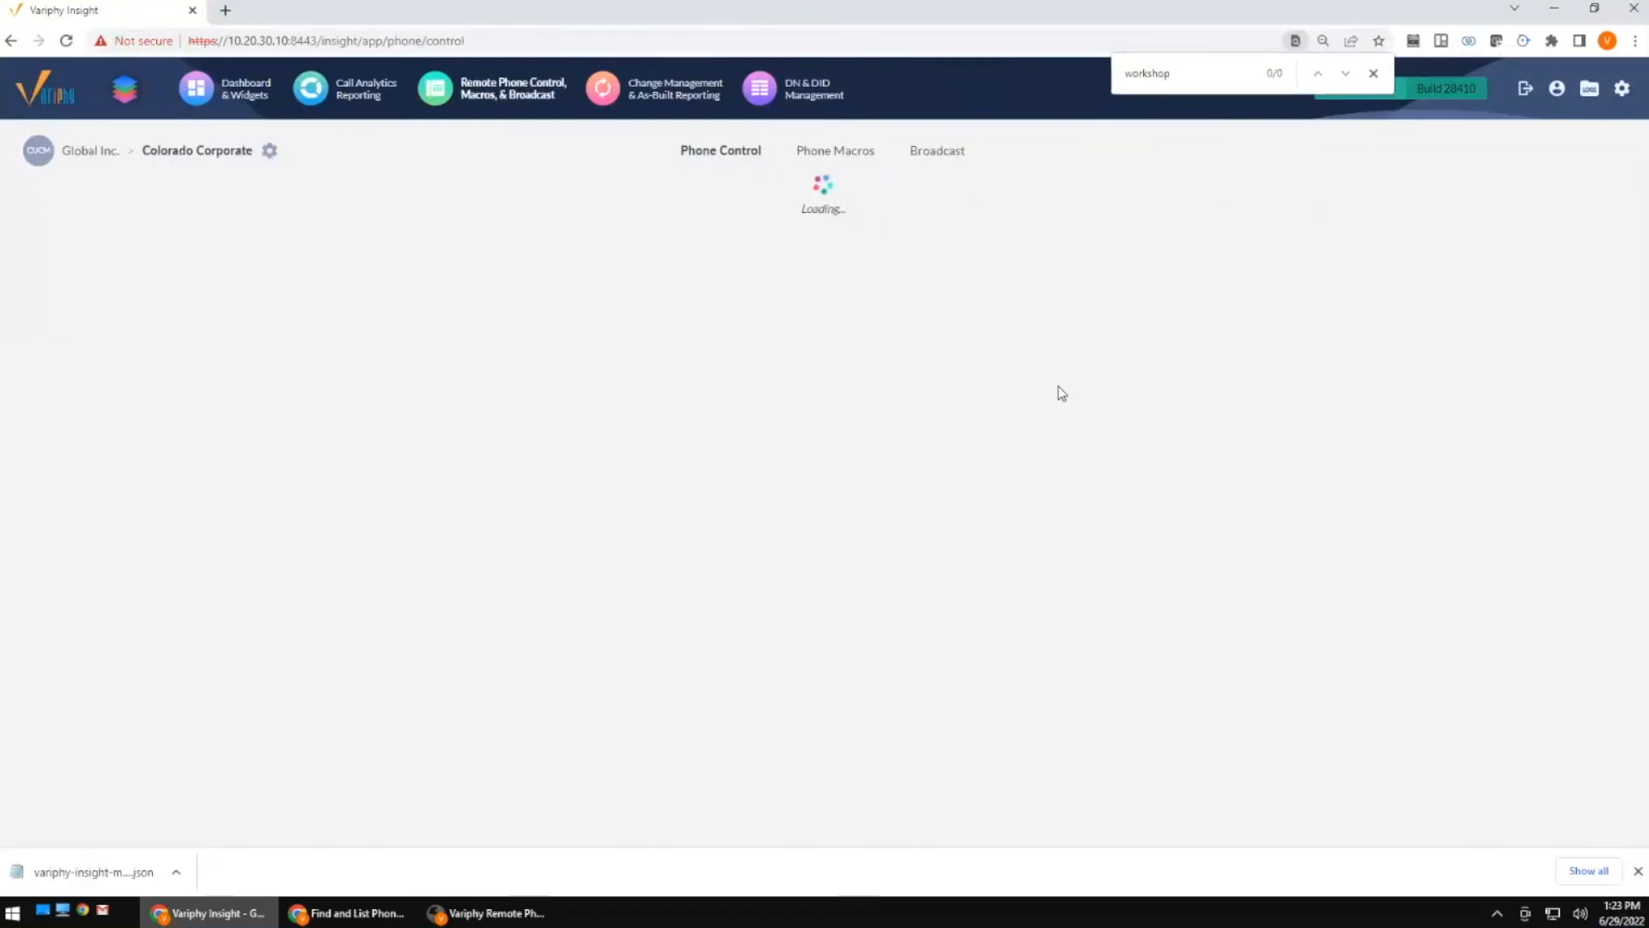
left_click(1638, 870)
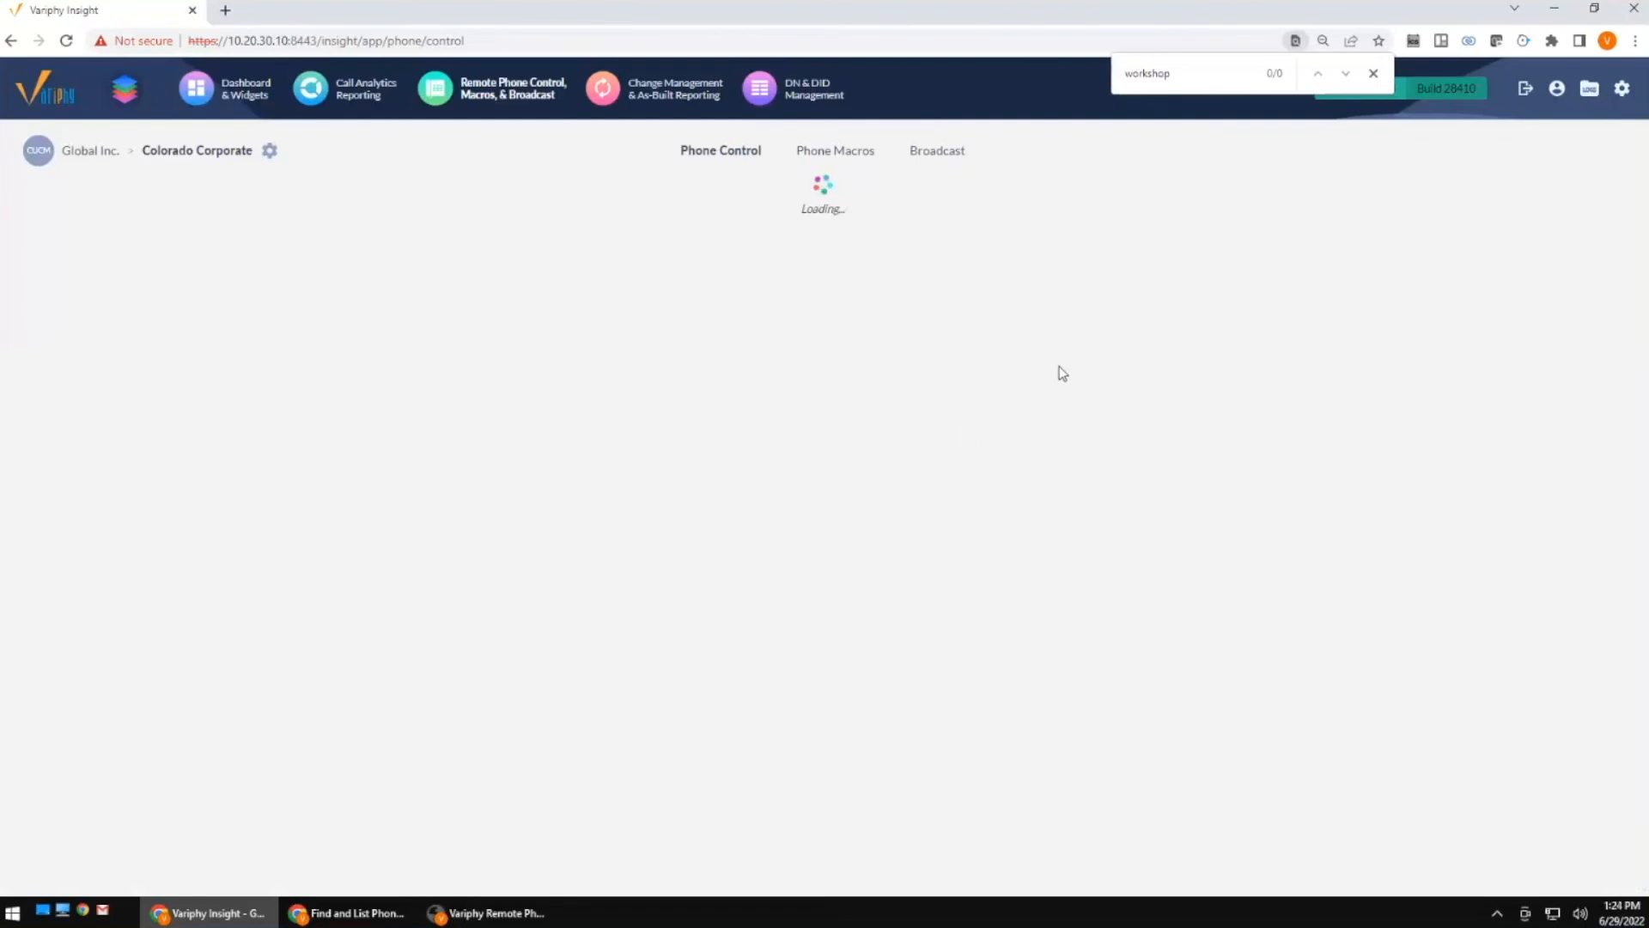
left_click(1374, 73)
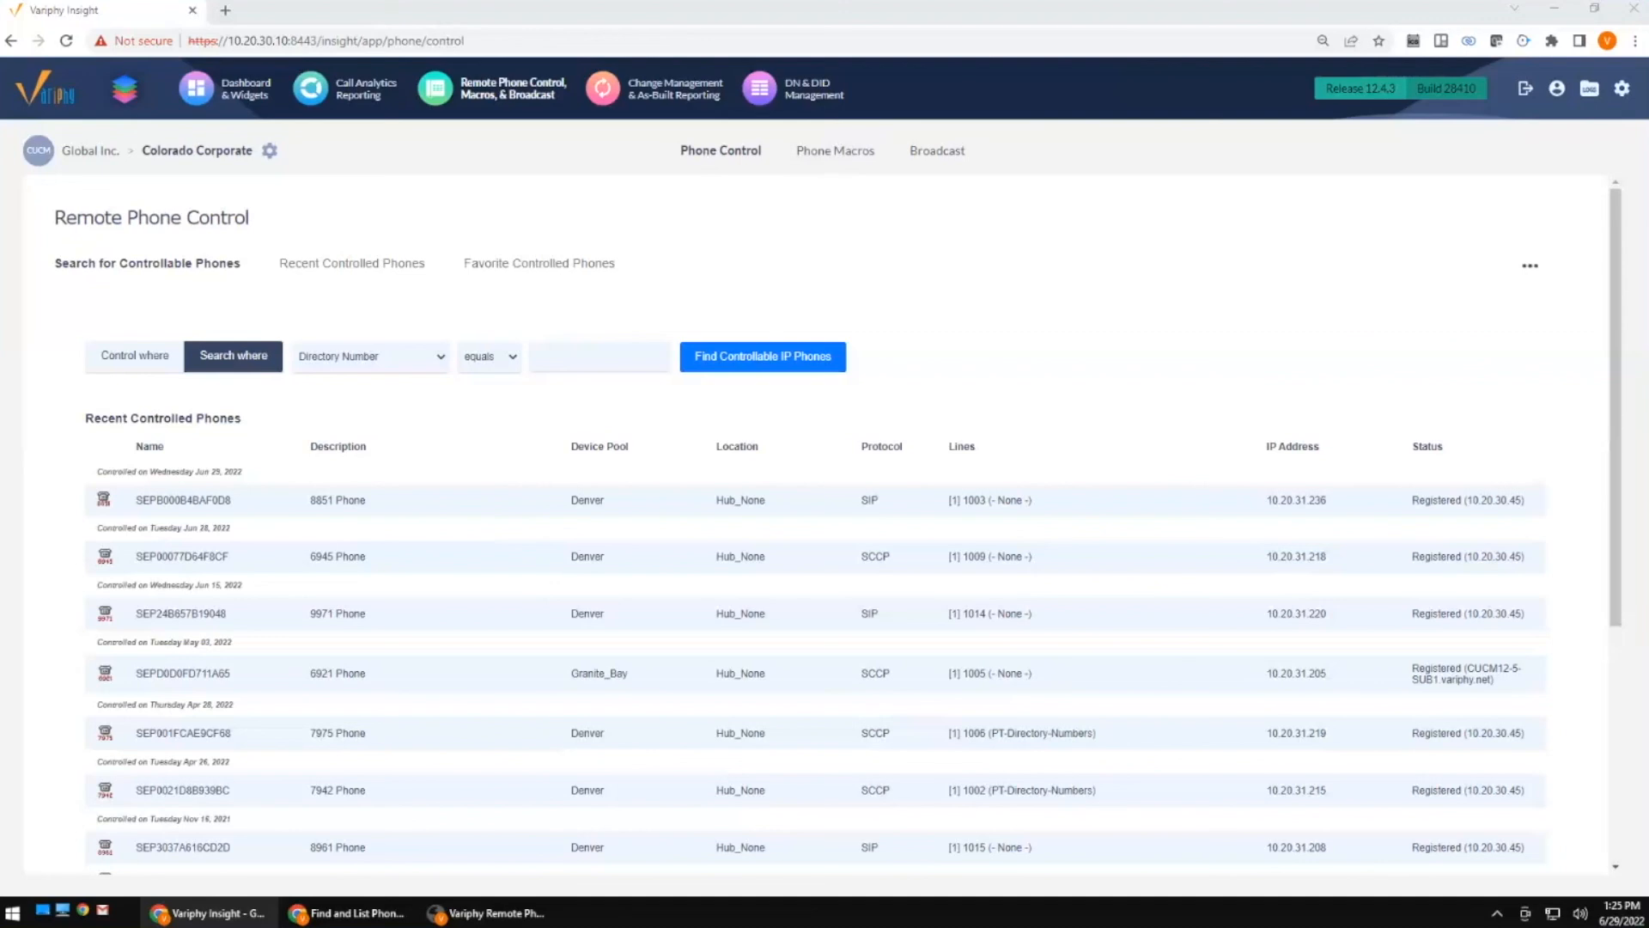
key("ctrl+n")
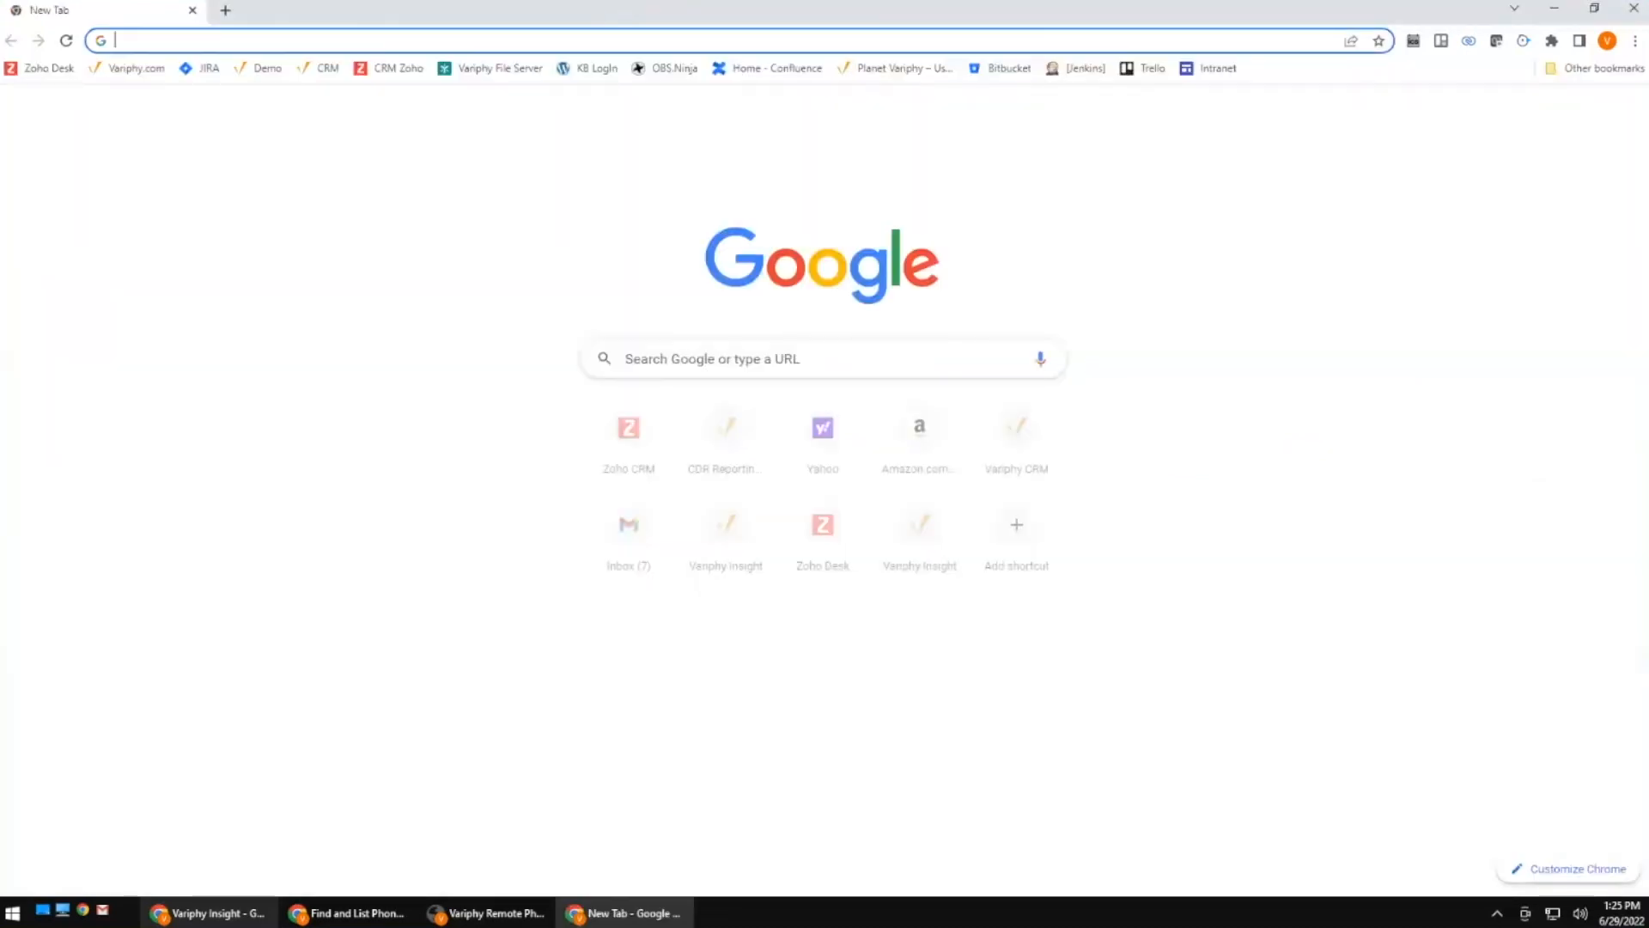
key("ctrl+w")
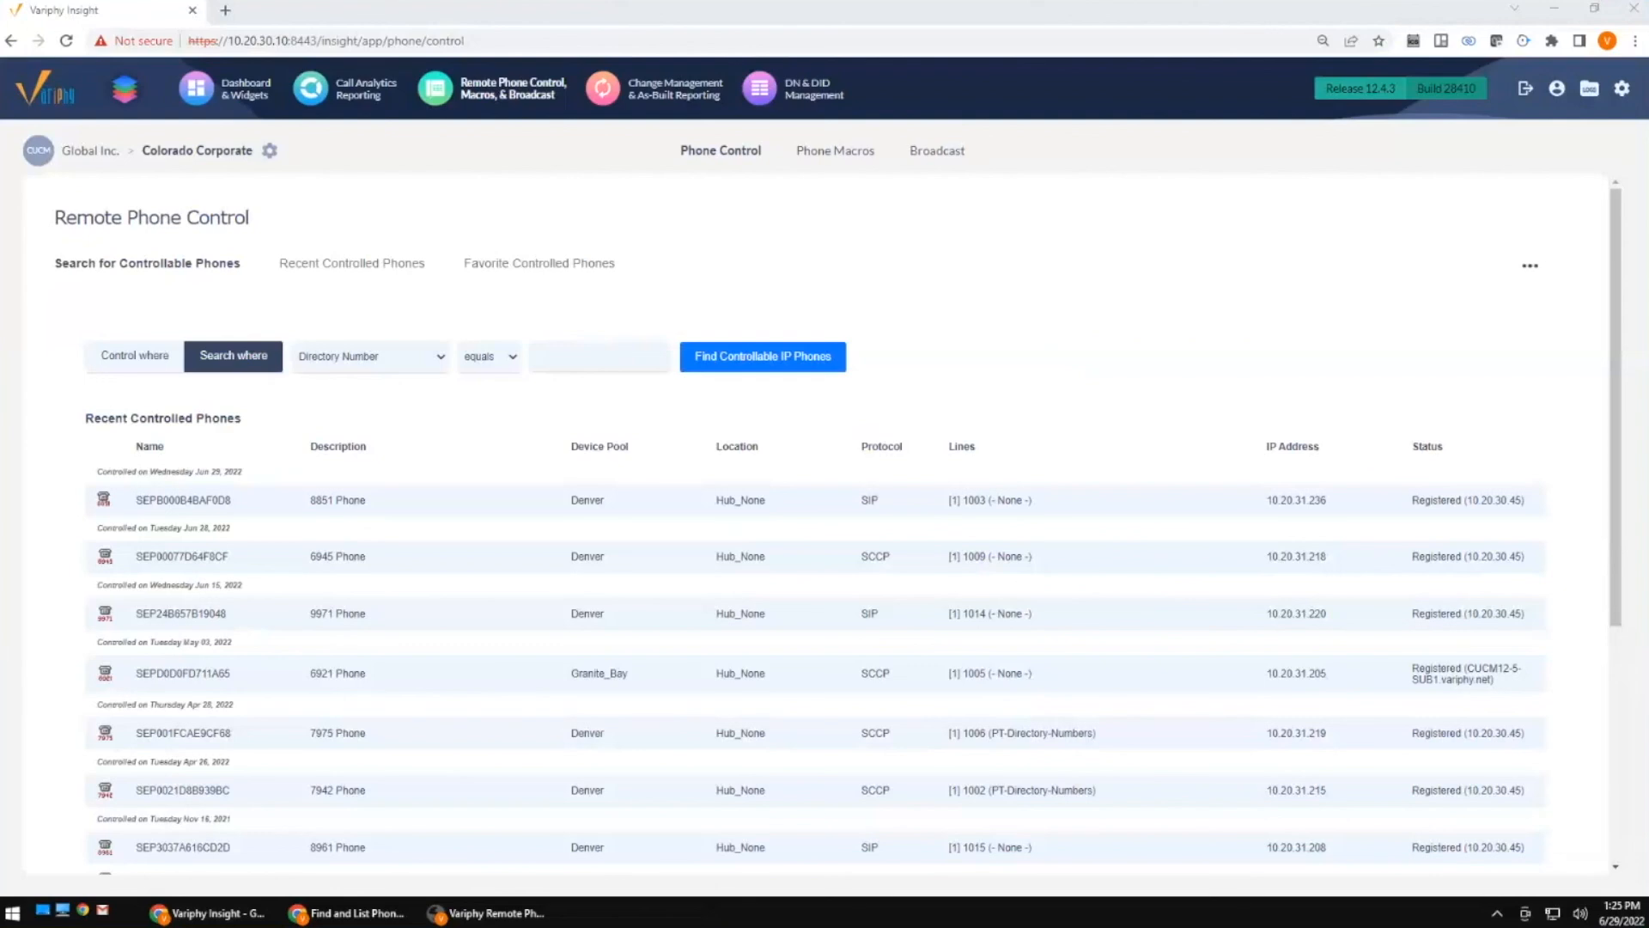